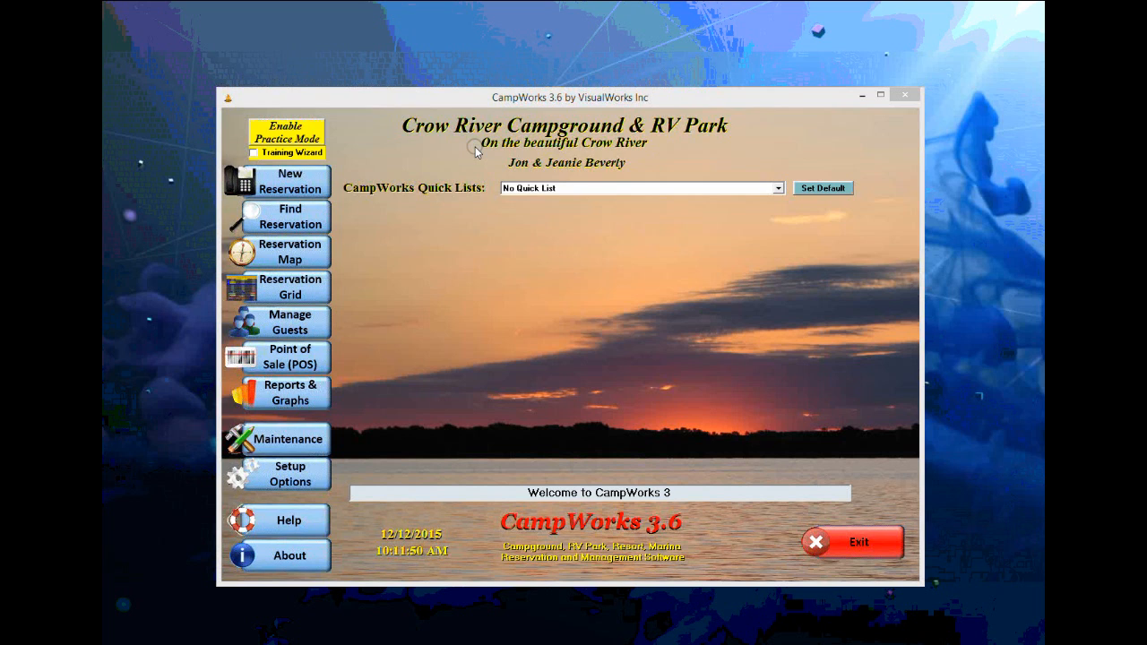
# - Browse the home screen's reservation, guest management and maintenance menus
pyautogui.click(304, 188)
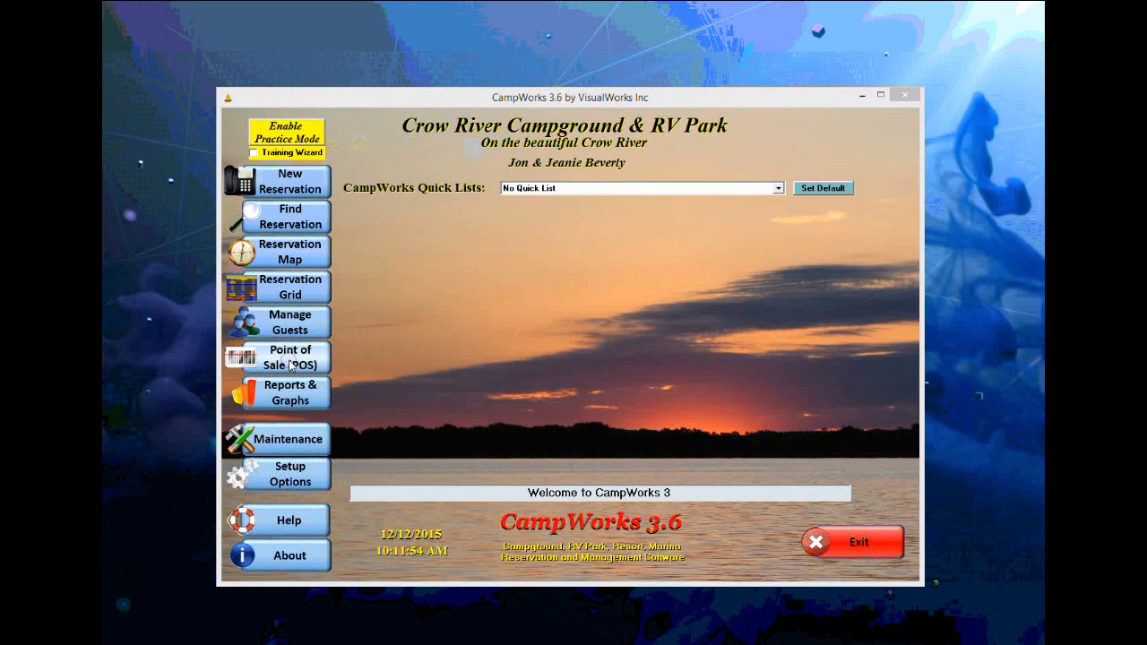
pyautogui.moveTo(296, 185)
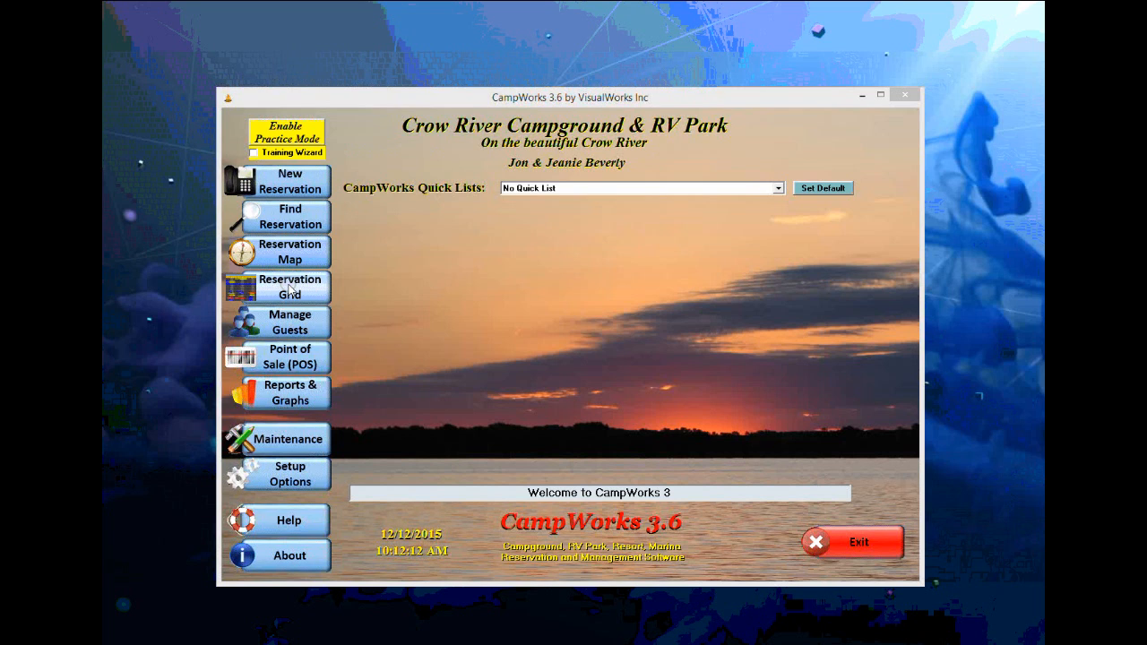
pyautogui.click(291, 321)
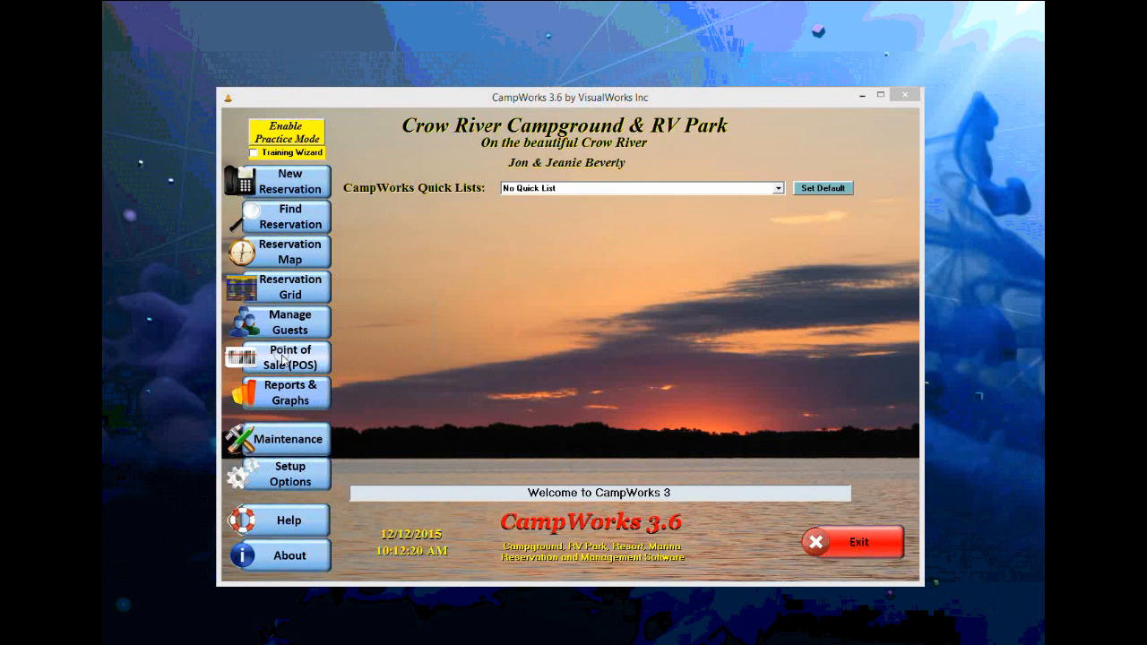
pyautogui.click(288, 445)
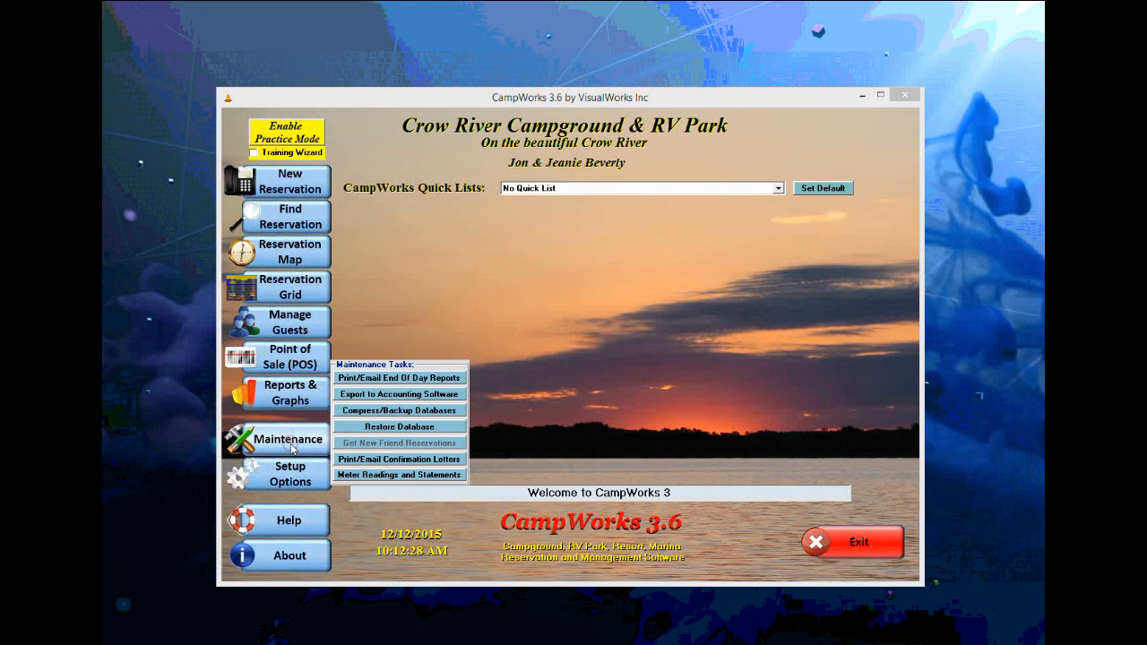
pyautogui.moveTo(297, 467)
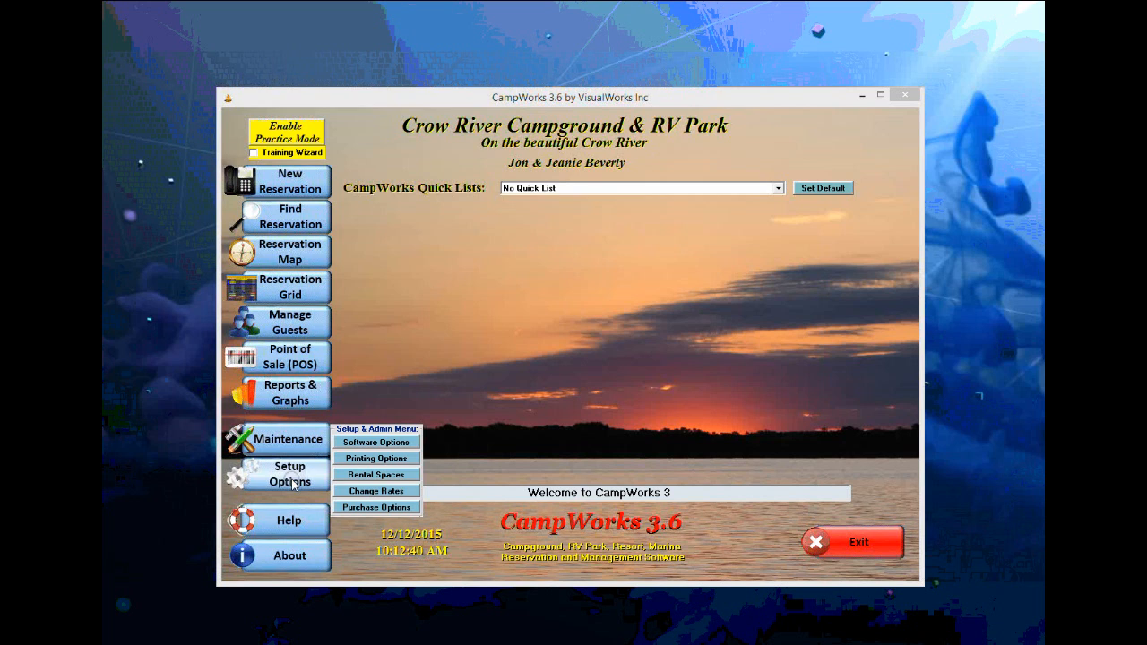
pyautogui.moveTo(296, 522)
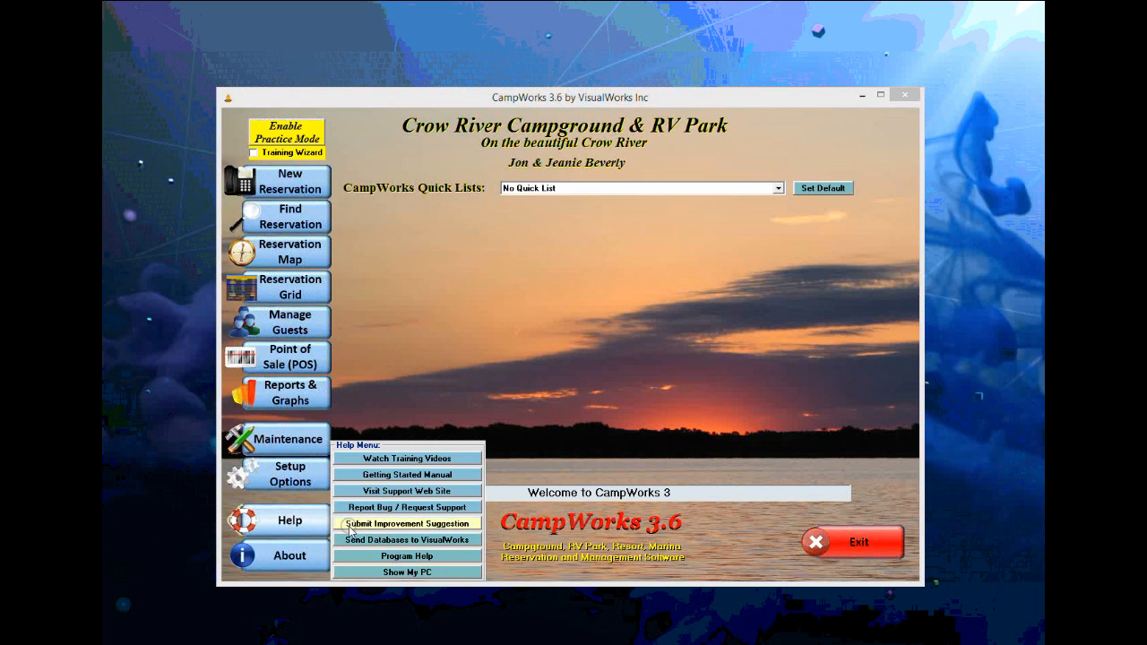
pyautogui.moveTo(310, 197)
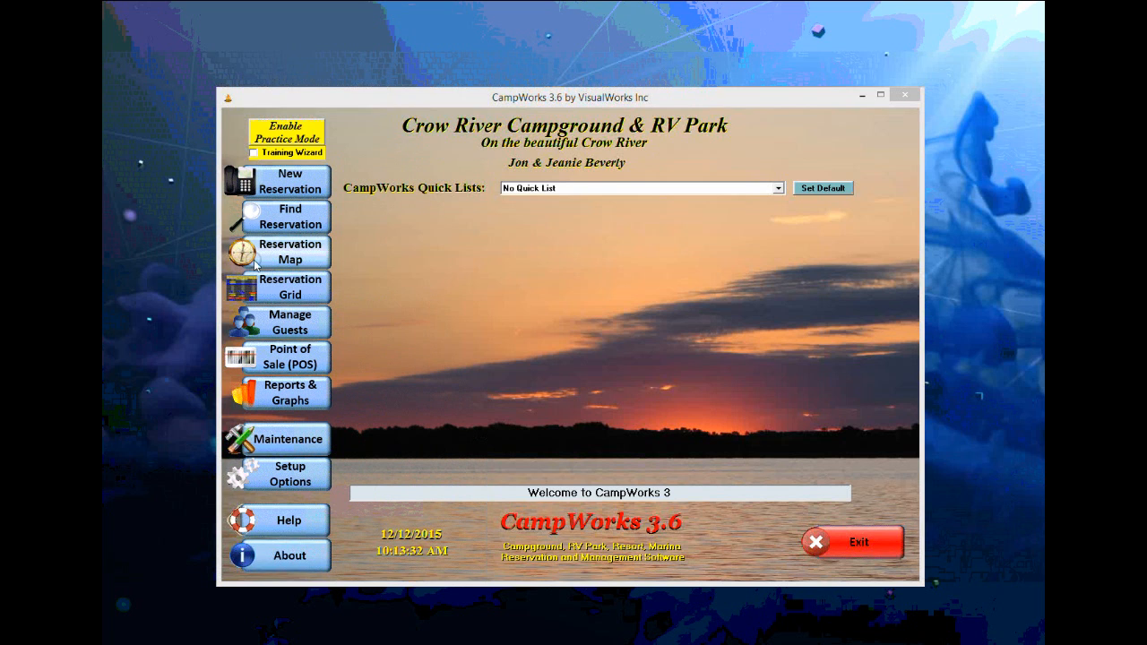
# - Enter practice mode with the user code, then return to the live campground
pyautogui.click(296, 139)
pyautogui.write('1')
pyautogui.click(527, 358)
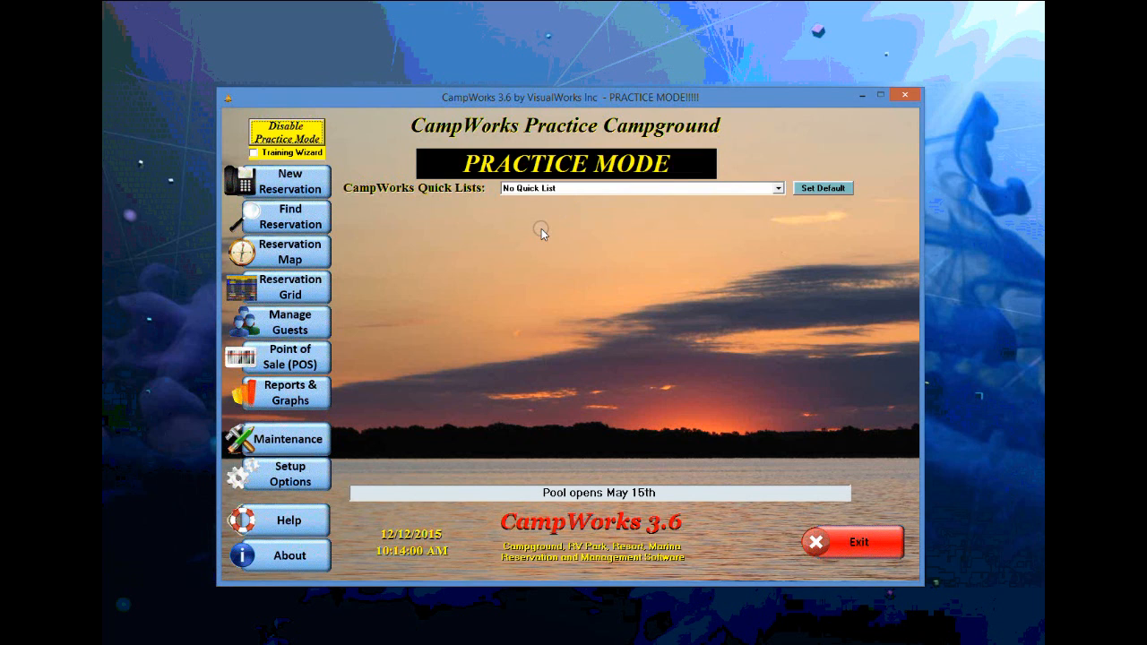
pyautogui.click(285, 140)
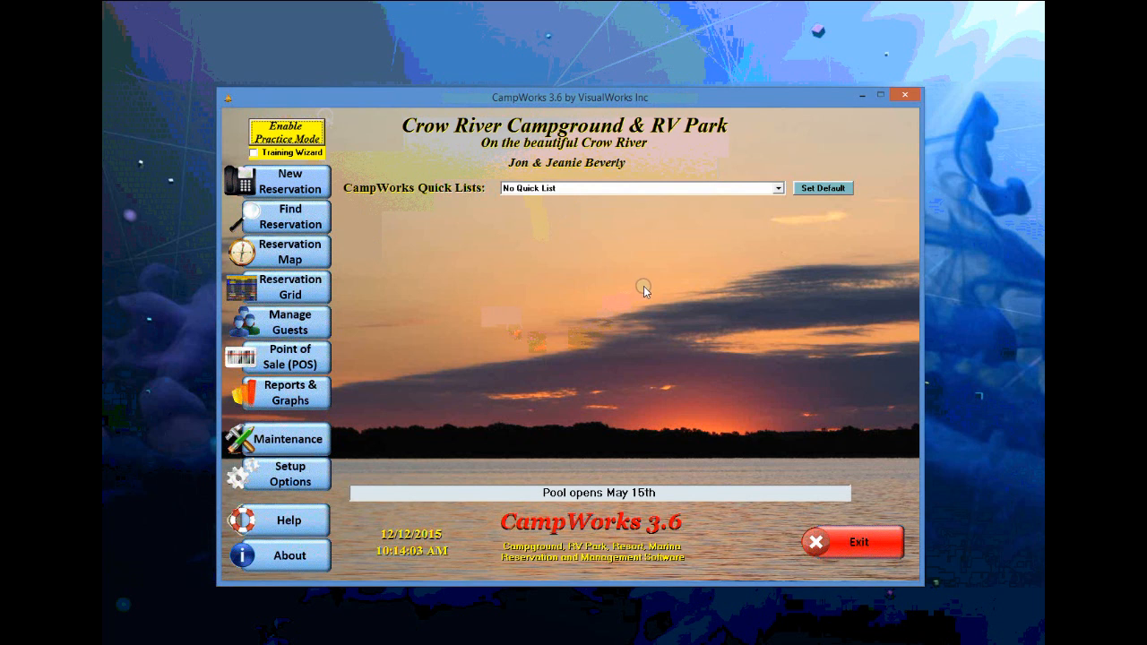
# - Show the Guests Left to Check In quick list and review the site 21 reservation
pyautogui.click(776, 187)
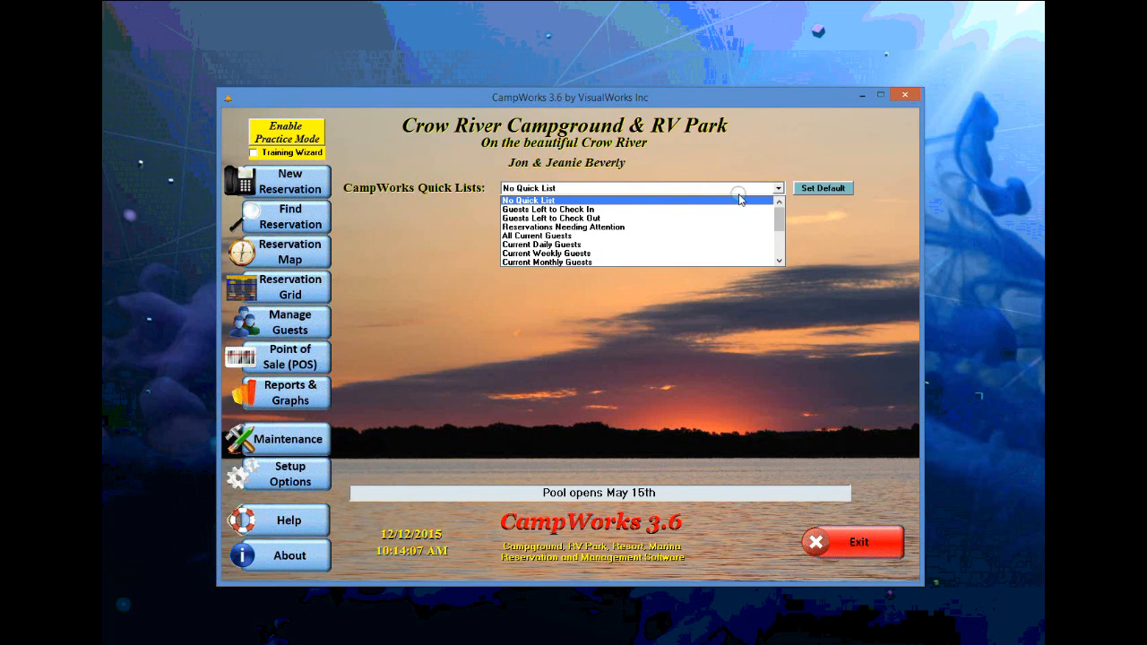
pyautogui.click(614, 210)
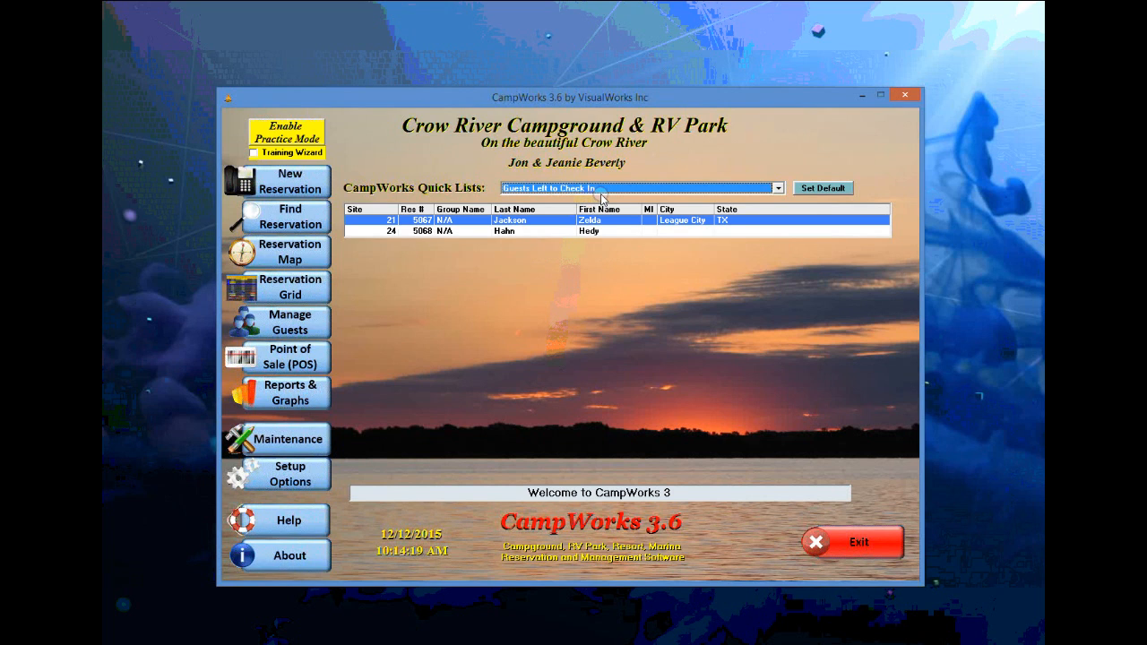
pyautogui.doubleClick(472, 226)
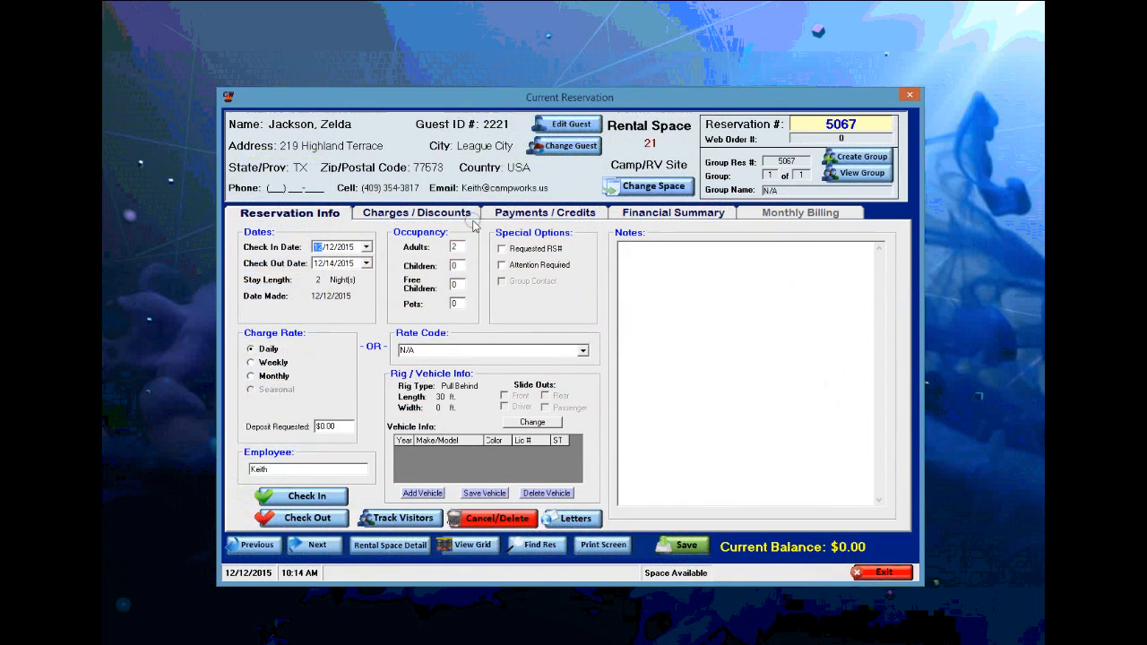
pyautogui.click(871, 570)
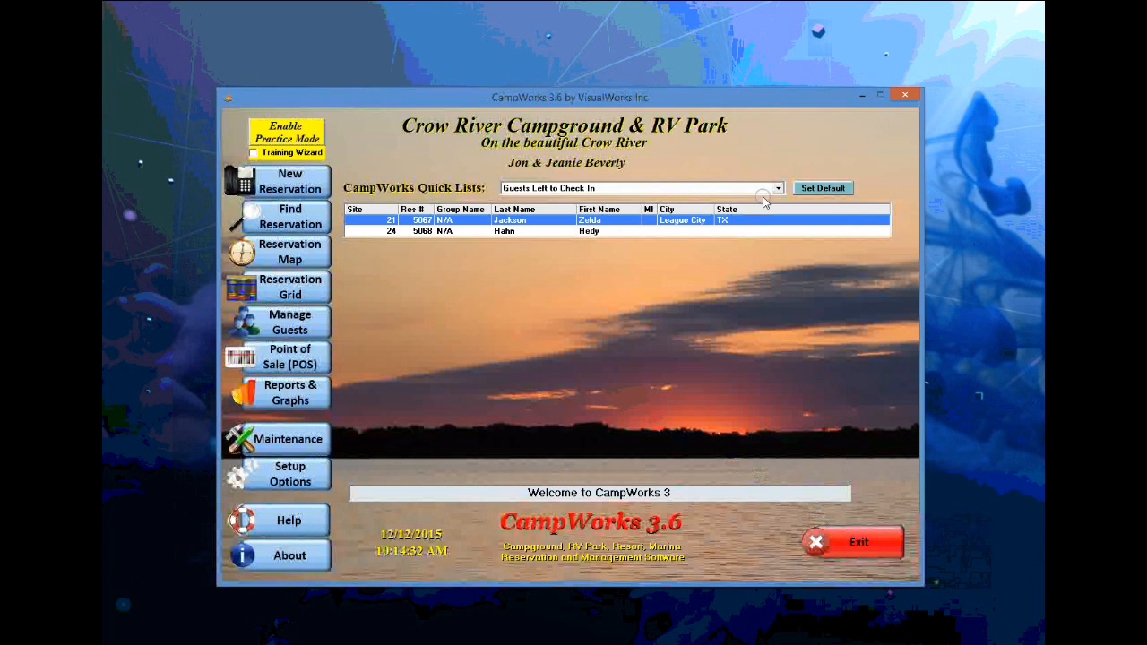
# - Switch to the Reservations Needing Attention list and review the site 13 reservation
pyautogui.click(739, 189)
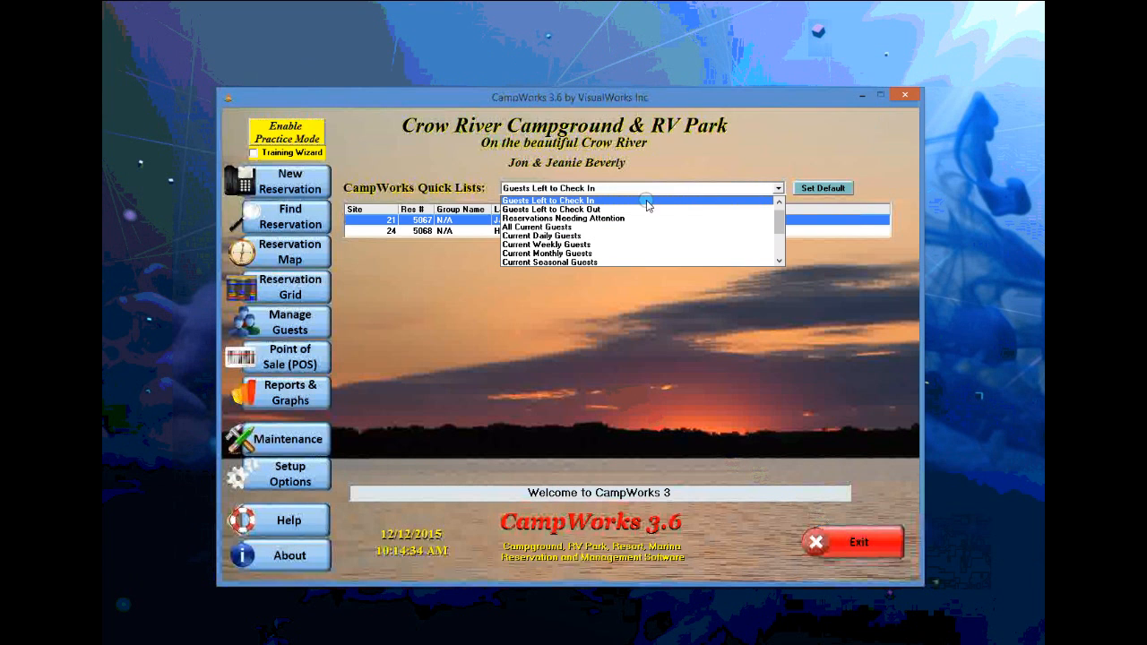
pyautogui.click(602, 218)
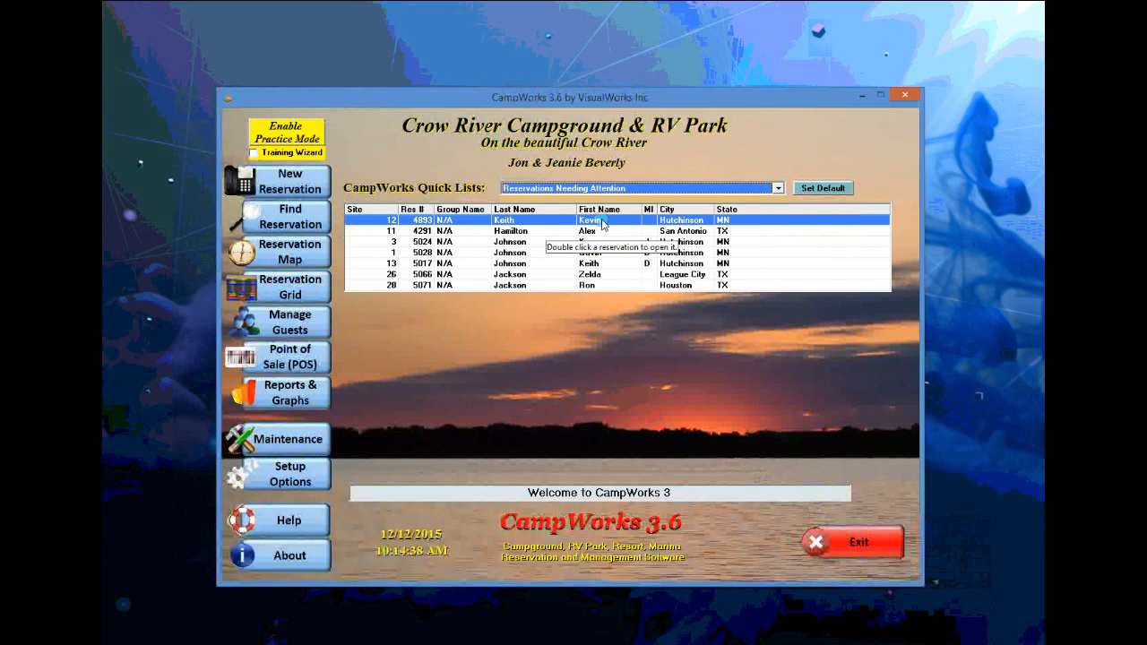
pyautogui.doubleClick(530, 264)
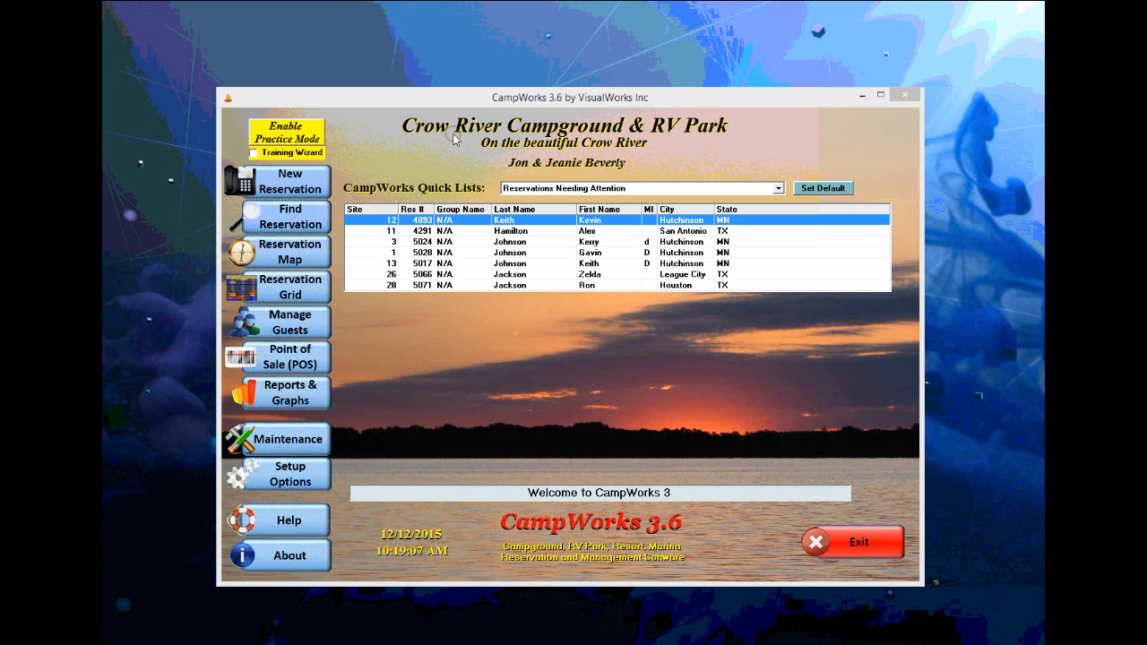
pyautogui.click(300, 180)
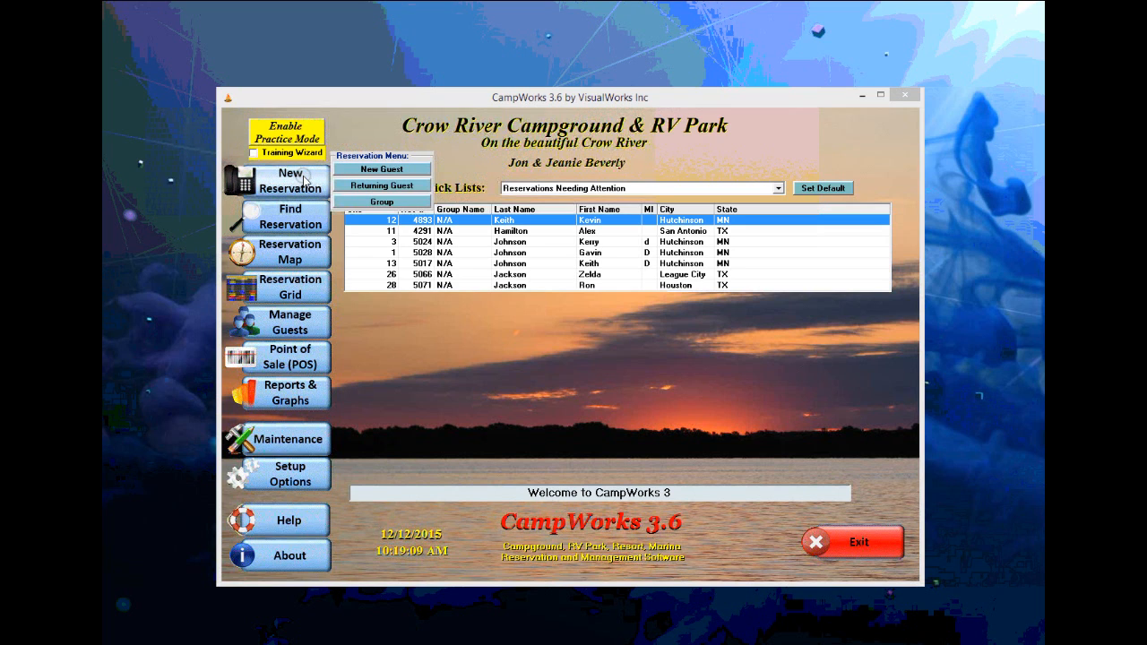
# - Start a new-guest reservation and save Road Sign as how the guest heard
pyautogui.click(395, 170)
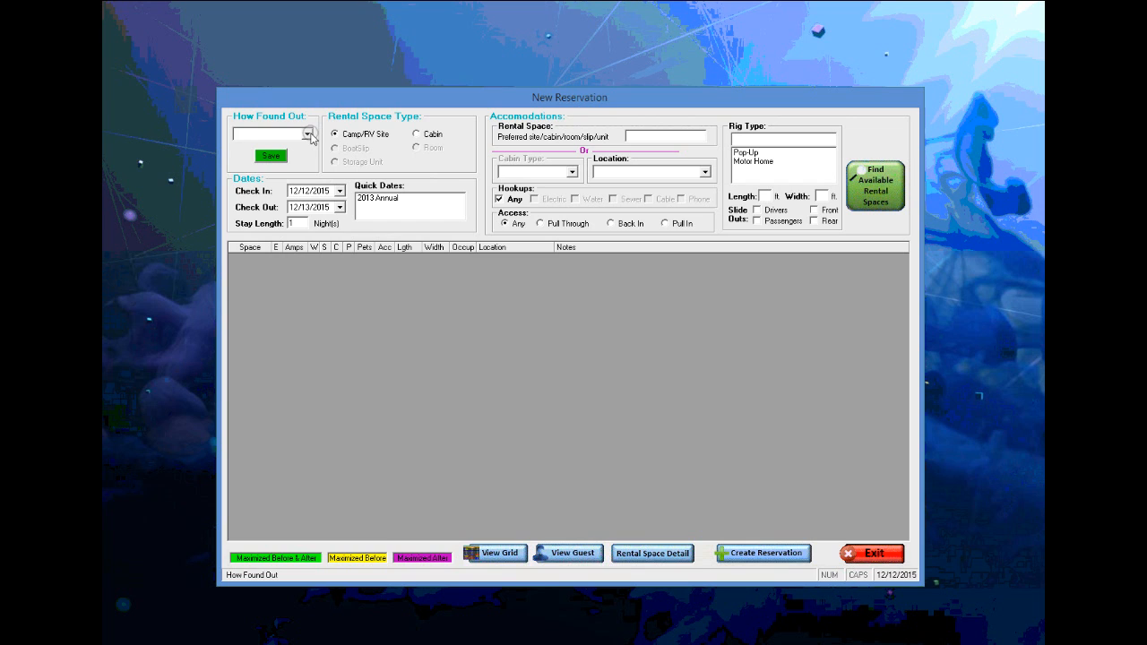
pyautogui.click(308, 134)
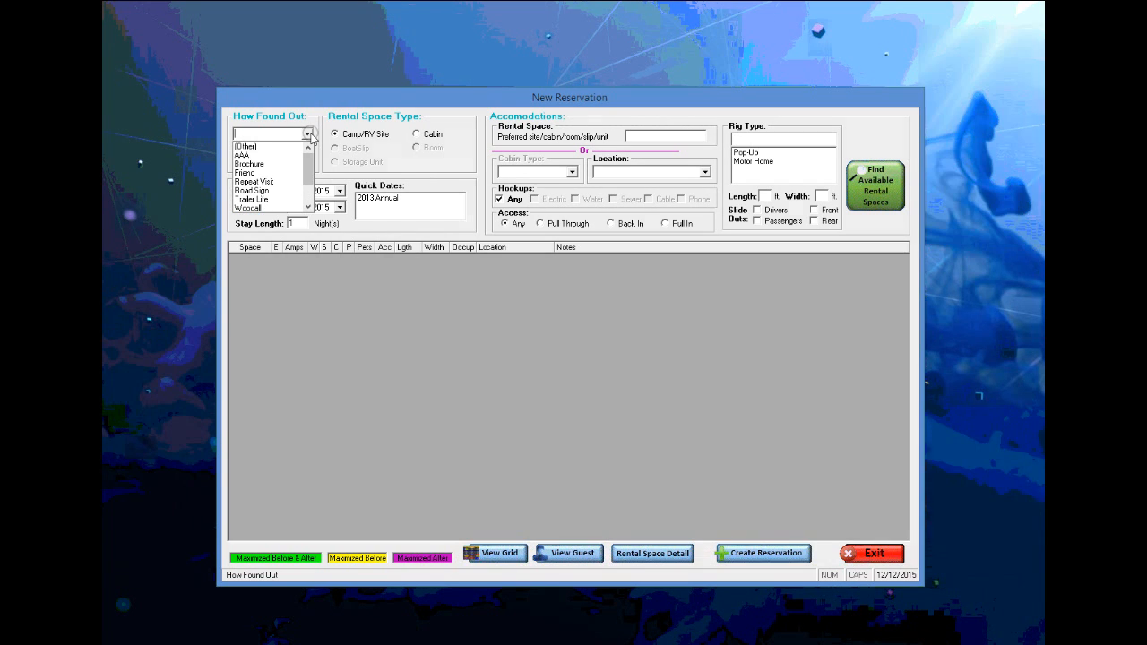
pyautogui.click(272, 191)
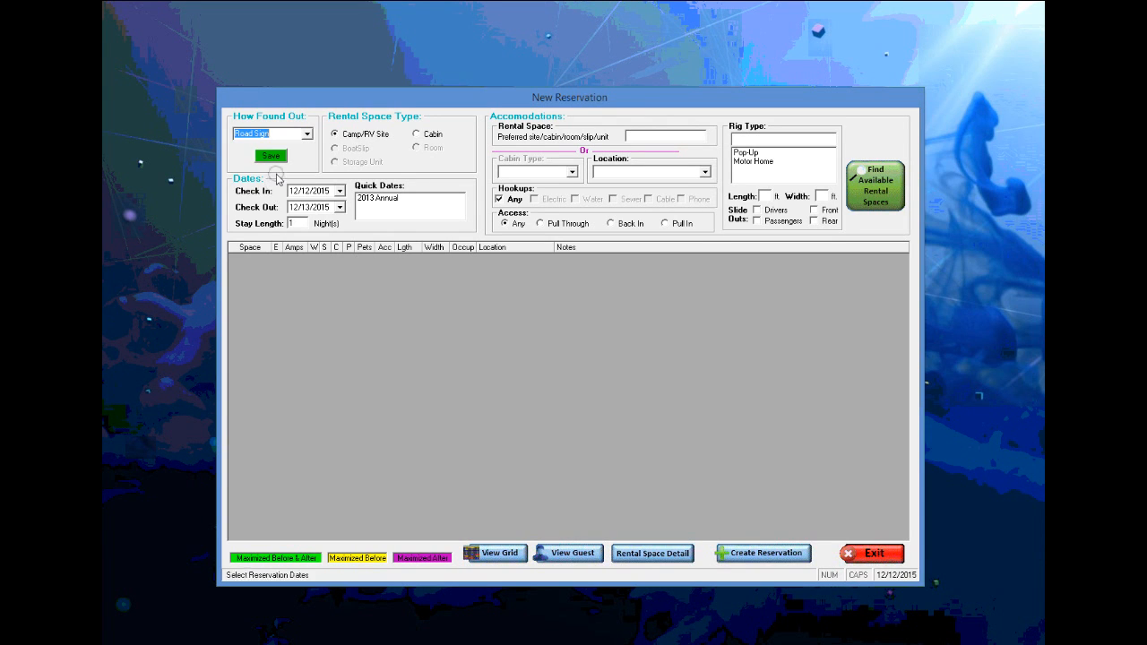
pyautogui.click(271, 158)
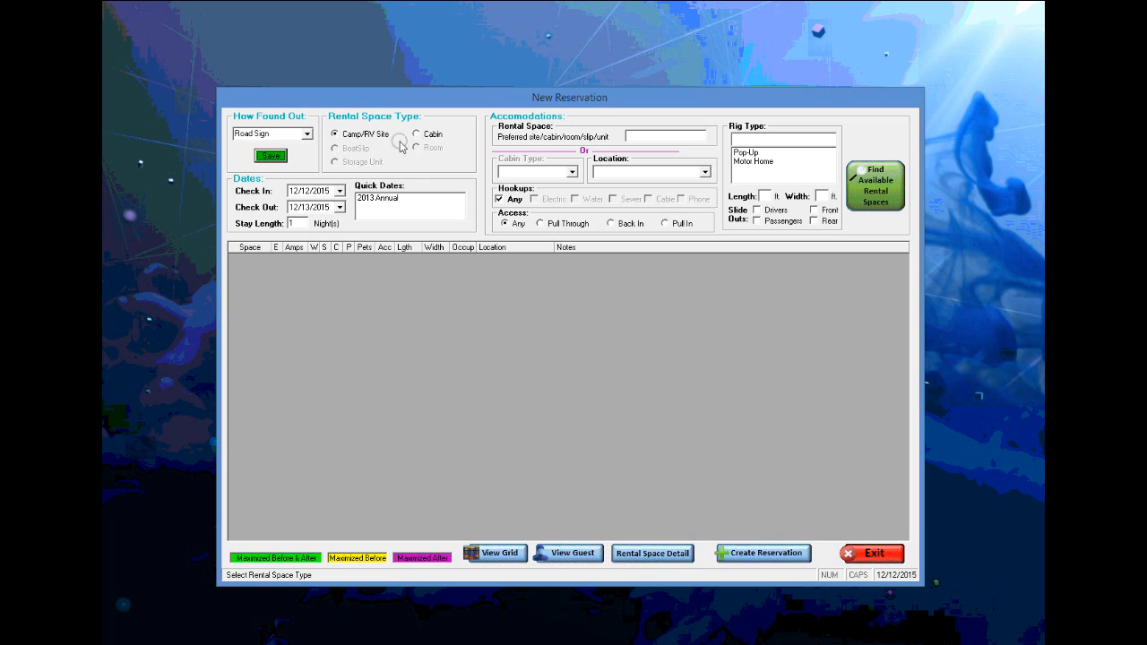
# - Keep the 12/12/2015–12/13/2015 dates and accept any hookup type
pyautogui.click(339, 207)
pyautogui.click(339, 207)
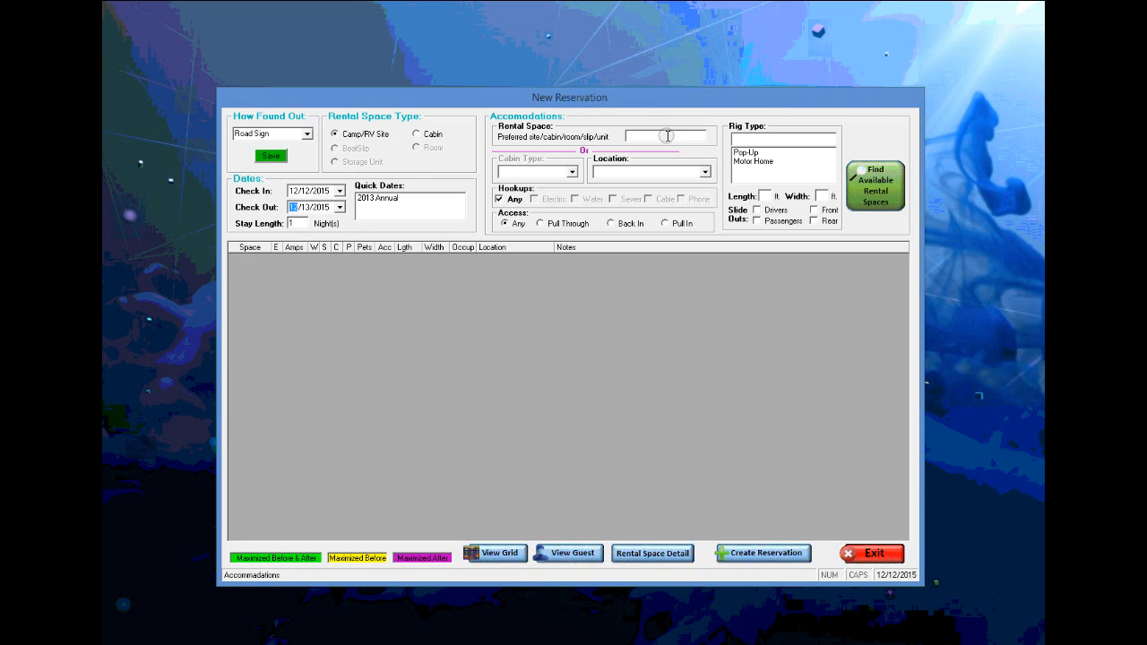
pyautogui.click(500, 200)
pyautogui.click(500, 200)
# - List the available rental spaces for 12/12–12/13/2015 and choose site 9
pyautogui.click(882, 188)
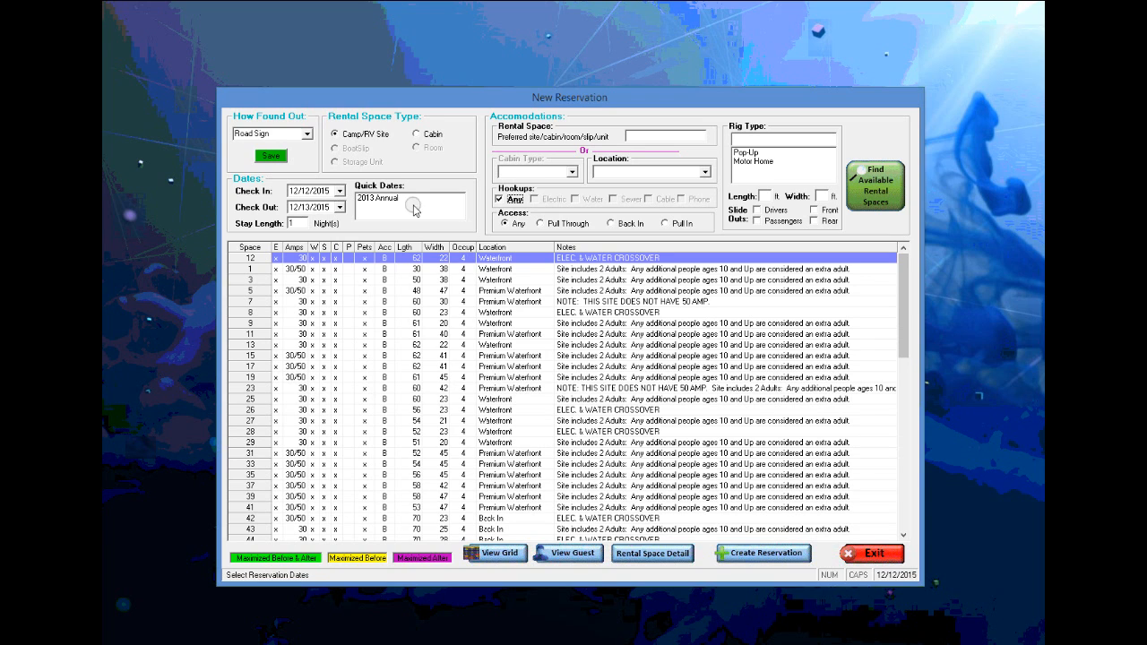
pyautogui.click(449, 208)
pyautogui.click(307, 324)
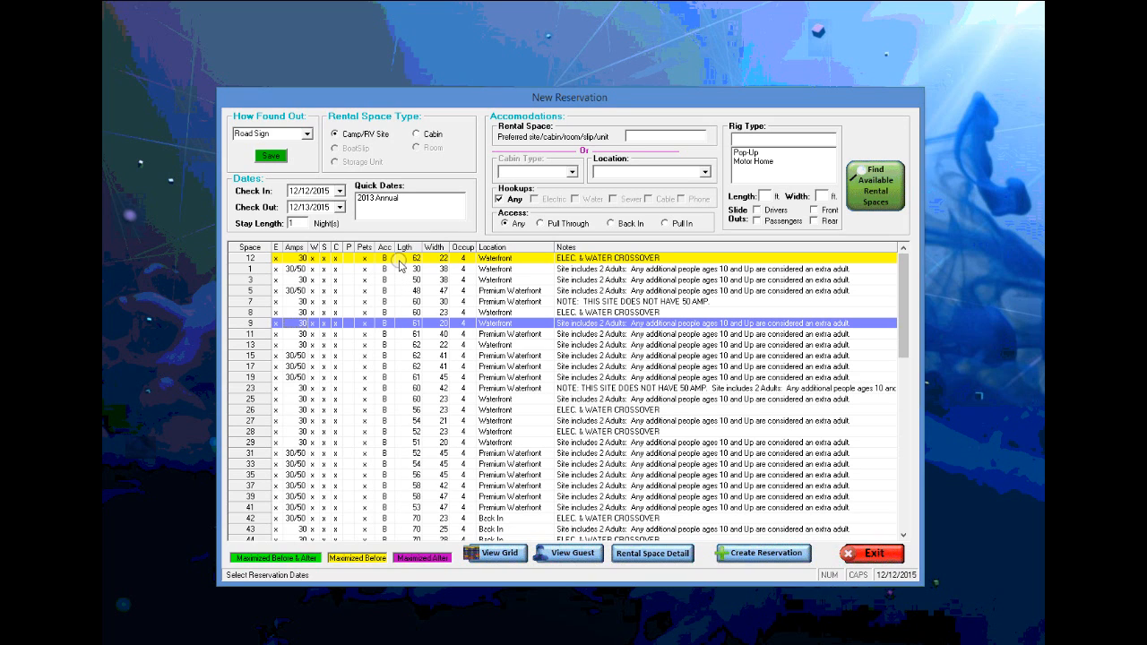
pyautogui.click(367, 337)
# - Create the site 9 reservation without a rig type and enter the guest's last and first name
pyautogui.click(743, 553)
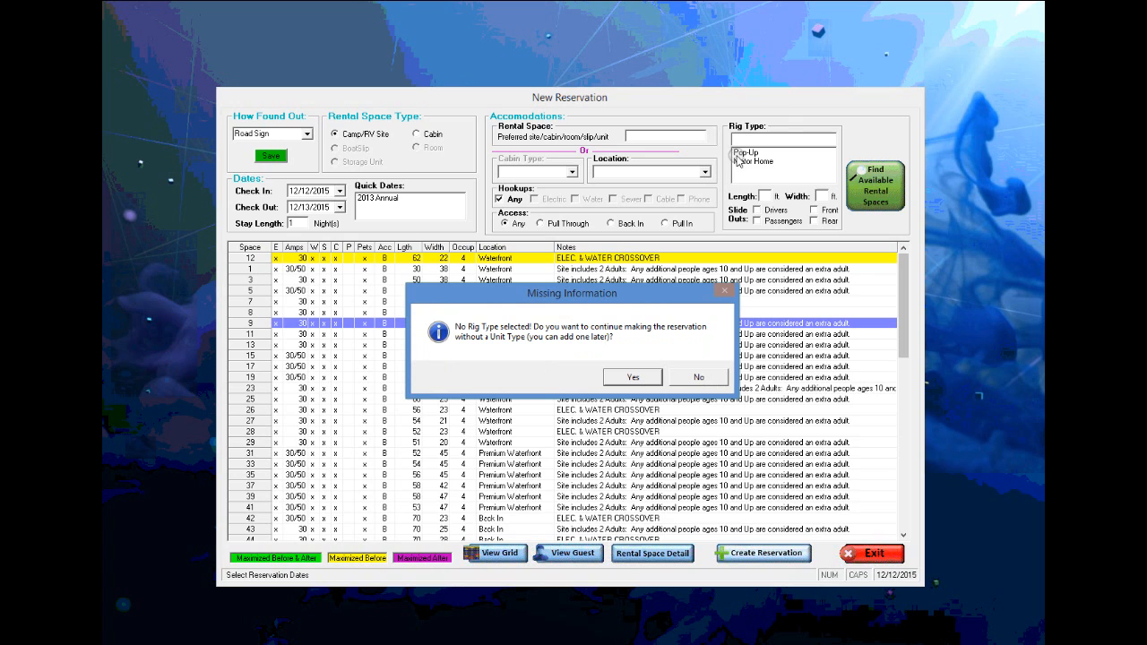
pyautogui.click(631, 378)
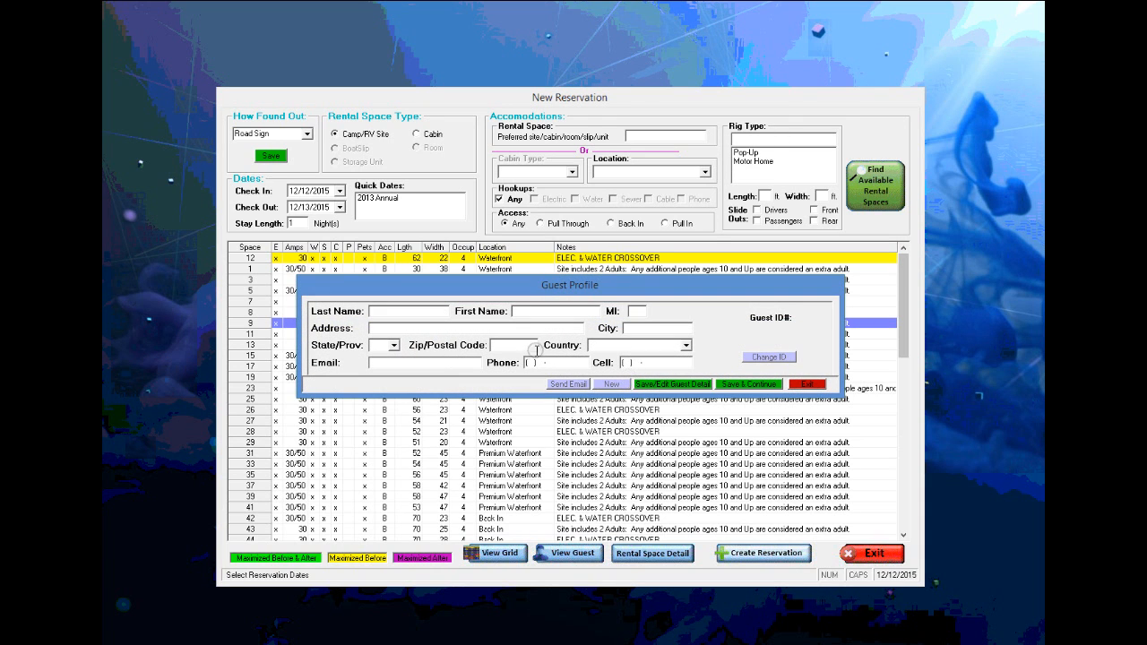
pyautogui.press('Tab')
pyautogui.write('D')
pyautogui.press('Tab')
# - Fill in the guest's address, zip code, e-mail, phone and cell numbers
pyautogui.write('14123')
pyautogui.write(' ts')
pyautogui.write('5530')
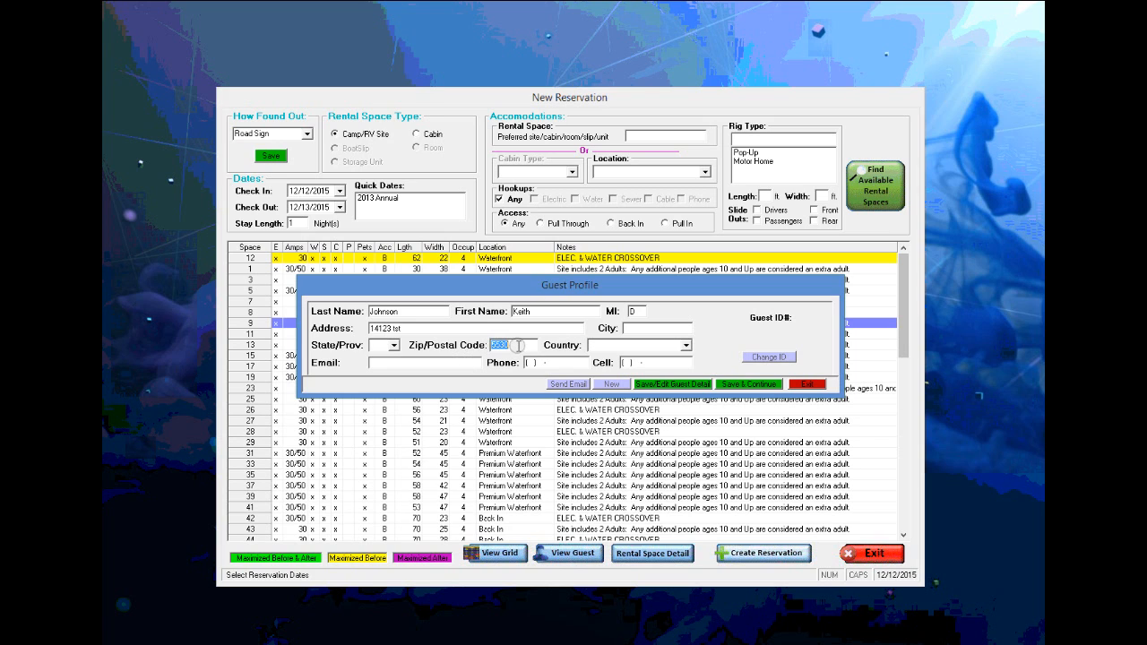
pyautogui.write('55350')
pyautogui.press('Tab')
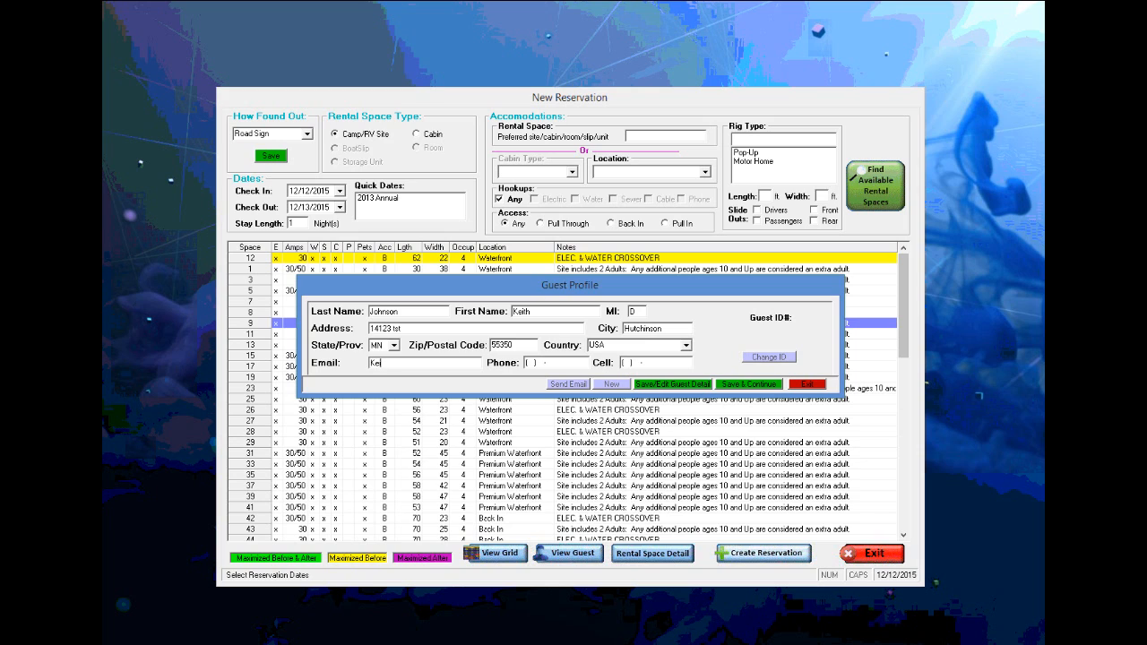
pyautogui.press('Tab')
pyautogui.write('43')
pyautogui.press('Tab')
pyautogui.write('34343')
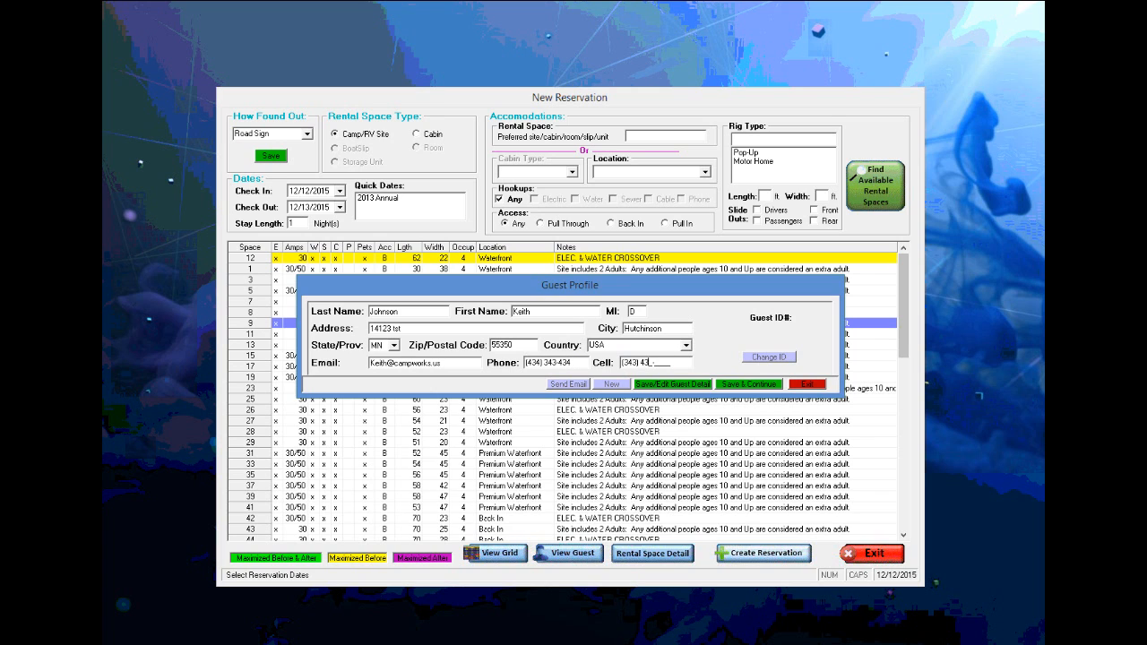
# - Save the profile, set 2 adults, and save the space 9 reservation without rig details using the user code
pyautogui.click(740, 384)
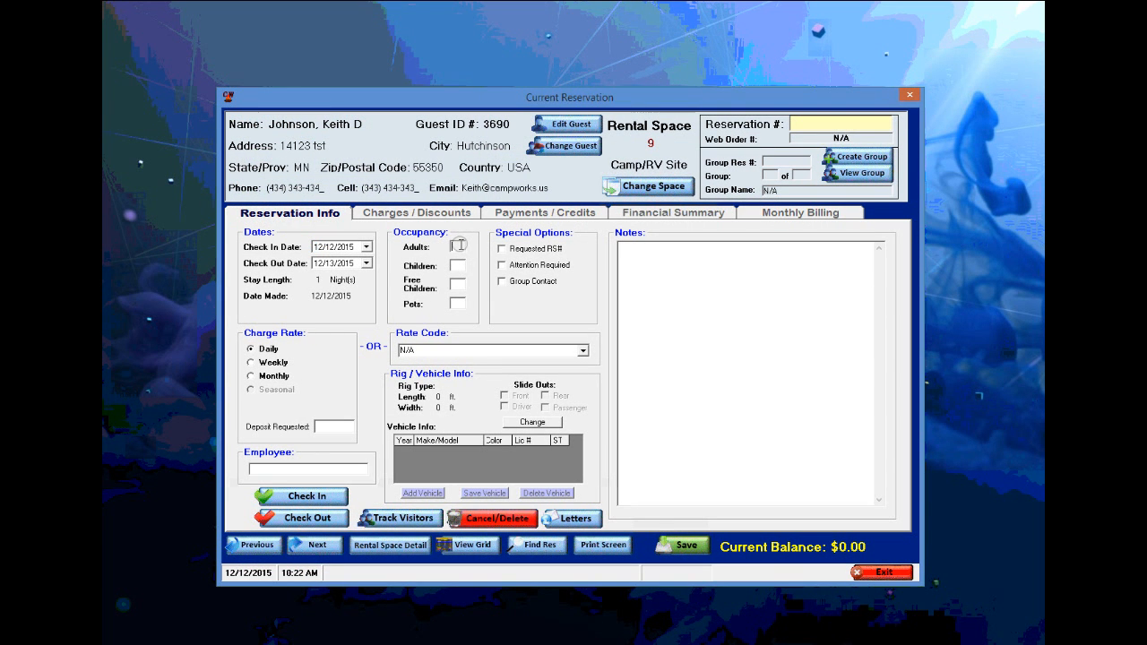
pyautogui.click(457, 245)
pyautogui.write('2')
pyautogui.click(684, 545)
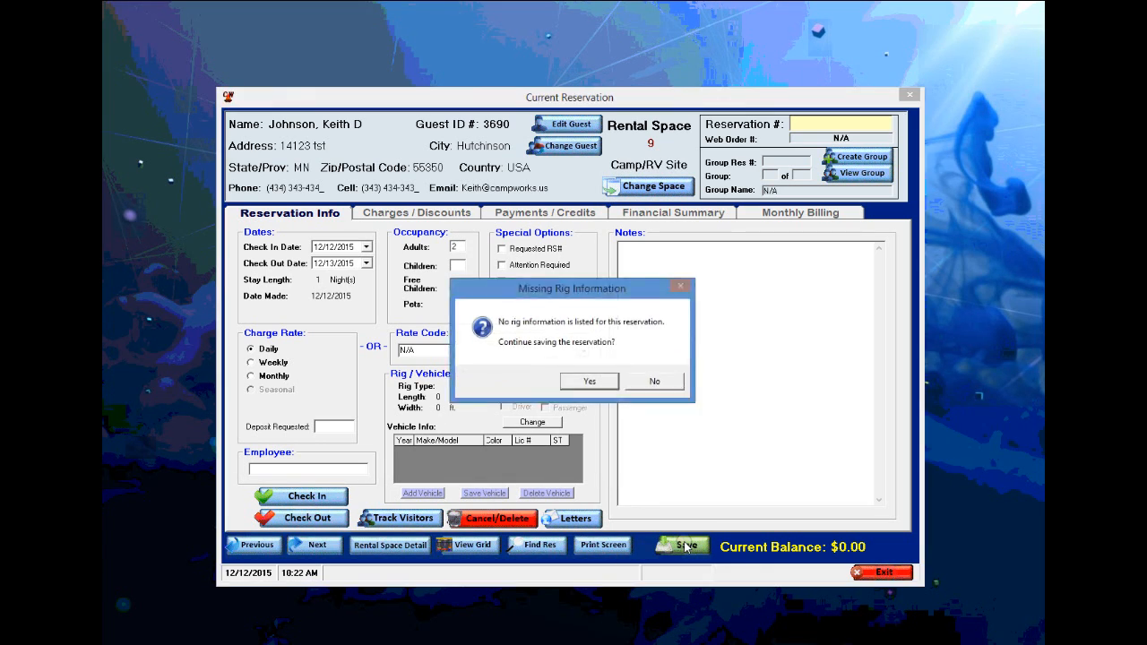
pyautogui.click(580, 383)
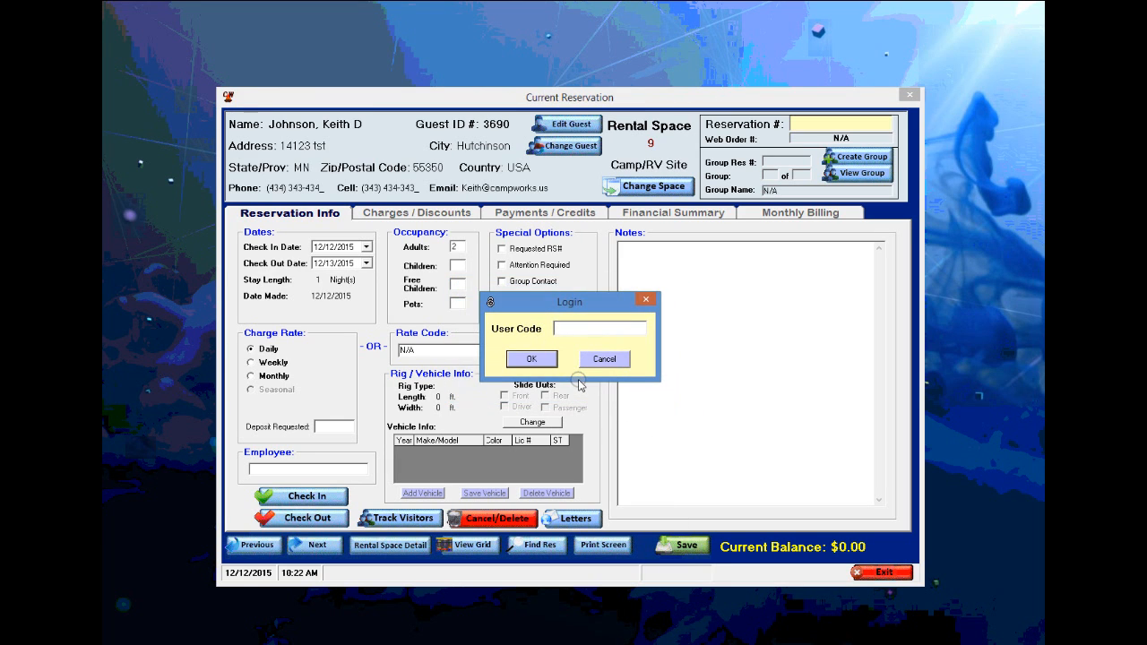
pyautogui.write('1')
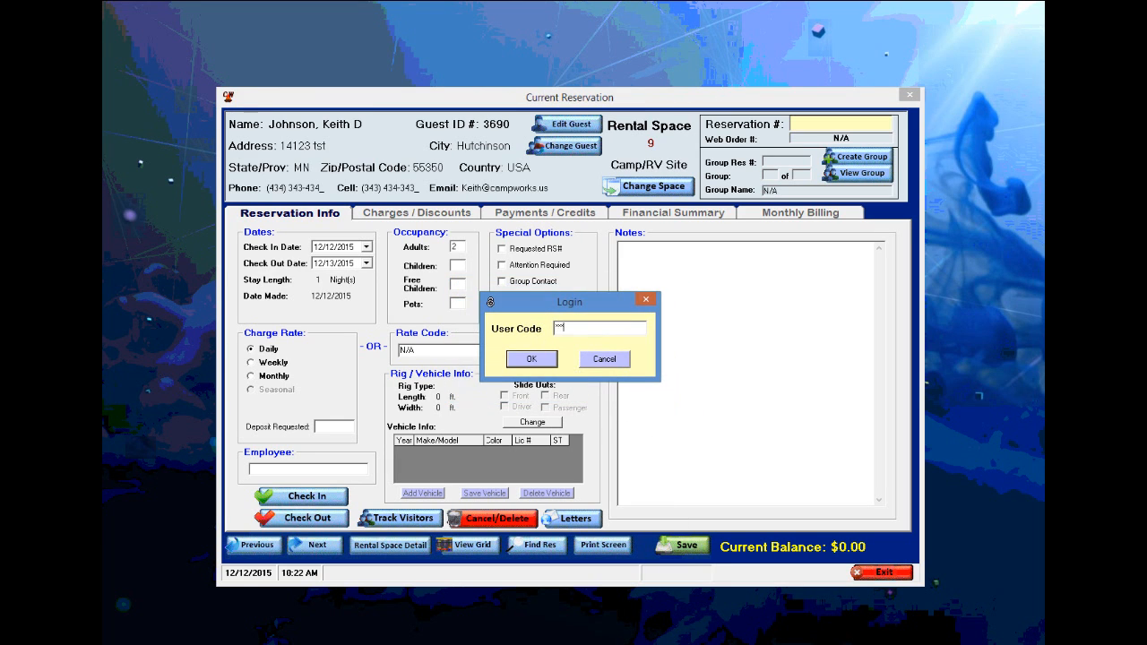
pyautogui.click(531, 359)
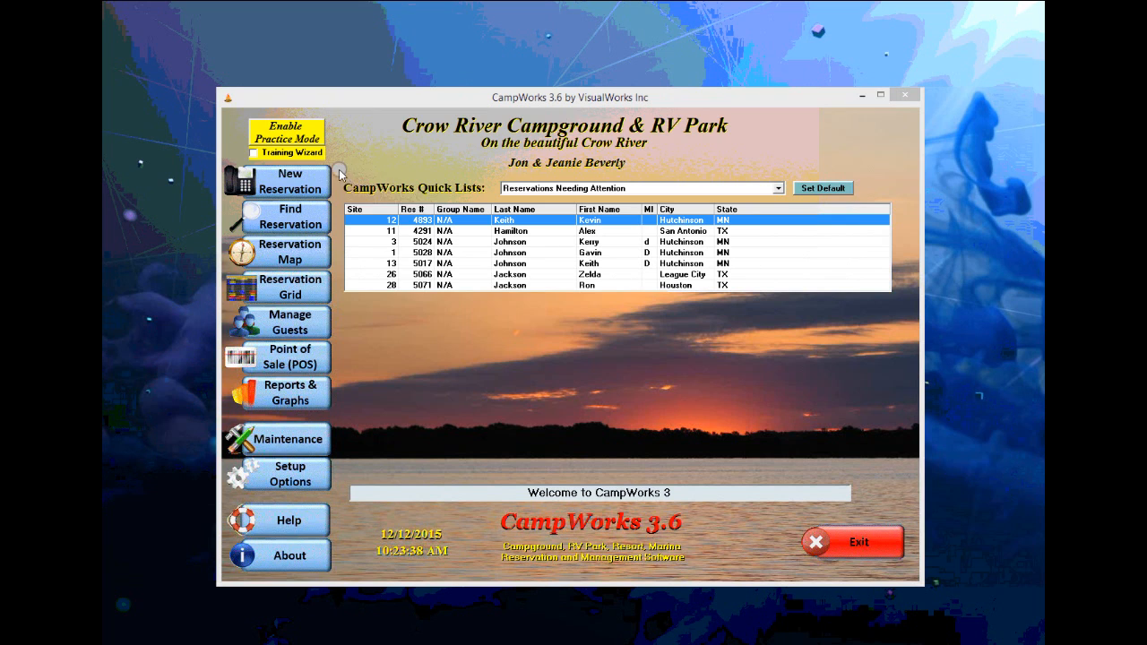
# - Start a returning-guest reservation, look up the guest by last name, and continue with the match
pyautogui.click(286, 183)
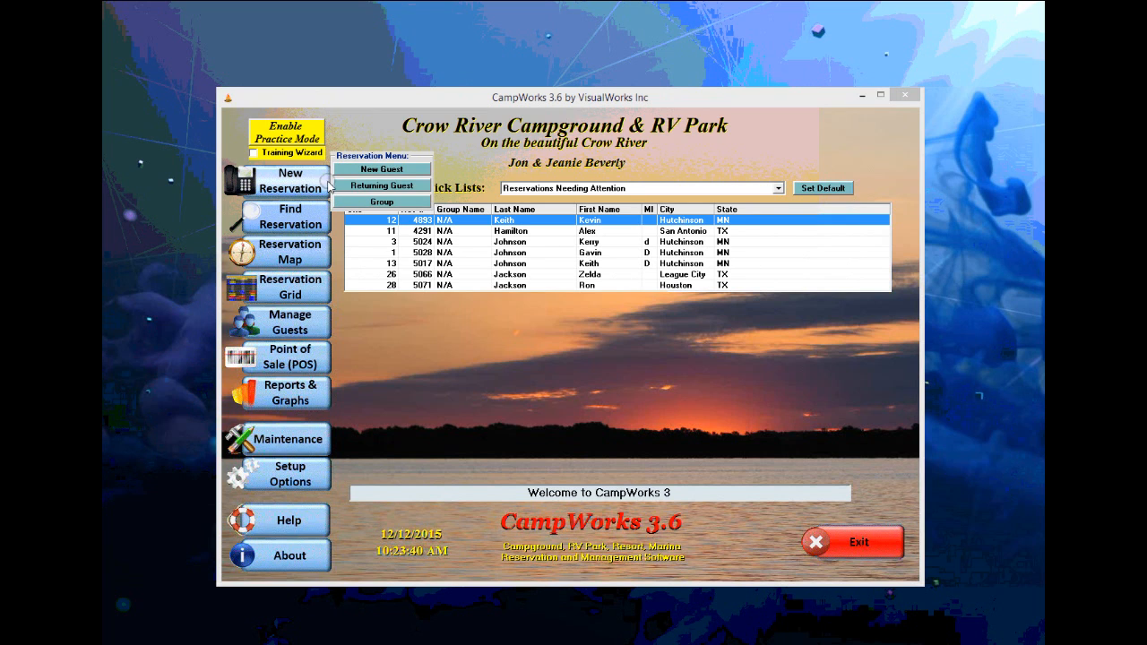
pyautogui.click(380, 188)
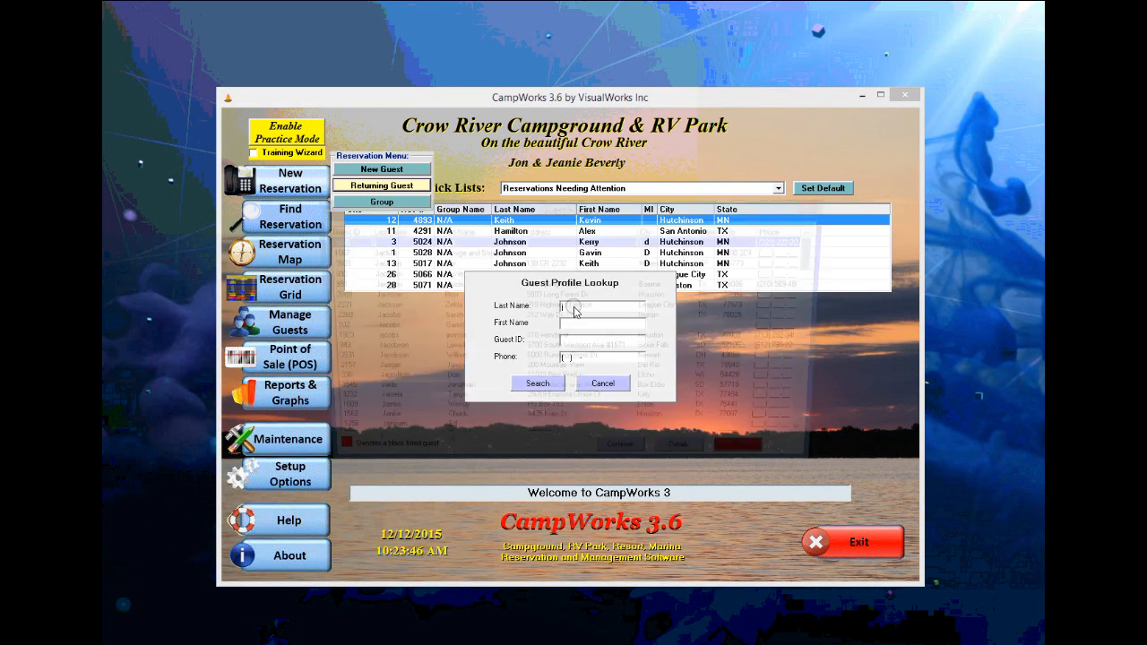
pyautogui.press('Return')
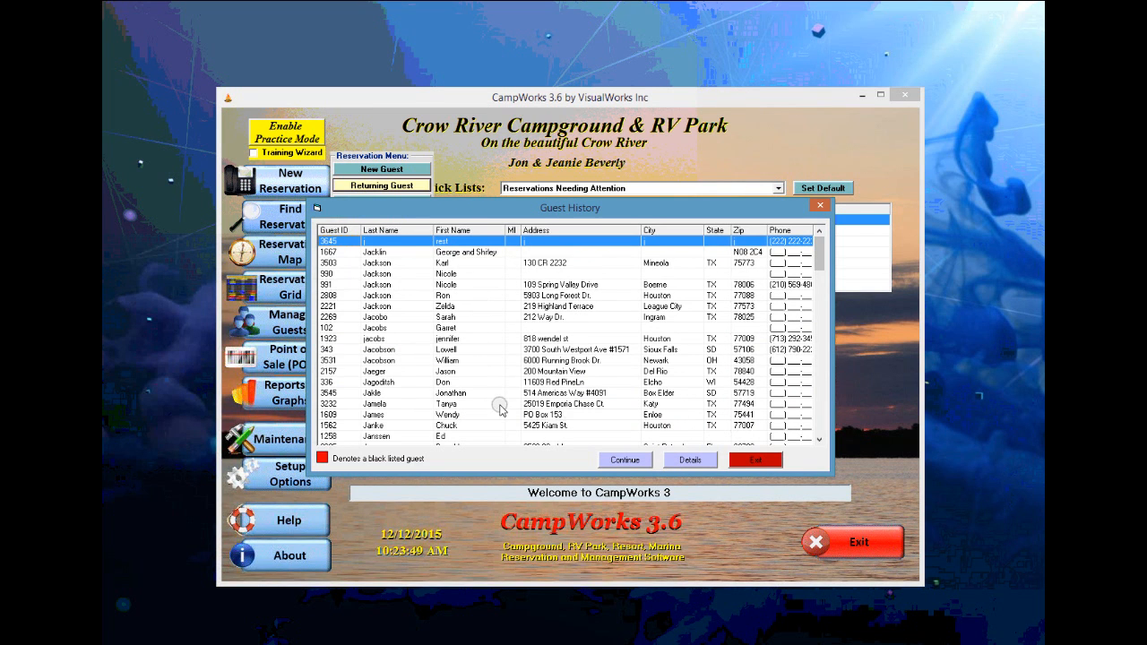
pyautogui.click(755, 459)
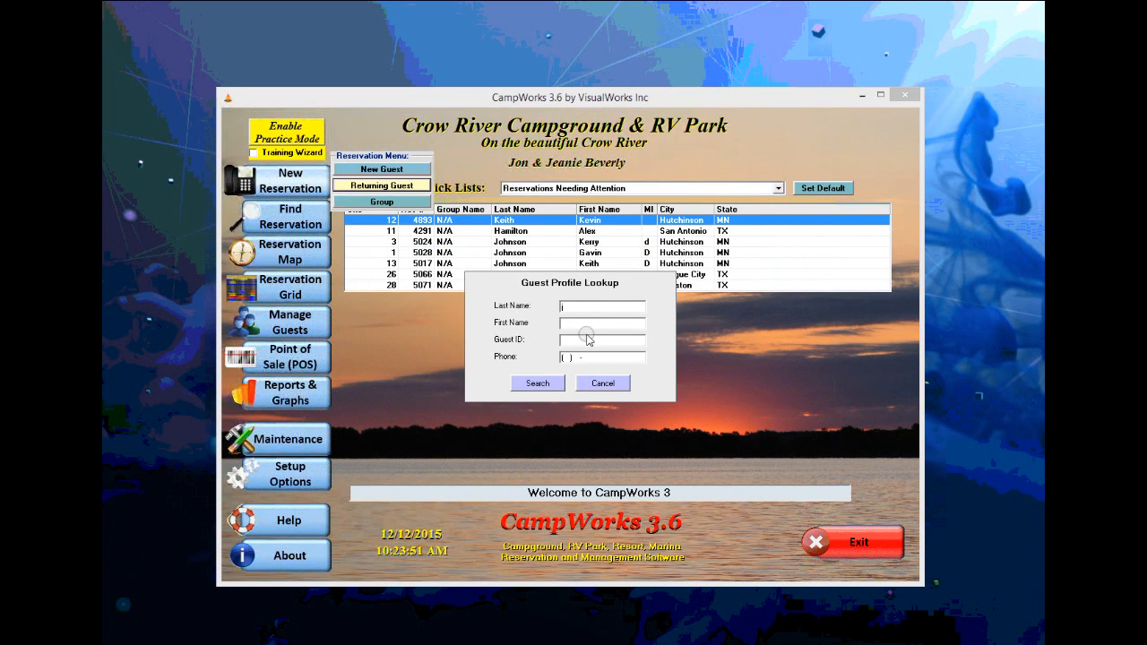
pyautogui.write('johns')
pyautogui.click(537, 383)
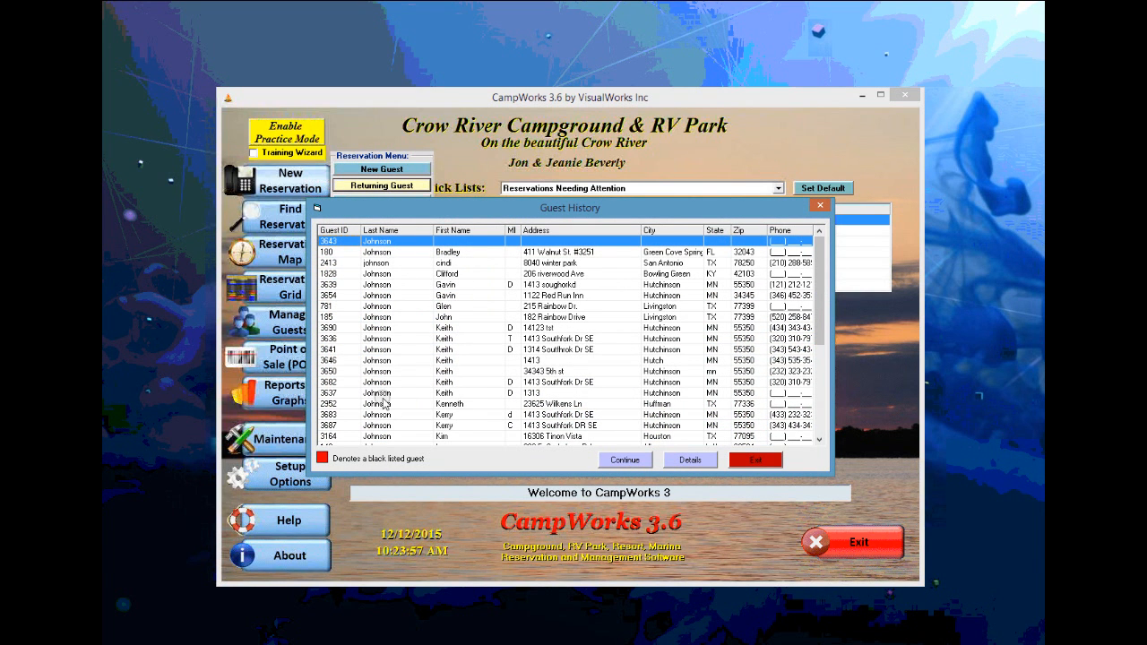
pyautogui.click(389, 339)
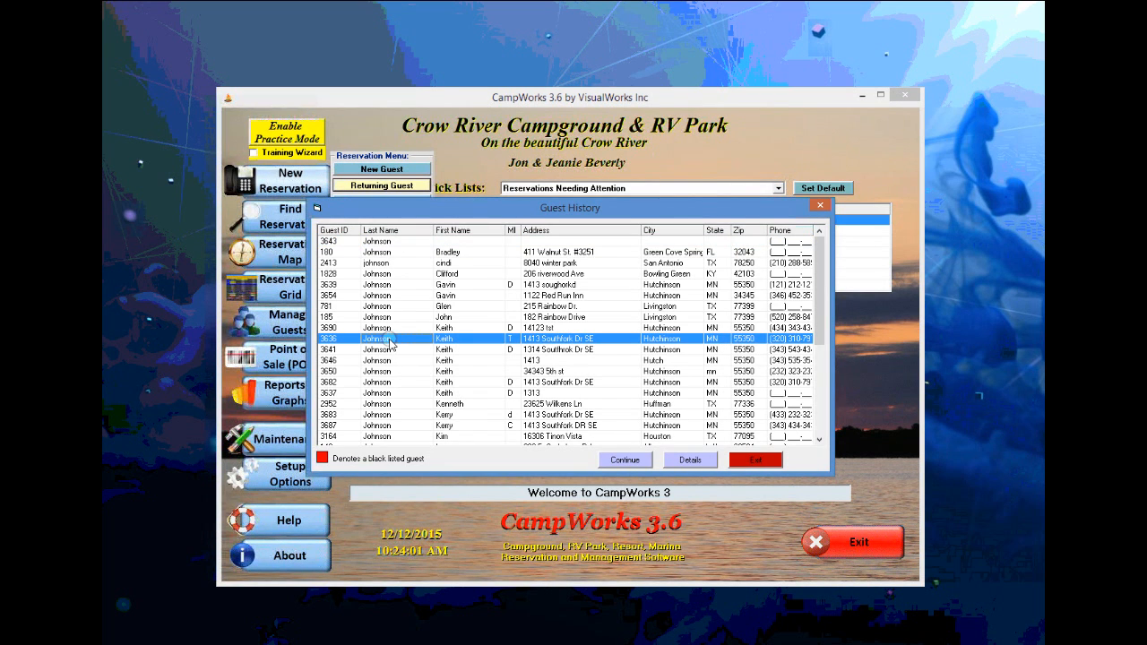
pyautogui.click(624, 459)
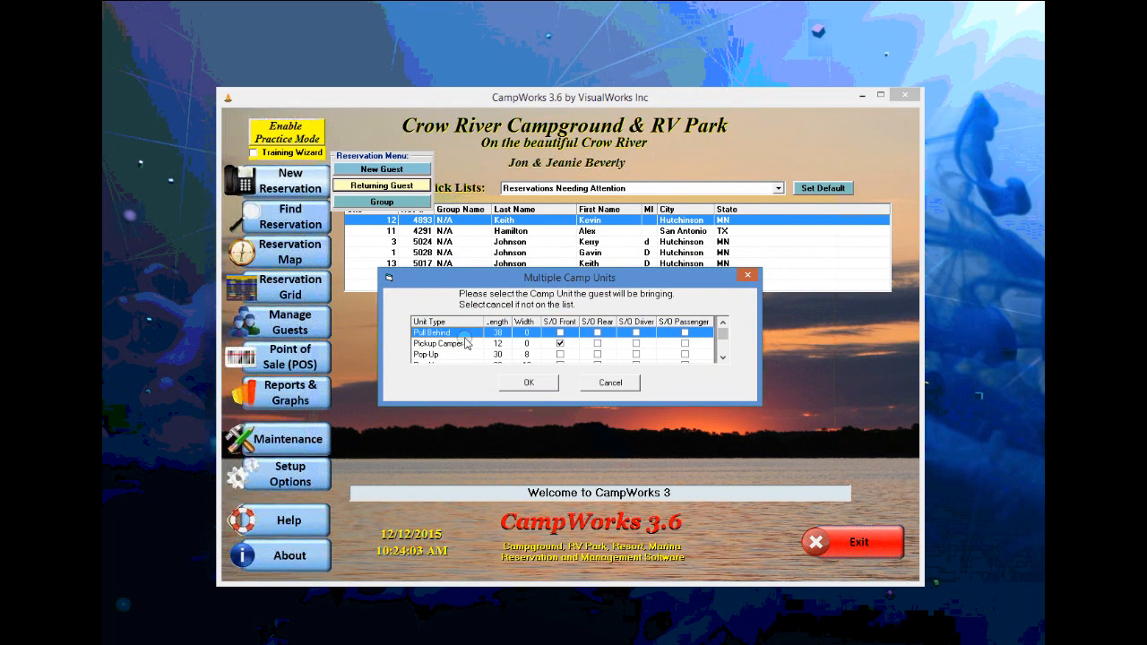
# - Accept the pull-behind unit, book available space 33 with occupancy 2, and save it
pyautogui.click(528, 382)
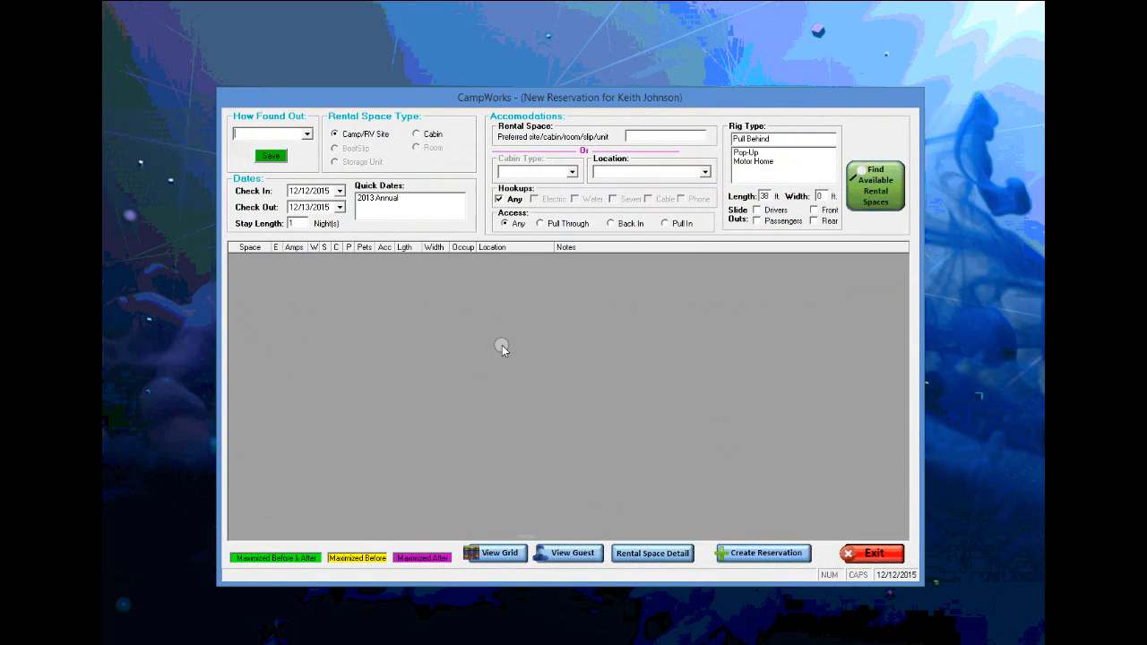
pyautogui.click(878, 188)
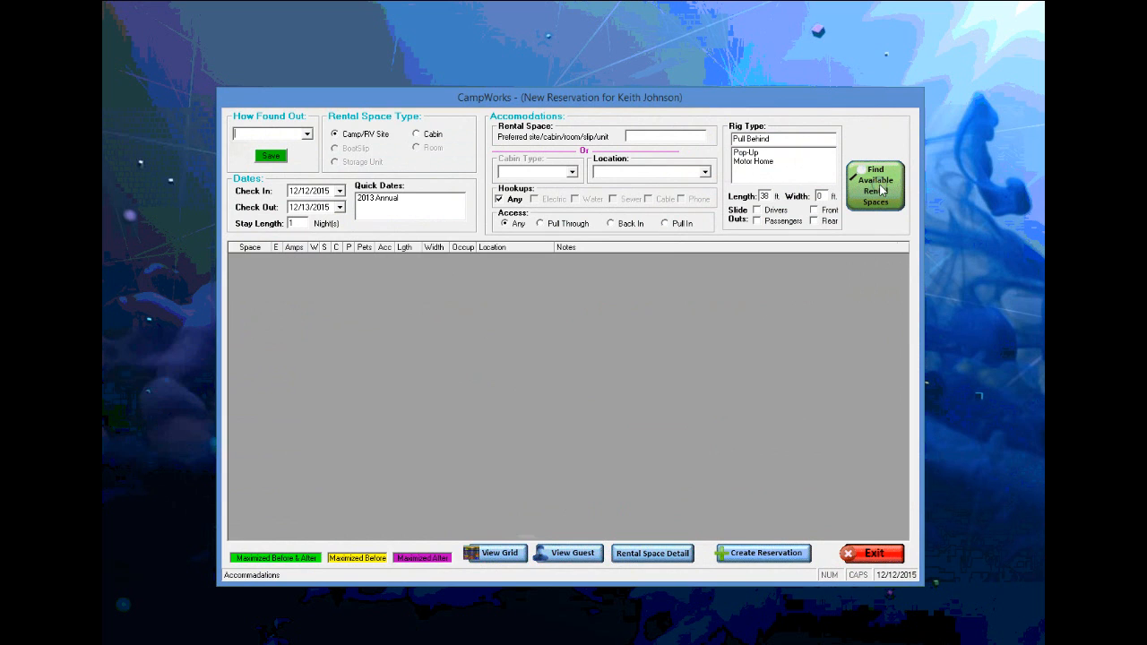
pyautogui.click(365, 325)
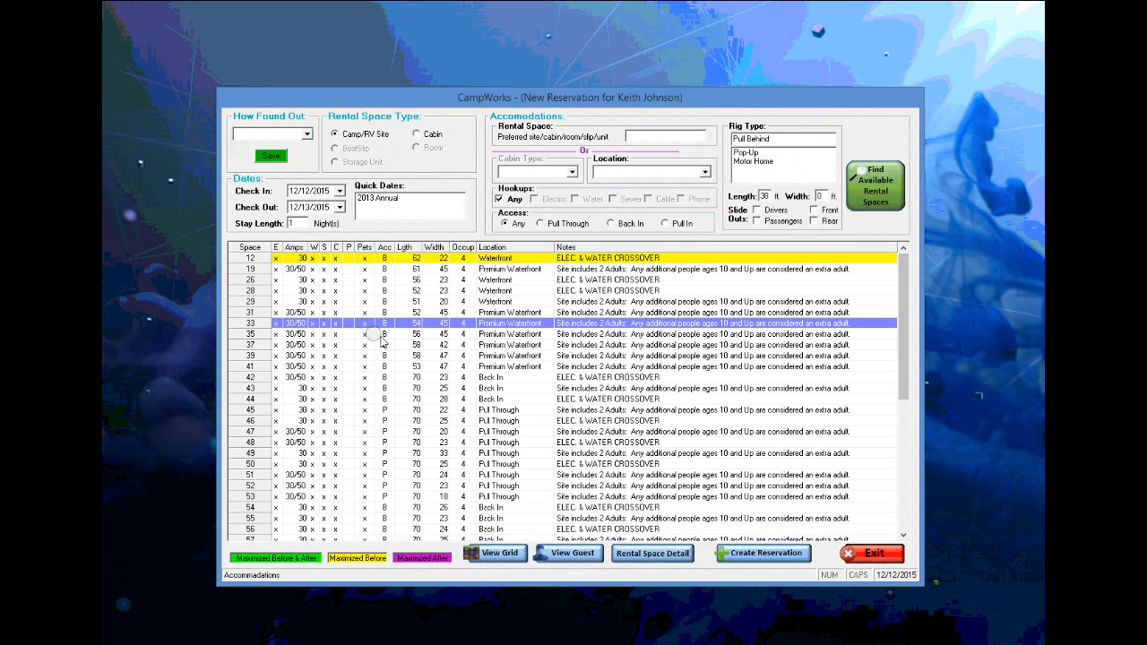
pyautogui.click(743, 553)
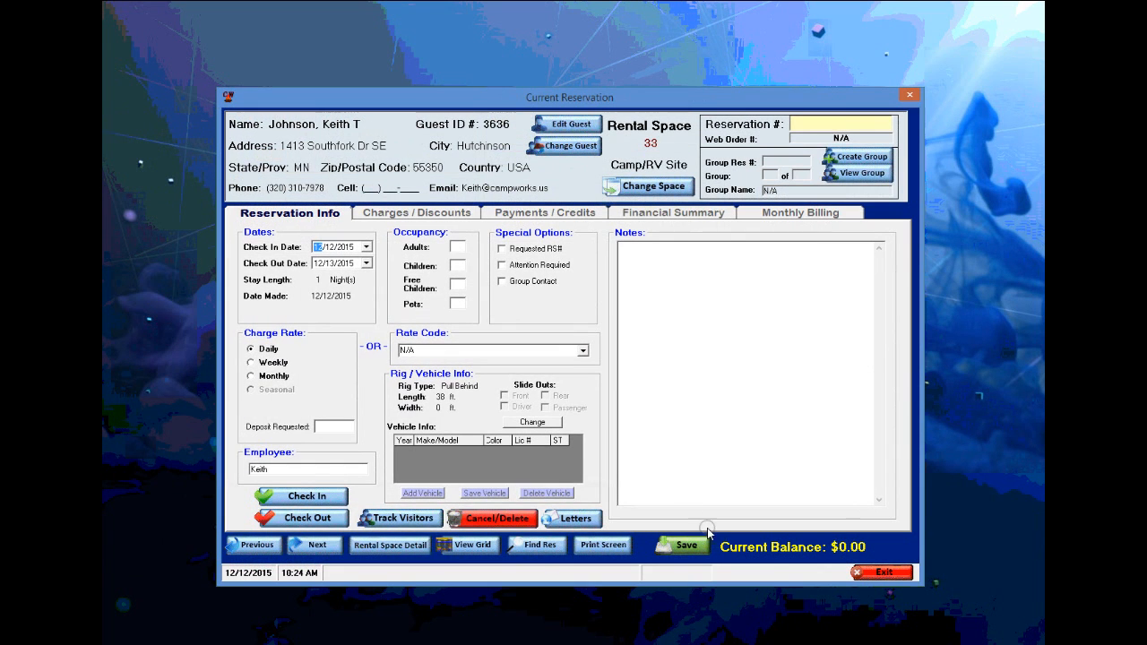
pyautogui.click(458, 265)
pyautogui.write('2')
pyautogui.click(678, 547)
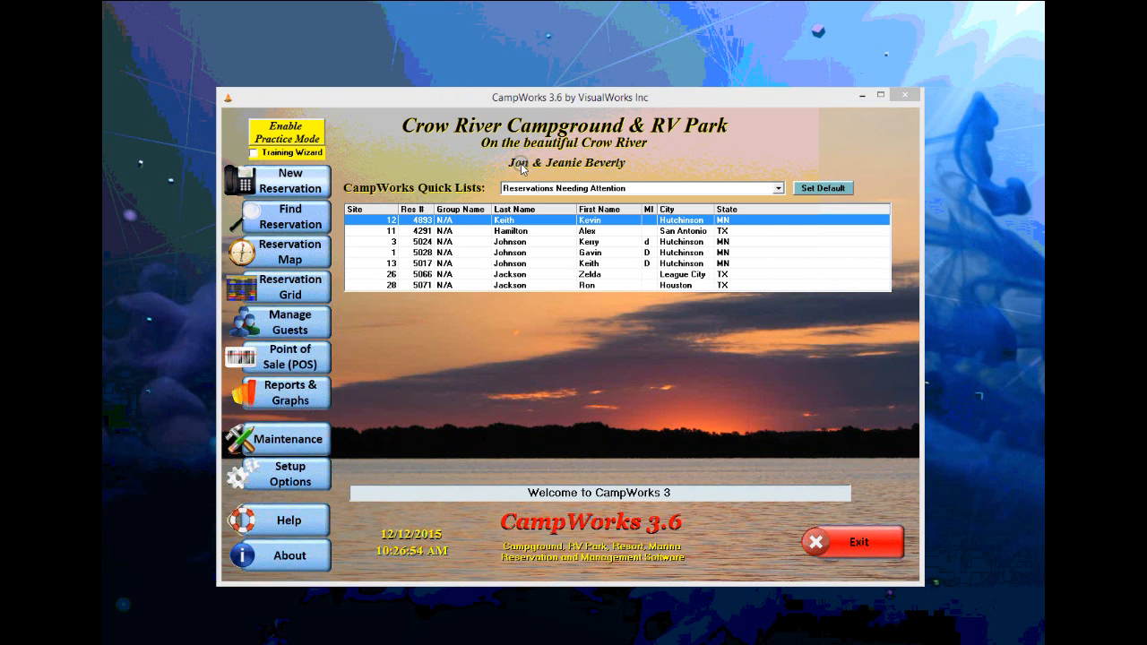
# - In the Reservation Grid, drag out a new stay on site 15 starting 12 December
pyautogui.click(303, 285)
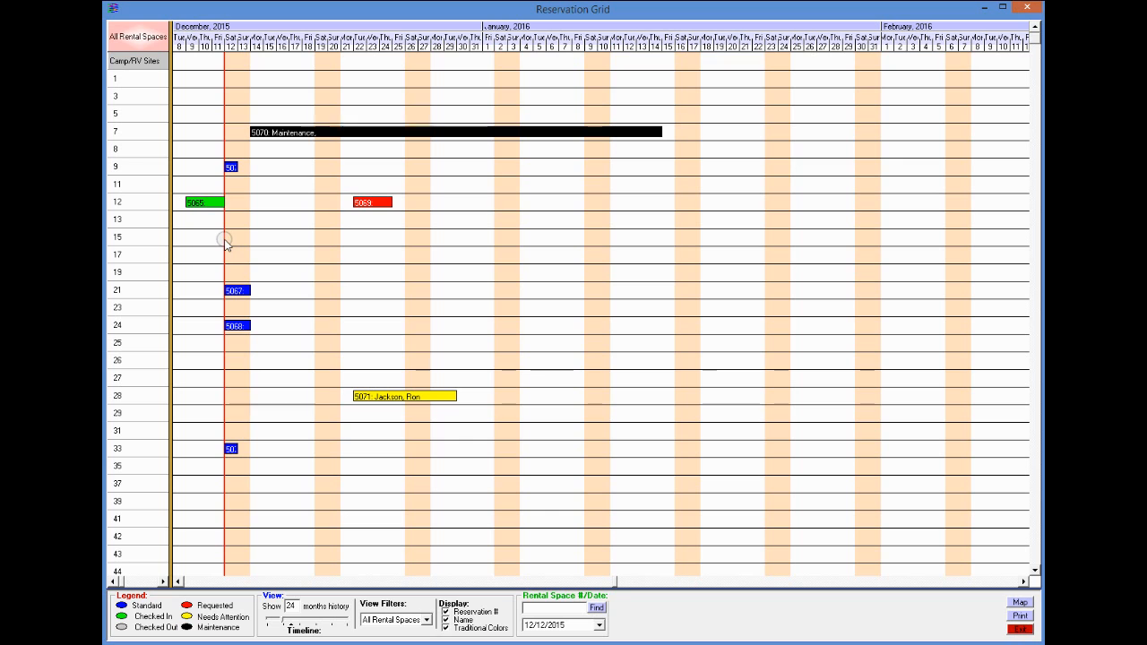
pyautogui.moveTo(225, 241); pyautogui.dragTo(278, 242)
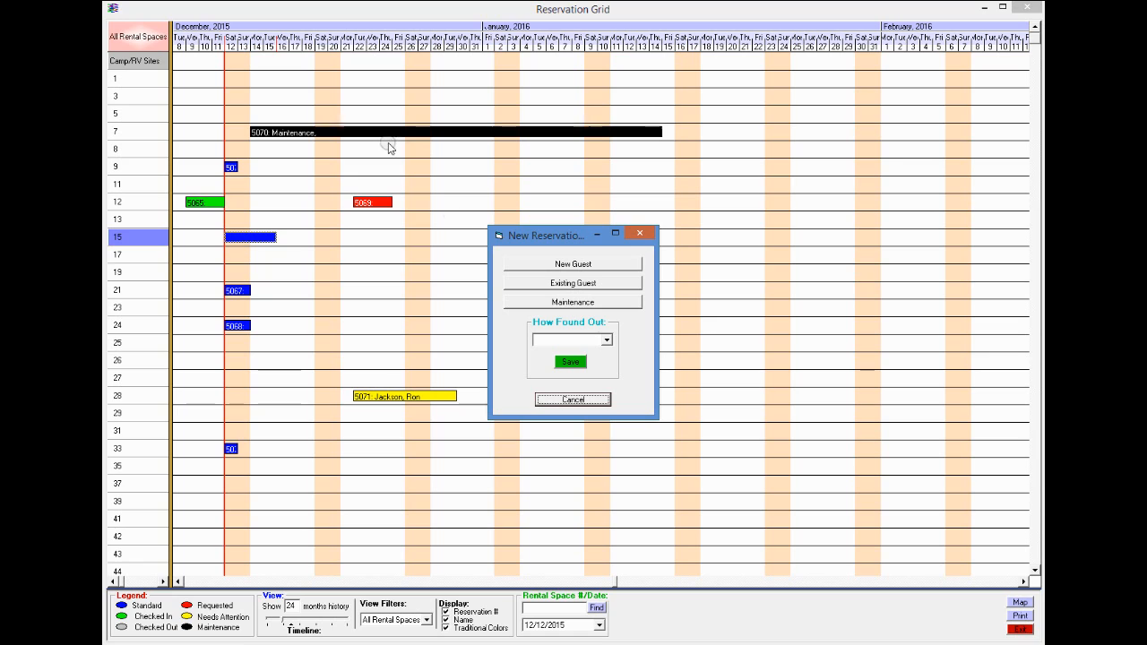
# - Search existing guests by last-name initial and continue with the matching guest
pyautogui.click(549, 285)
pyautogui.write('j')
pyautogui.press('Return')
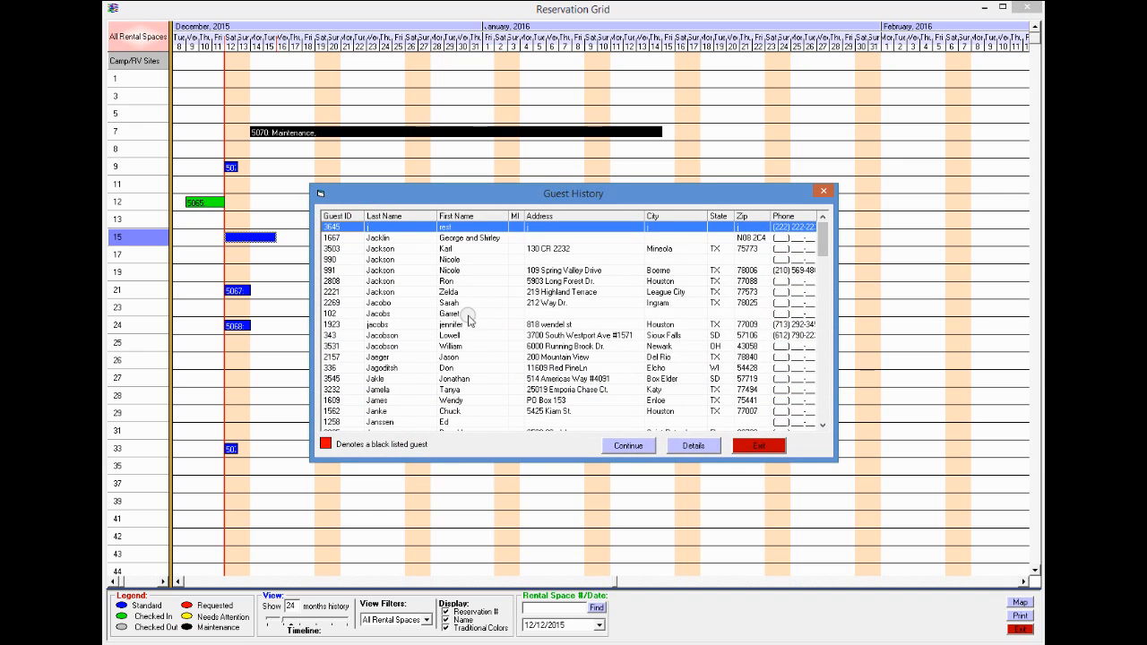
pyautogui.click(461, 324)
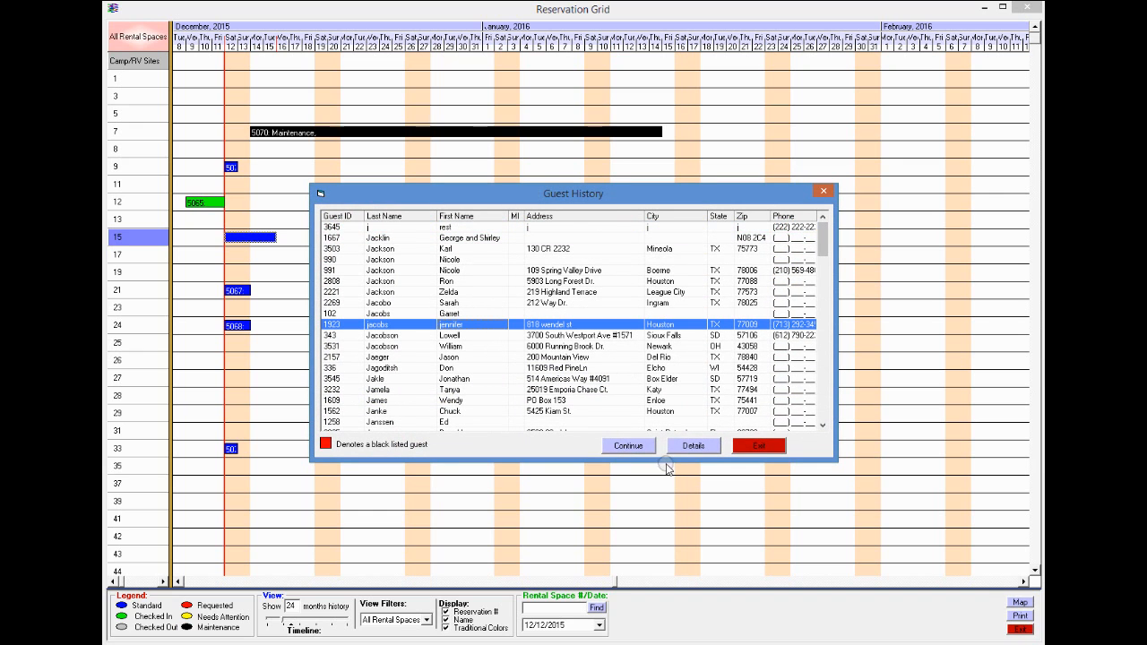
pyautogui.click(616, 446)
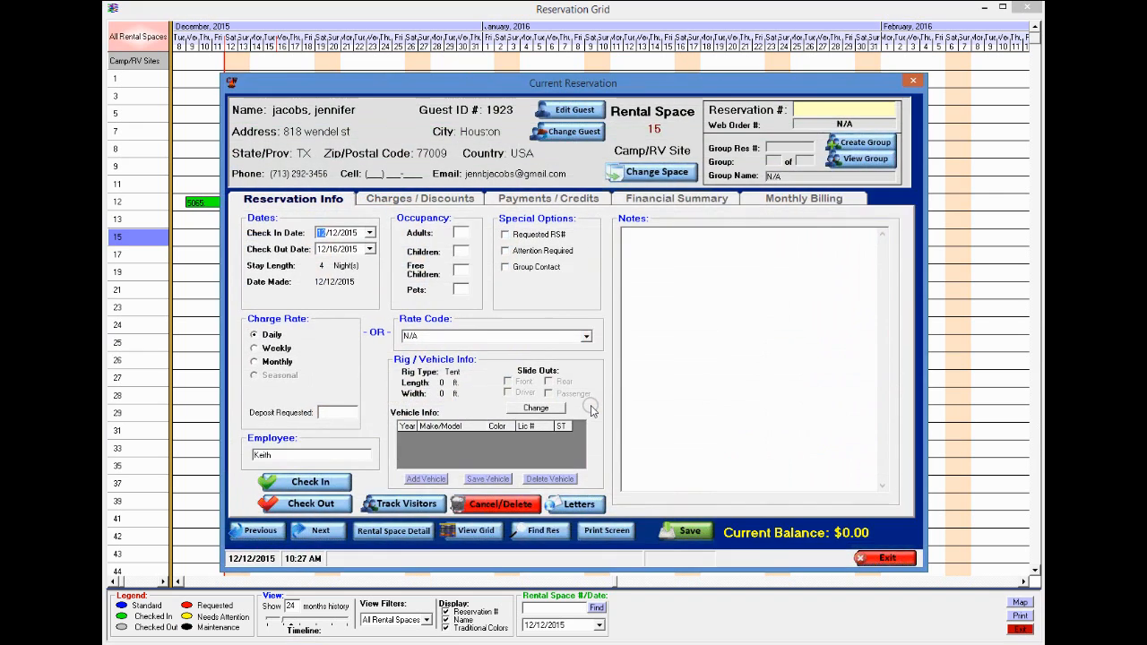
# - Enter 2 adults and 2 children, save despite the unit-type conflict, and close the reservation
pyautogui.click(460, 232)
pyautogui.write('2')
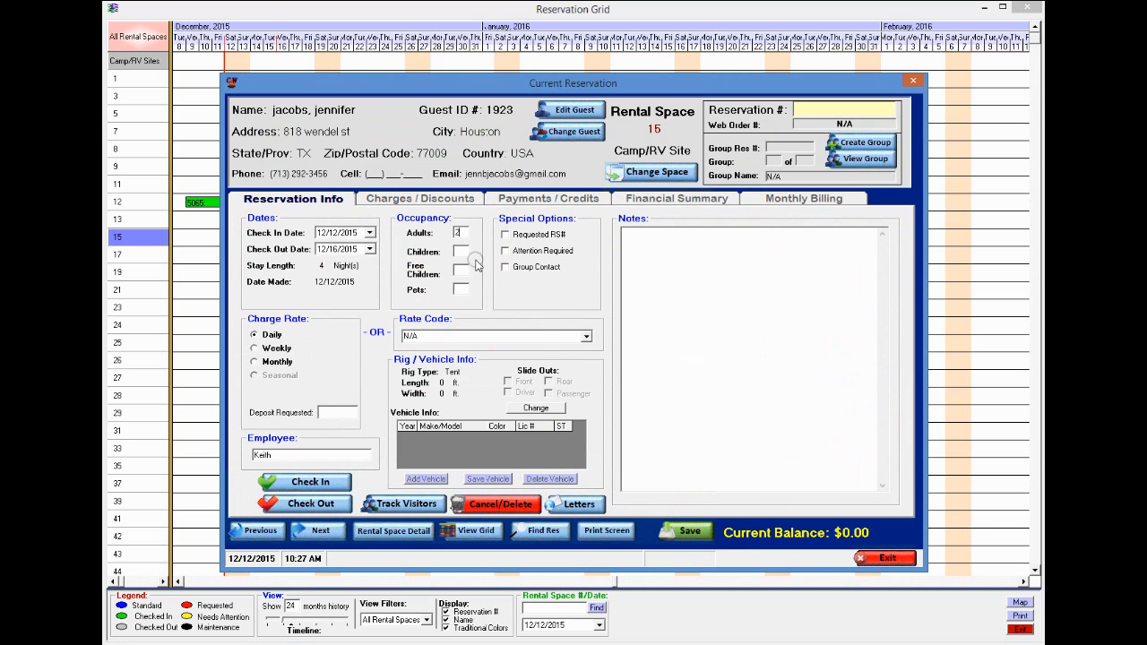
pyautogui.click(461, 252)
pyautogui.write('2')
pyautogui.click(690, 530)
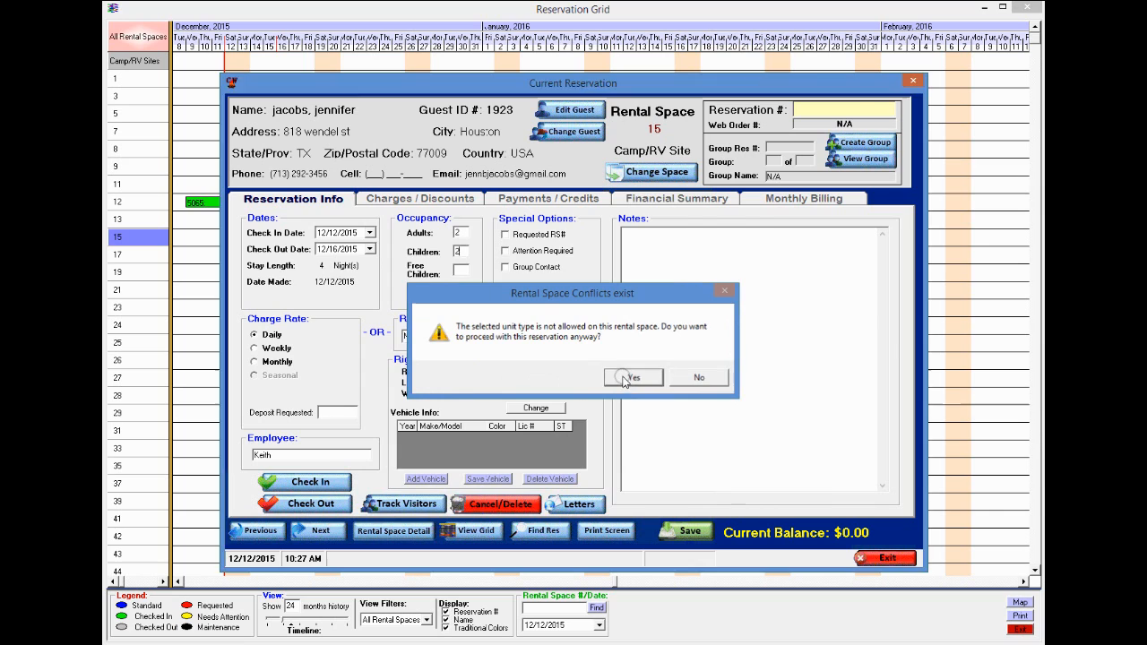
pyautogui.click(631, 377)
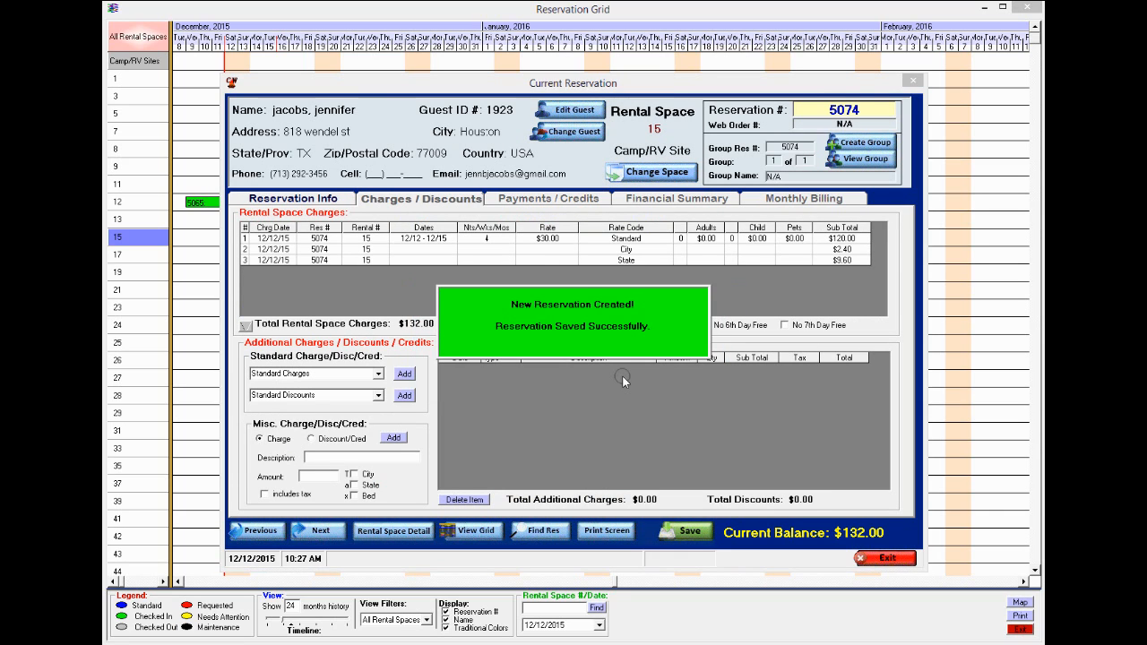
pyautogui.click(883, 558)
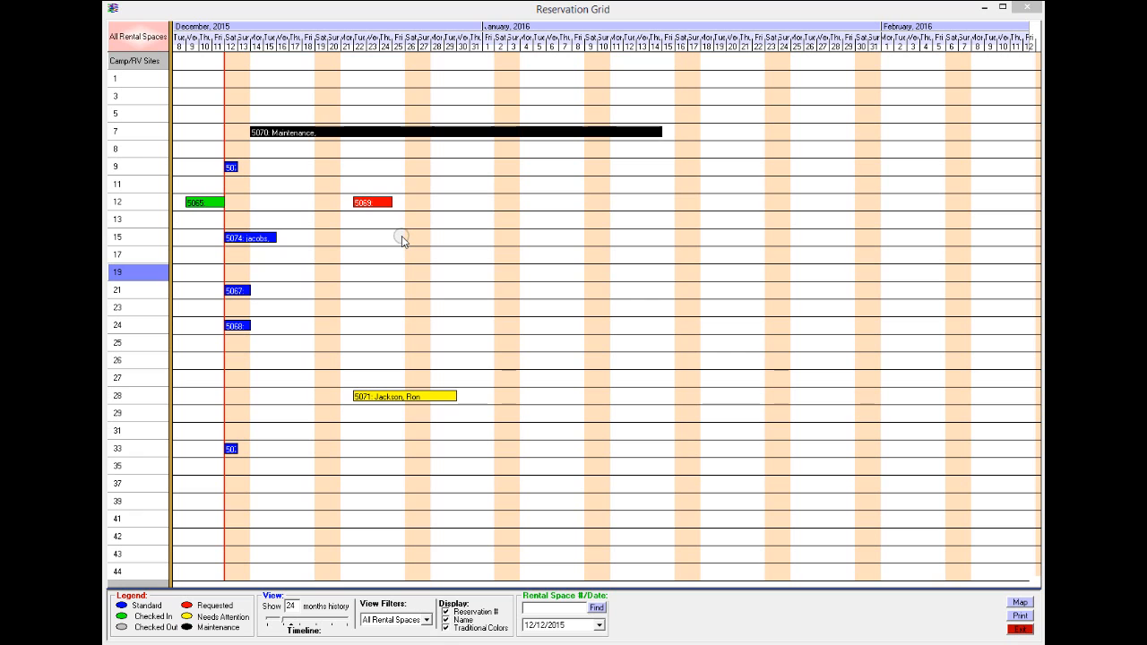
pyautogui.doubleClick(368, 203)
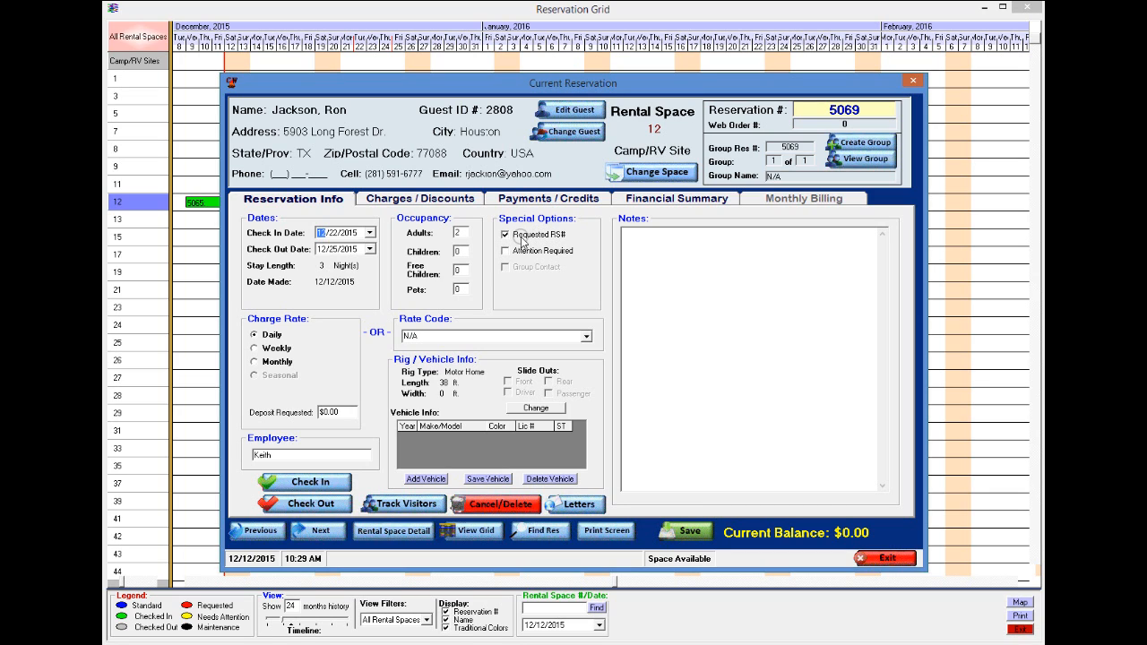
pyautogui.click(885, 557)
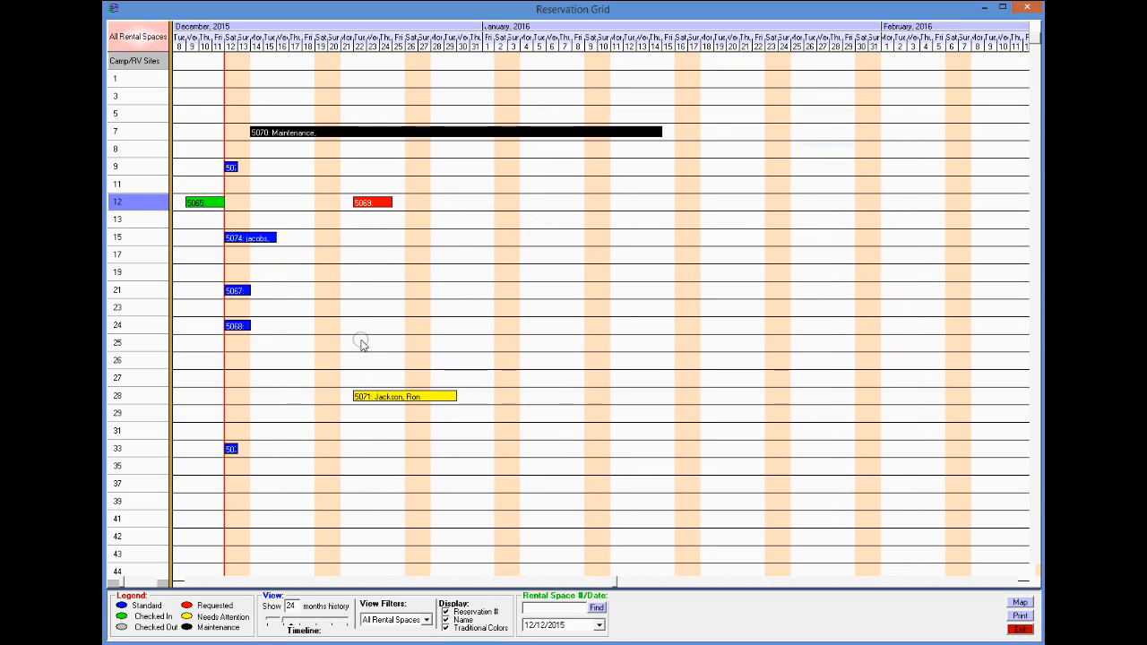
# - Review reservation 5071 on site 28, then move it to site 25 and save
pyautogui.doubleClick(376, 400)
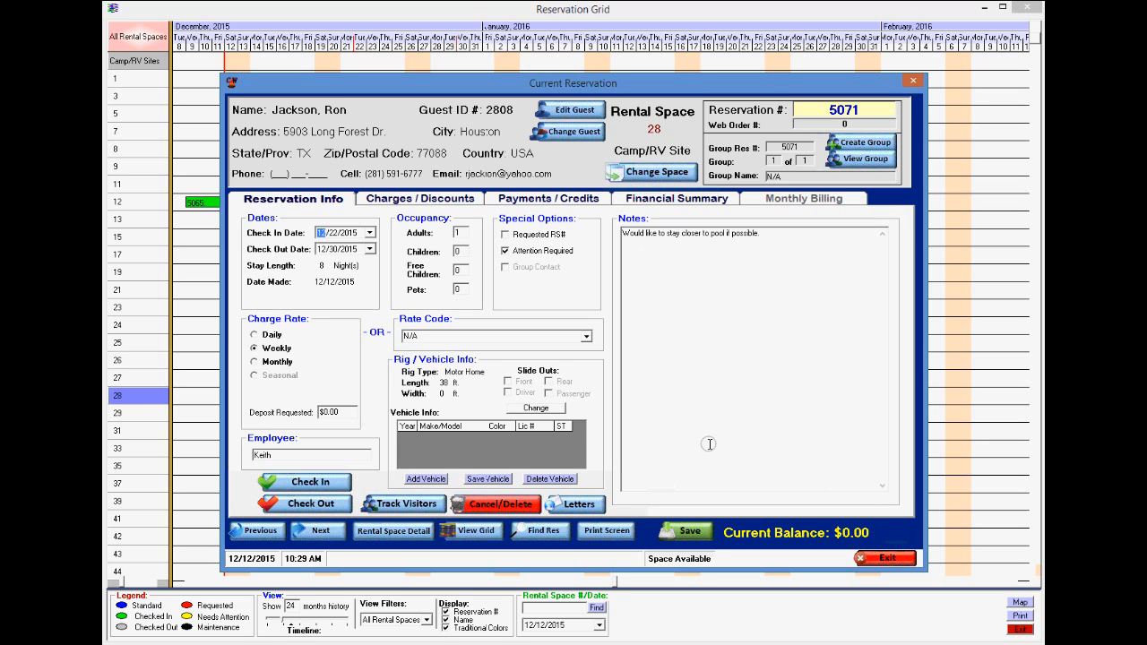
pyautogui.click(882, 558)
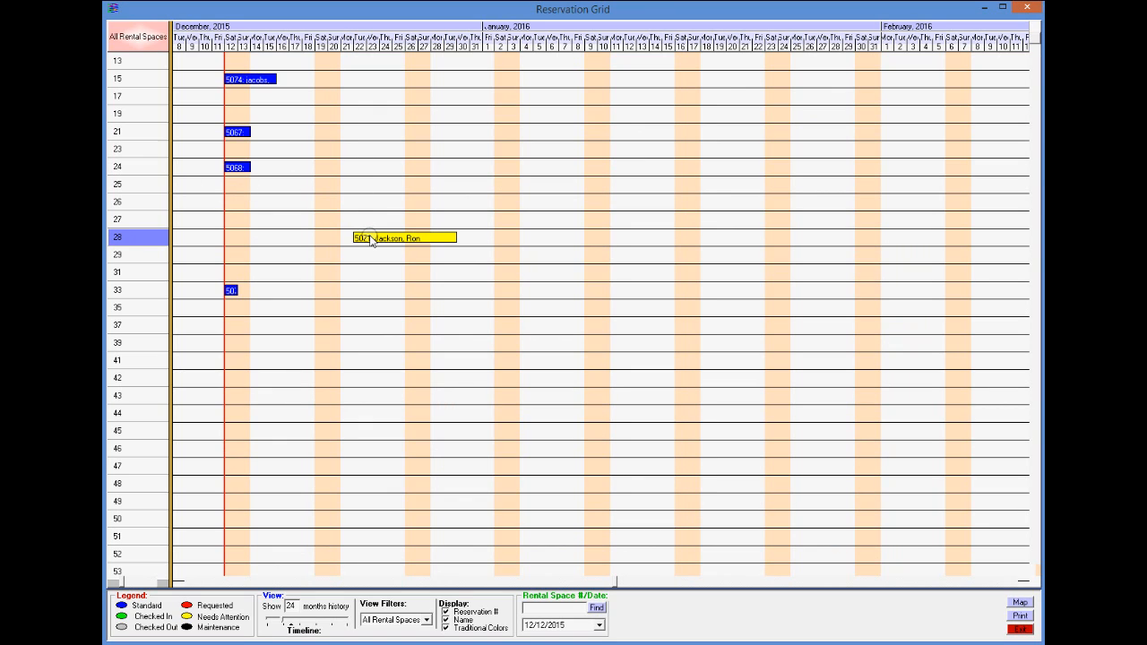
pyautogui.moveTo(372, 240); pyautogui.dragTo(372, 190)
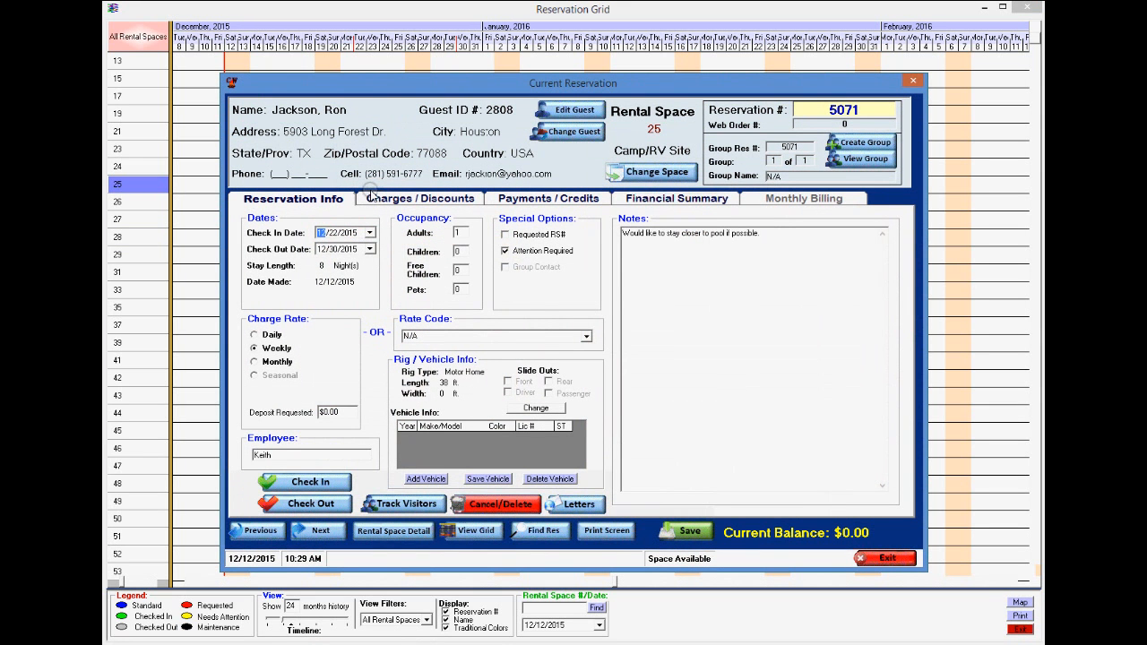
pyautogui.click(689, 532)
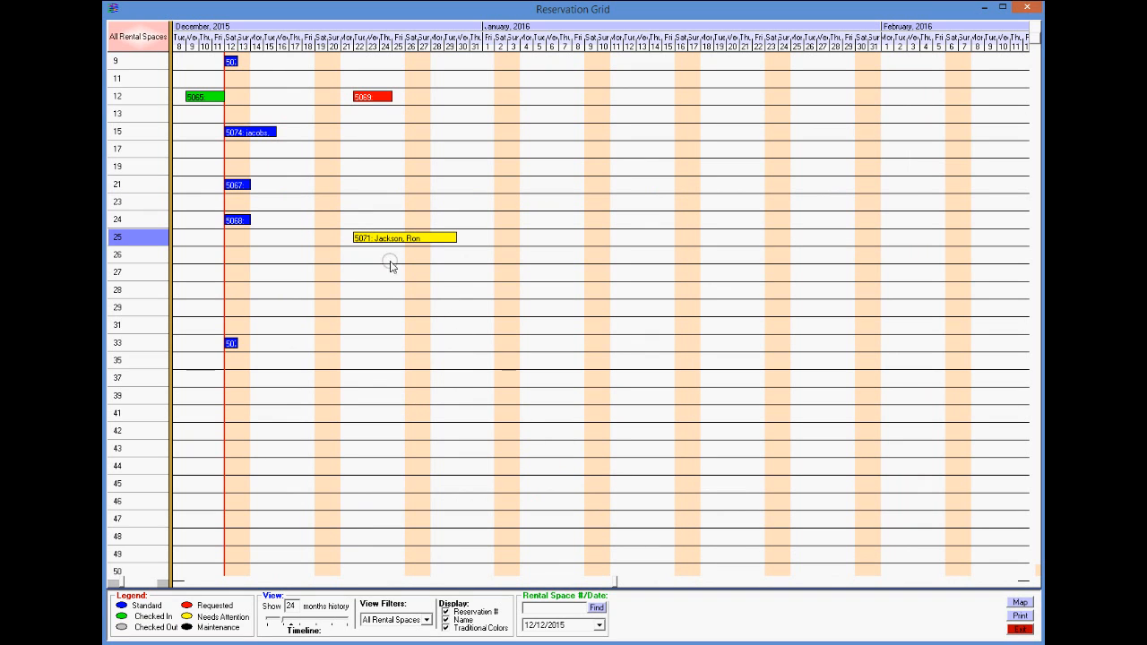
# - Clear Attention Required on space 25 reservation 5071, append DONE to its note, and save
pyautogui.doubleClick(377, 238)
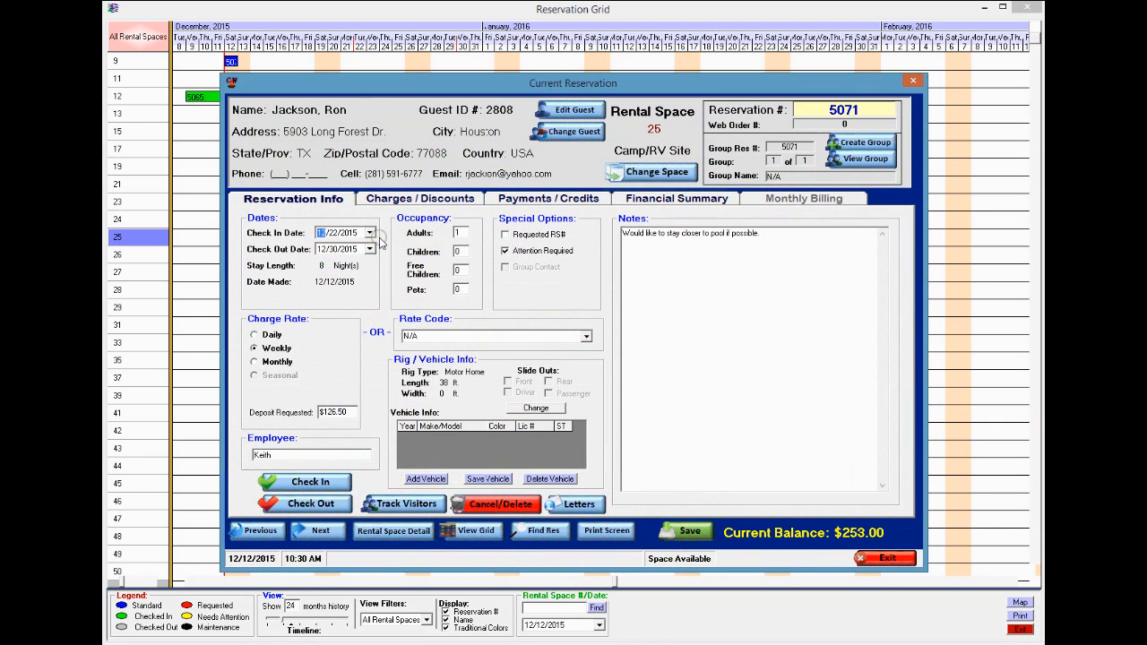
pyautogui.click(505, 251)
pyautogui.click(768, 233)
pyautogui.click(690, 532)
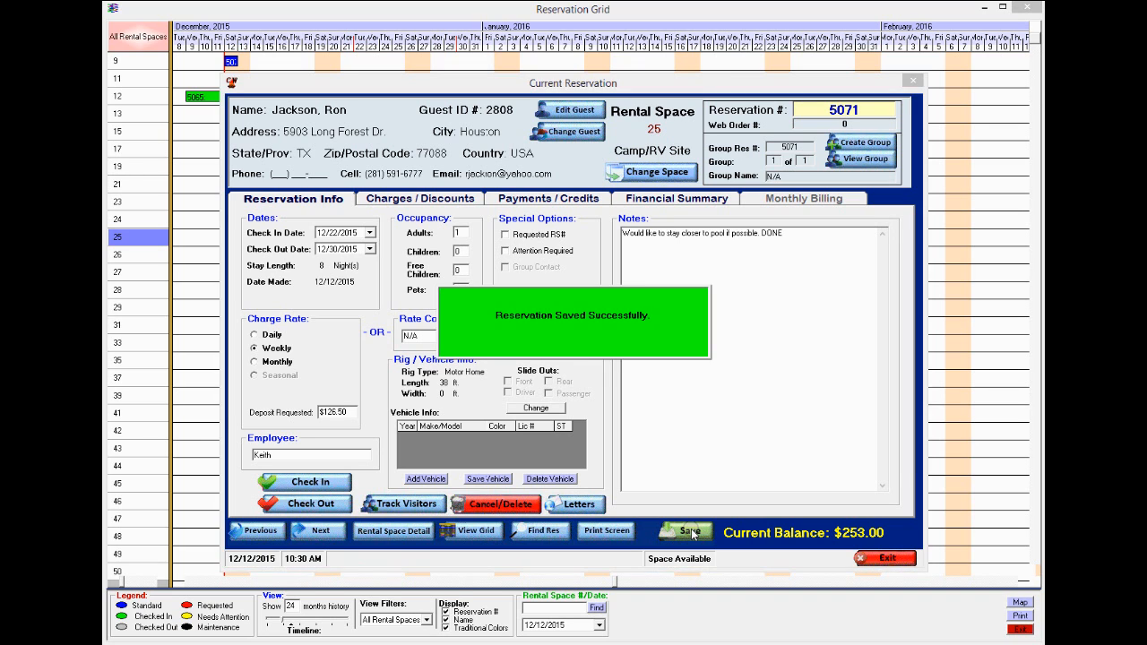
pyautogui.click(873, 557)
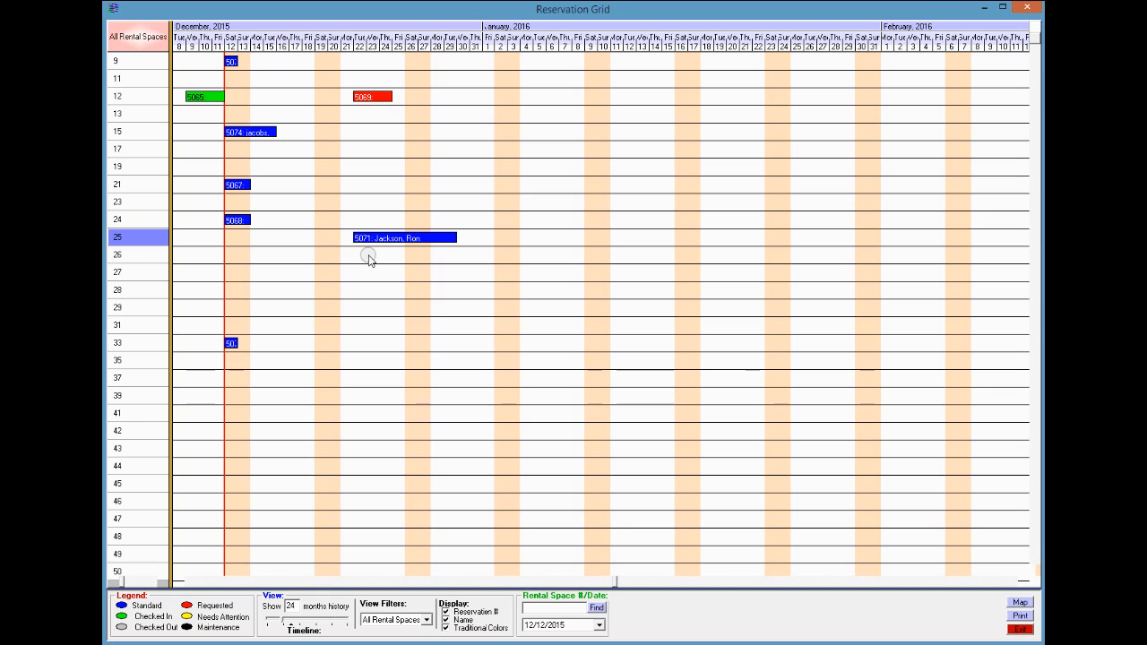
# - Extend space 24 reservation 5068 to four nights from 12 December and save to recalculate rates
pyautogui.click(247, 223)
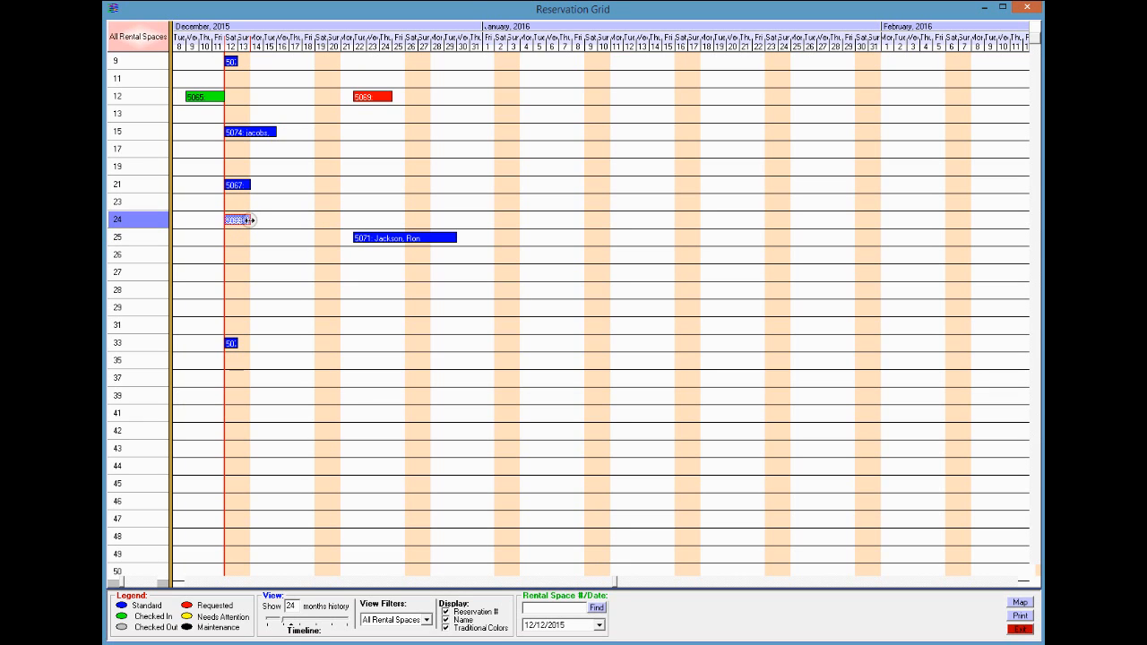
pyautogui.moveTo(250, 220); pyautogui.dragTo(273, 231)
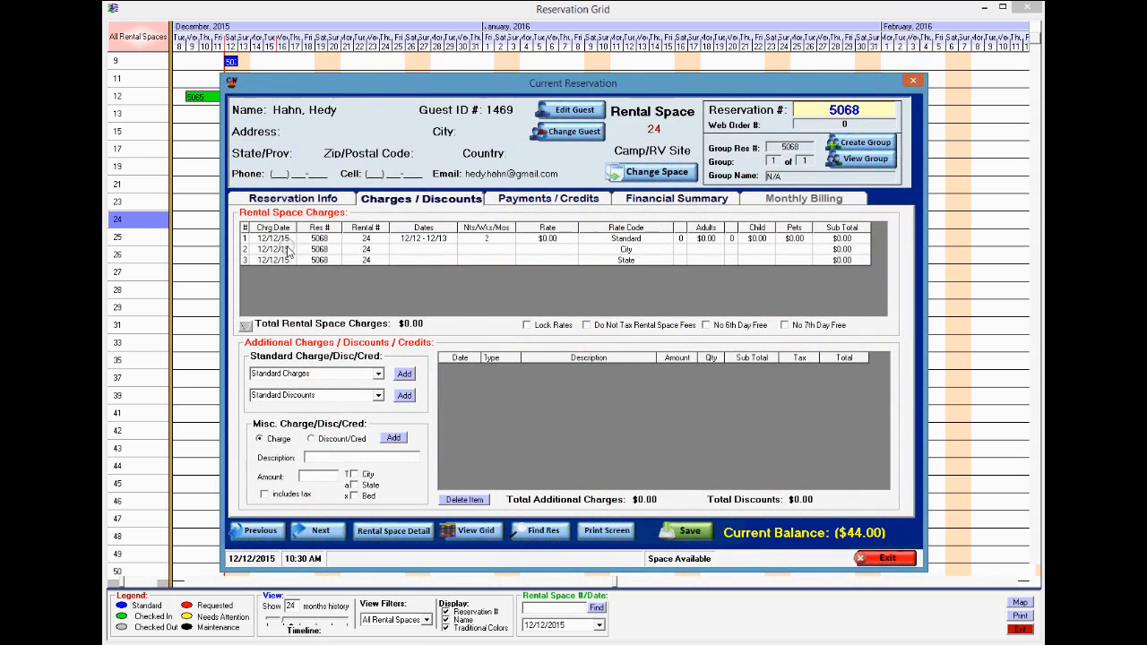
pyautogui.click(690, 532)
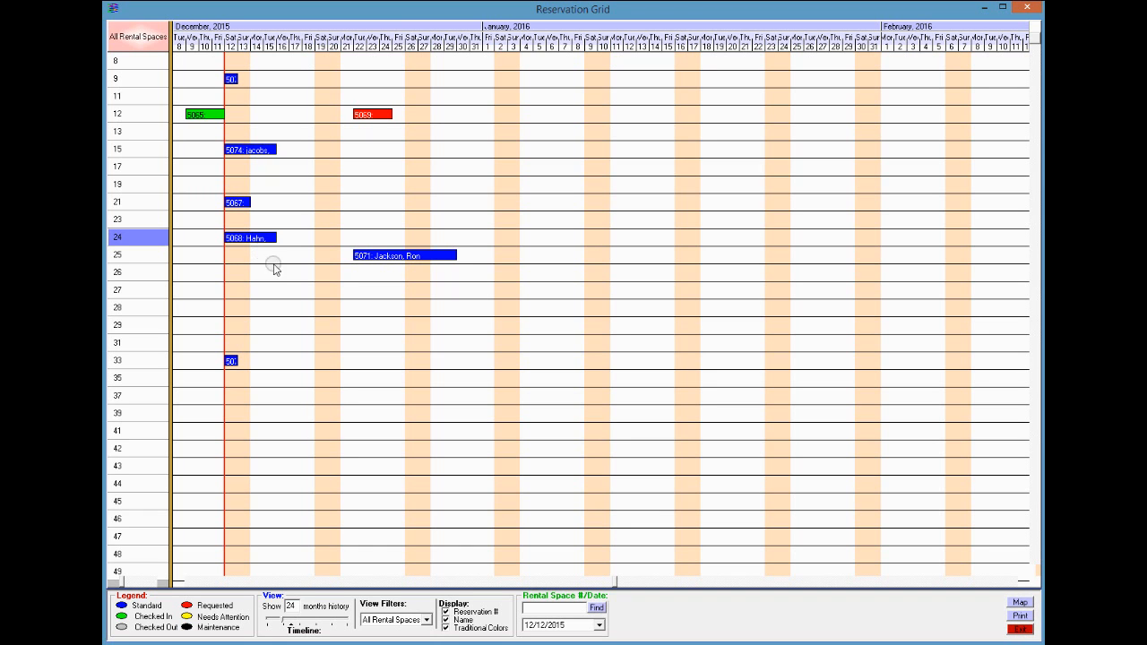
# - Toggle traditional colours, reservation numbers and names off and on, then widen day columns to Dec 8 – Jan 2
pyautogui.click(446, 628)
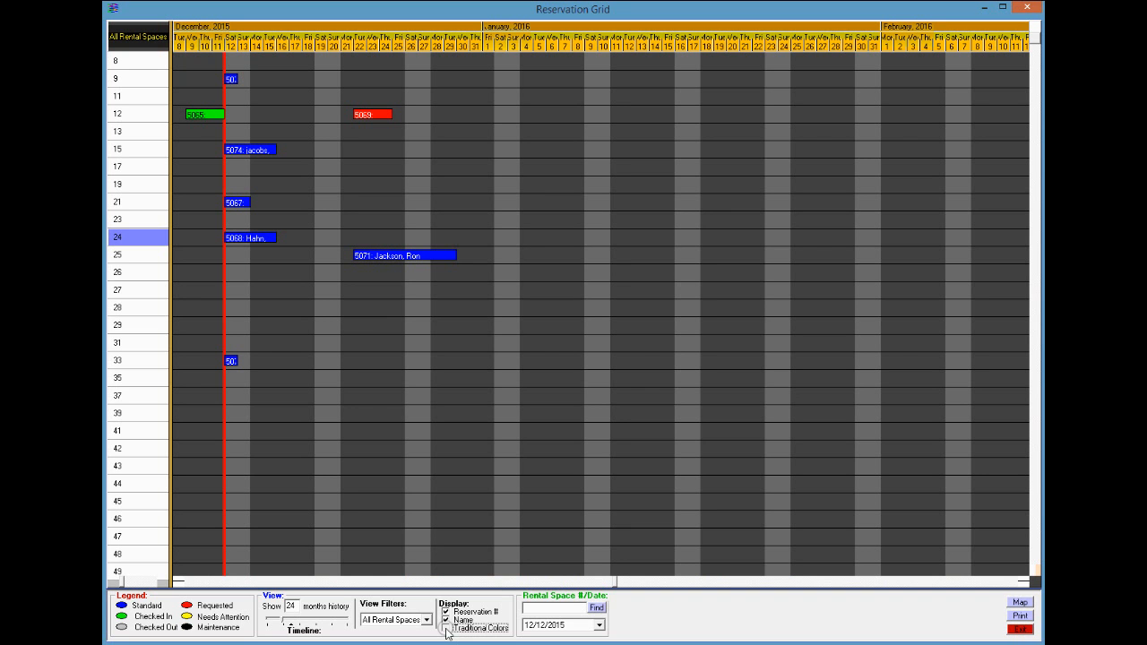
pyautogui.click(447, 628)
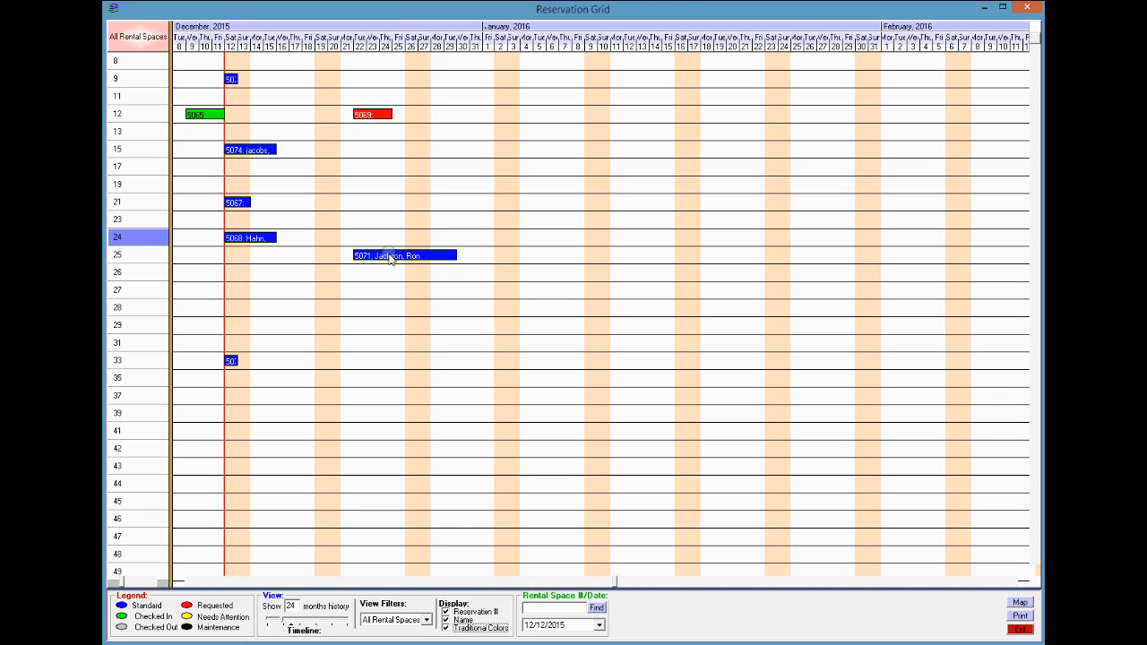
pyautogui.click(446, 612)
pyautogui.click(445, 613)
pyautogui.click(446, 620)
pyautogui.click(446, 620)
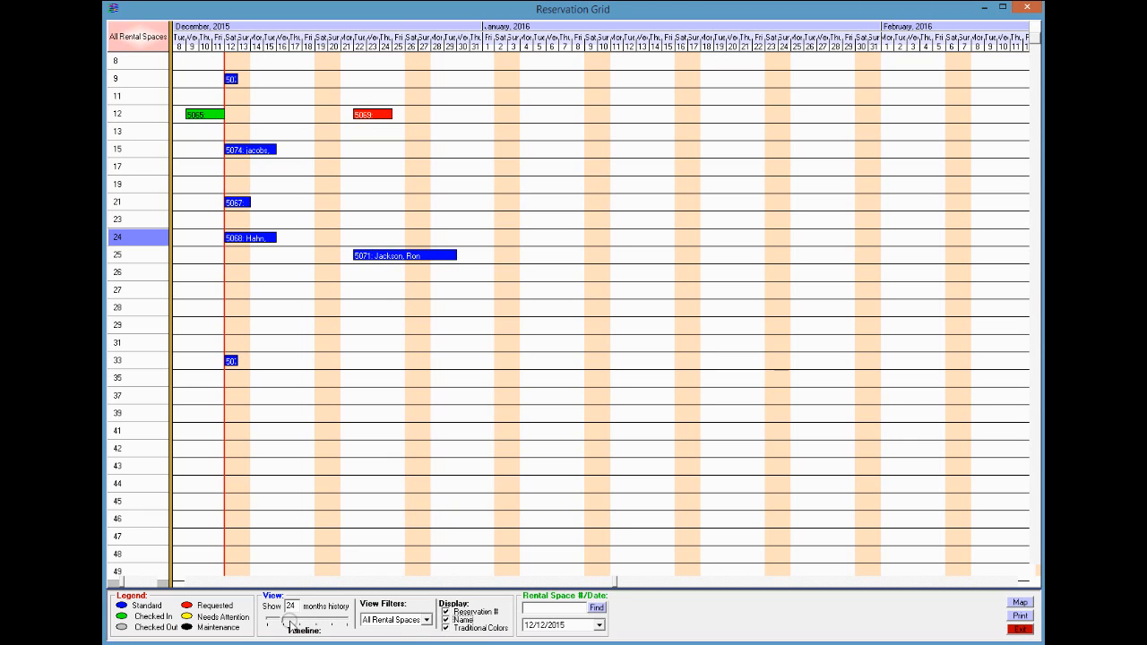
pyautogui.moveTo(282, 621); pyautogui.dragTo(307, 624)
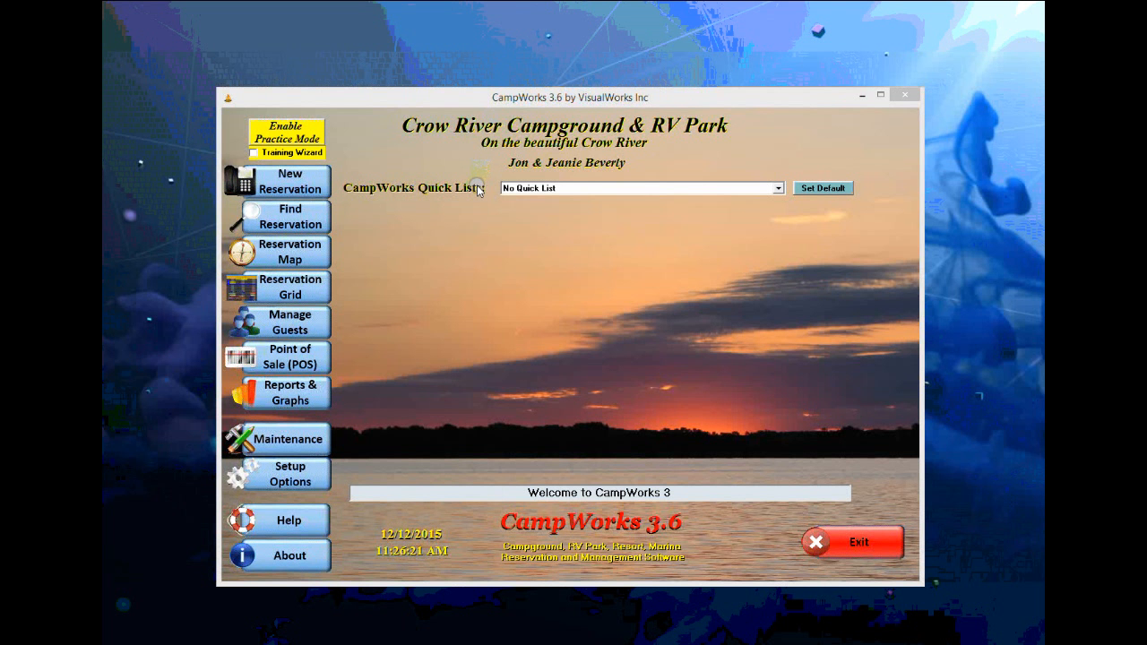
# - Start group reservation 'Hutch Boy Scouts' billing all charges to the 1st reservation, with an existing guest contact
pyautogui.click(316, 184)
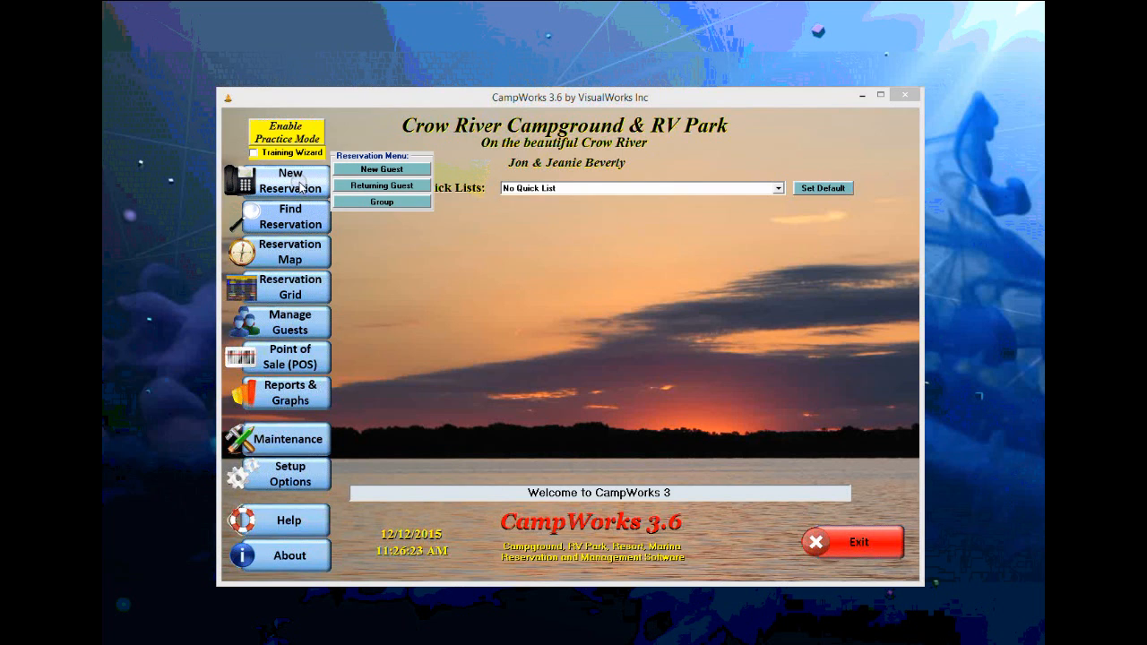
pyautogui.click(380, 202)
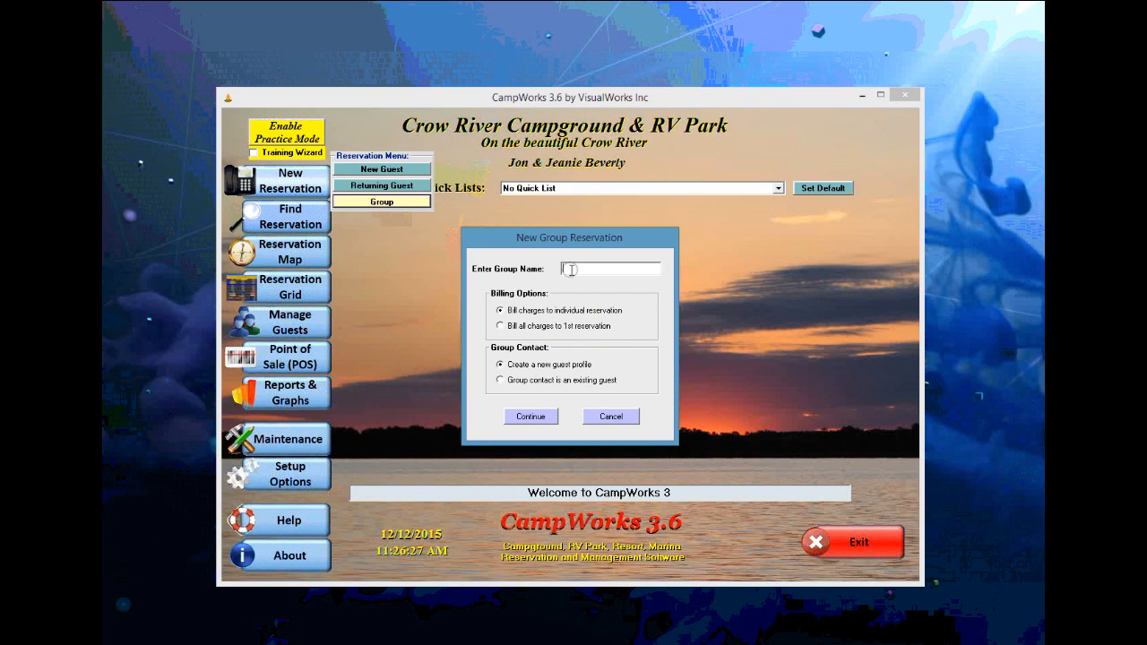
pyautogui.write('Hutch Boy Scouts')
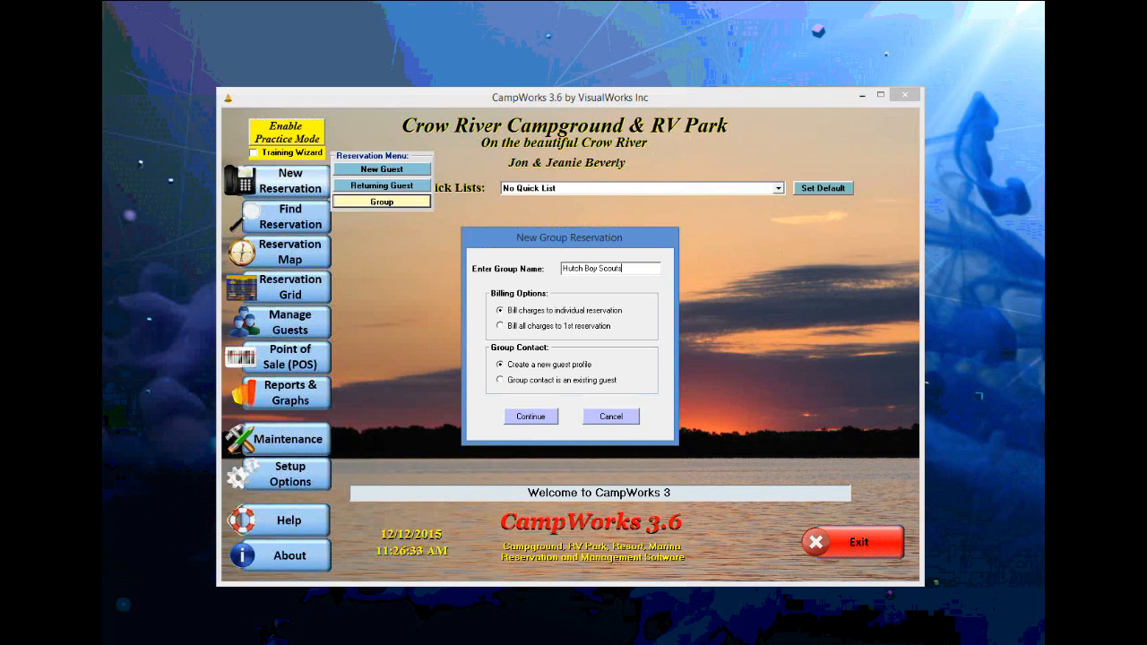
pyautogui.click(509, 326)
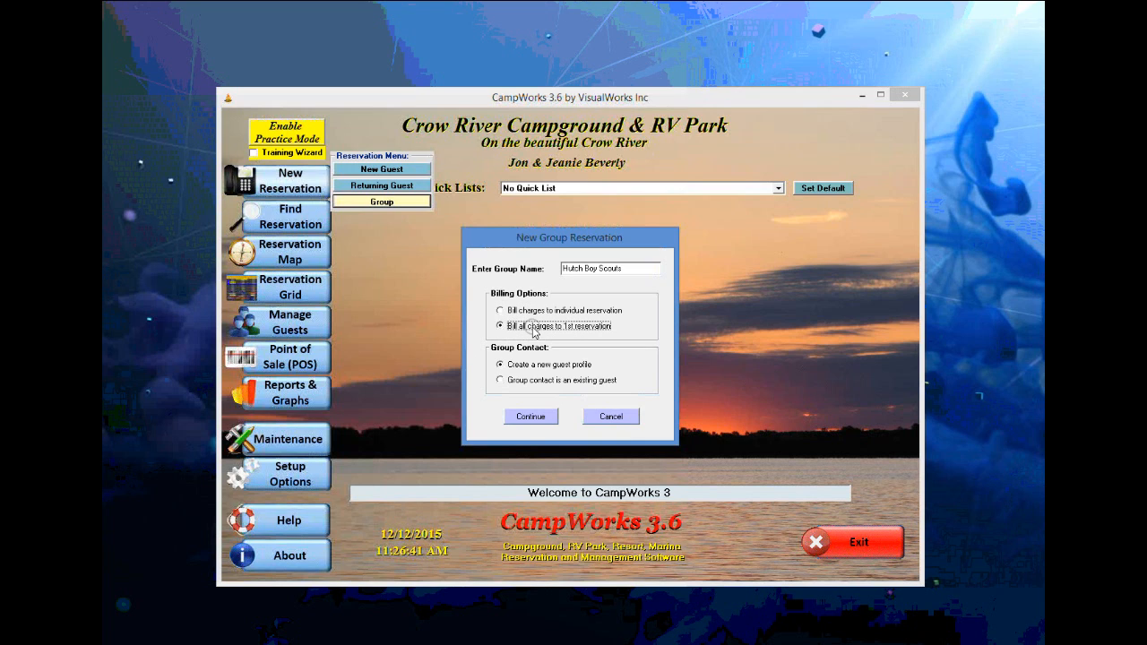
pyautogui.click(503, 381)
pyautogui.click(531, 417)
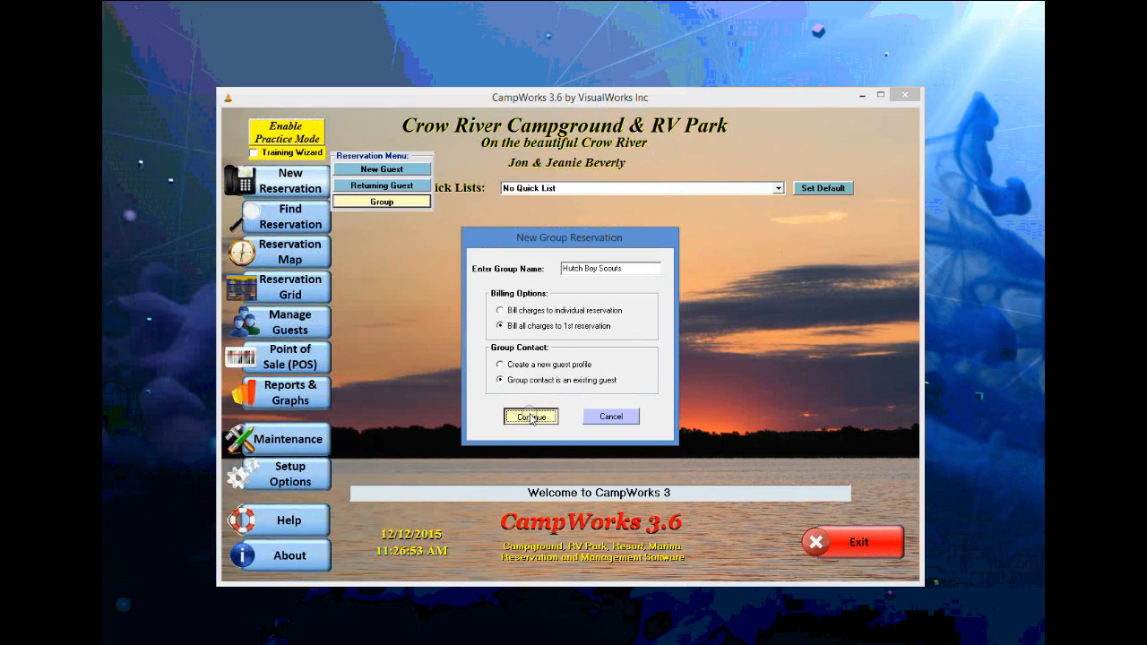
# - Search the guest by last name and first initial and continue with the first match as group contact
pyautogui.write('Johnson')
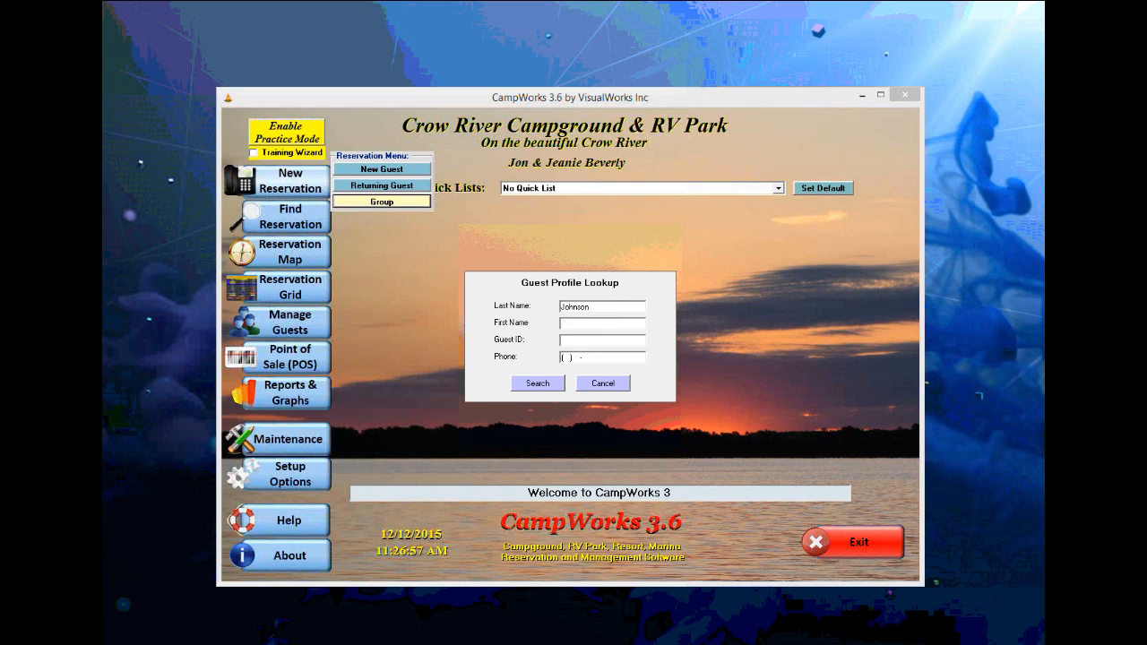
pyautogui.click(594, 322)
pyautogui.write('K')
pyautogui.click(537, 383)
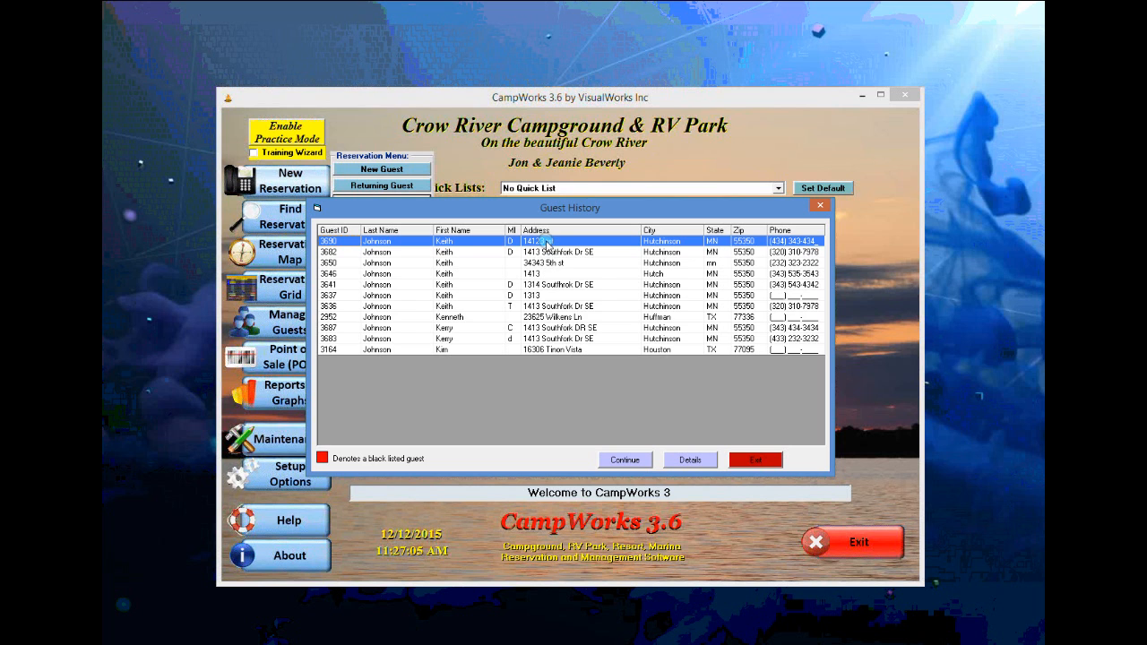
pyautogui.click(624, 460)
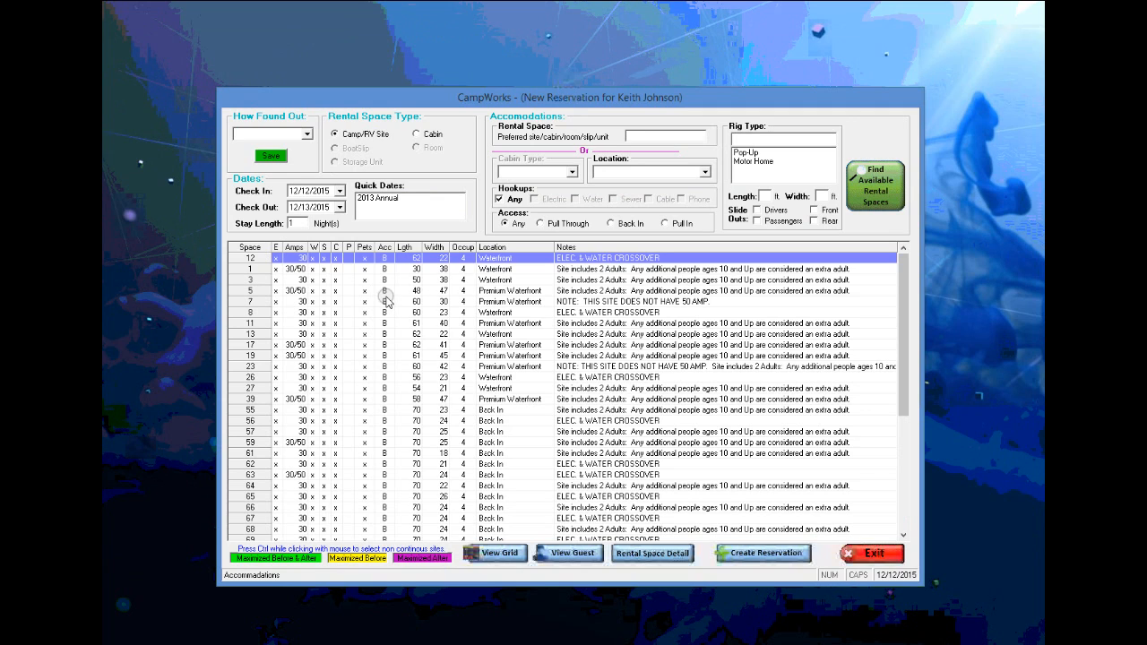
# - Select spaces 8, 13, 23, 26, 27, 39, 55 and 56 for the group and create the reservations
pyautogui.click(320, 302)
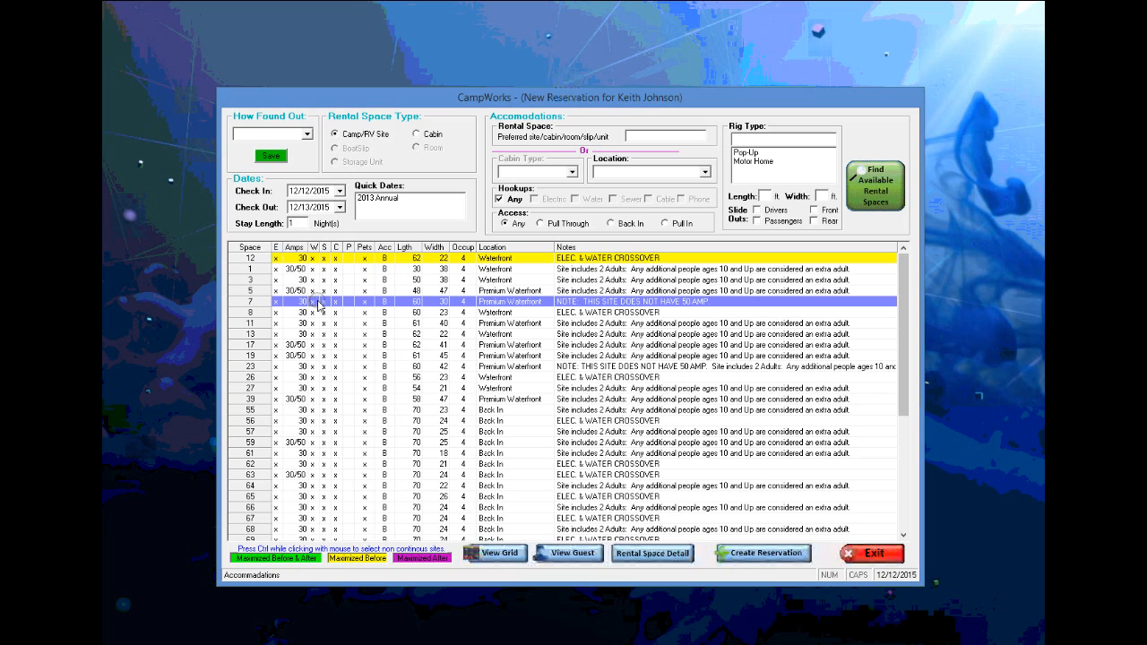
pyautogui.keyDown('ctrl'); pyautogui.click(315, 323); pyautogui.keyUp('ctrl')
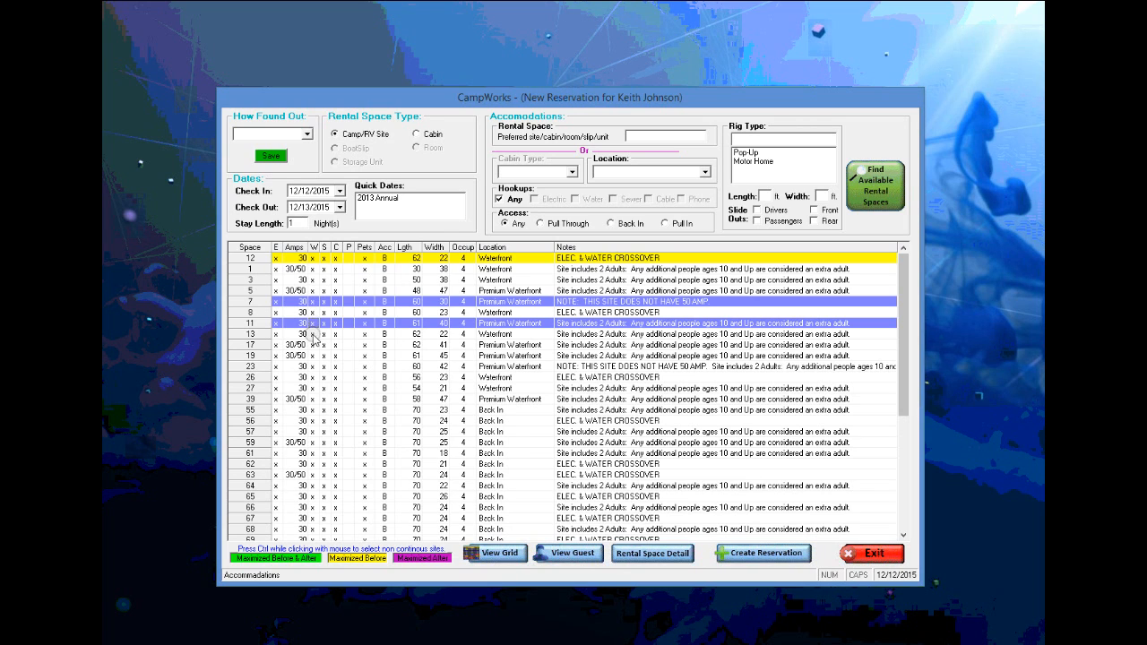
pyautogui.keyDown('ctrl'); pyautogui.click(315, 333); pyautogui.keyUp('ctrl')
pyautogui.keyDown('ctrl'); pyautogui.click(316, 344); pyautogui.keyUp('ctrl')
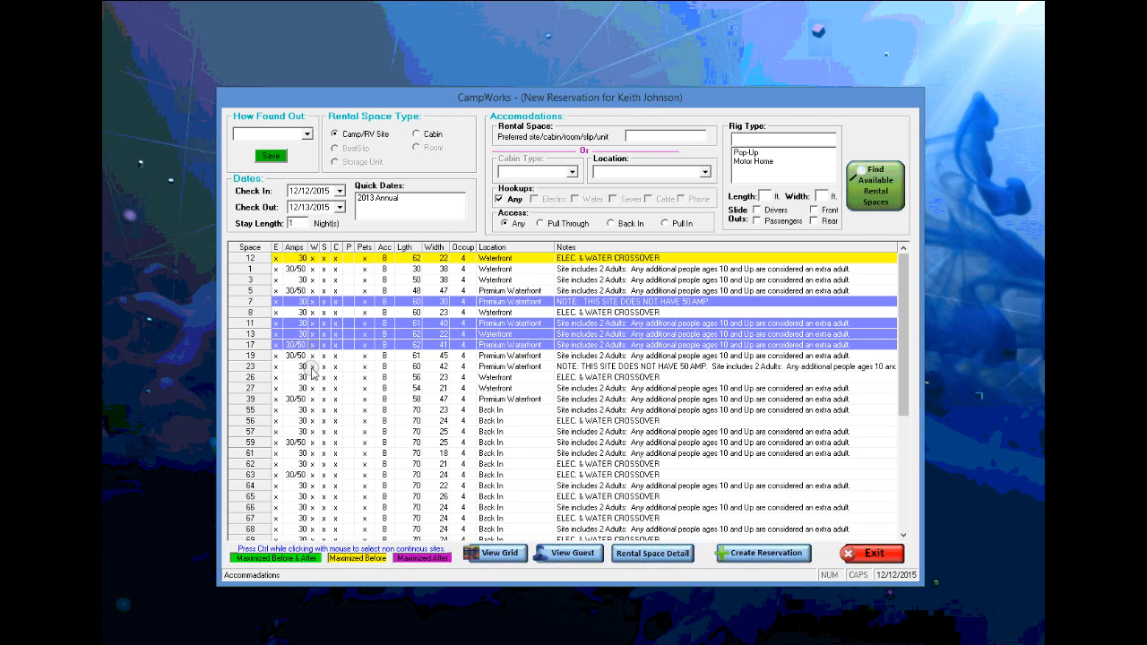
pyautogui.keyDown('ctrl'); pyautogui.click(311, 366); pyautogui.keyUp('ctrl')
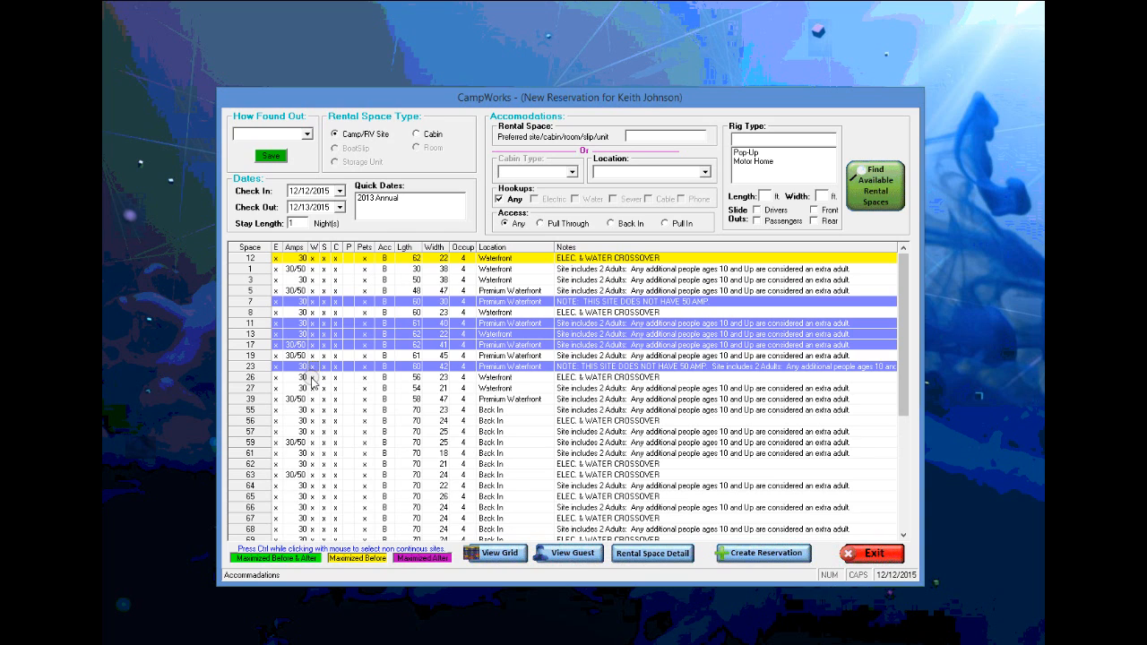
pyautogui.keyDown('shift'); pyautogui.click(312, 420); pyautogui.keyUp('shift')
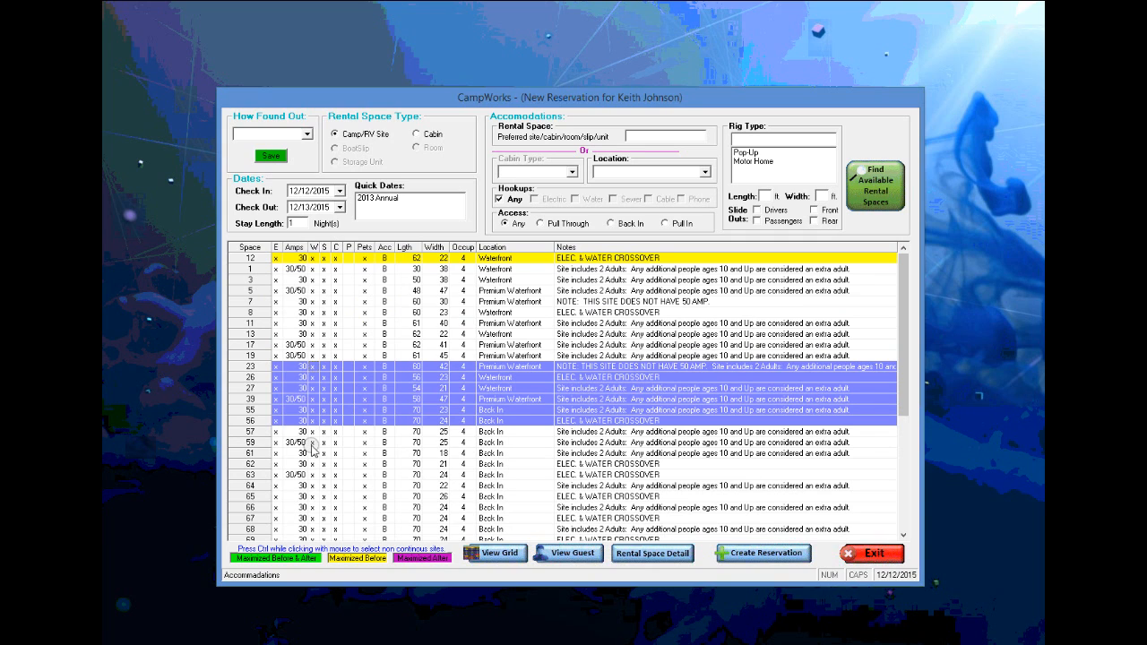
pyautogui.keyDown('ctrl'); pyautogui.click(306, 334); pyautogui.keyUp('ctrl')
pyautogui.keyDown('ctrl'); pyautogui.click(309, 313); pyautogui.keyUp('ctrl')
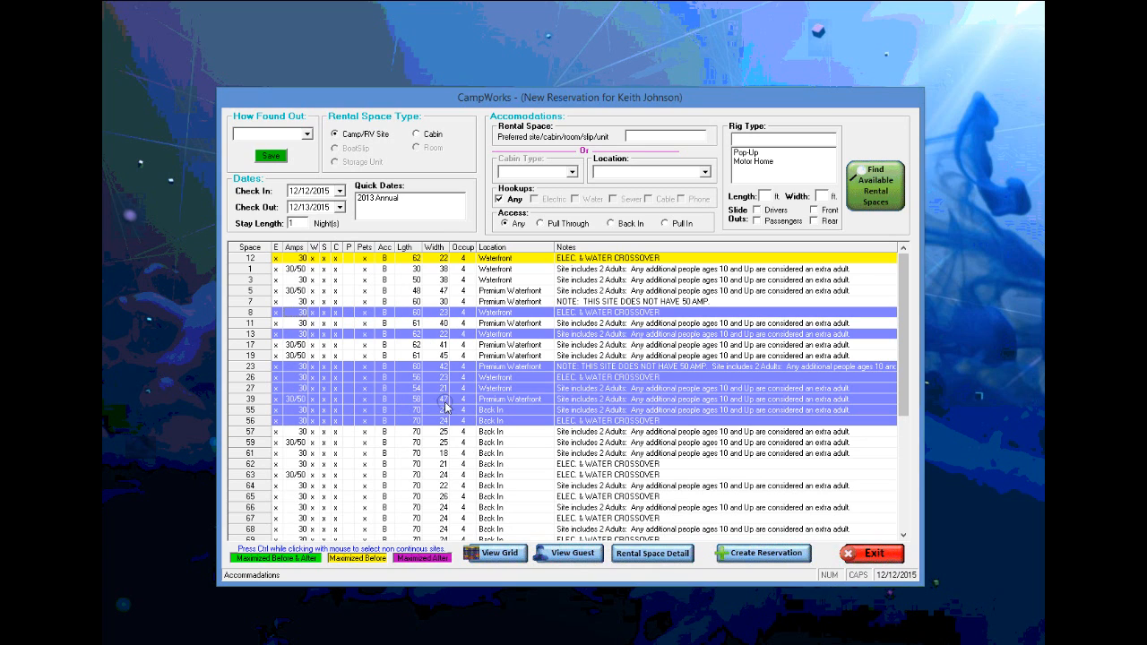
pyautogui.click(757, 553)
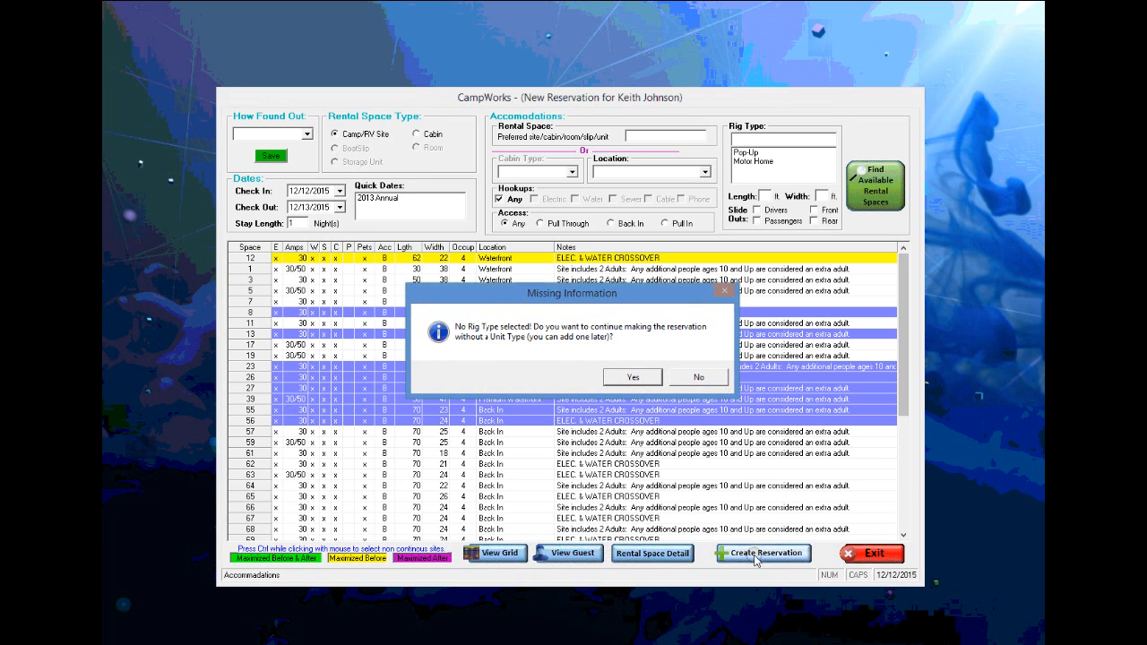
# - Continue without a rig type and assign rental space 26 to the group contact
pyautogui.click(632, 377)
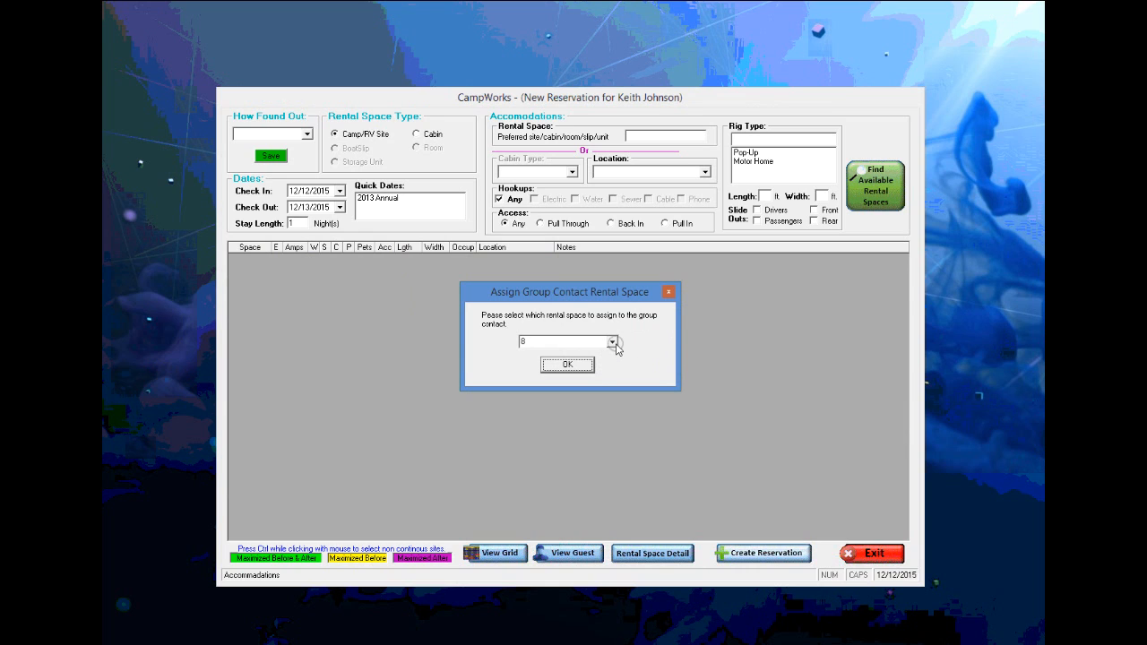
pyautogui.click(613, 341)
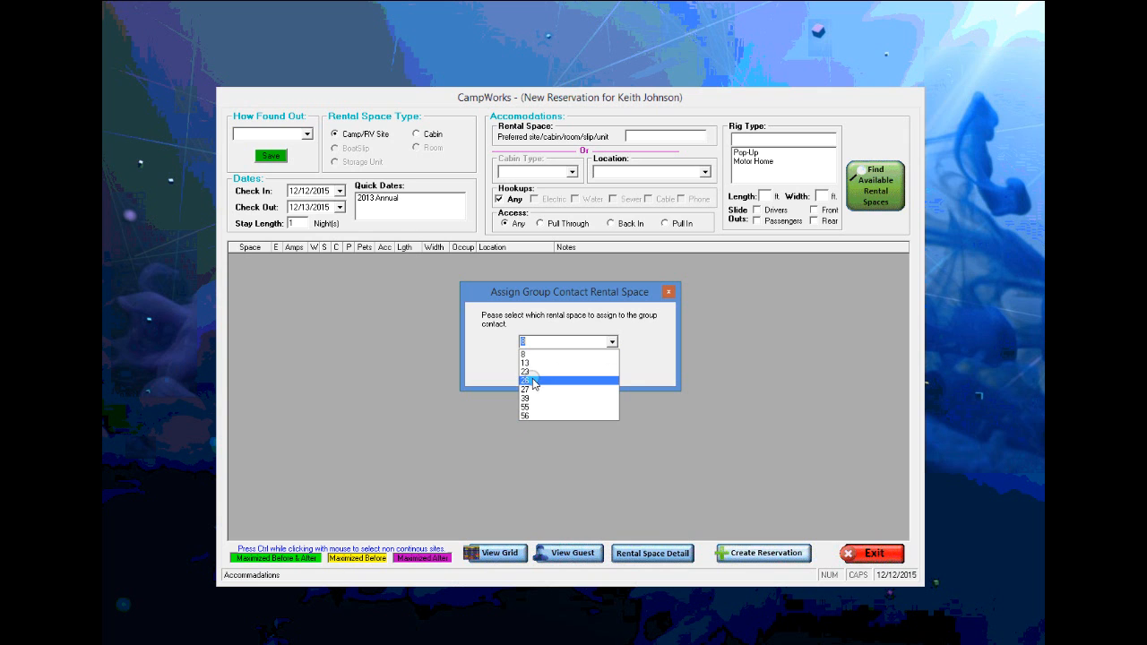
pyautogui.click(533, 380)
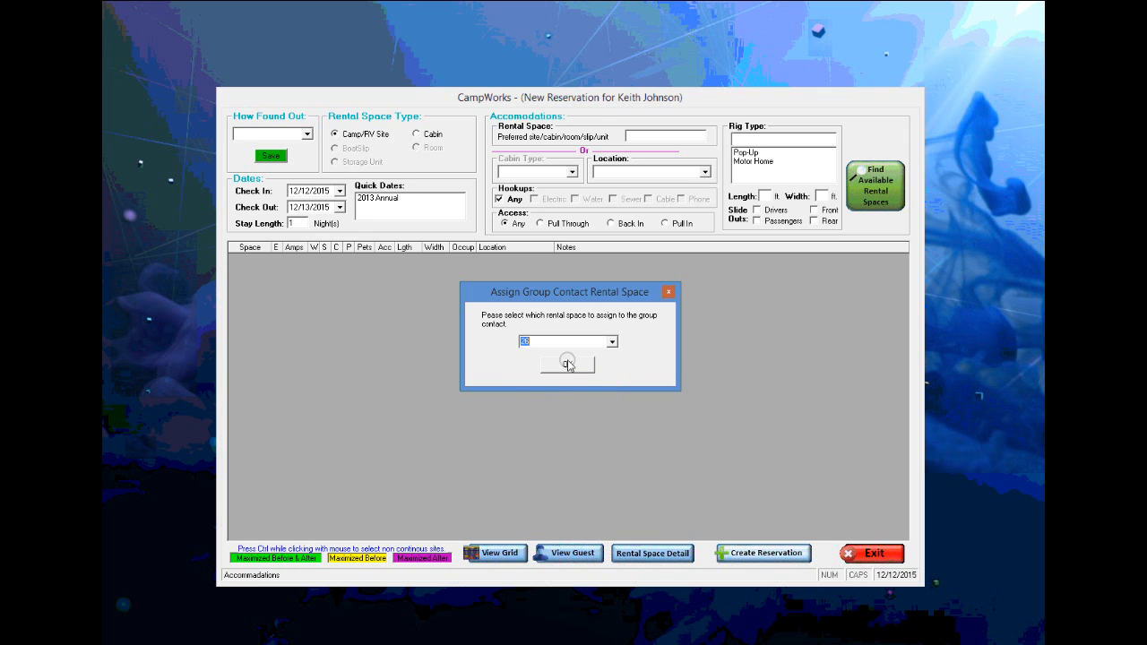
pyautogui.click(566, 362)
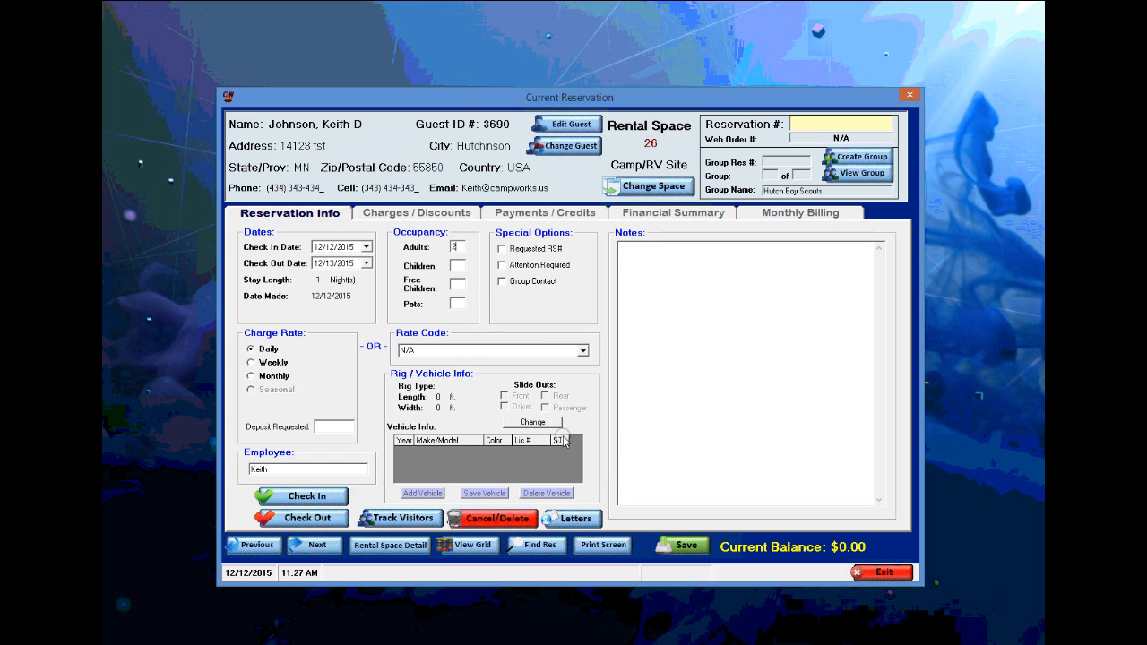
# - Save contact reservation 5109 ($264.00 balance) despite missing rig info, then view the group's eight reservations
pyautogui.click(682, 548)
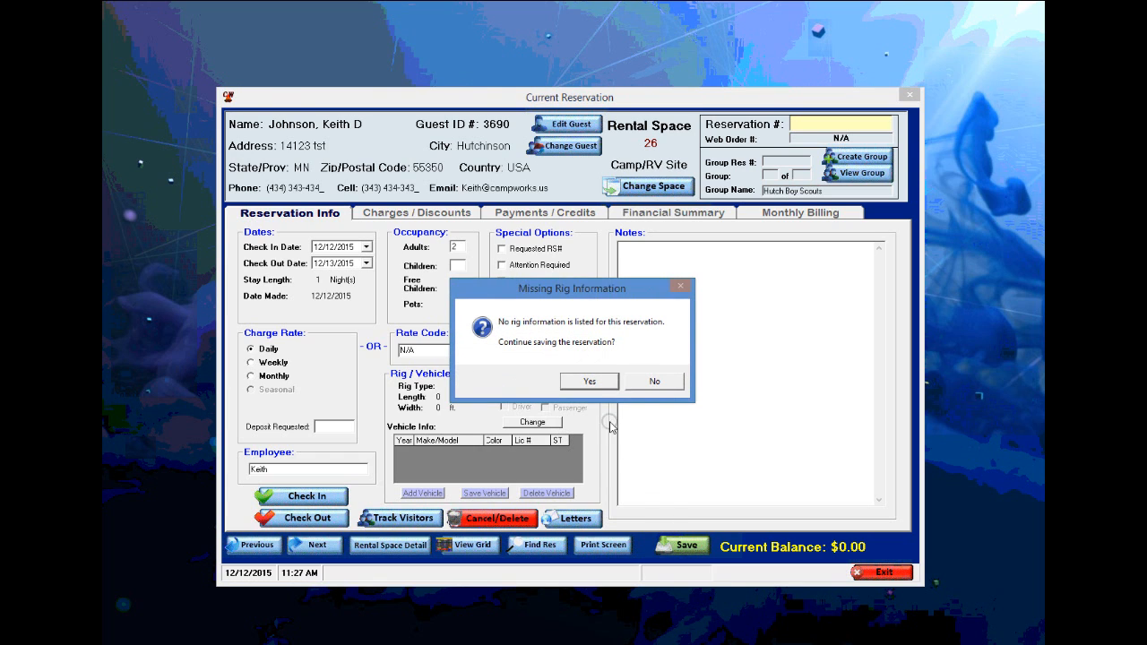
pyautogui.click(588, 382)
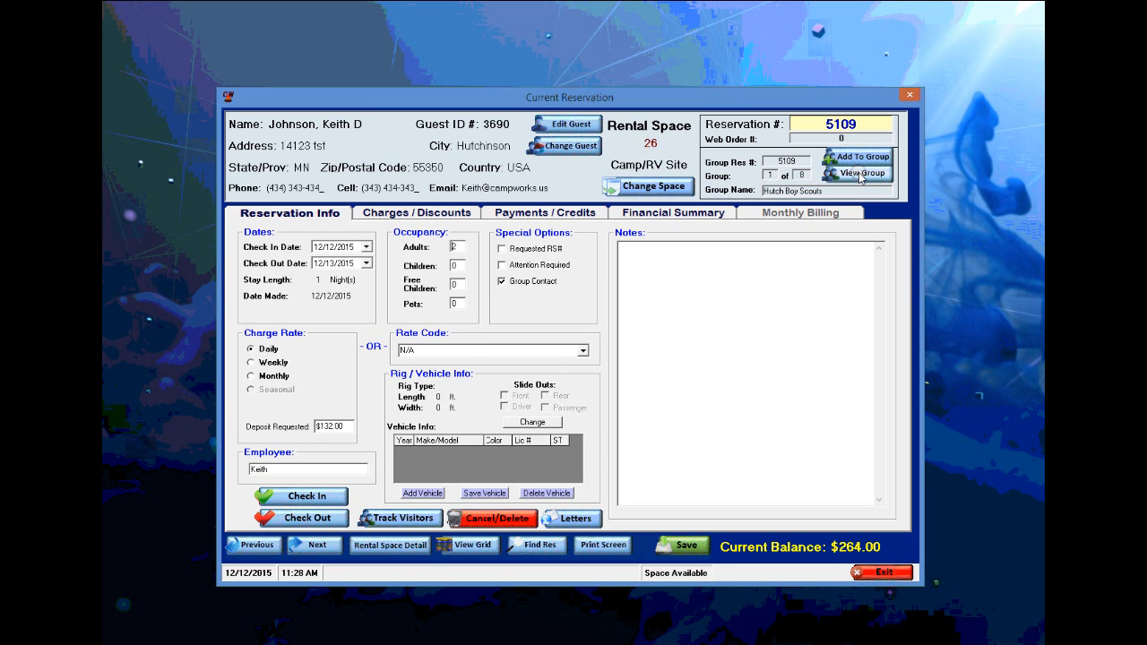
pyautogui.click(860, 174)
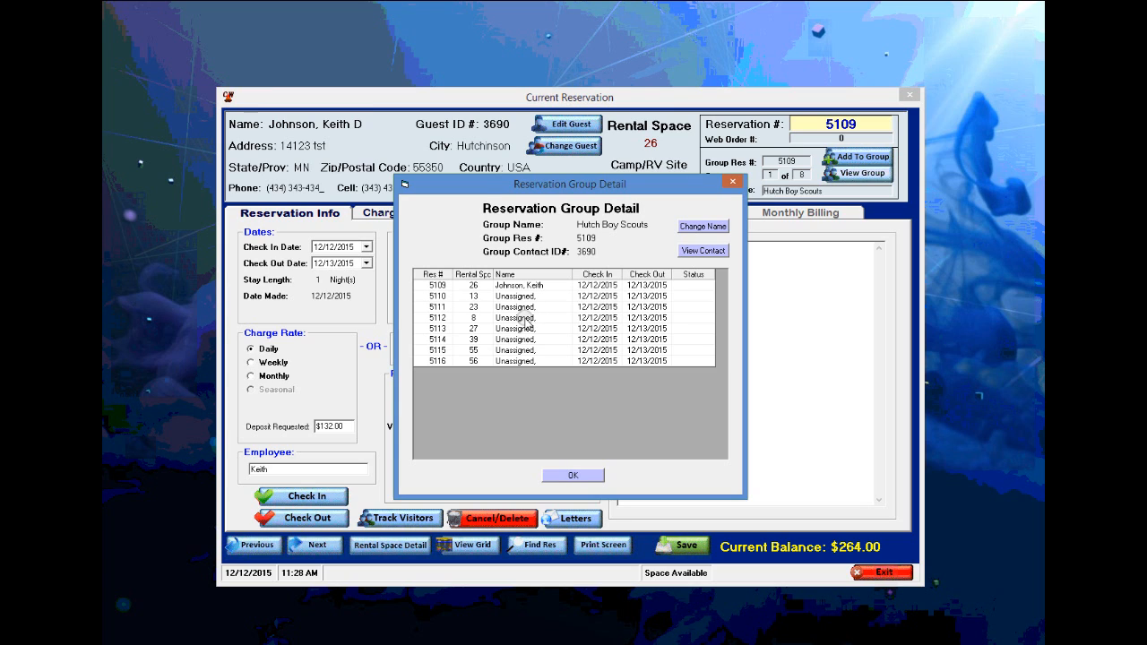
# - Assign an existing guest, found by last-name search, to group reservation 5112 on space 8 and save
pyautogui.click(523, 319)
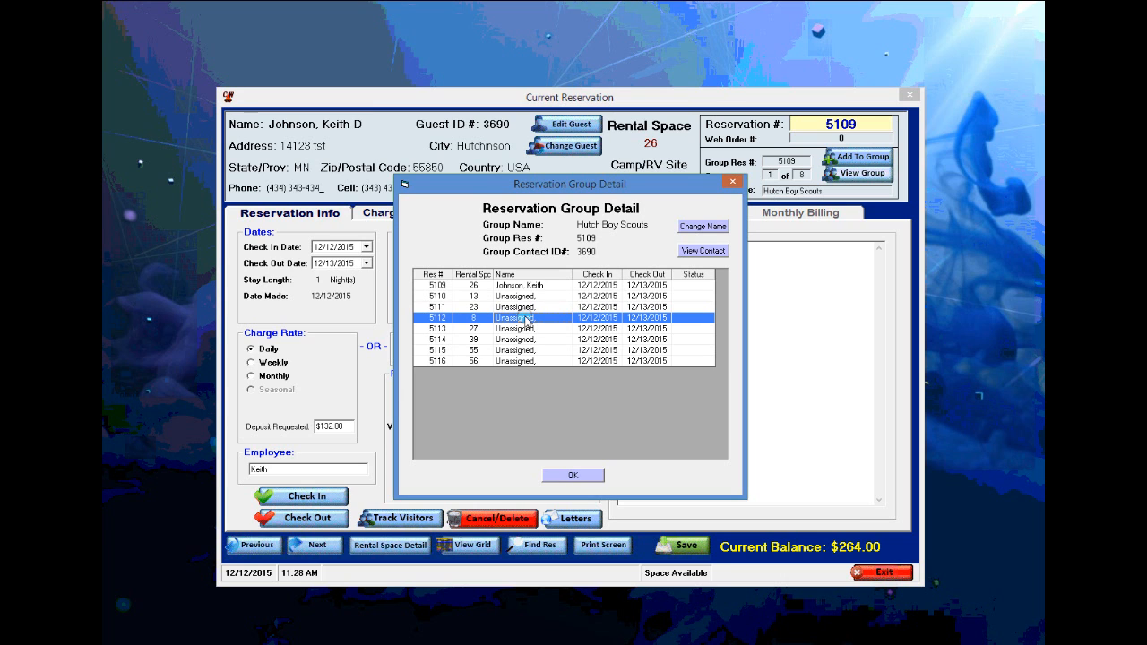
pyautogui.doubleClick(526, 320)
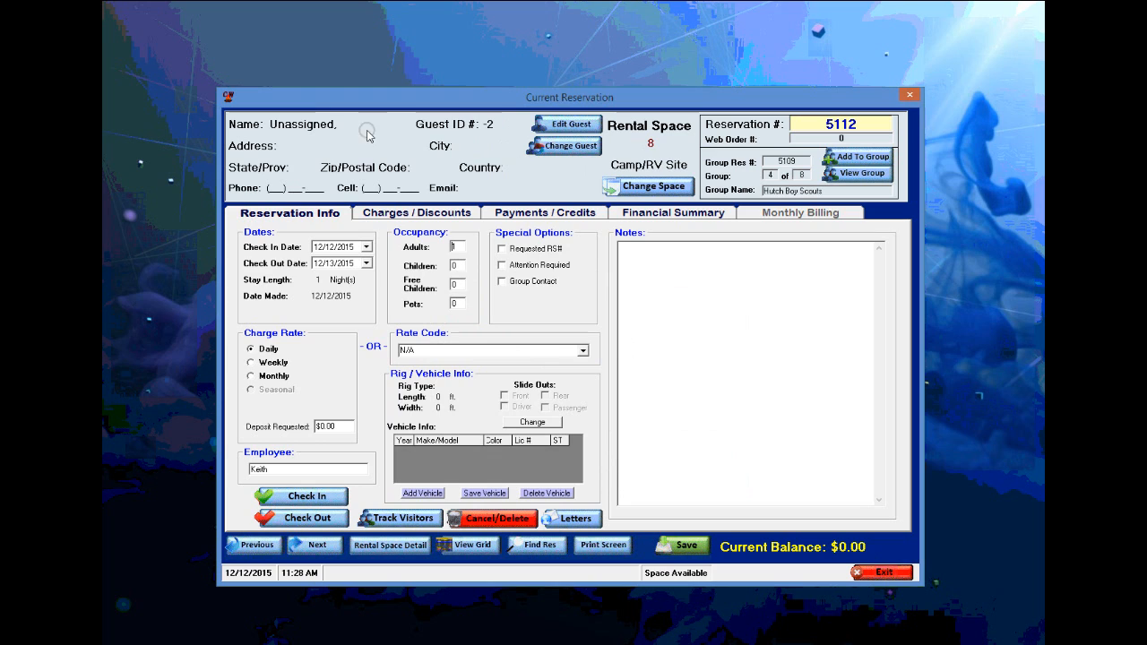
pyautogui.click(567, 148)
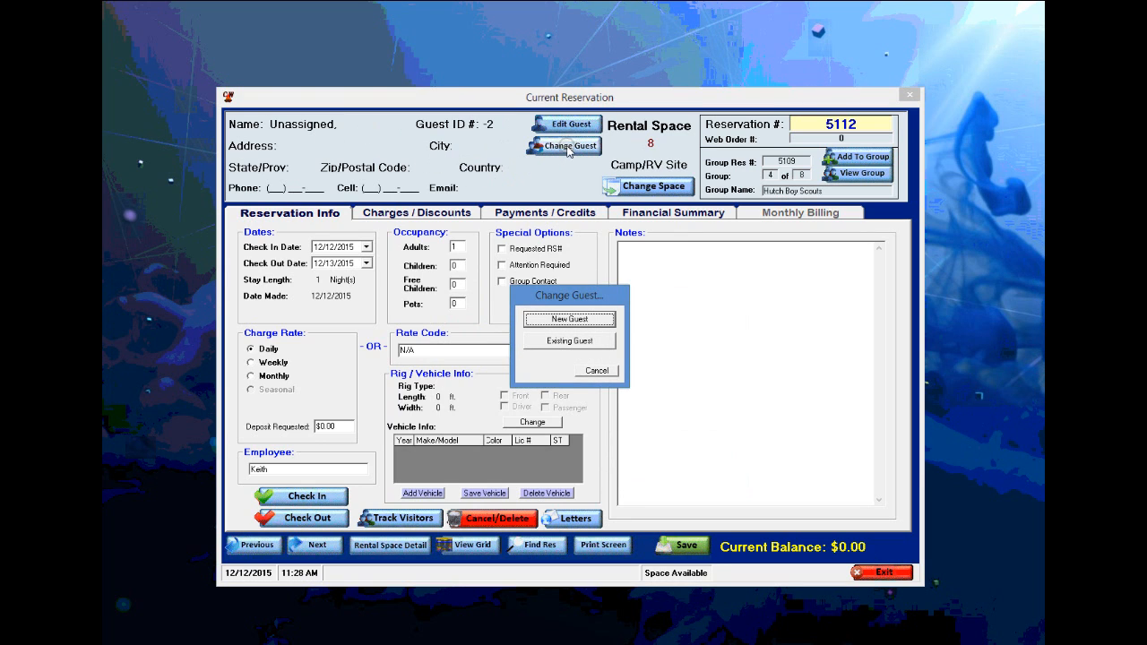
pyautogui.click(569, 340)
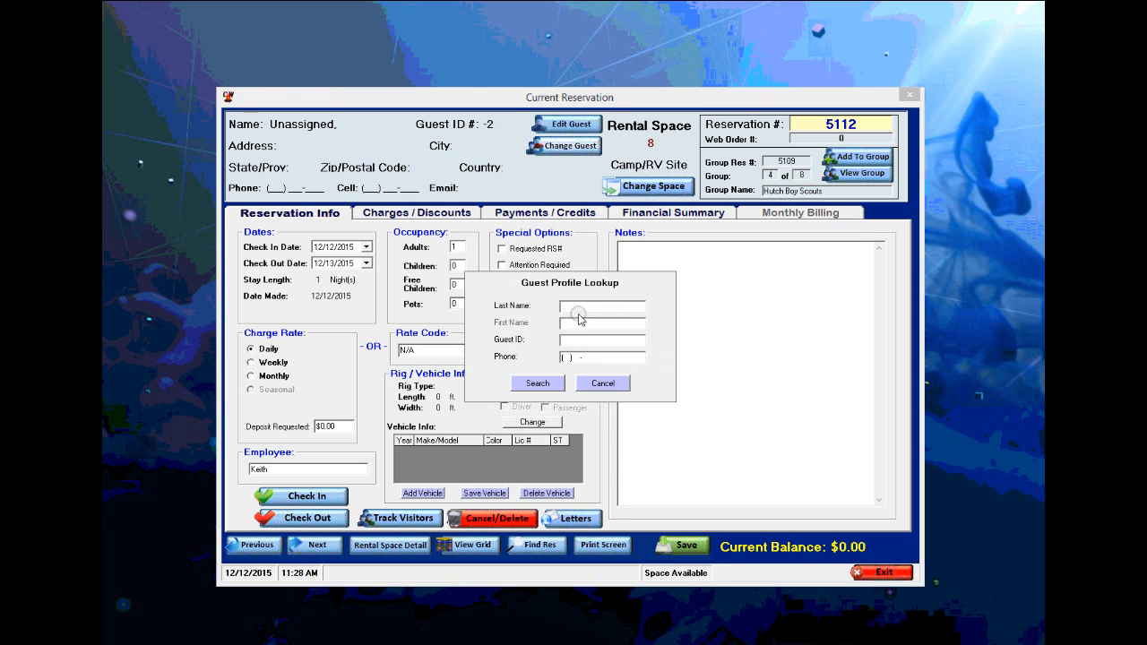
pyautogui.click(584, 305)
pyautogui.write('johns')
pyautogui.press('Return')
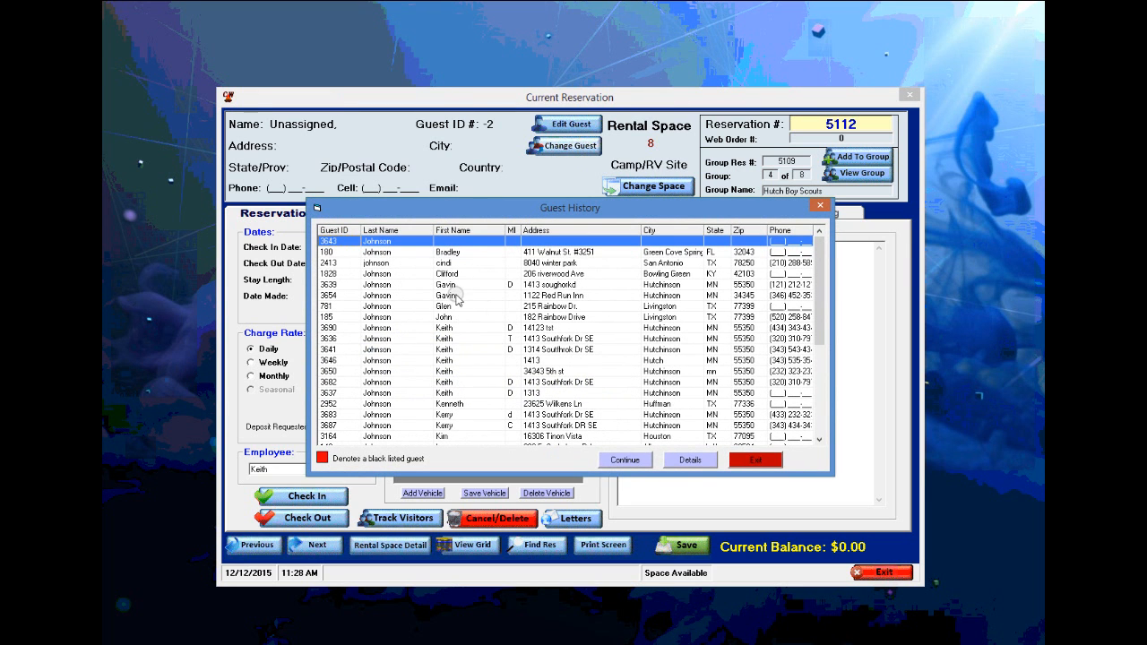
pyautogui.doubleClick(452, 285)
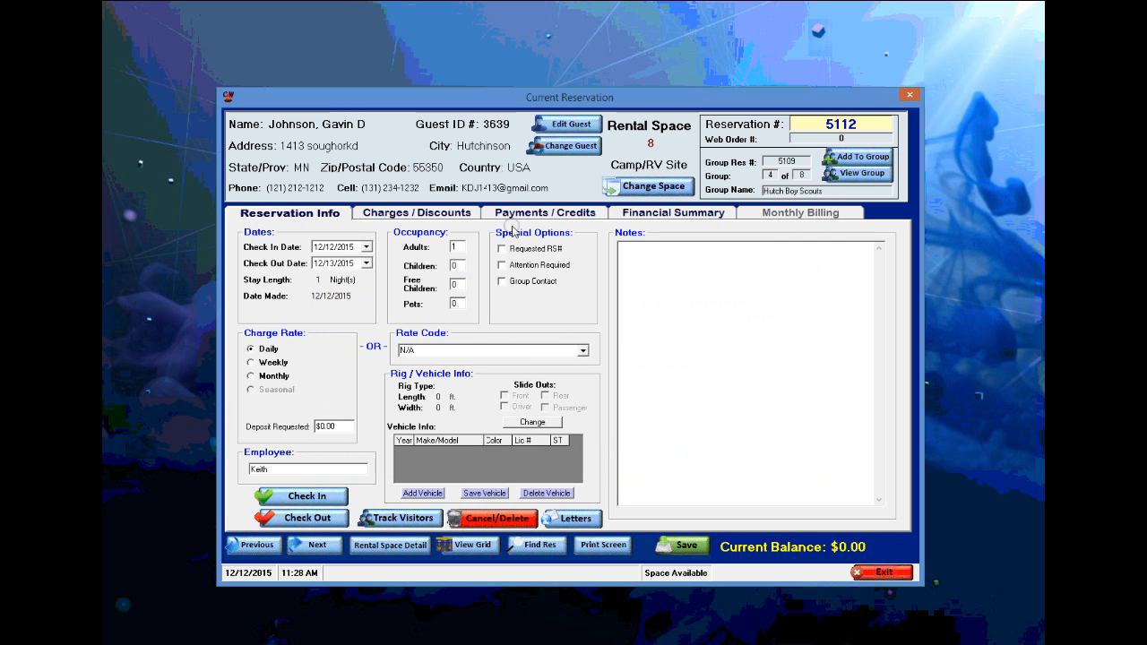
pyautogui.click(685, 546)
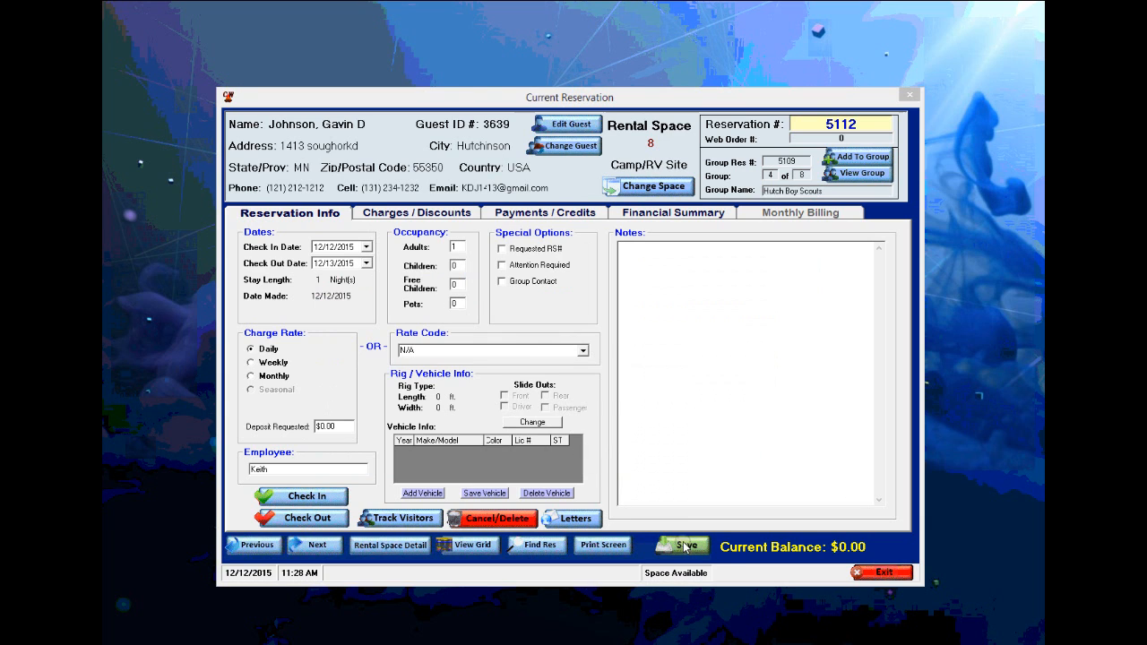
pyautogui.click(589, 382)
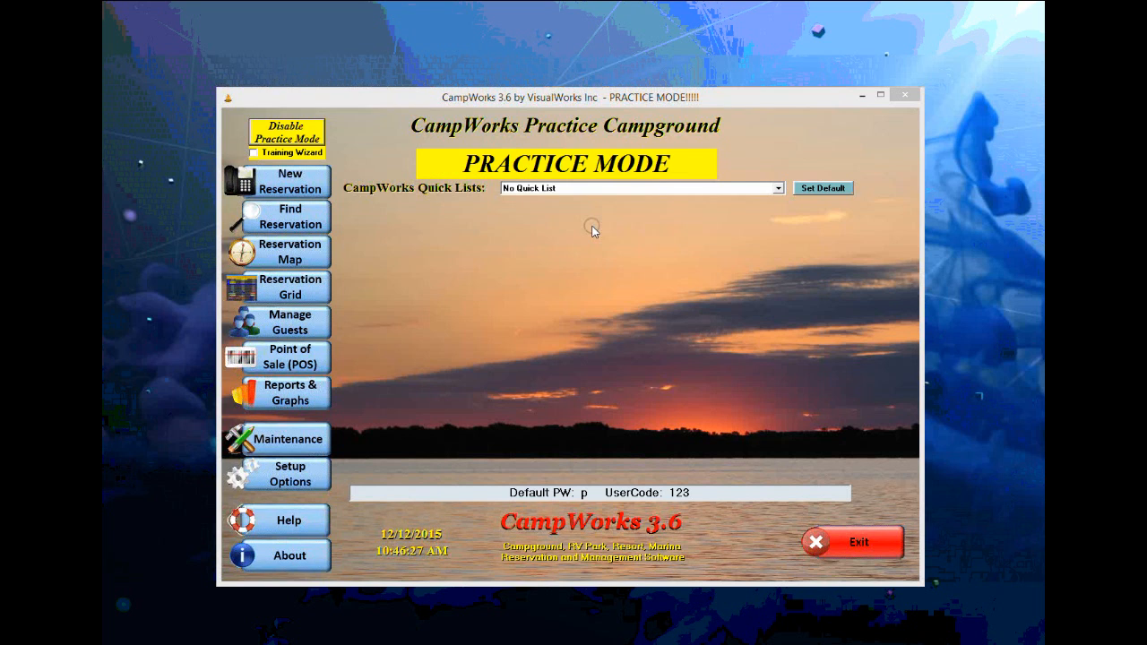
# - Attempt a returning-guest booking for the red blacklisted guest, and decline at the Blacklist Warning
pyautogui.click(289, 180)
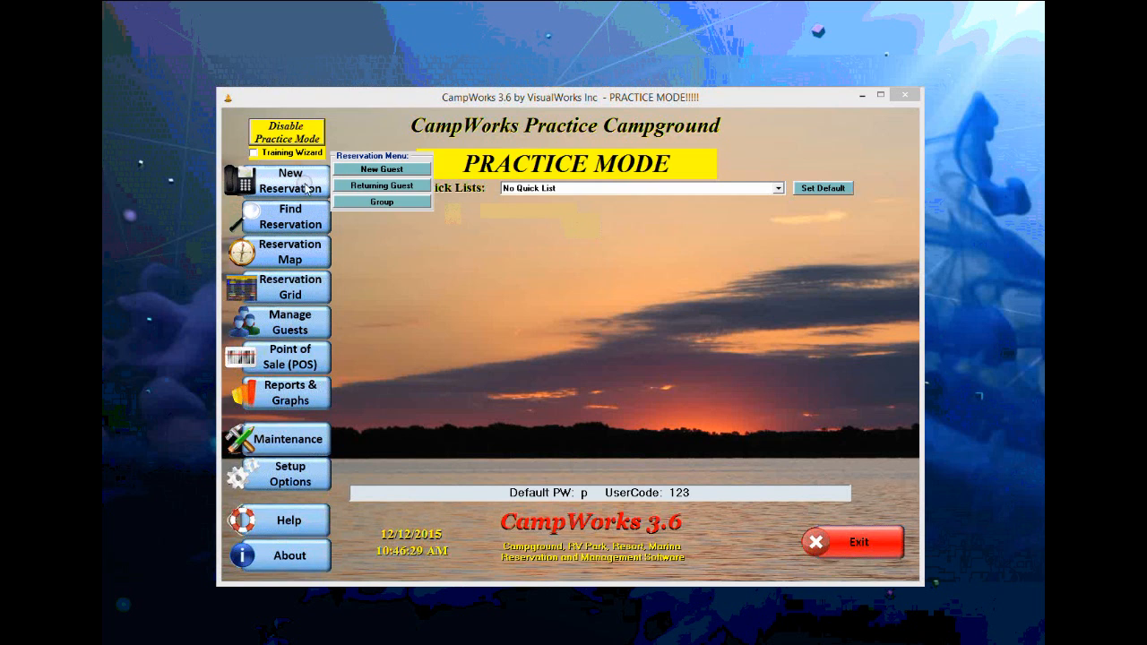
pyautogui.click(395, 185)
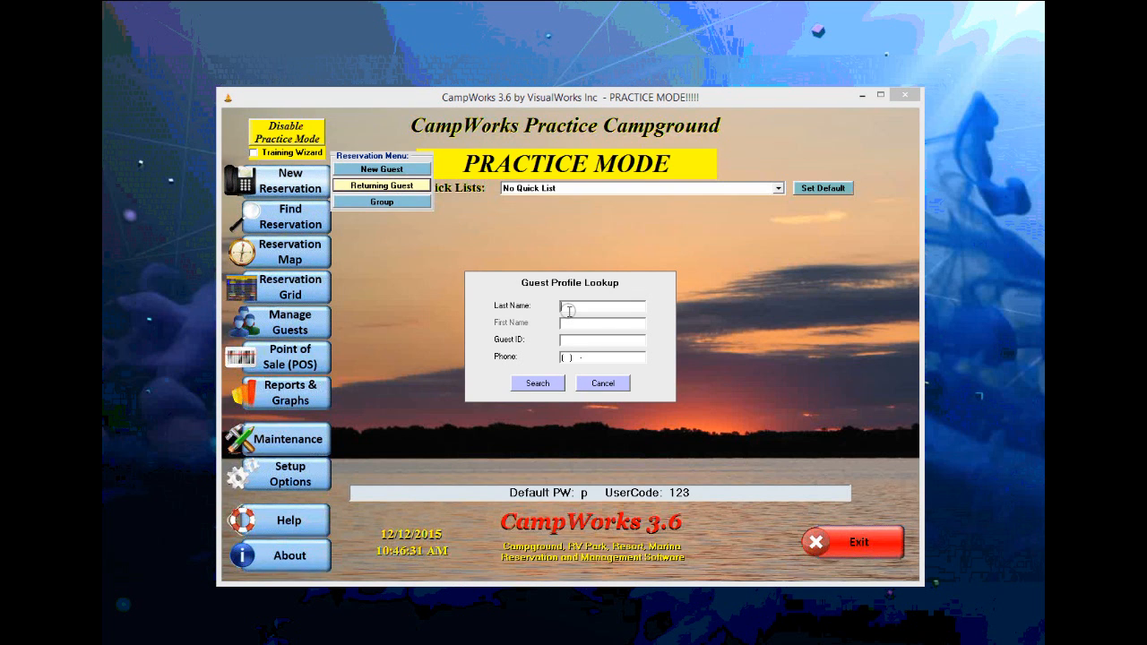
pyautogui.write('lin')
pyautogui.press('Return')
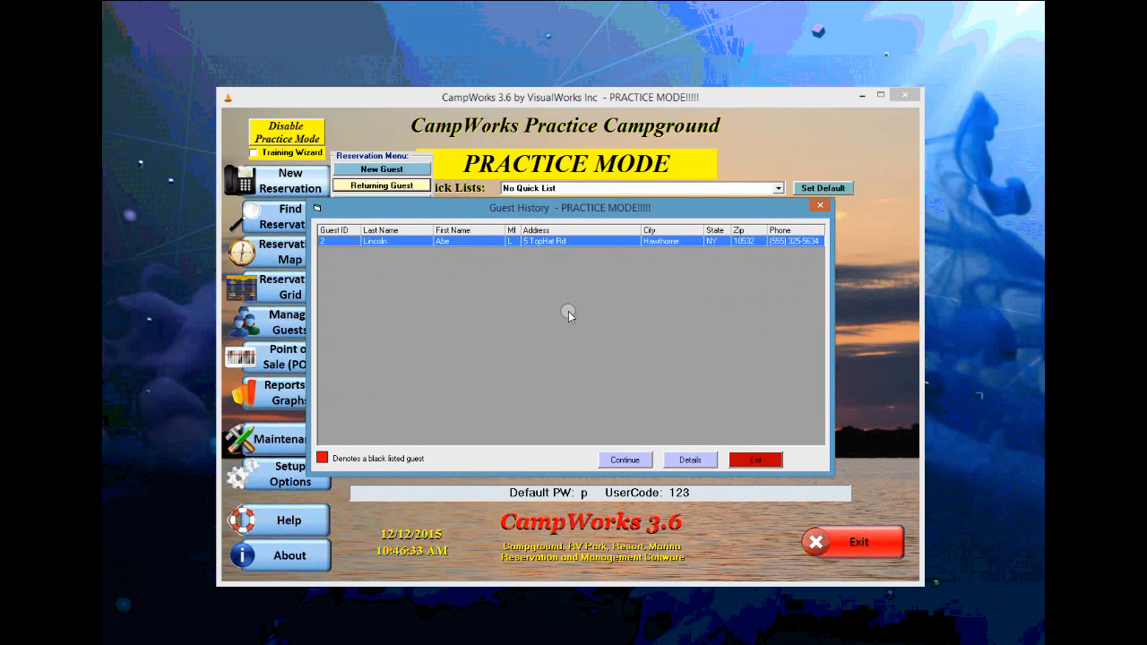
pyautogui.click(453, 241)
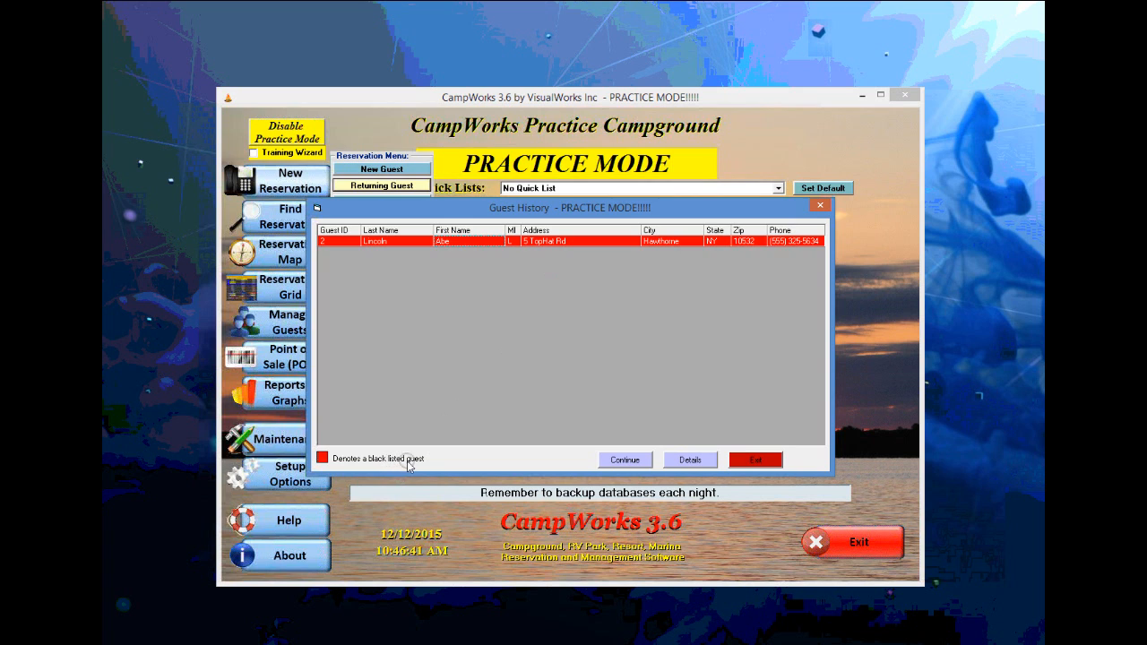
pyautogui.click(624, 461)
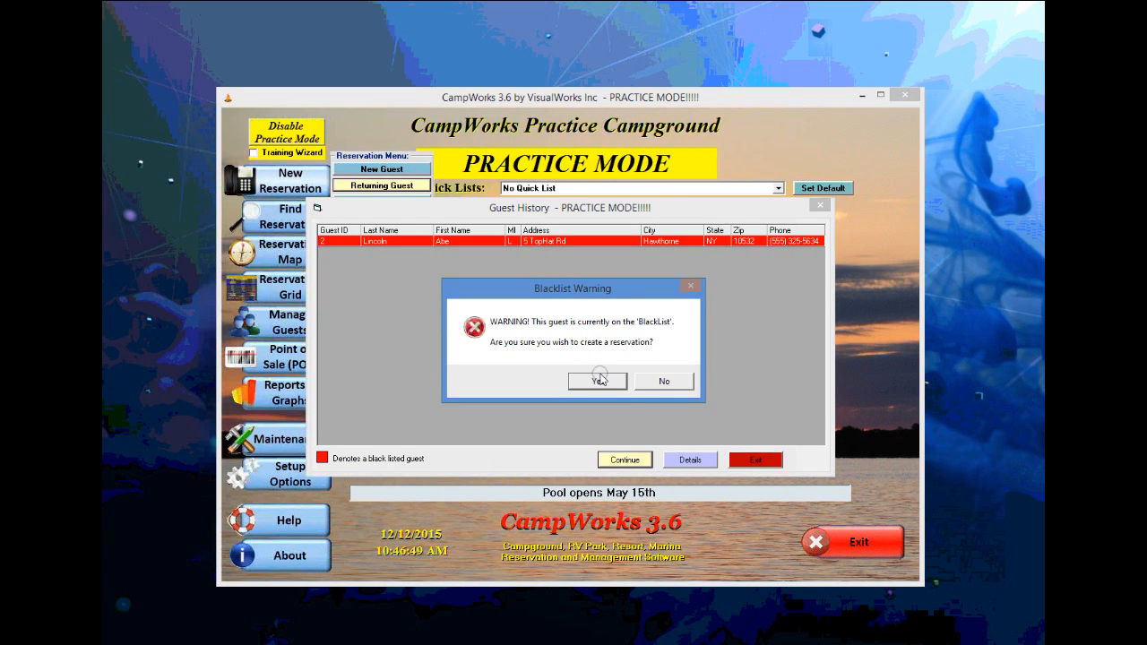
pyautogui.click(663, 381)
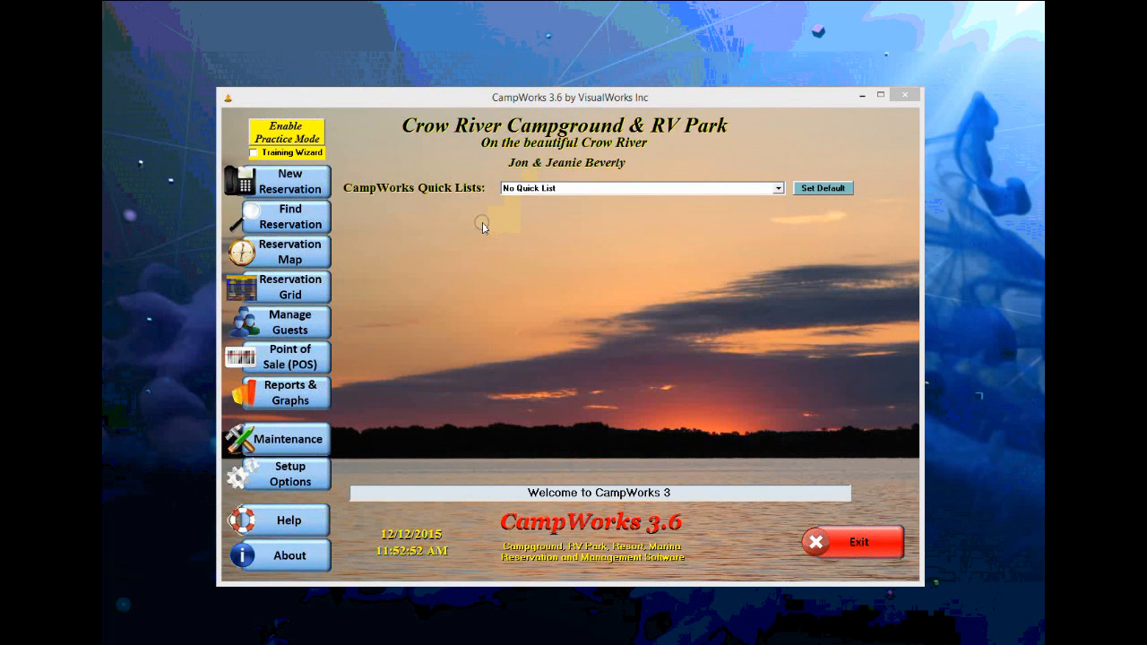
pyautogui.click(303, 184)
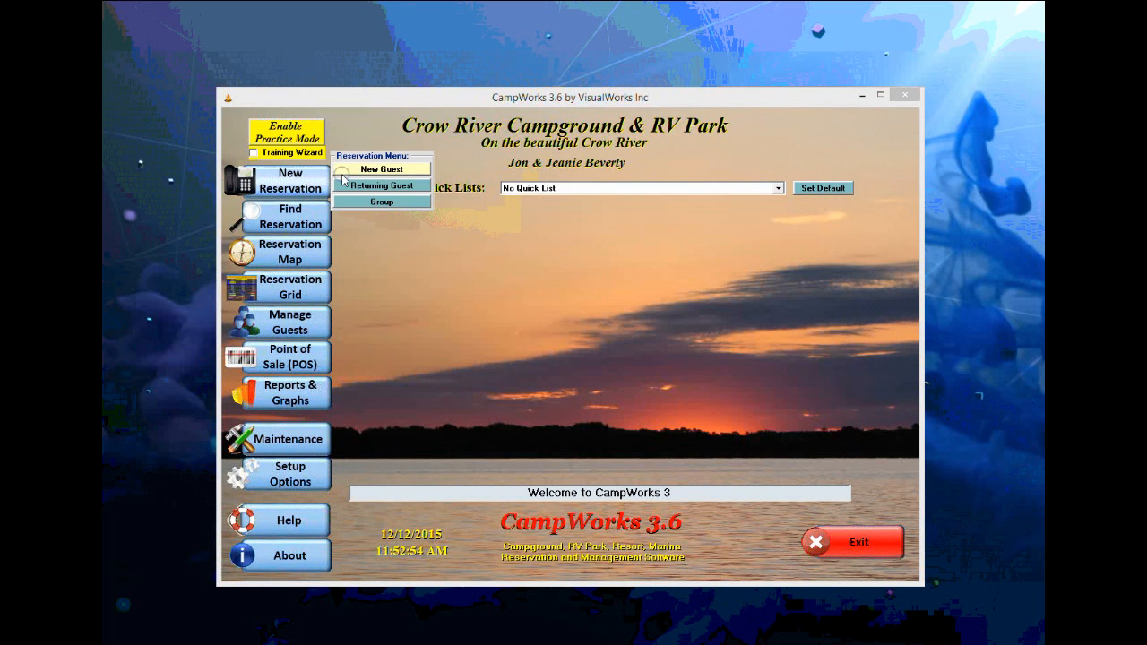
# - Start a new reservation for a returning guest found by last name, keeping the 30 ft Motor Home rig
pyautogui.click(400, 189)
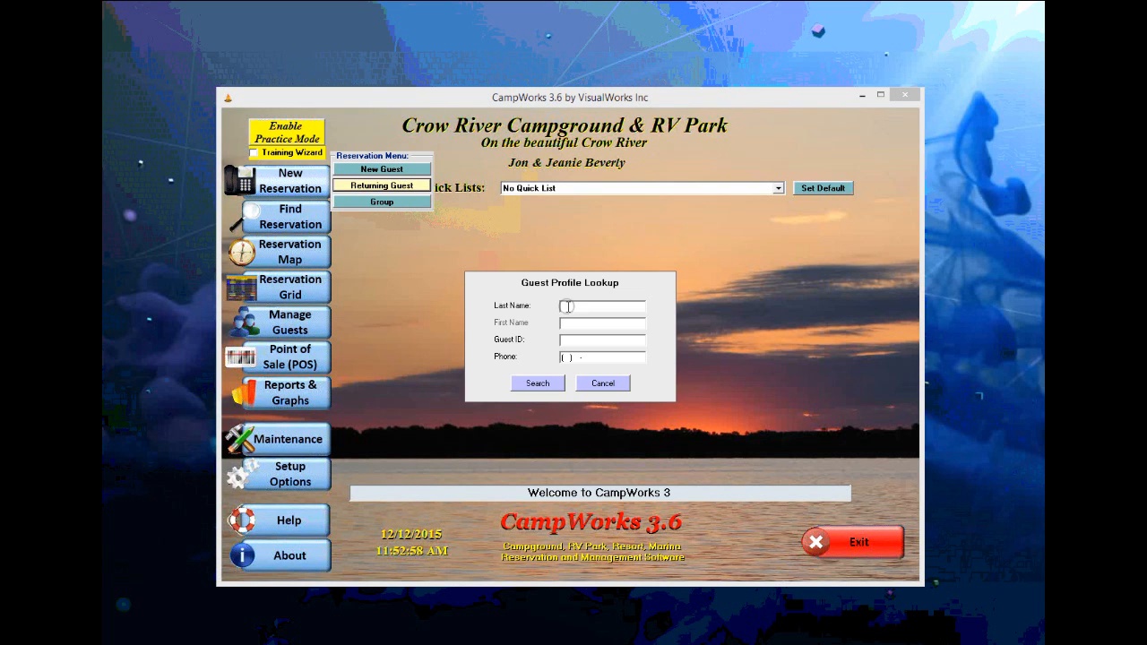
pyautogui.write('j')
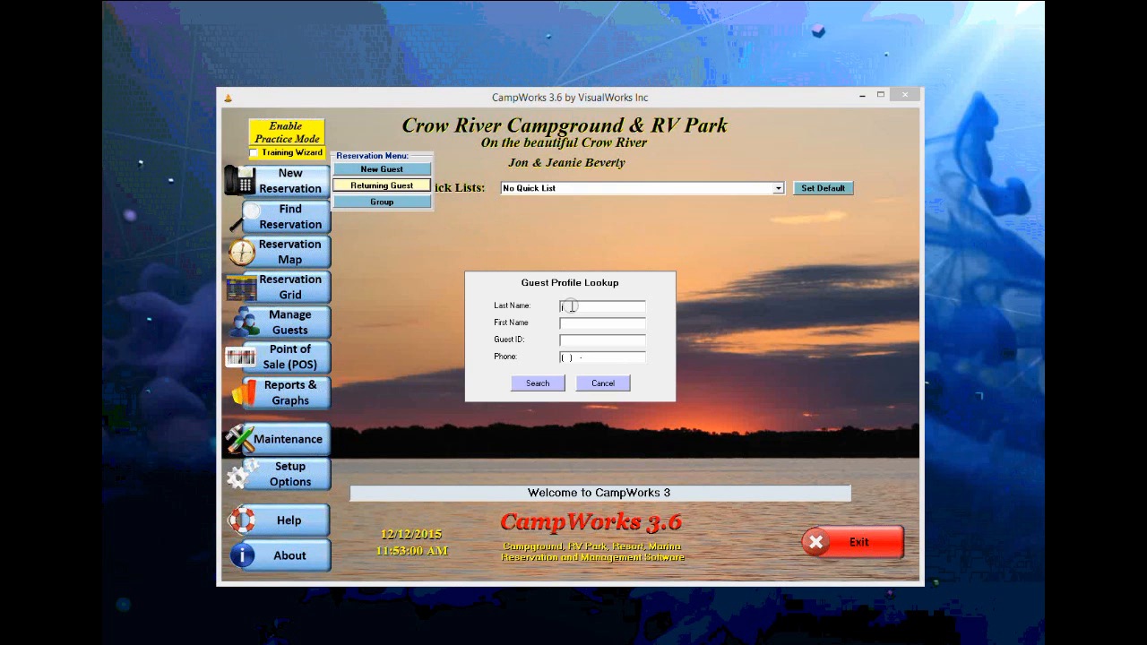
pyautogui.write('ohnson')
pyautogui.press('Return')
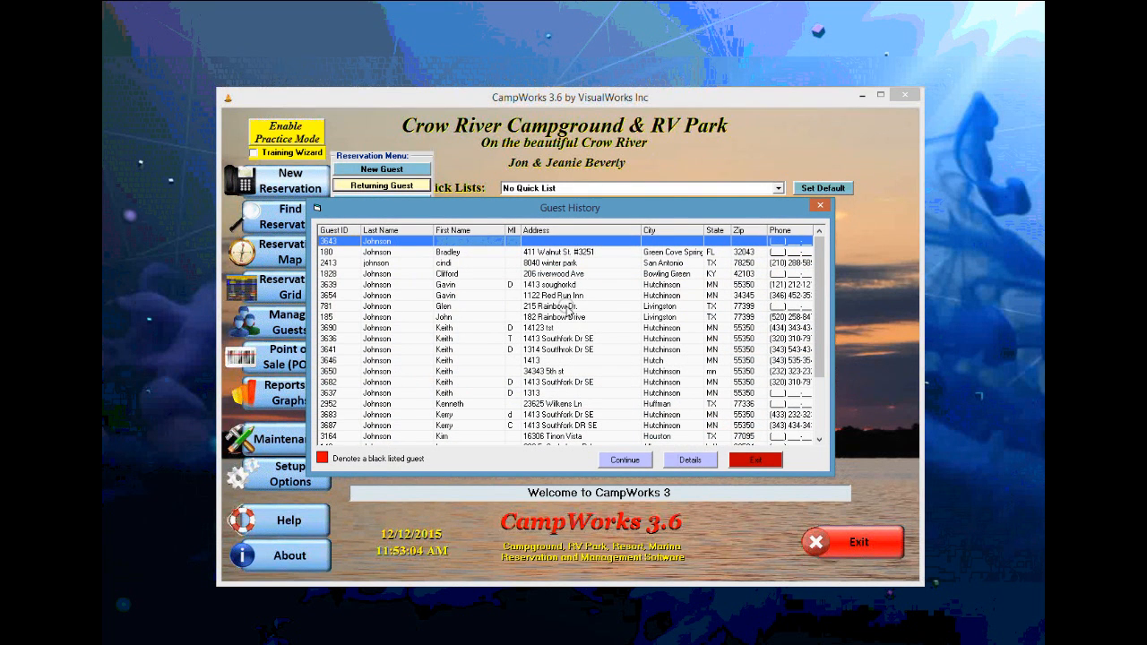
pyautogui.click(455, 351)
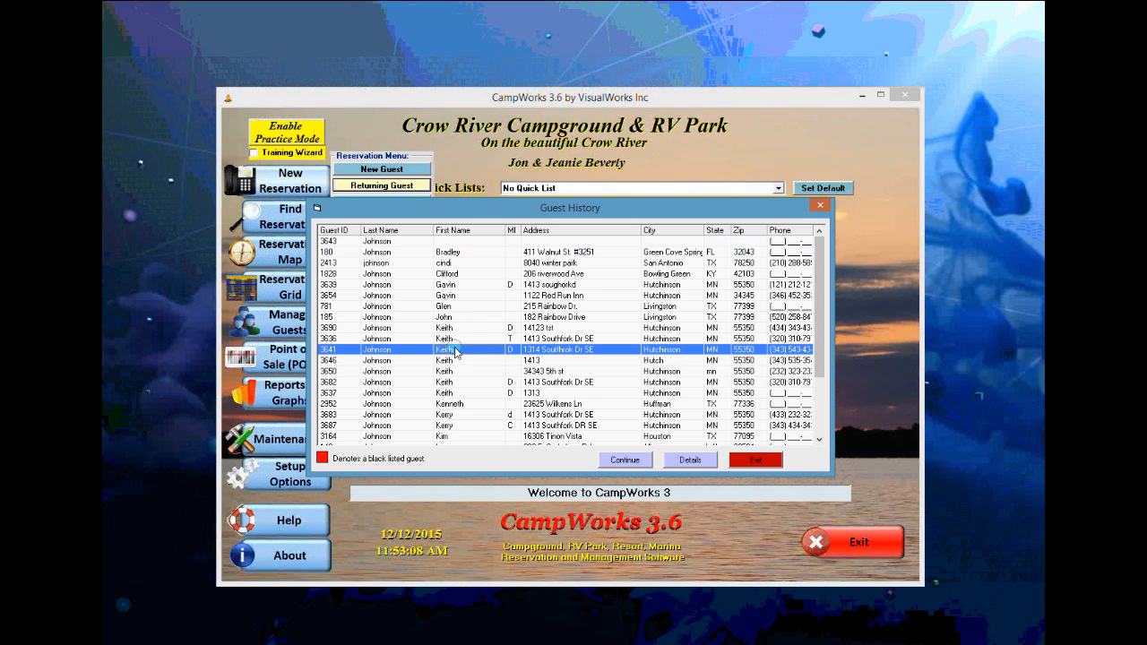
pyautogui.click(624, 460)
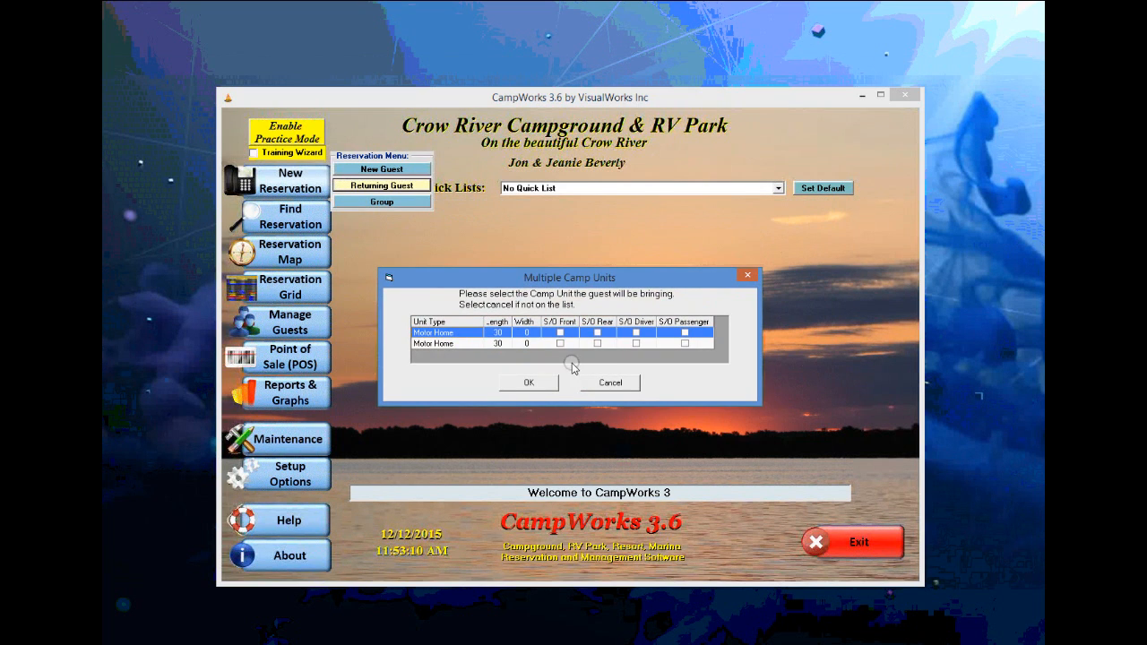
pyautogui.click(529, 382)
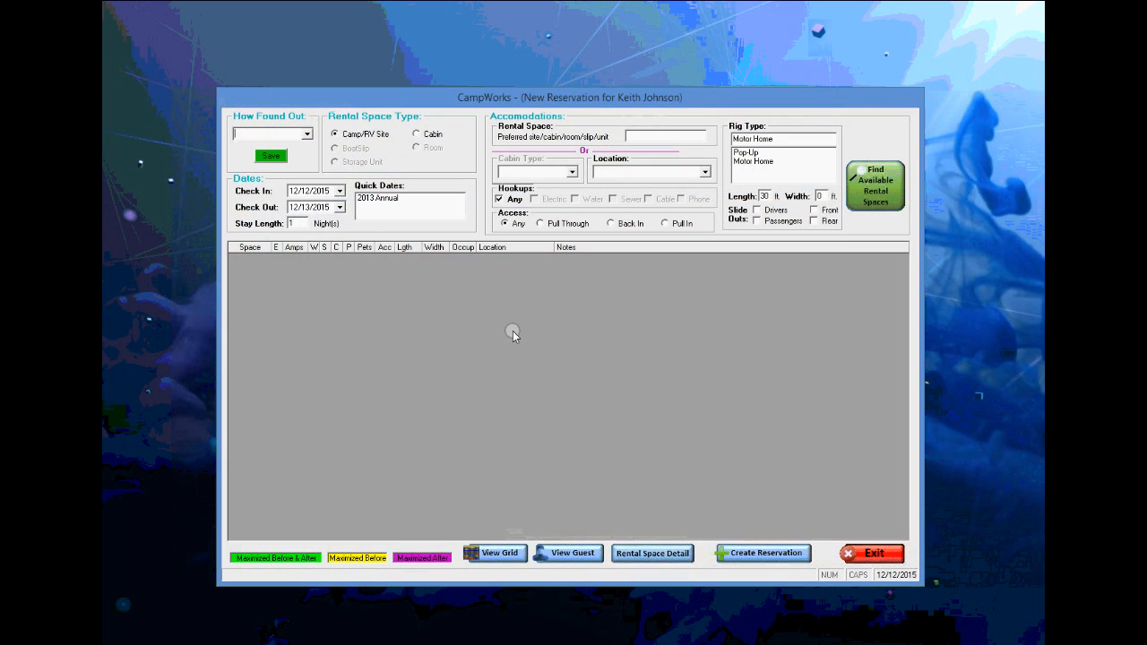
# - Set the check-out date to 2/12/2016 for the stay starting 12/12/2015
pyautogui.click(340, 207)
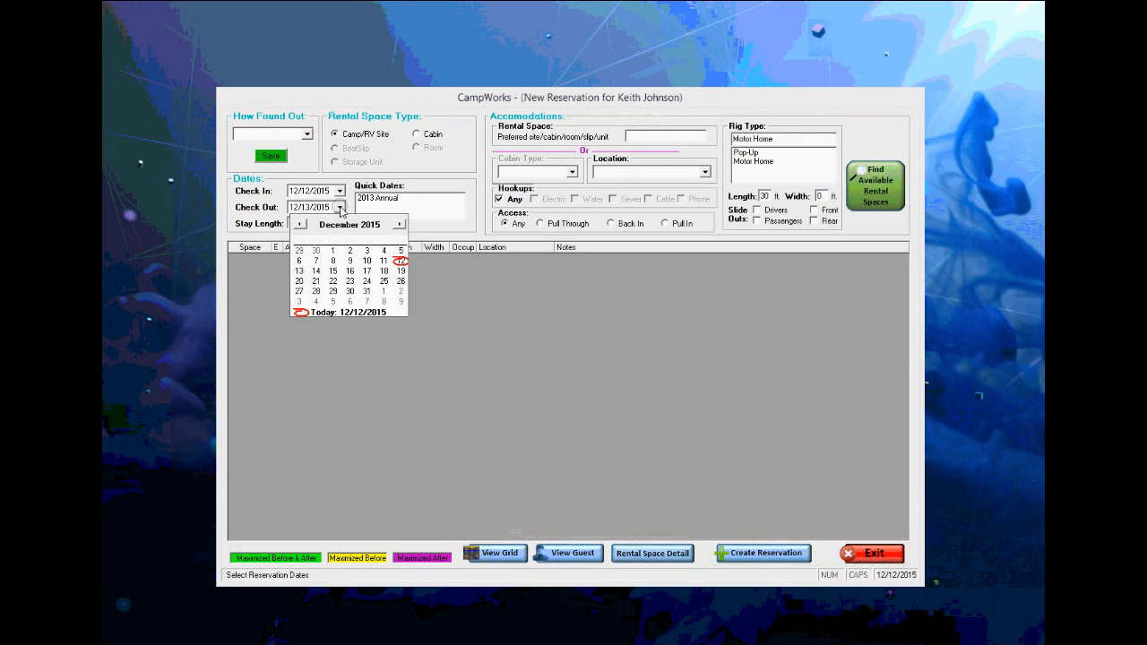
pyautogui.click(401, 224)
pyautogui.click(401, 224)
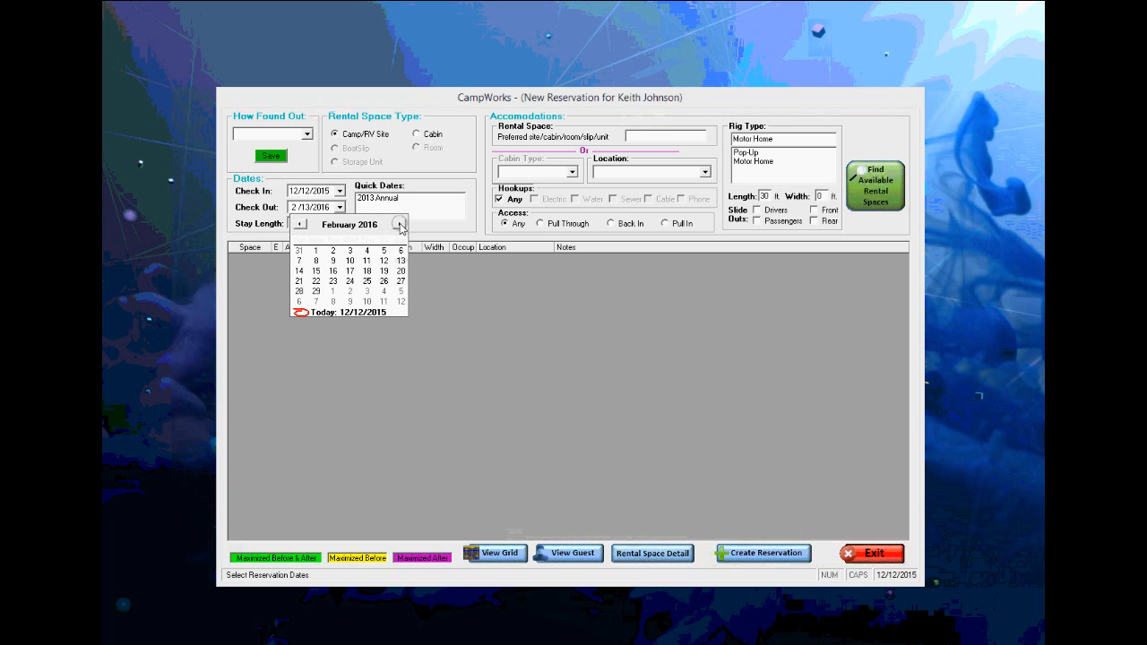
pyautogui.click(385, 262)
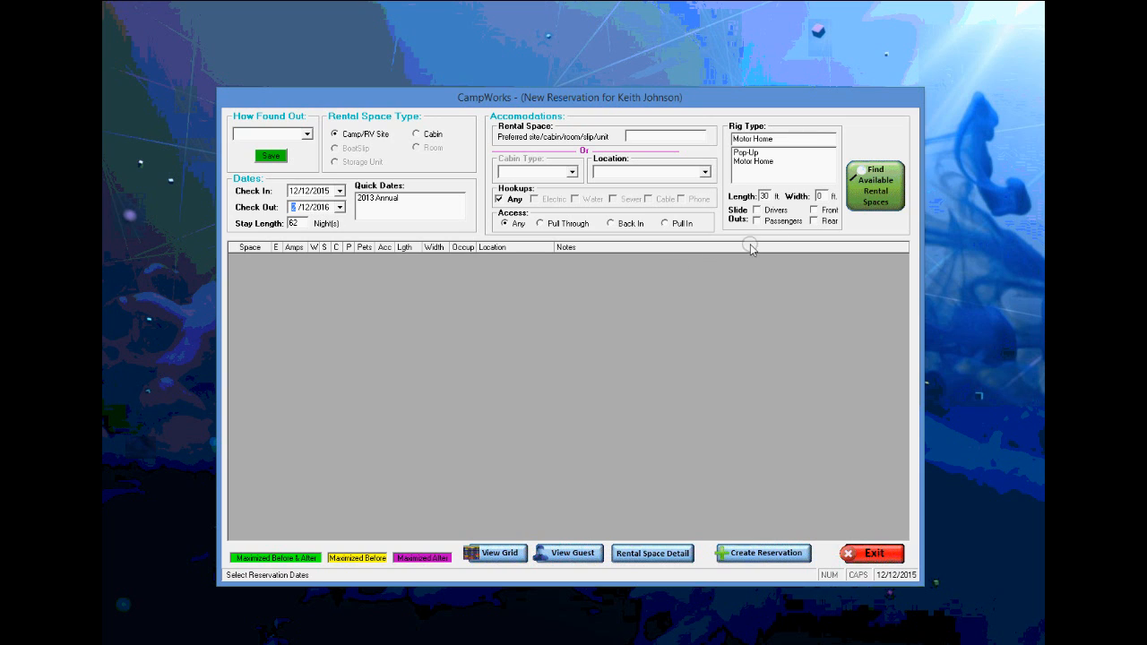
# - Find available rental spaces, pick space 61 and create the monthly-rate reservation for 2 adults
pyautogui.click(866, 196)
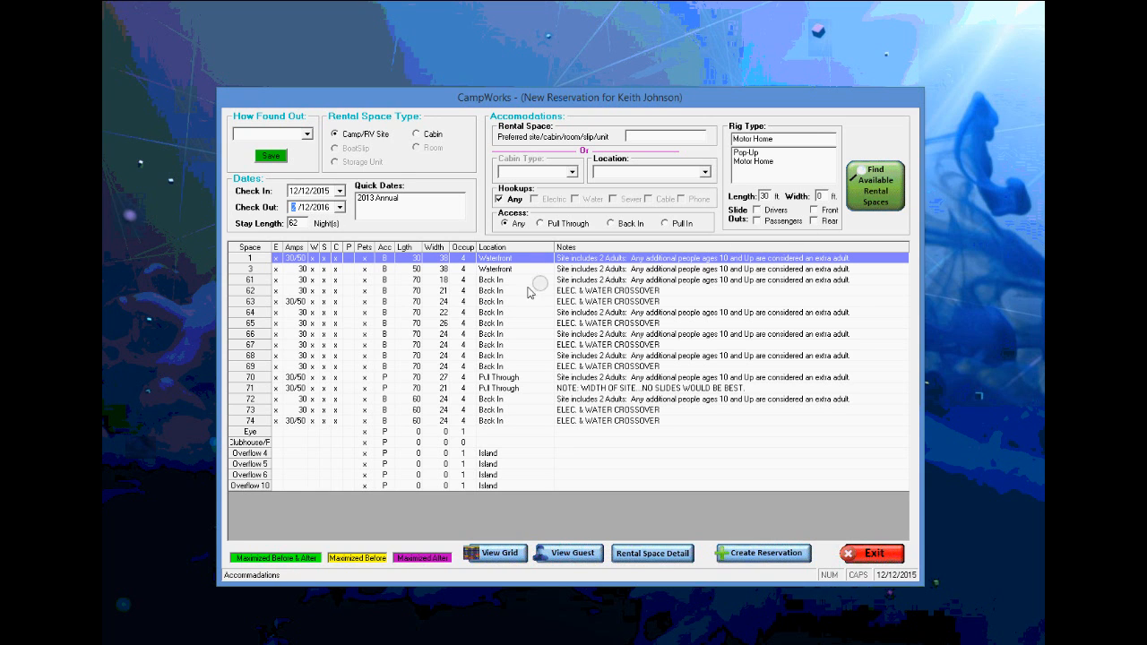
pyautogui.click(331, 281)
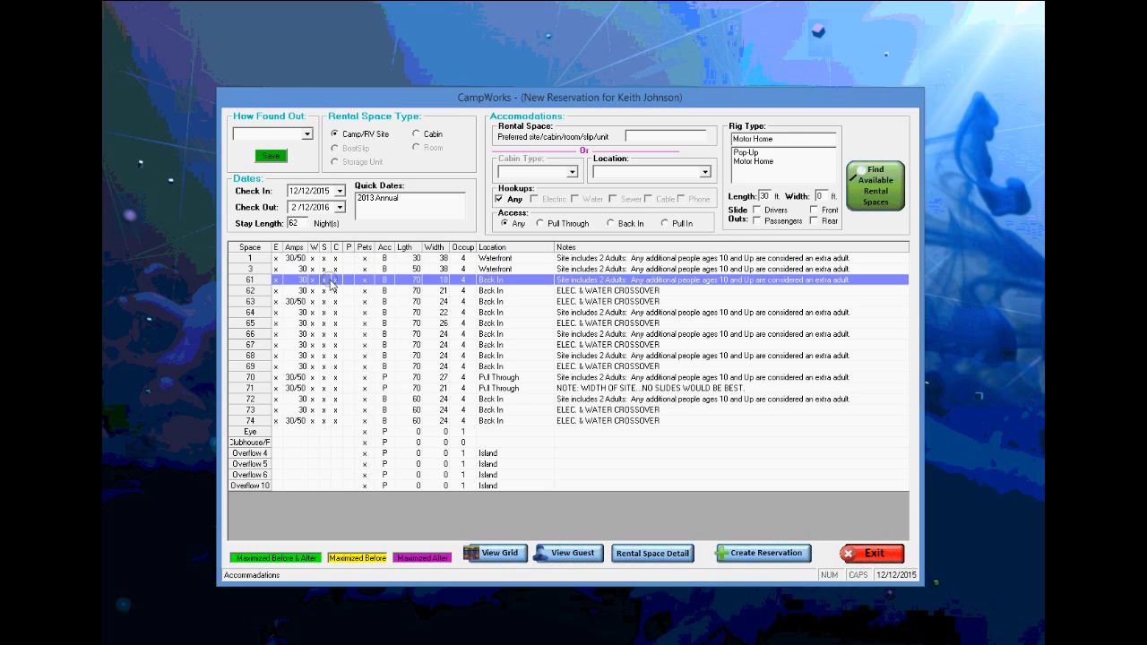
pyautogui.click(762, 553)
pyautogui.click(458, 247)
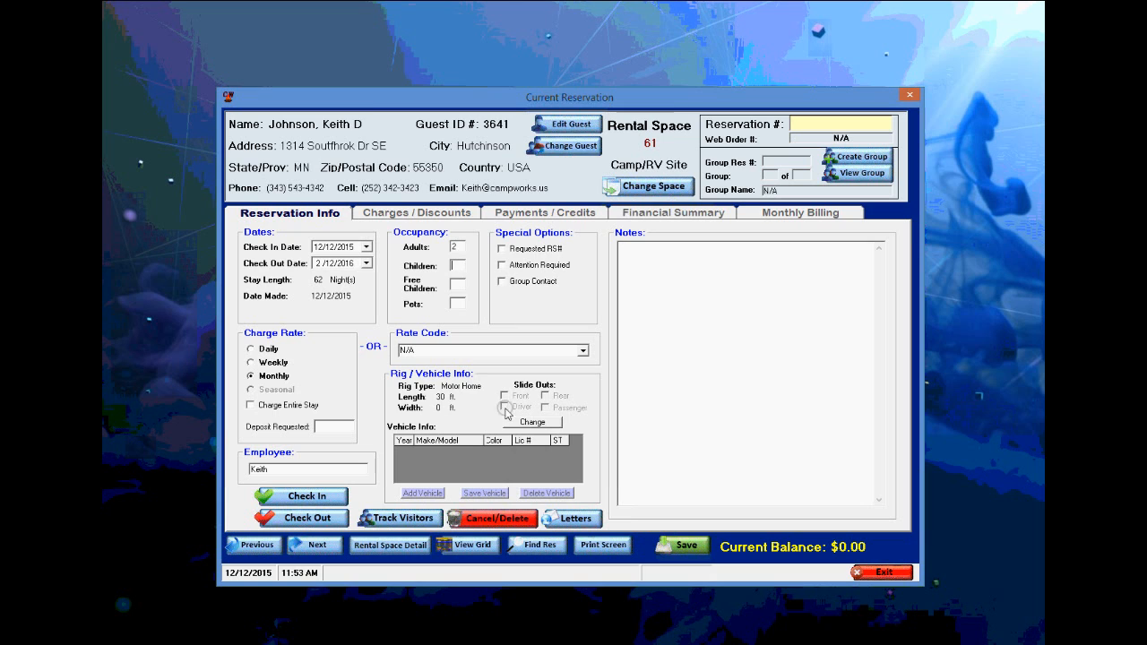
# - Save the new reservation, review its details, and view its still-empty payments list with $495.00 owing
pyautogui.click(686, 549)
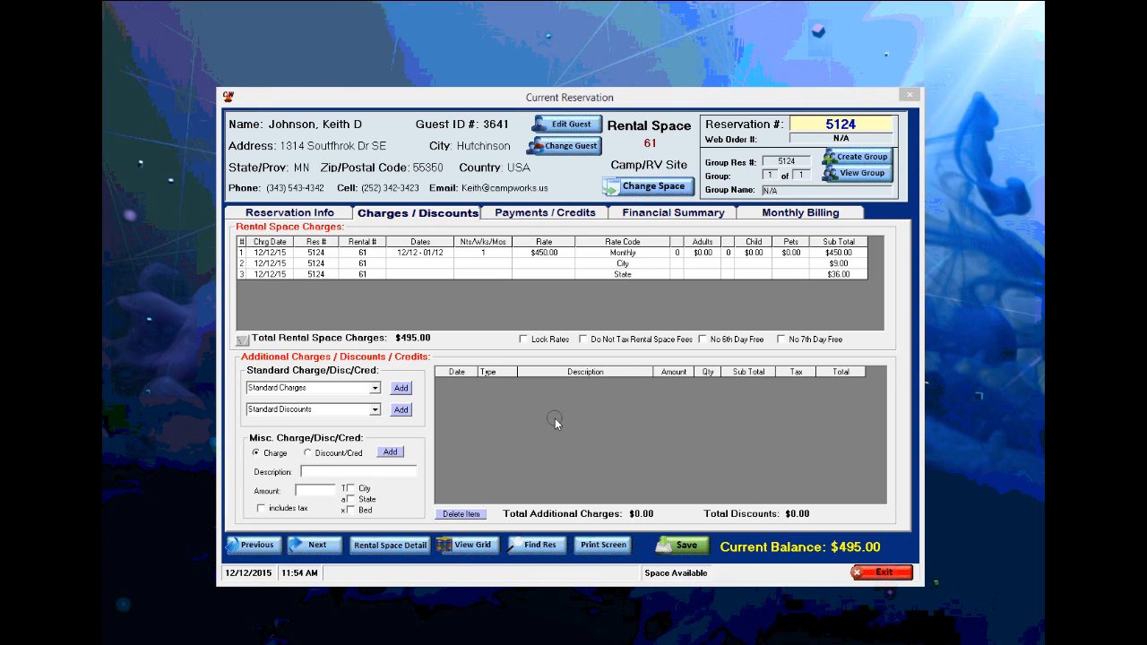
pyautogui.click(297, 215)
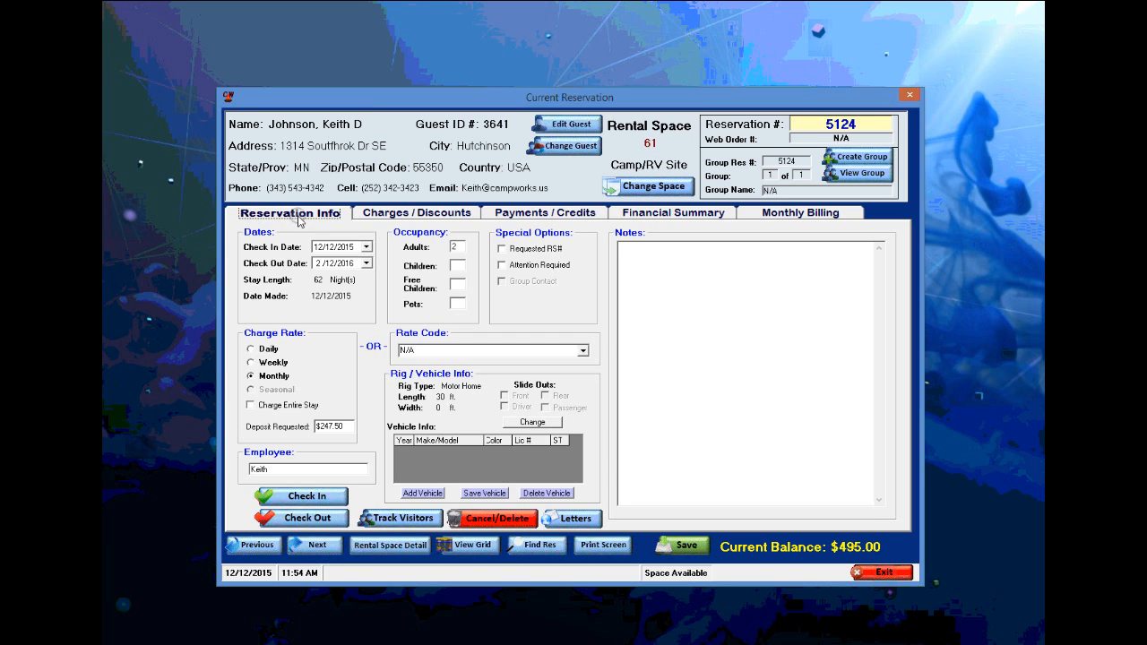
pyautogui.click(534, 214)
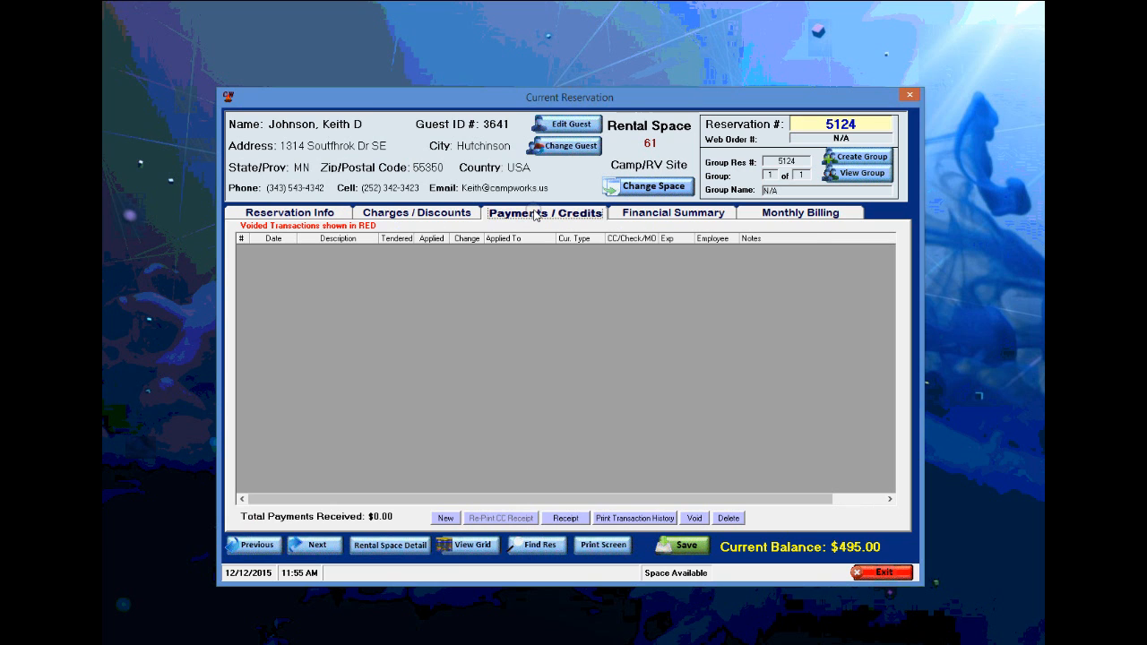
# - Record a $495.00 cash payment covering the full reservation balance
pyautogui.click(444, 518)
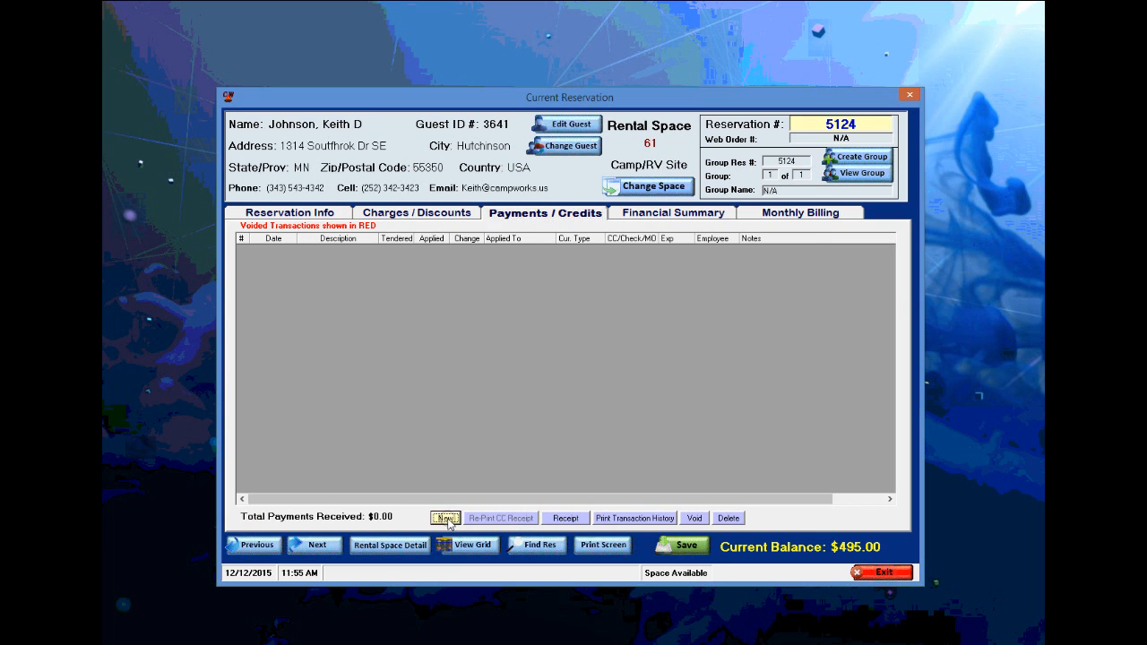
pyautogui.click(510, 354)
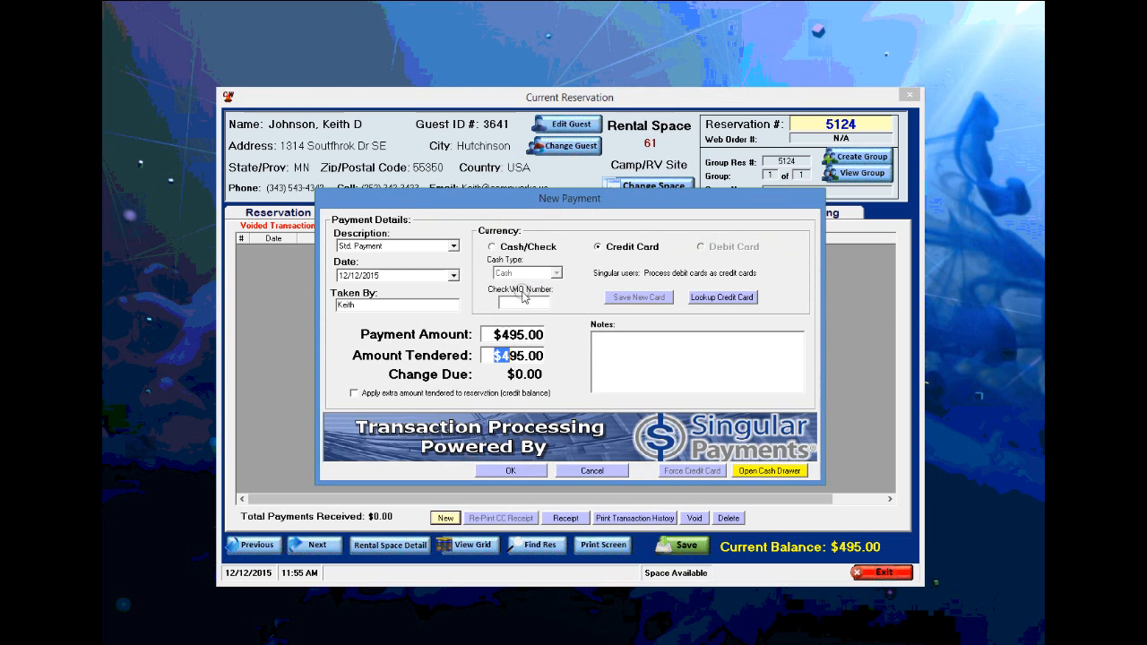
pyautogui.click(492, 246)
pyautogui.click(511, 469)
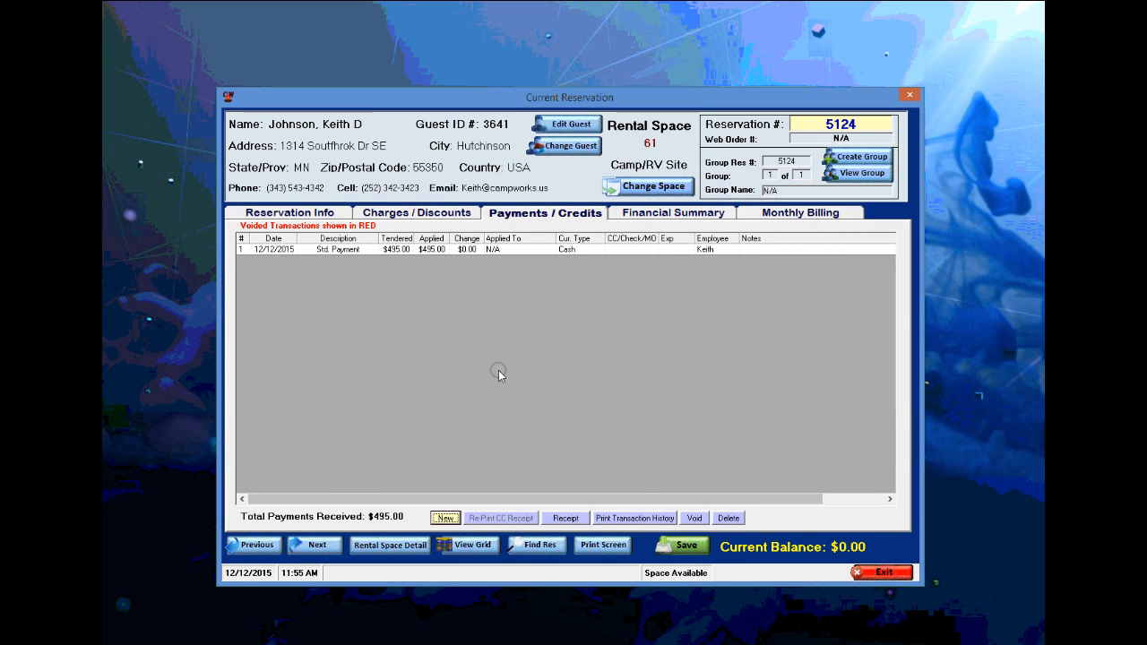
# - Check the guest in without printing a receipt
pyautogui.click(286, 213)
pyautogui.click(298, 499)
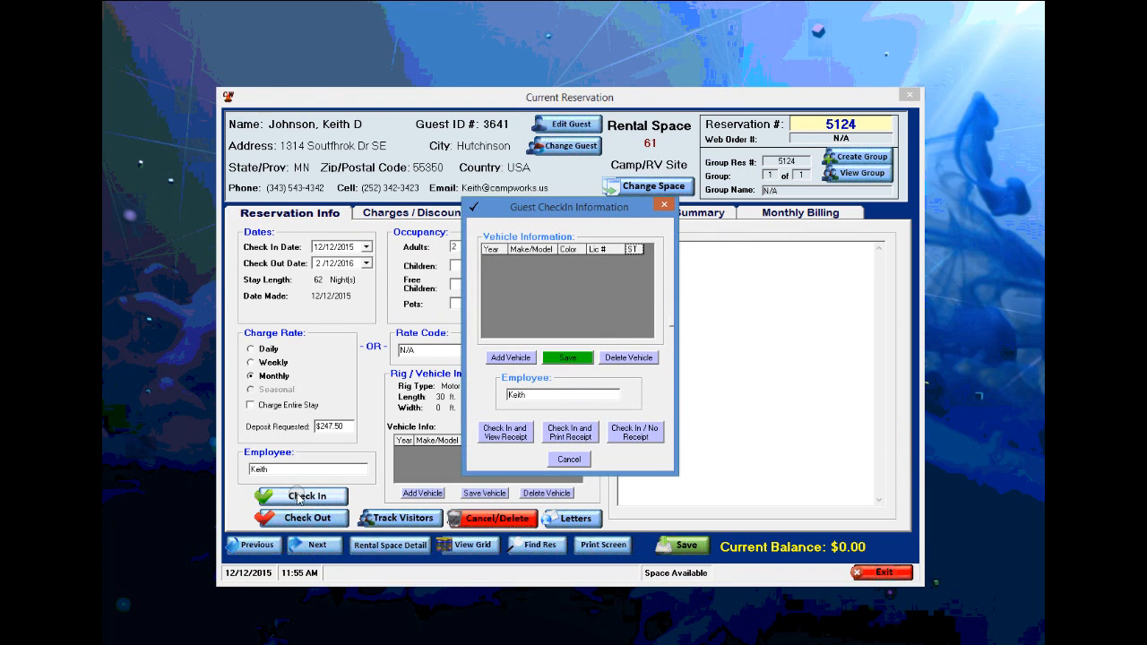
pyautogui.click(638, 433)
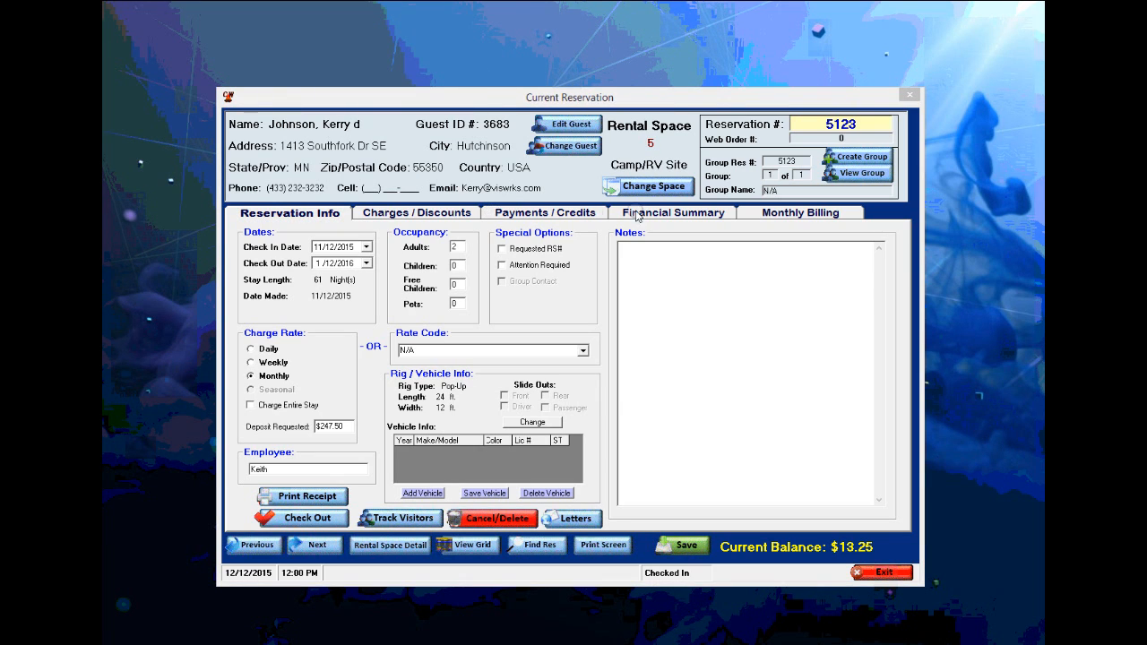
# - Add an initial electric meter reading of 5726 dated 11/12/2015 under Monthly Billing
pyautogui.click(776, 217)
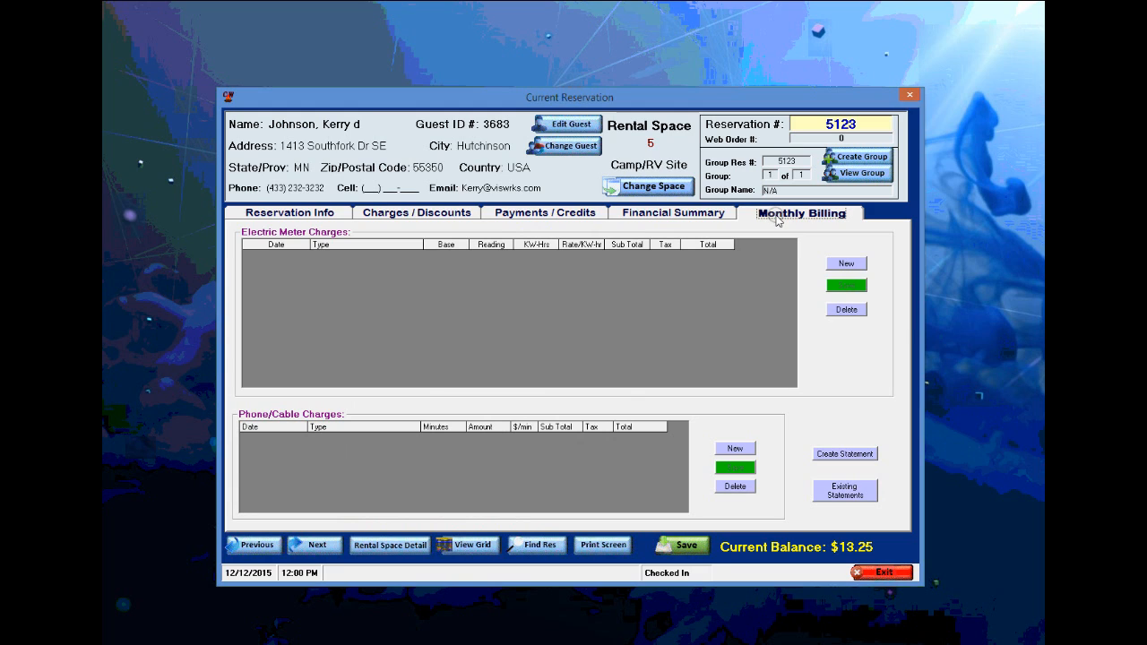
pyautogui.click(845, 265)
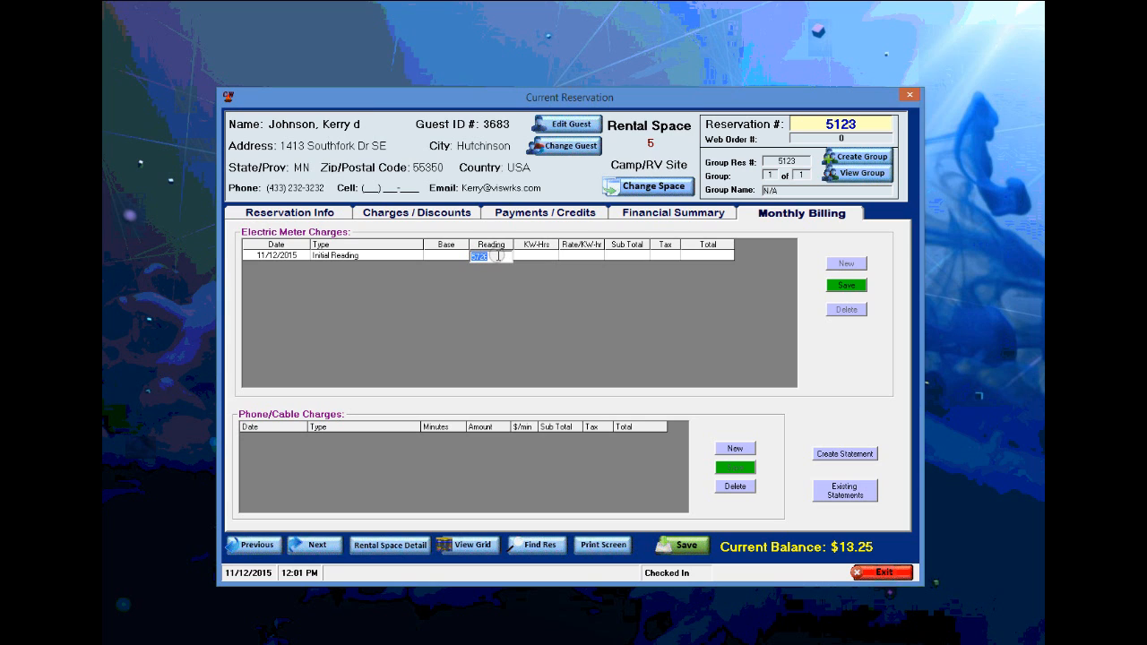
pyautogui.write('5726')
pyautogui.click(846, 287)
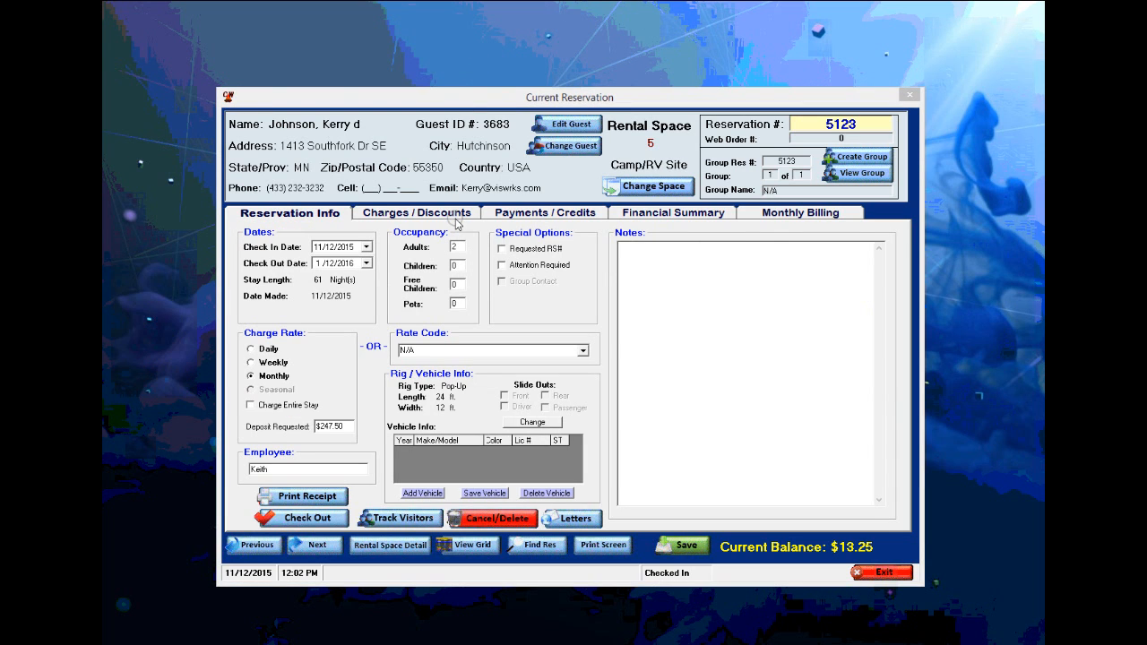
# - Review the charges ($495.00 rental, $12.00 T-shirt, $1.25 ice) and return to the meter charges
pyautogui.click(365, 246)
pyautogui.click(394, 213)
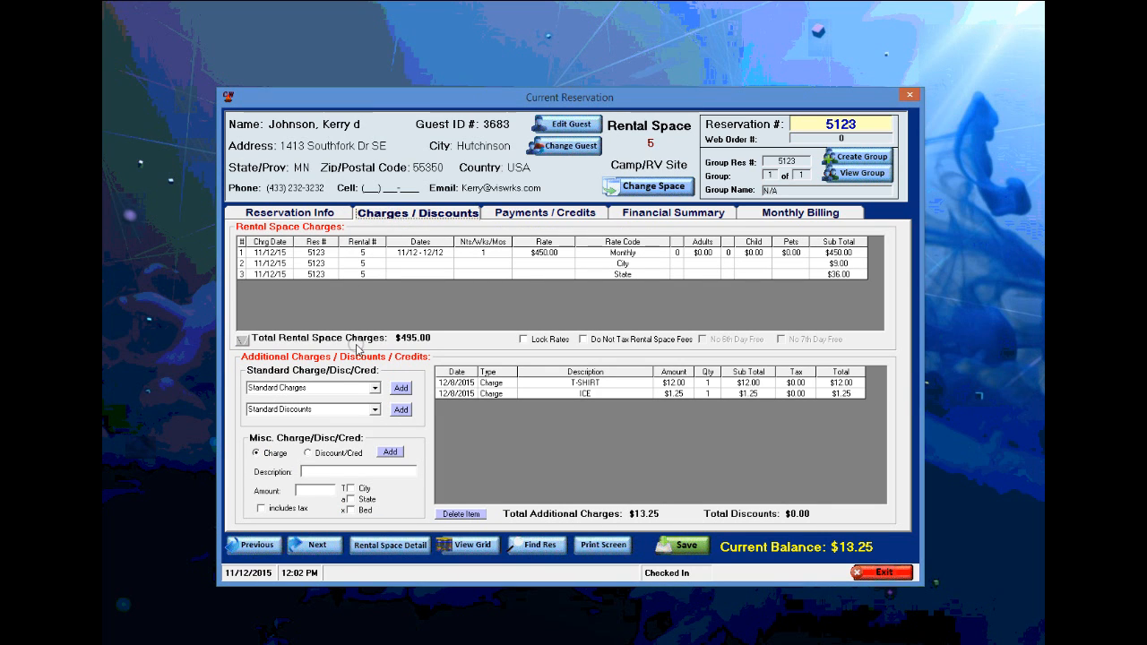
pyautogui.click(409, 409)
pyautogui.click(572, 392)
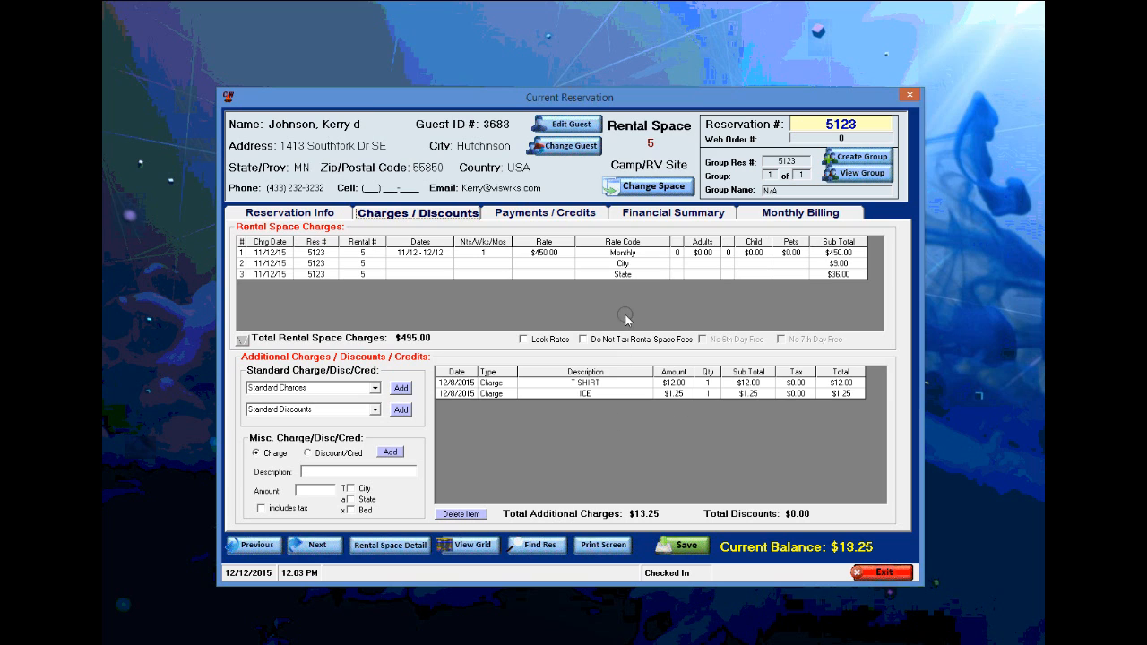
pyautogui.click(779, 216)
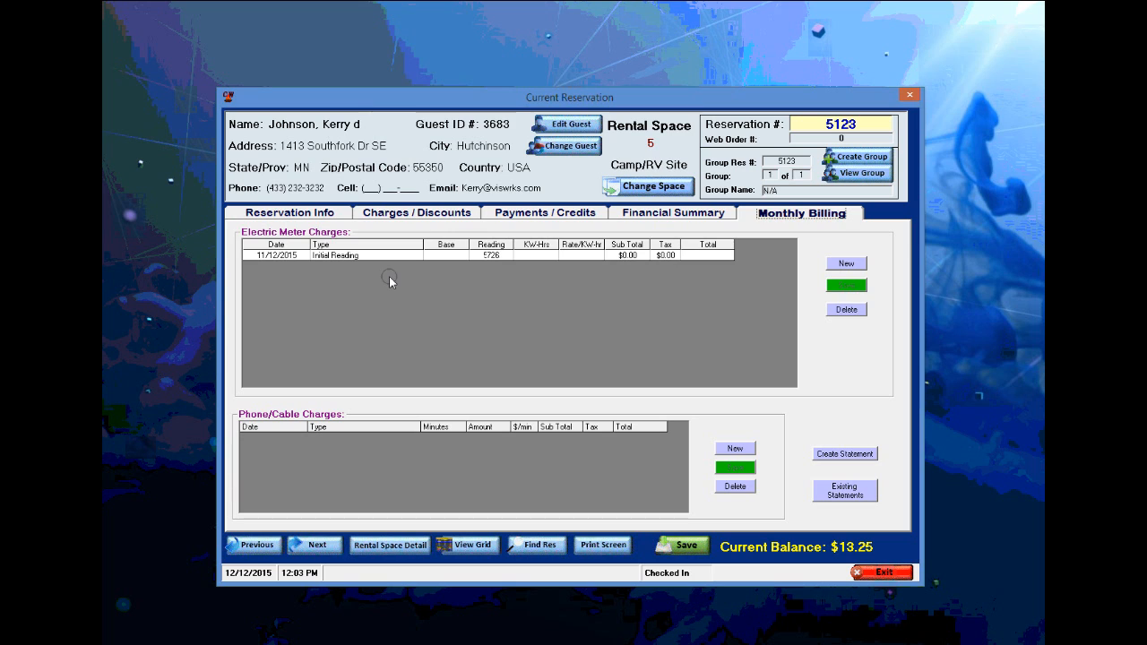
# - Add a 12/12/2015 meter reading of 6025, billing 299 kWh for $38.87, and open the statement
pyautogui.click(845, 263)
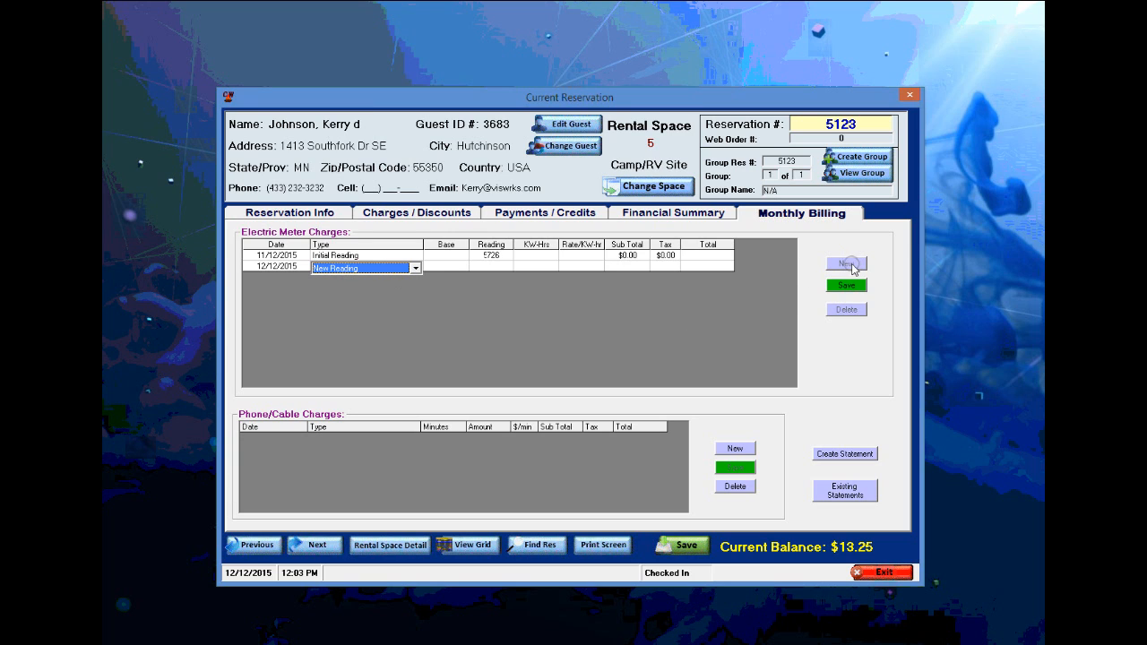
pyautogui.click(490, 265)
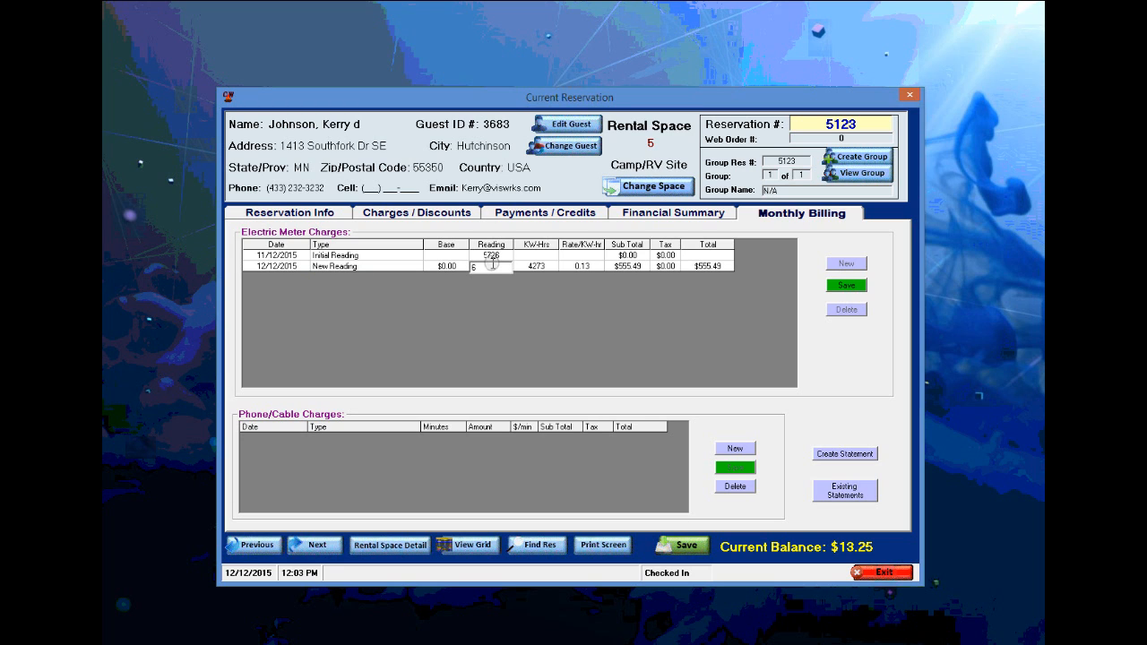
pyautogui.write('6025')
pyautogui.click(846, 285)
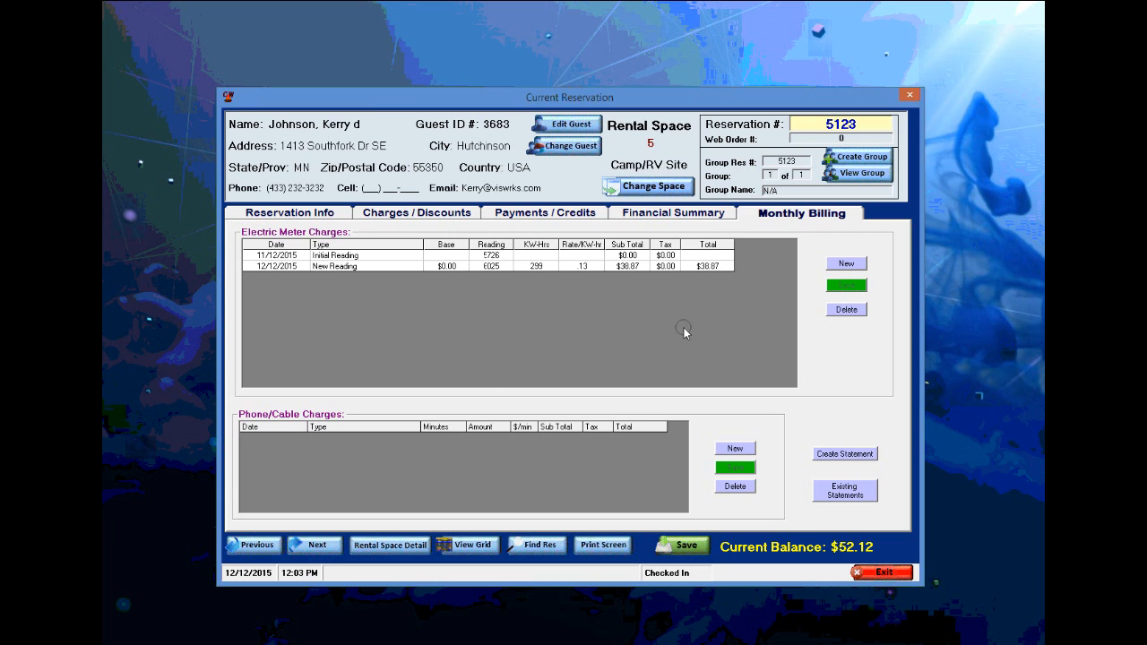
pyautogui.click(843, 455)
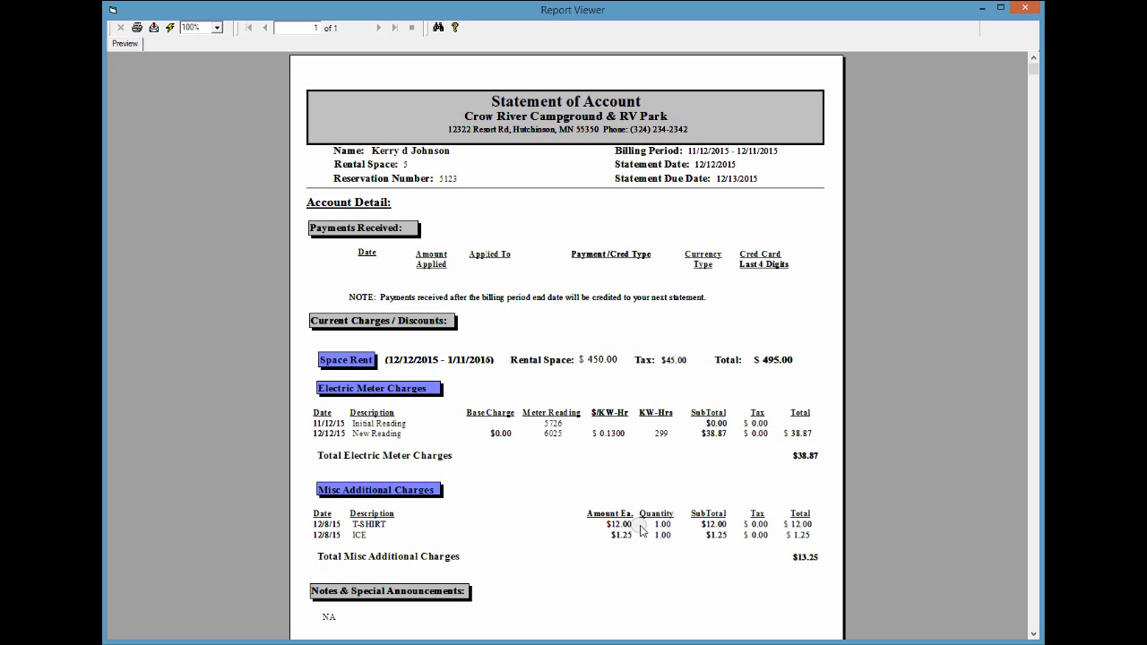
# - Print the statement of account showing $547.12 total due and close the preview
pyautogui.click(1033, 633)
pyautogui.click(1033, 633)
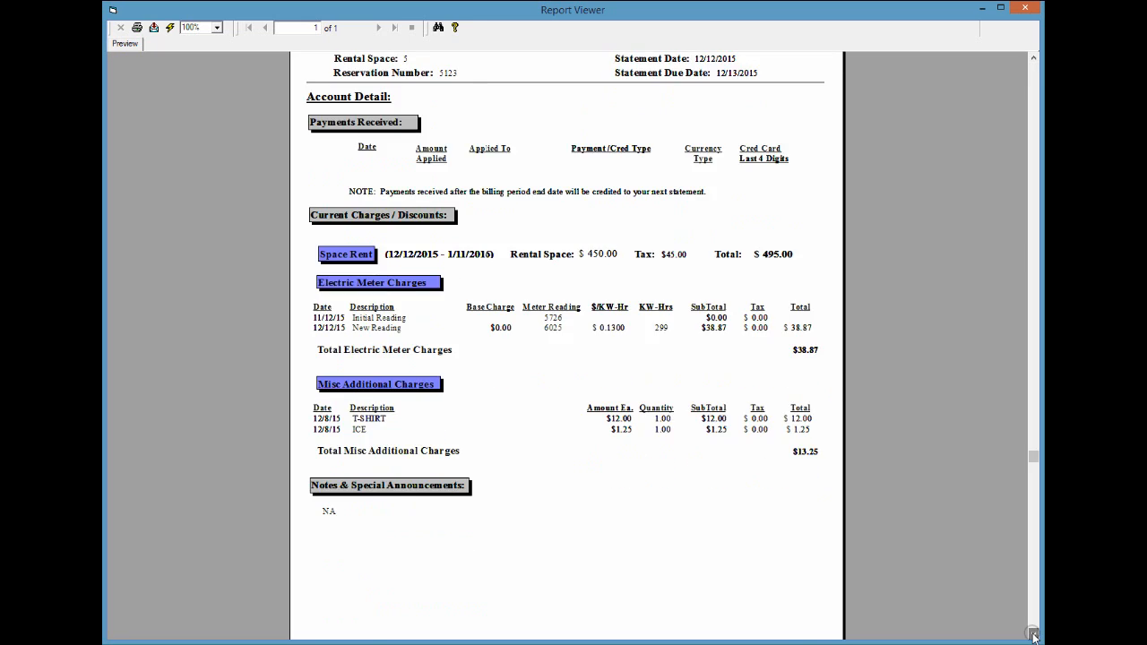
pyautogui.click(1033, 633)
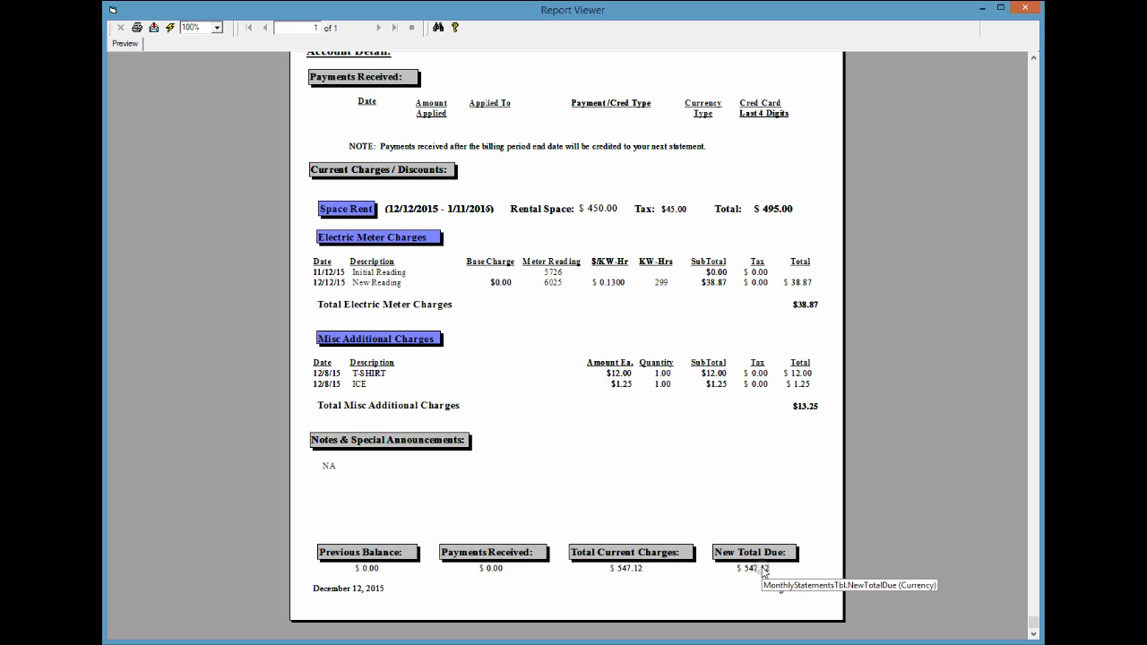
pyautogui.click(137, 28)
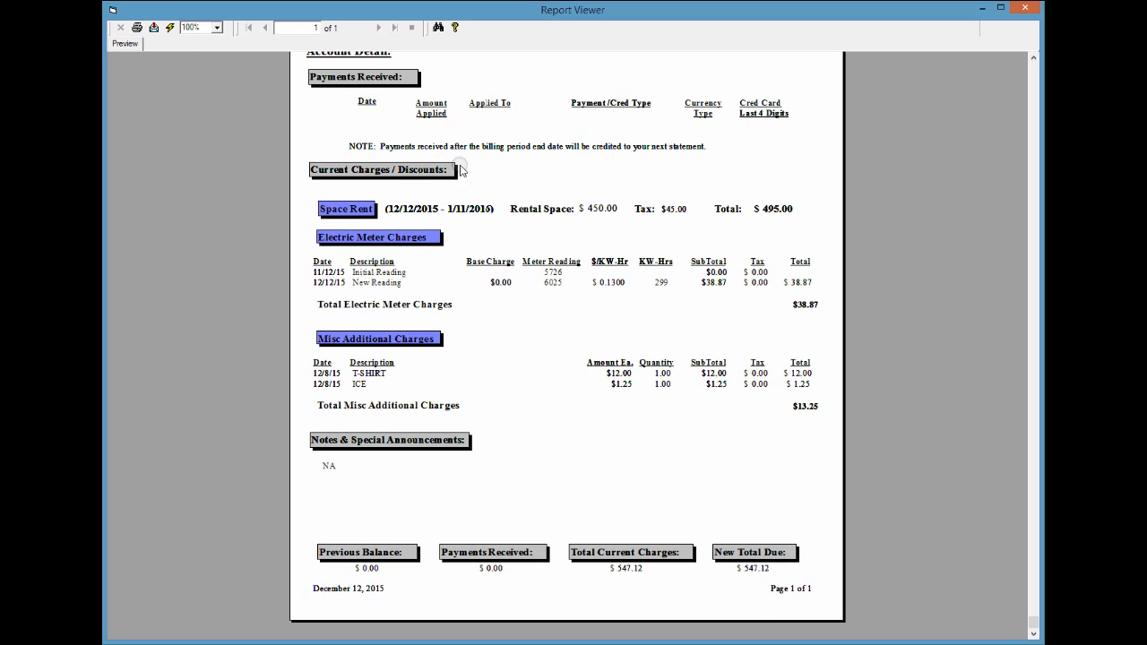
pyautogui.click(1024, 10)
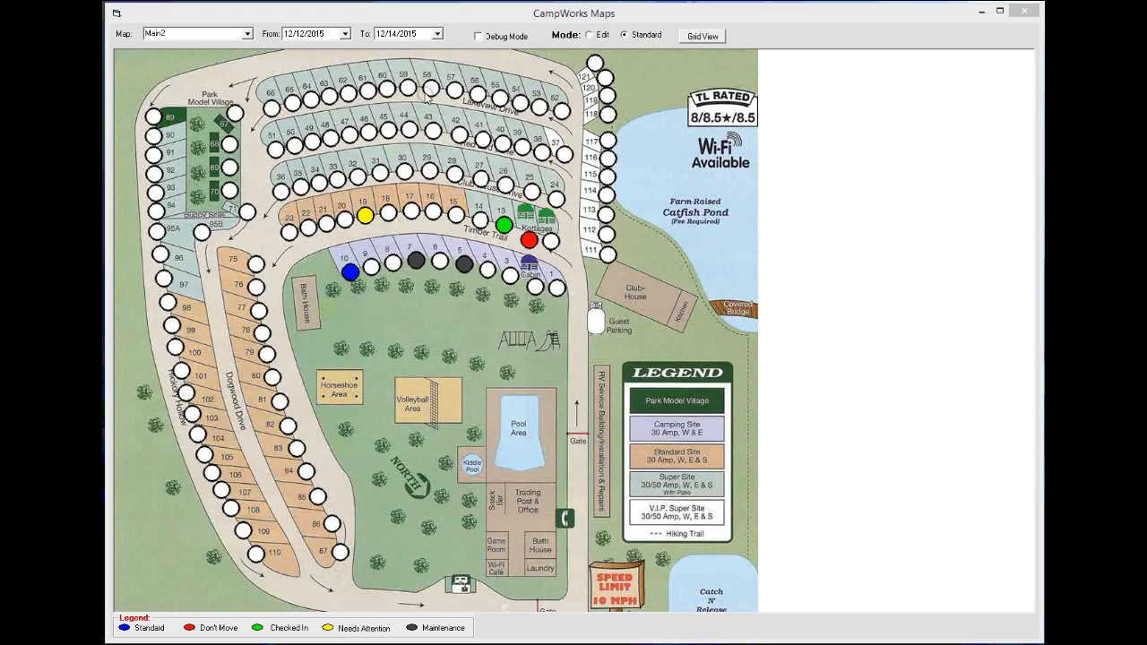
# - Set the map date range, trying 12/9–12/10/2015 before settling on 12/12–12/14/2015
pyautogui.click(345, 34)
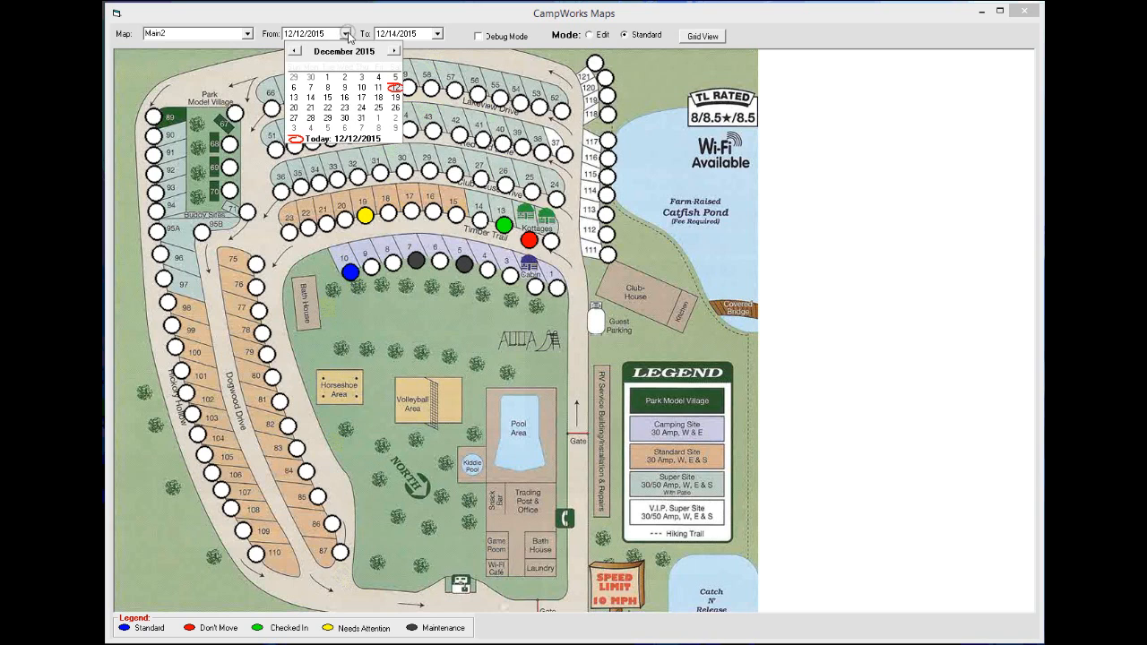
pyautogui.click(345, 87)
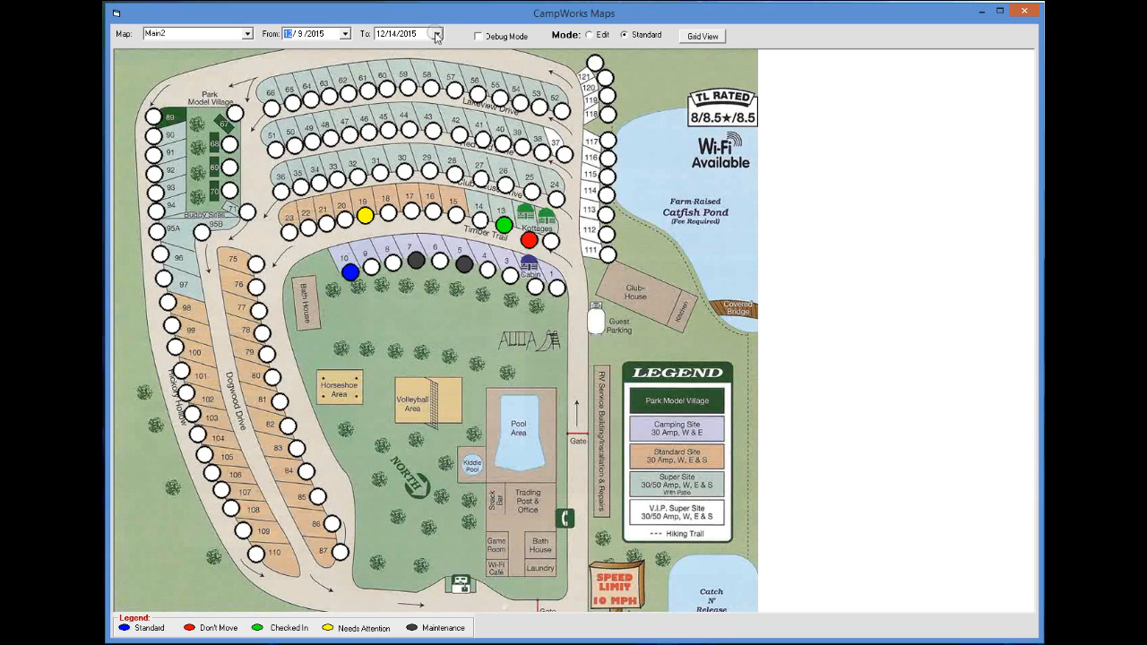
pyautogui.click(437, 34)
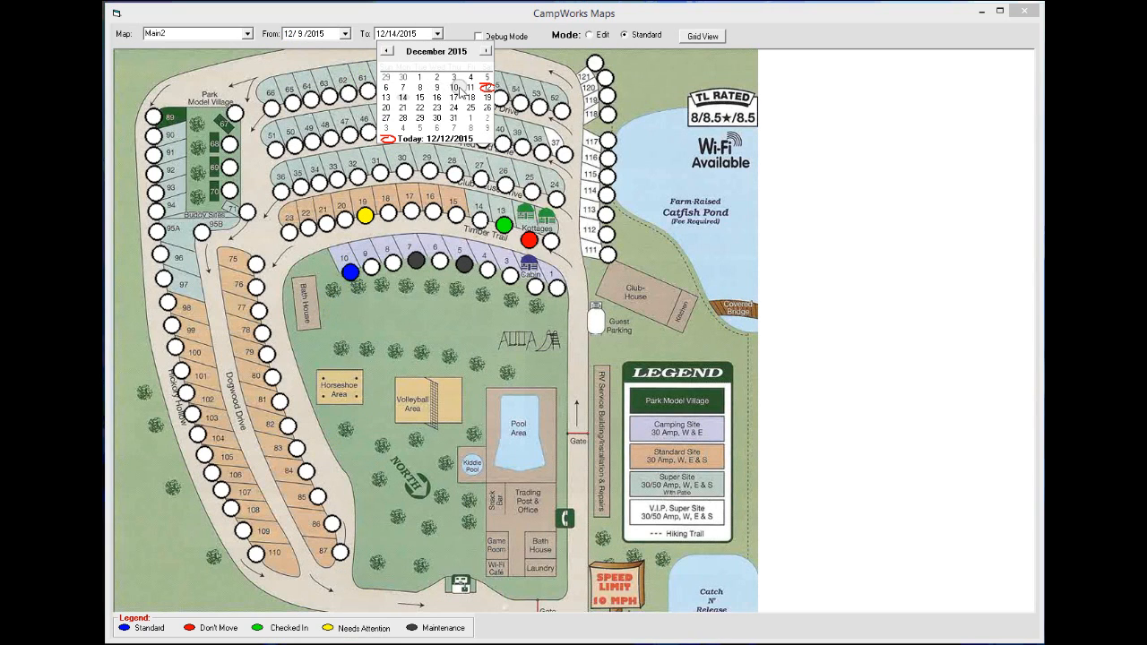
pyautogui.click(454, 88)
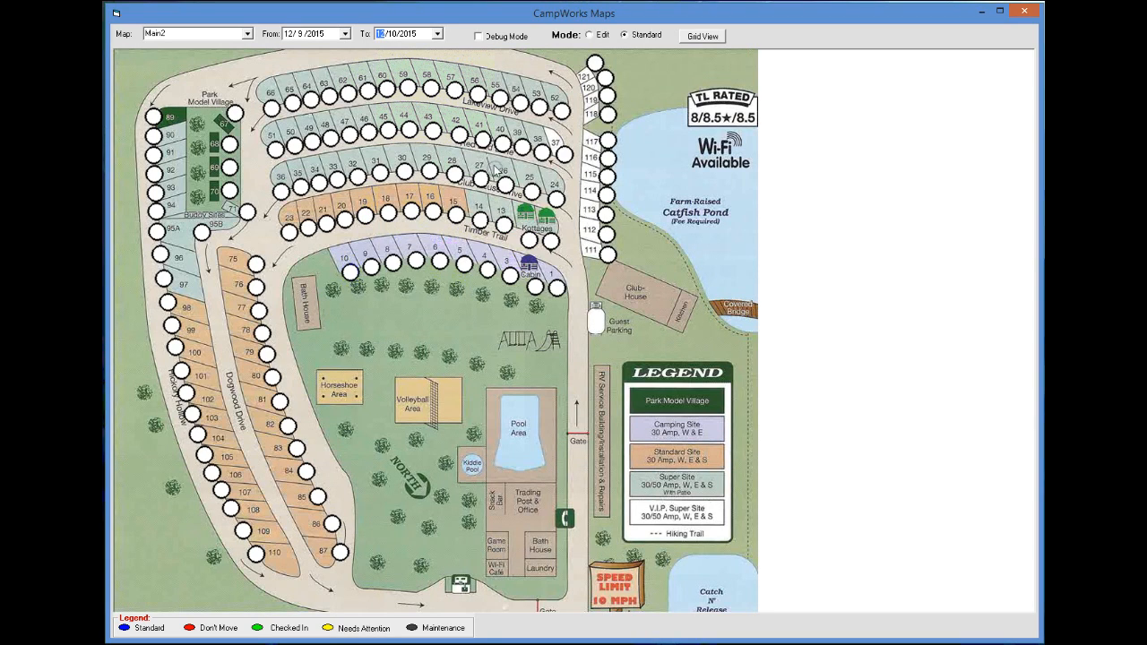
pyautogui.click(346, 34)
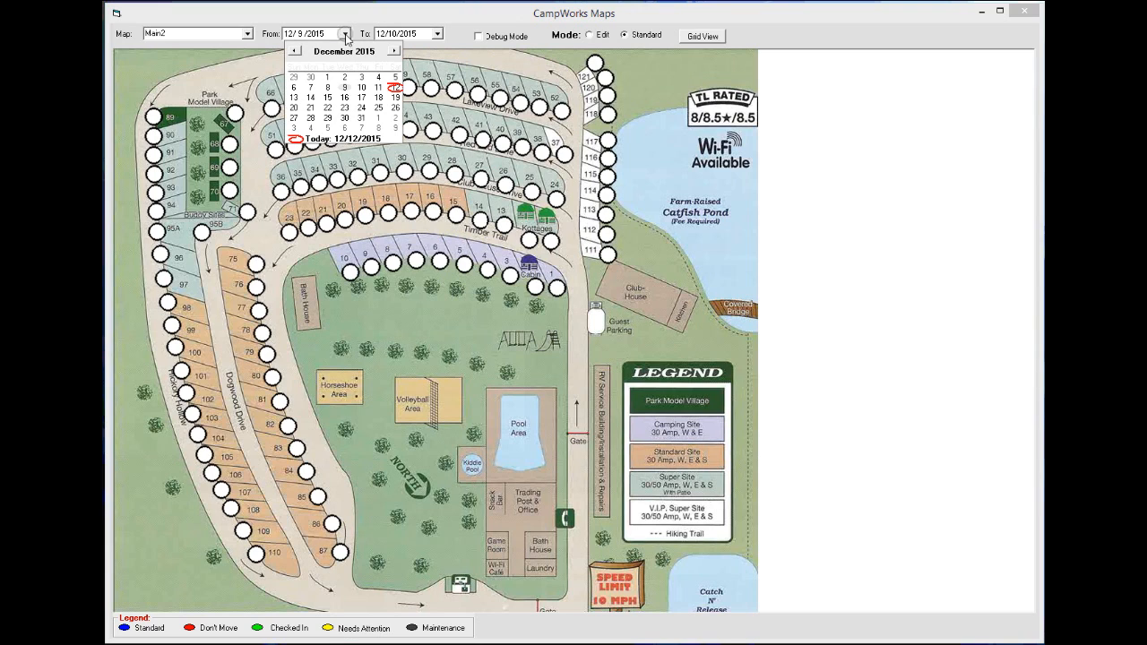
pyautogui.click(395, 87)
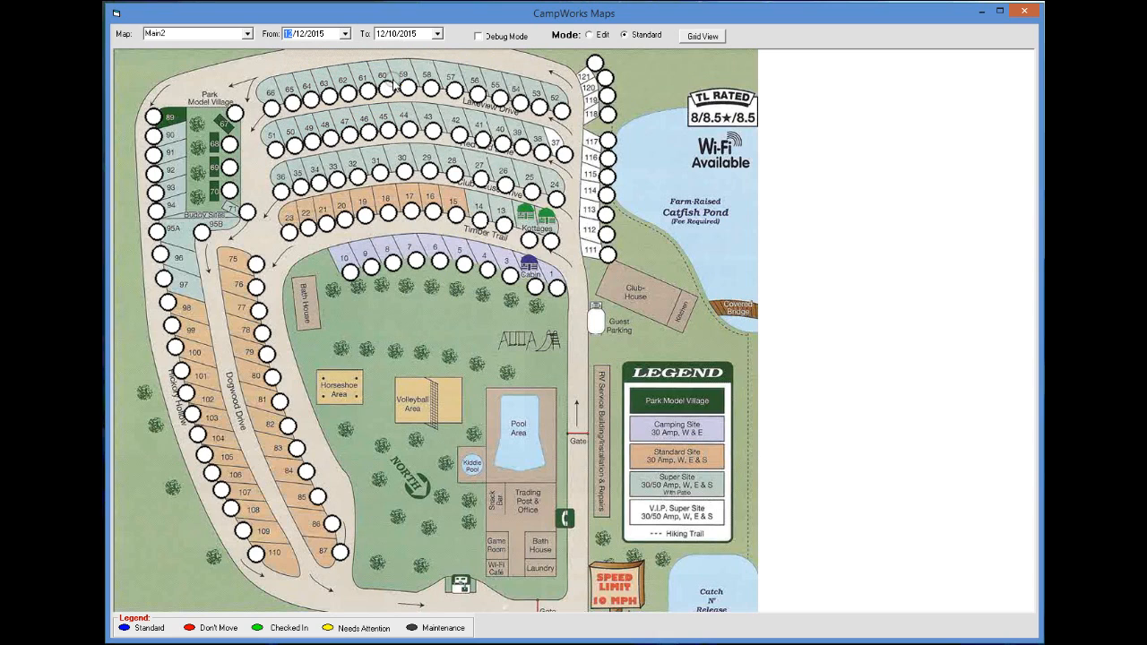
pyautogui.click(437, 33)
pyautogui.click(402, 99)
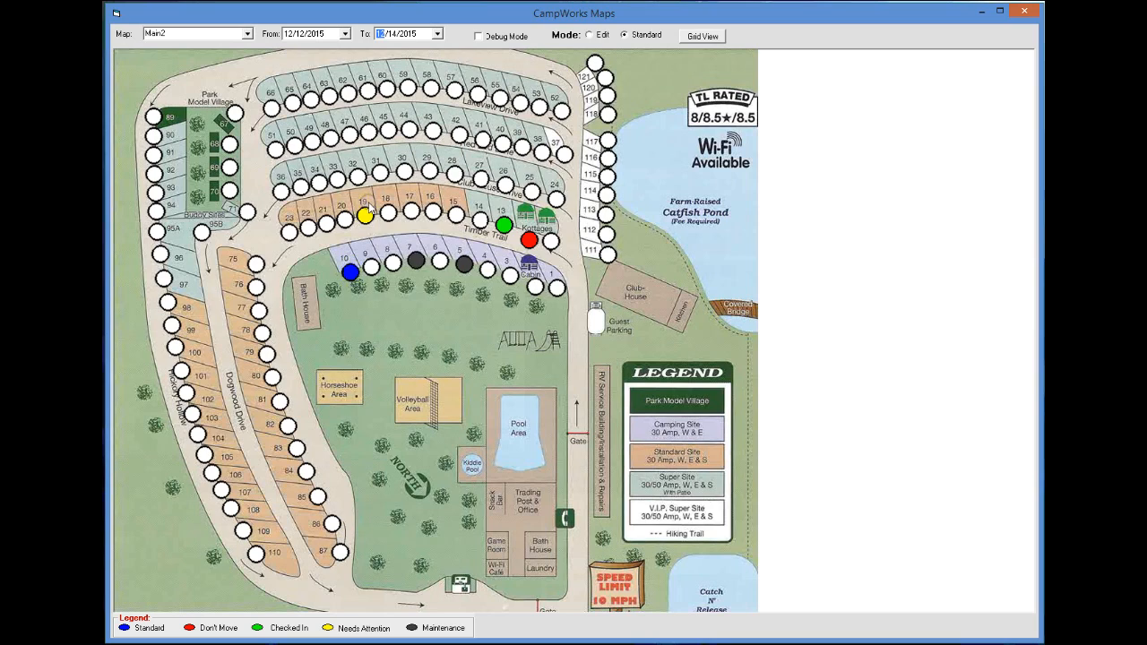
# - Inspect the reservation on site 19, then switch the map from Edit to Standard mode
pyautogui.click(365, 210)
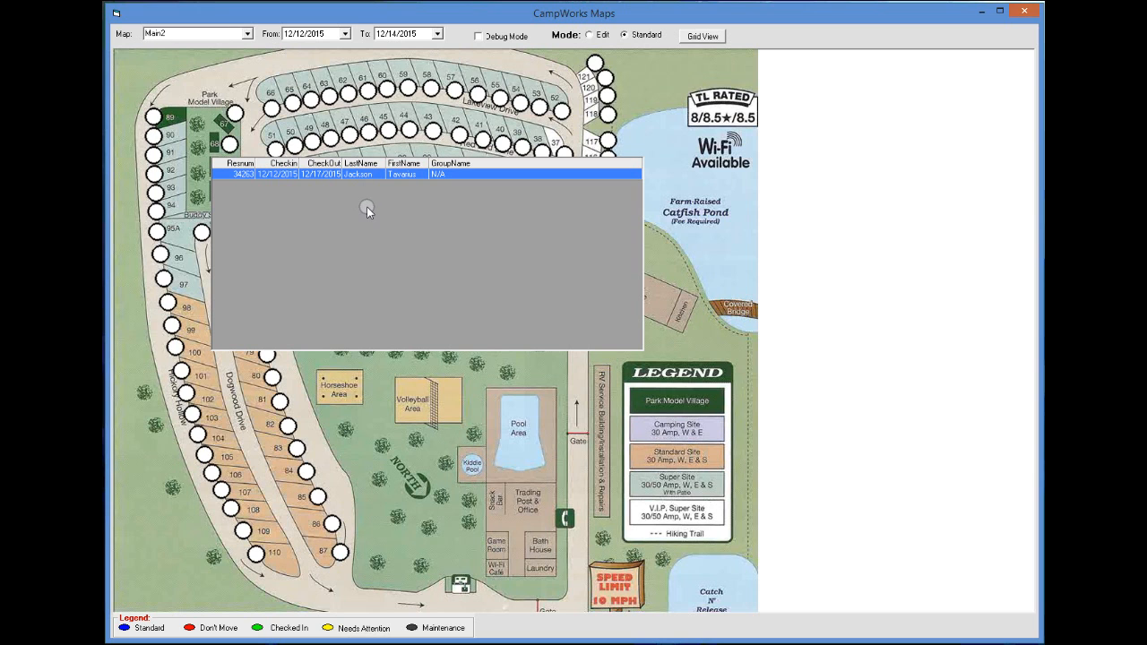
pyautogui.doubleClick(361, 175)
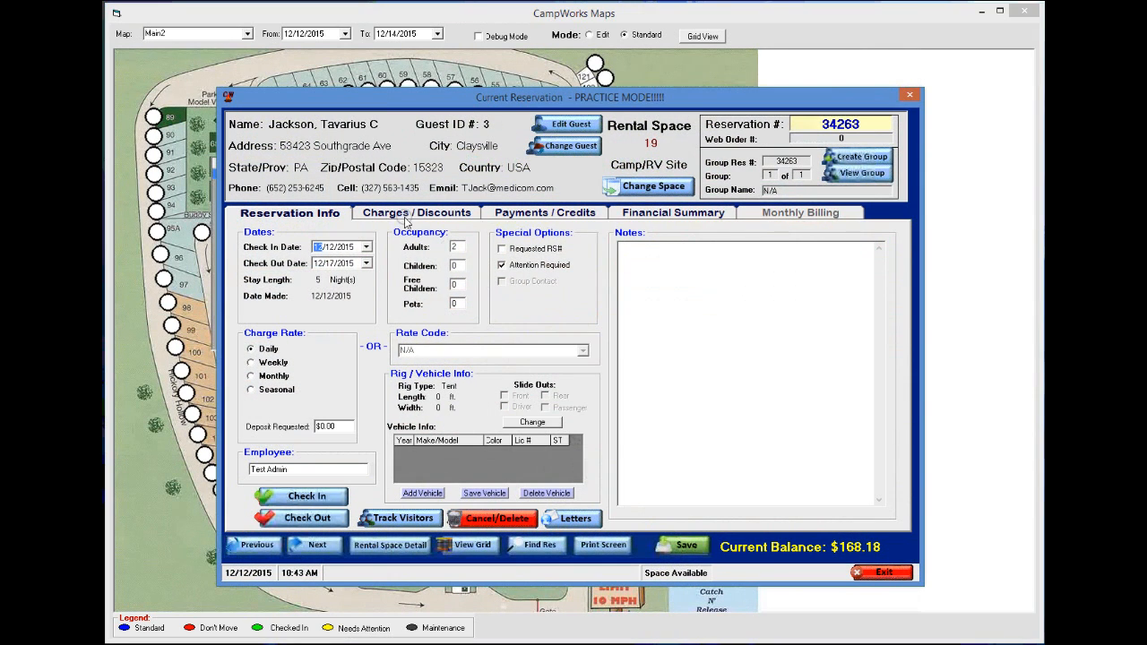
pyautogui.click(872, 564)
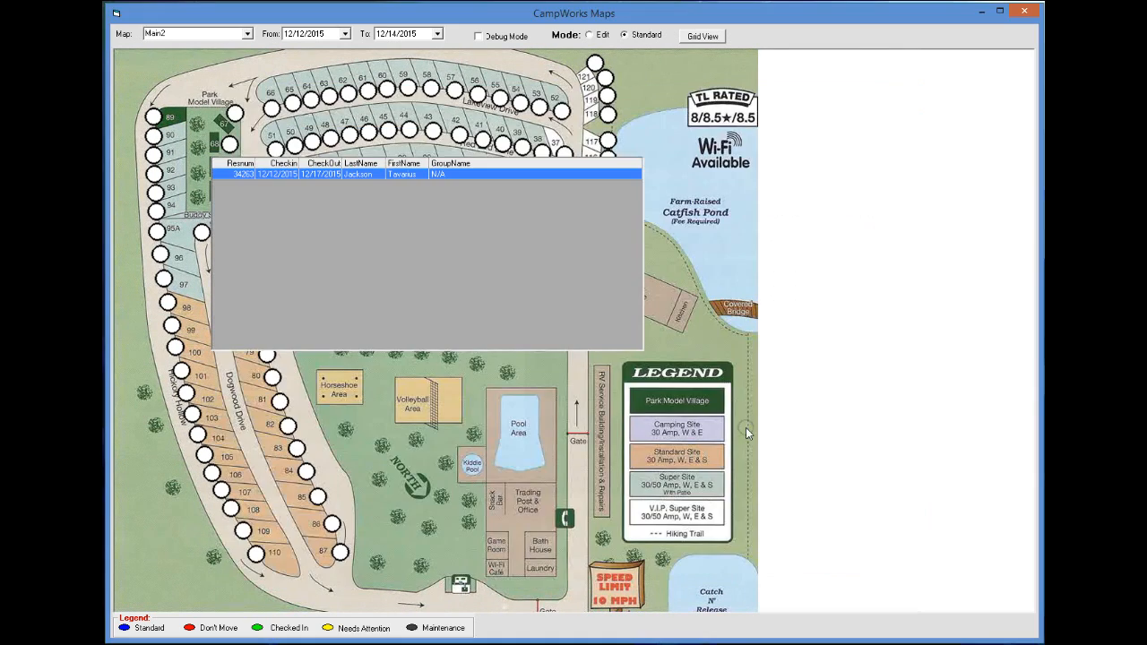
pyautogui.click(671, 255)
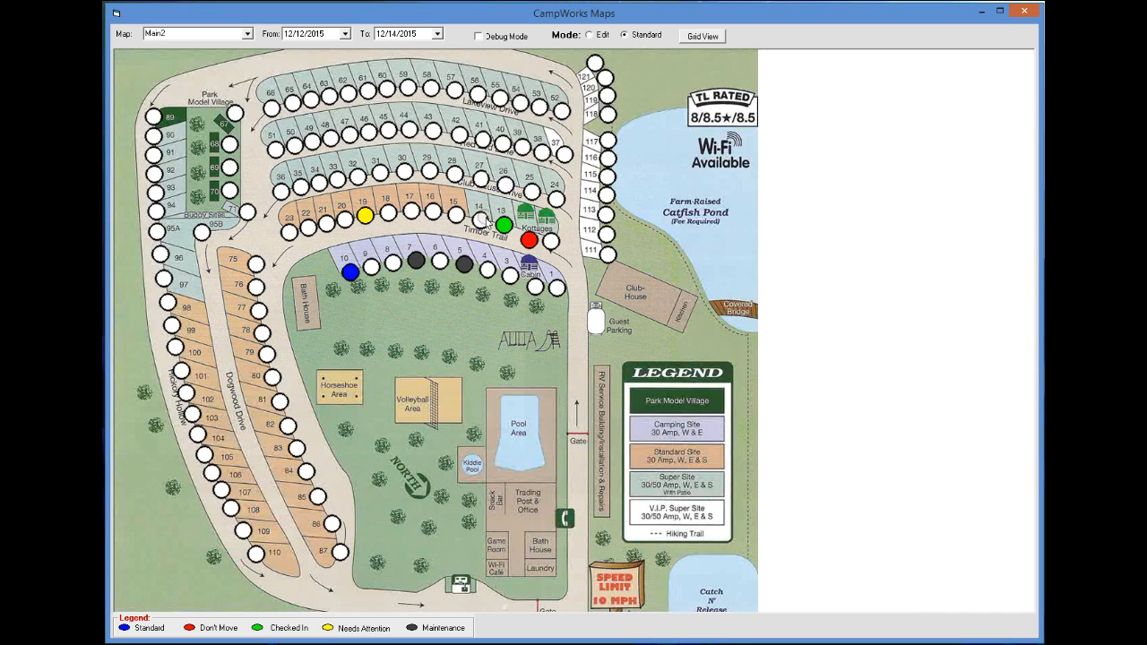
pyautogui.click(590, 35)
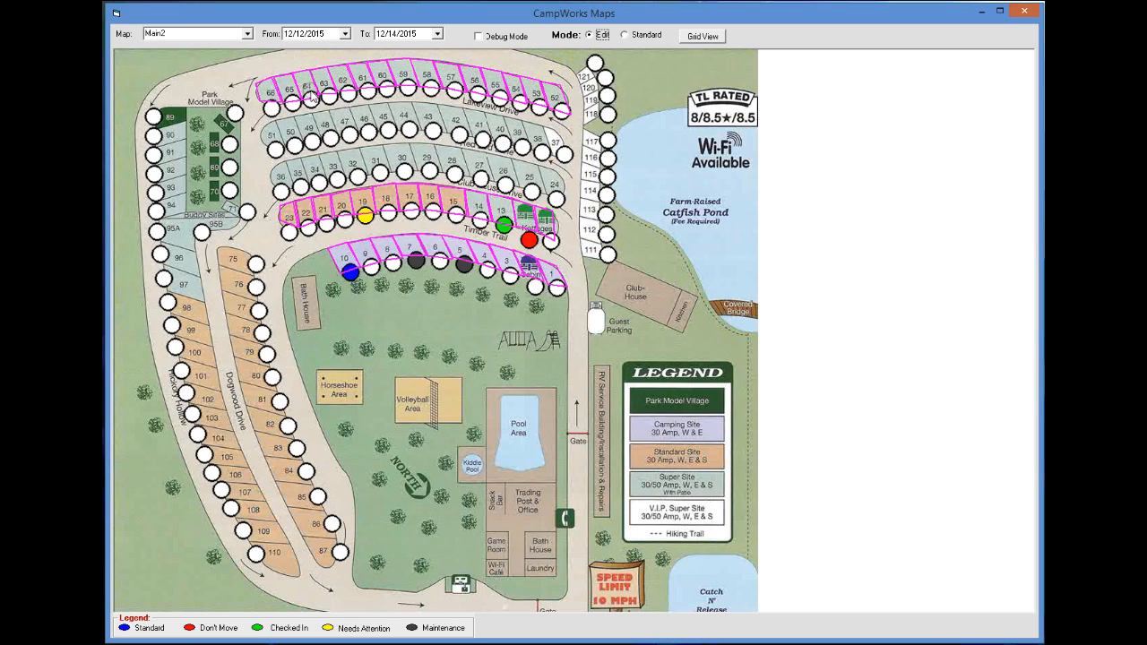
pyautogui.click(626, 36)
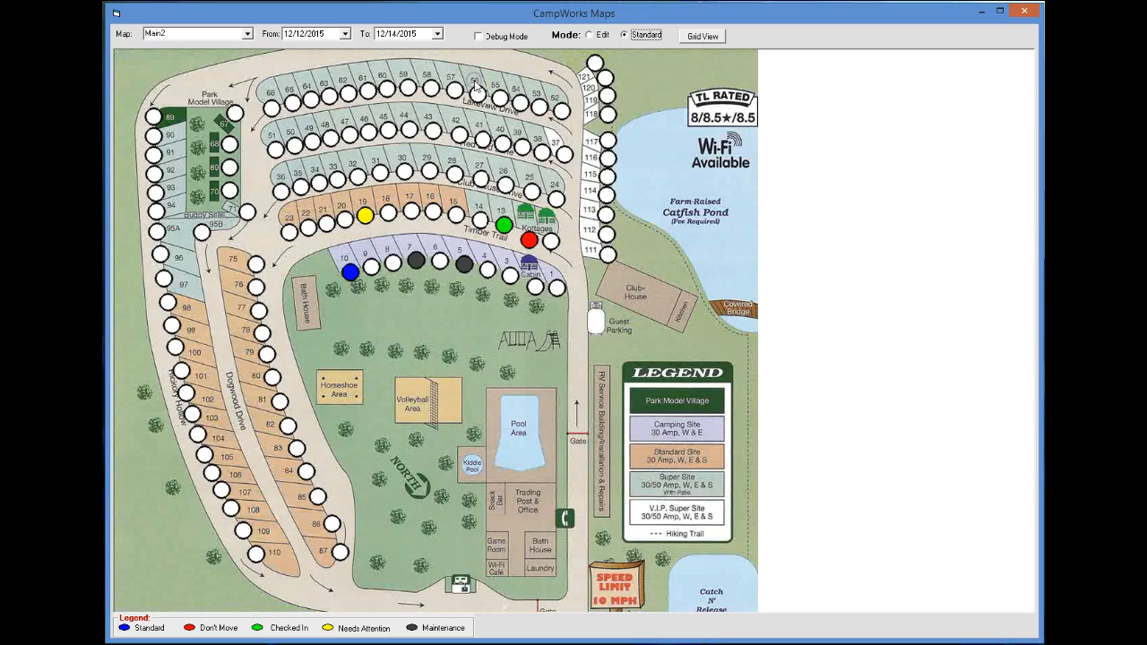
# - Start a P15 reservation for 12/12–12/14/2015 for a returning guest found by last name
pyautogui.click(454, 205)
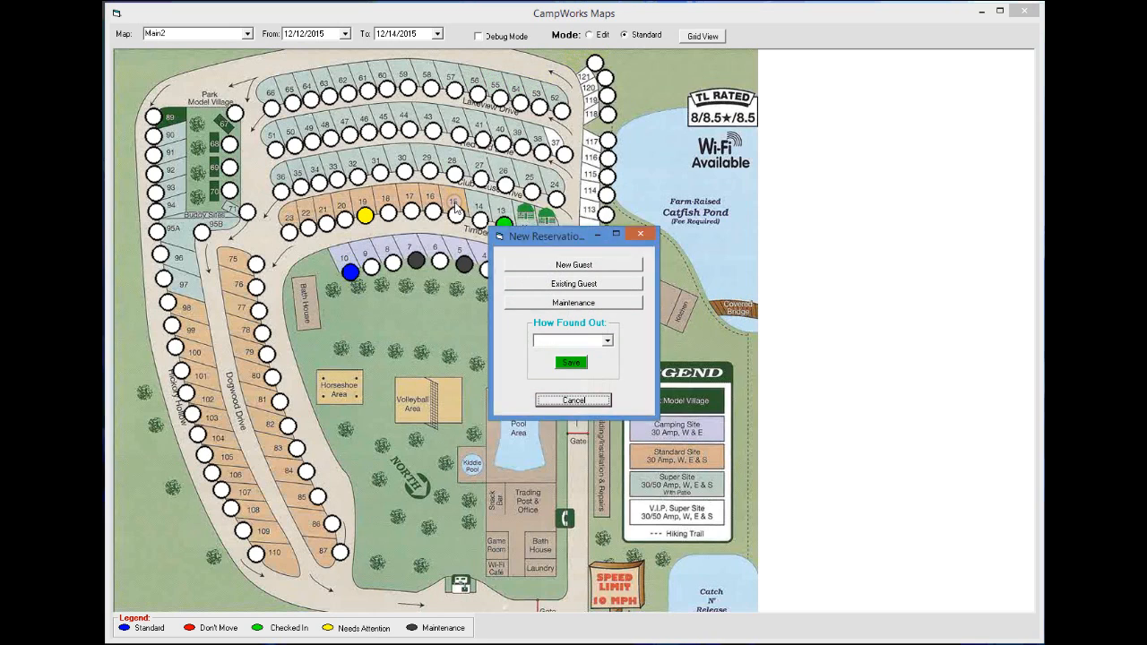
pyautogui.click(576, 283)
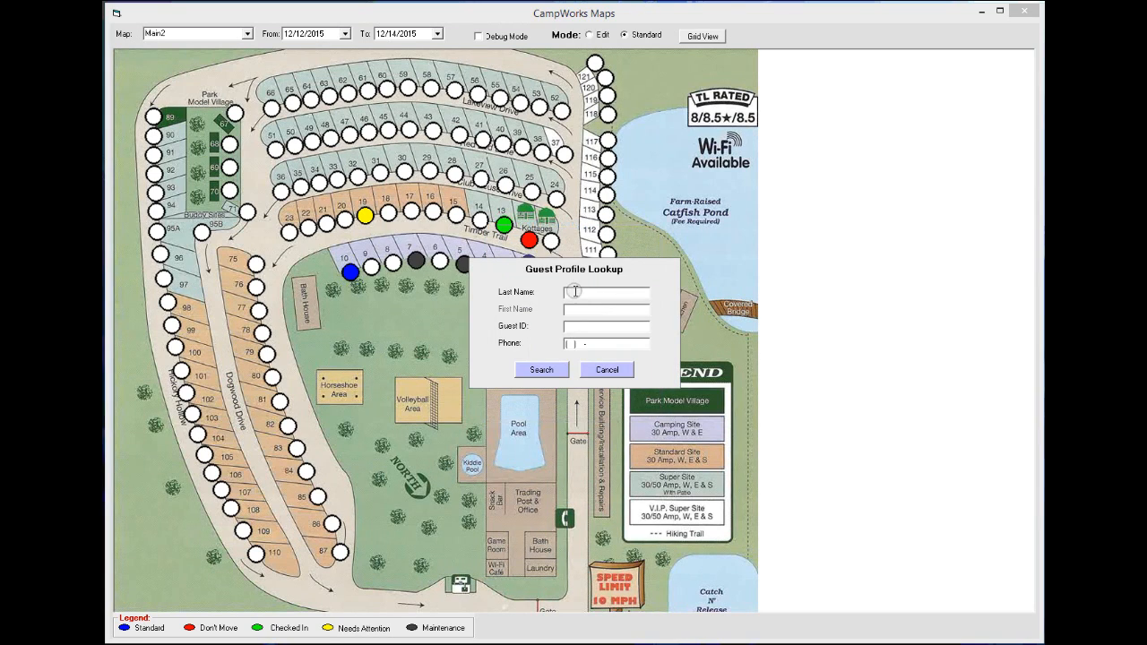
pyautogui.write('j')
pyautogui.press('Return')
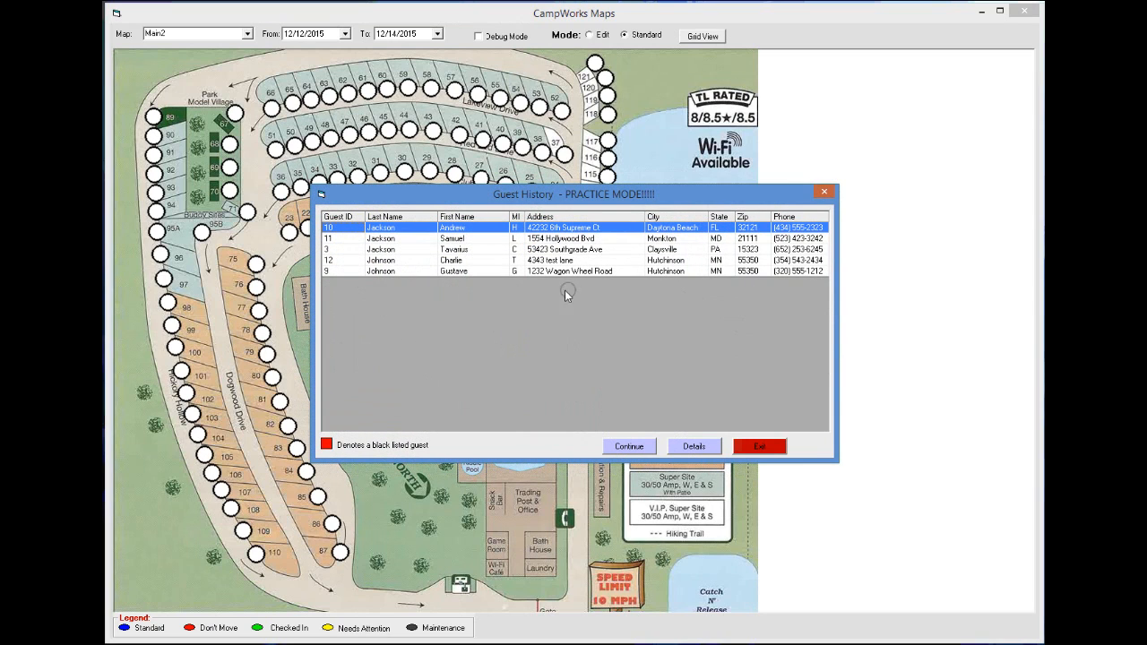
pyautogui.click(392, 249)
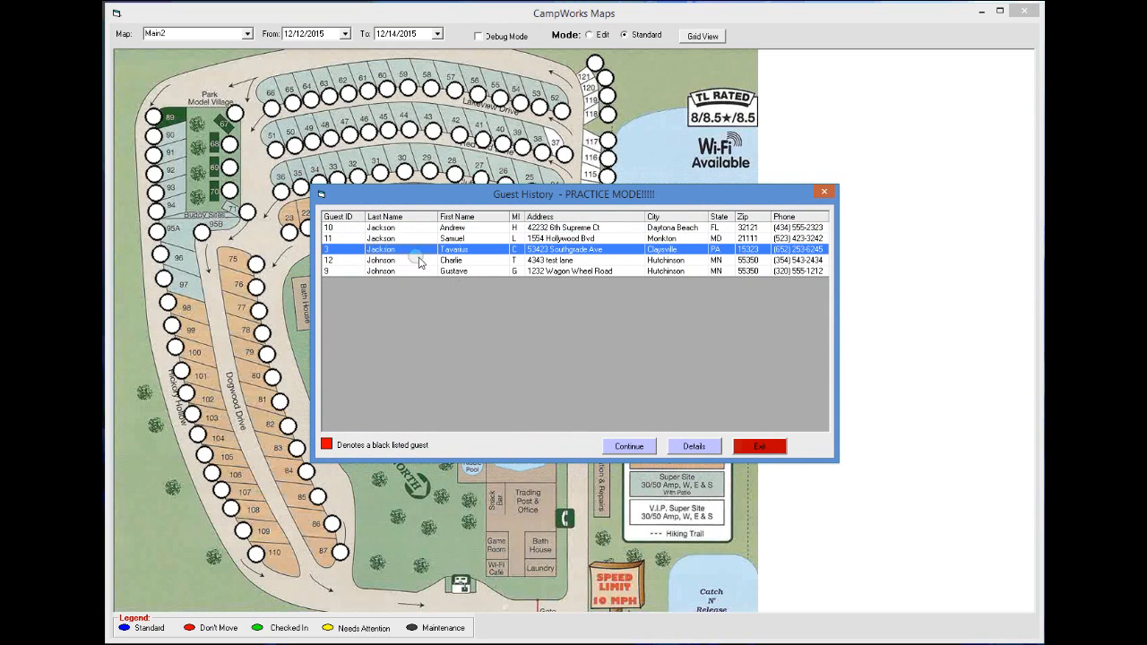
pyautogui.click(403, 238)
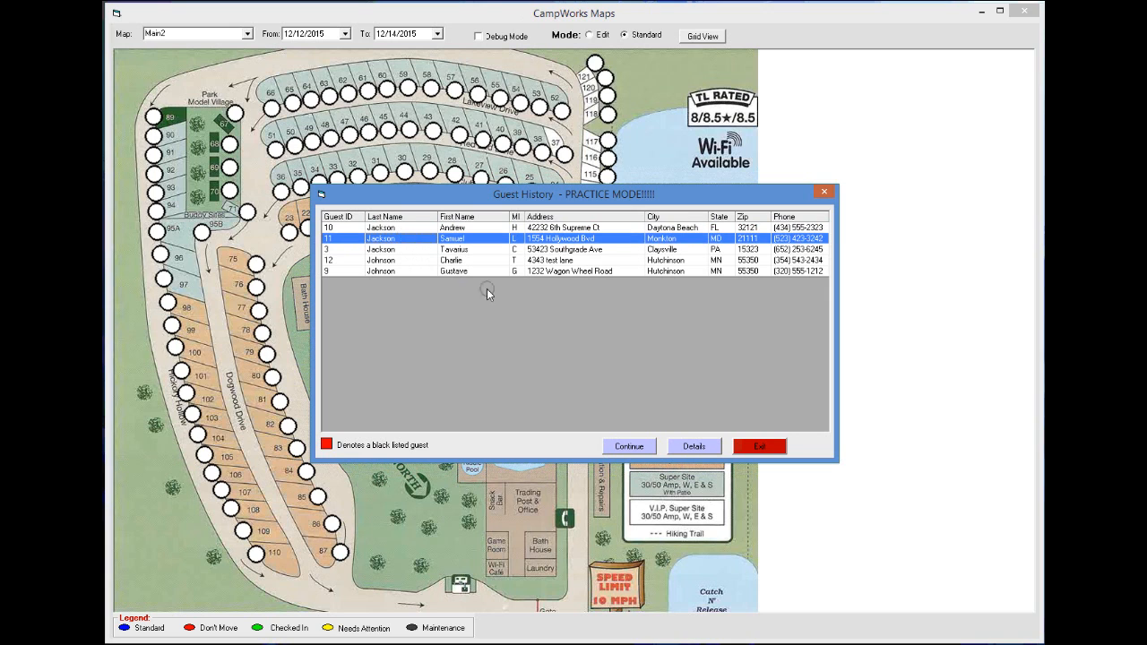
pyautogui.click(638, 446)
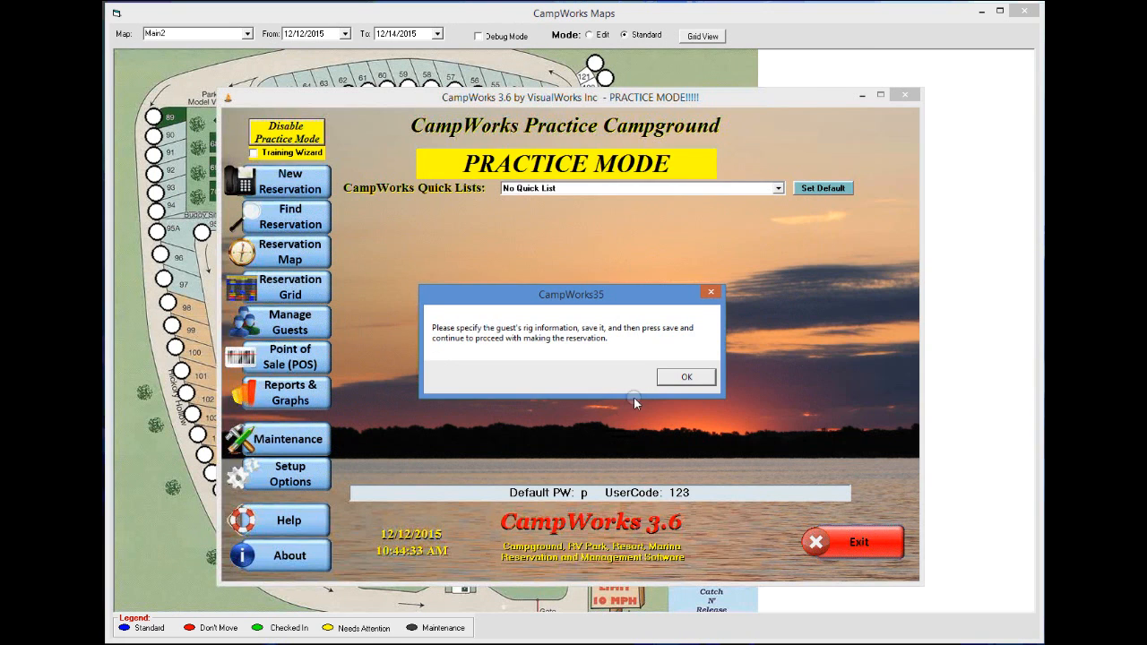
pyautogui.click(683, 377)
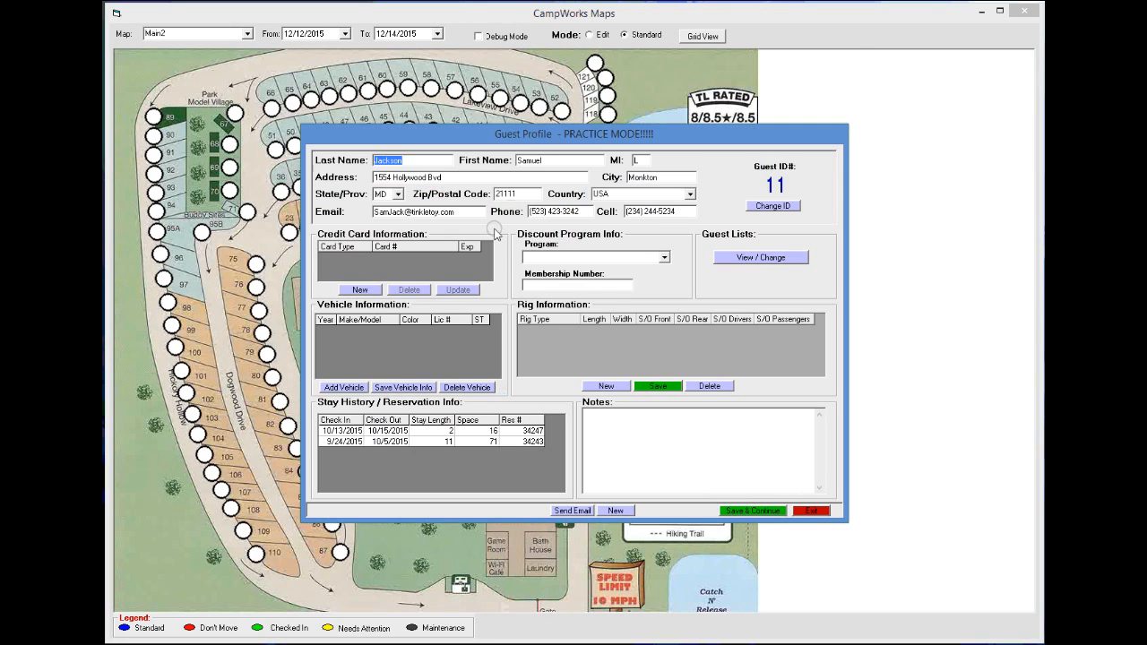
pyautogui.click(753, 511)
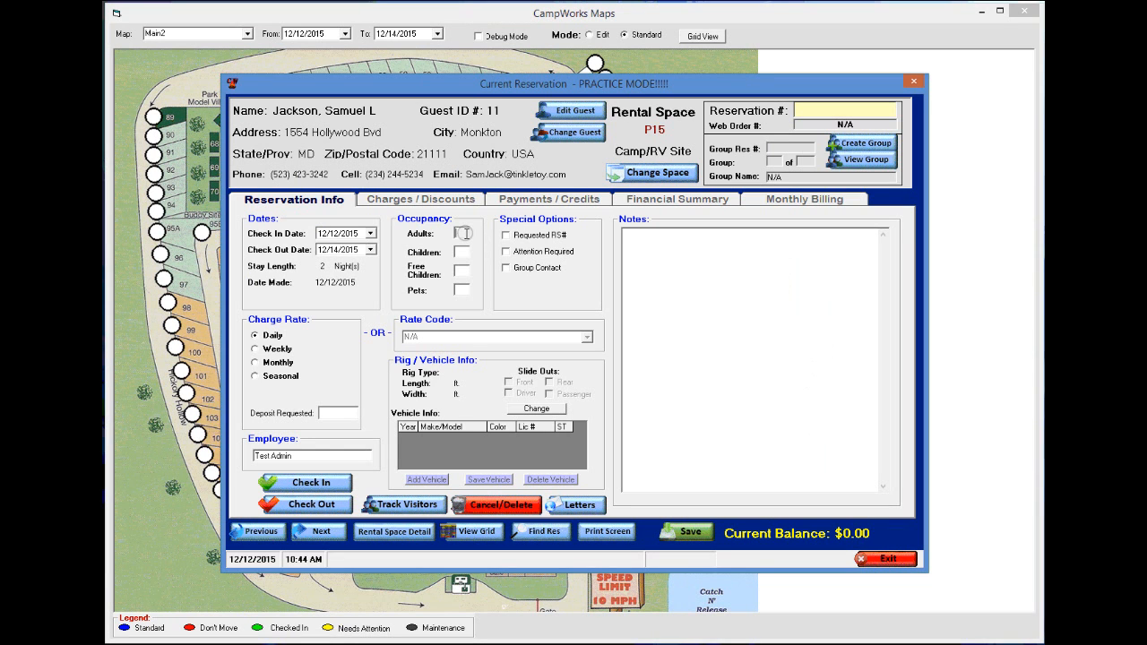
# - Save the P15 reservation for 2 adults and 2 children without rig info ($70.53), then close it
pyautogui.click(464, 233)
pyautogui.write('22')
pyautogui.click(687, 530)
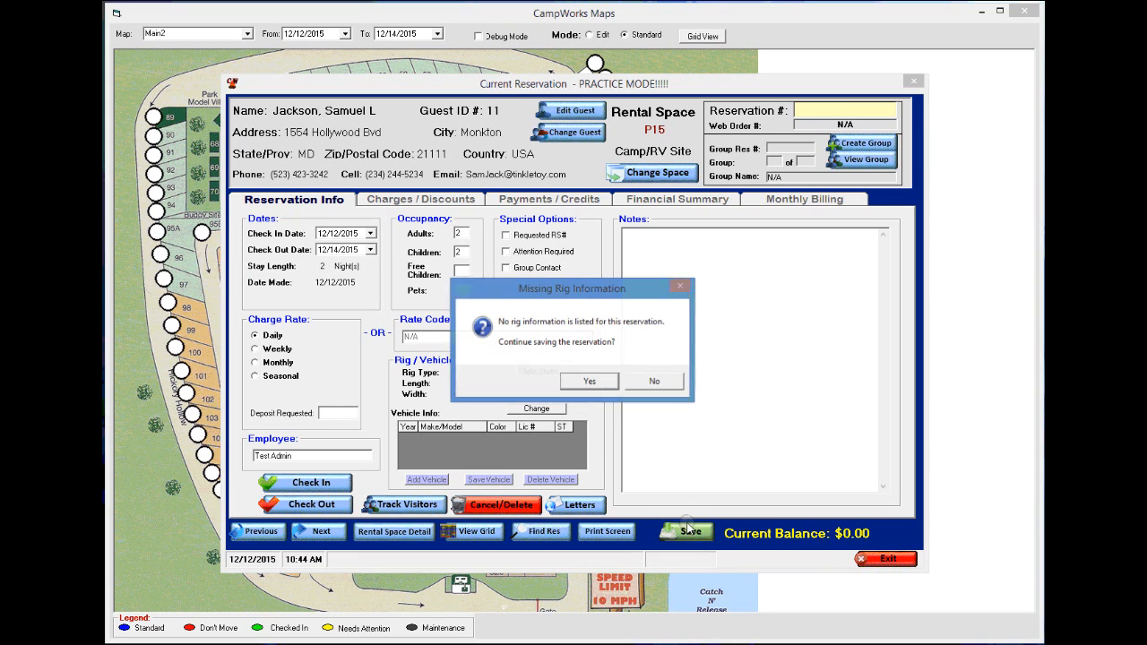
pyautogui.click(593, 383)
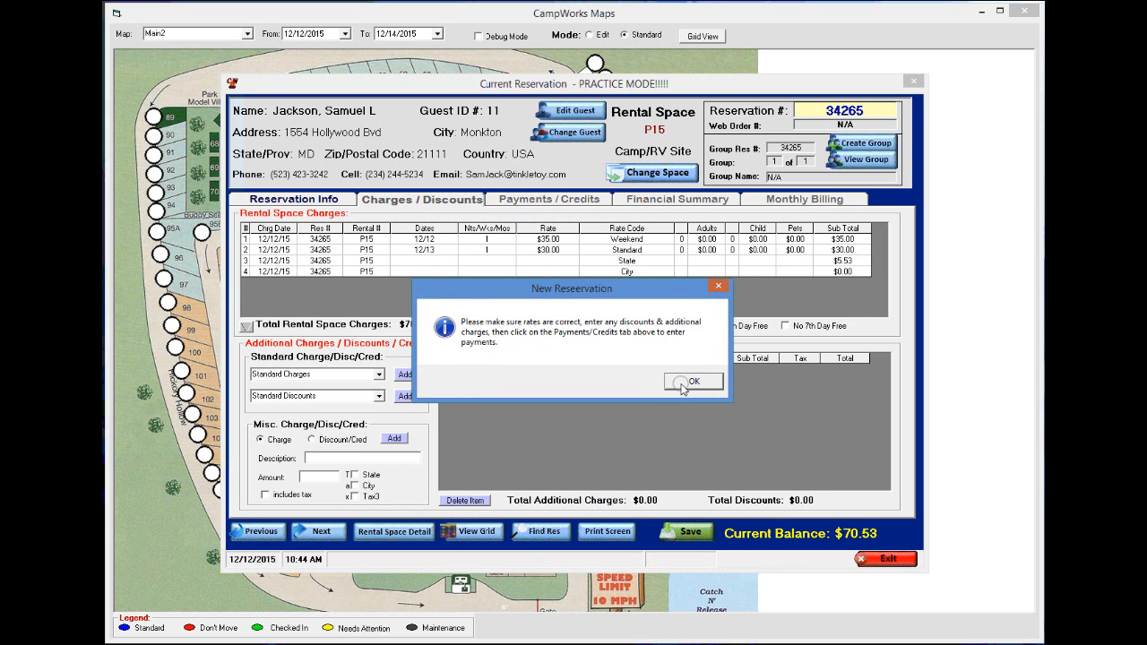
pyautogui.click(683, 385)
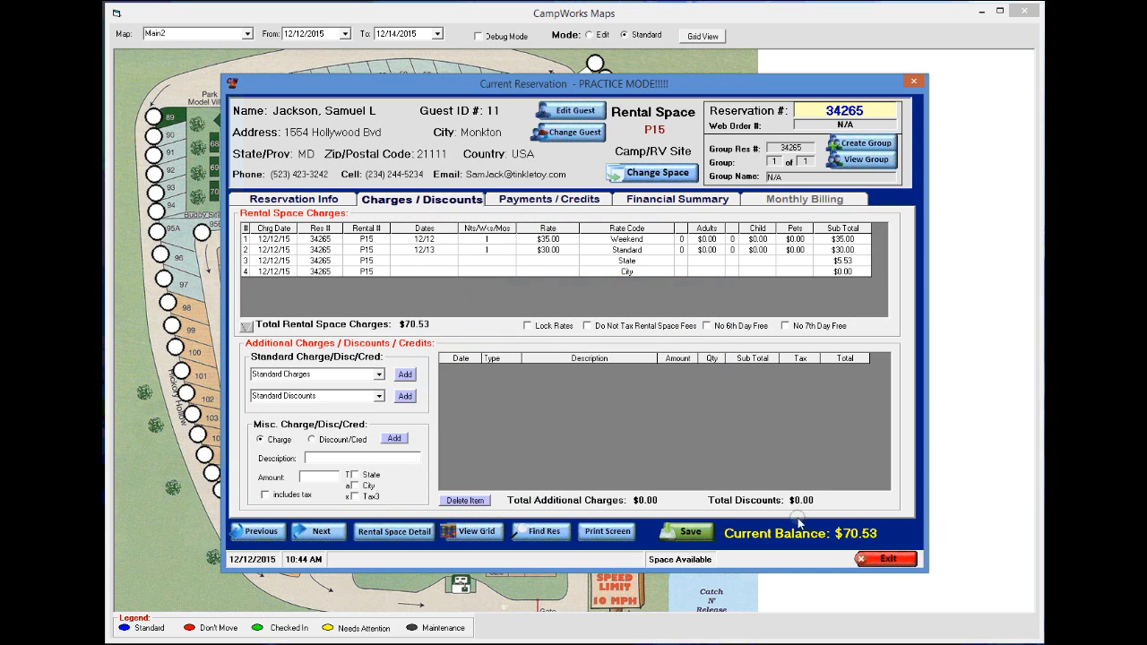
pyautogui.click(885, 559)
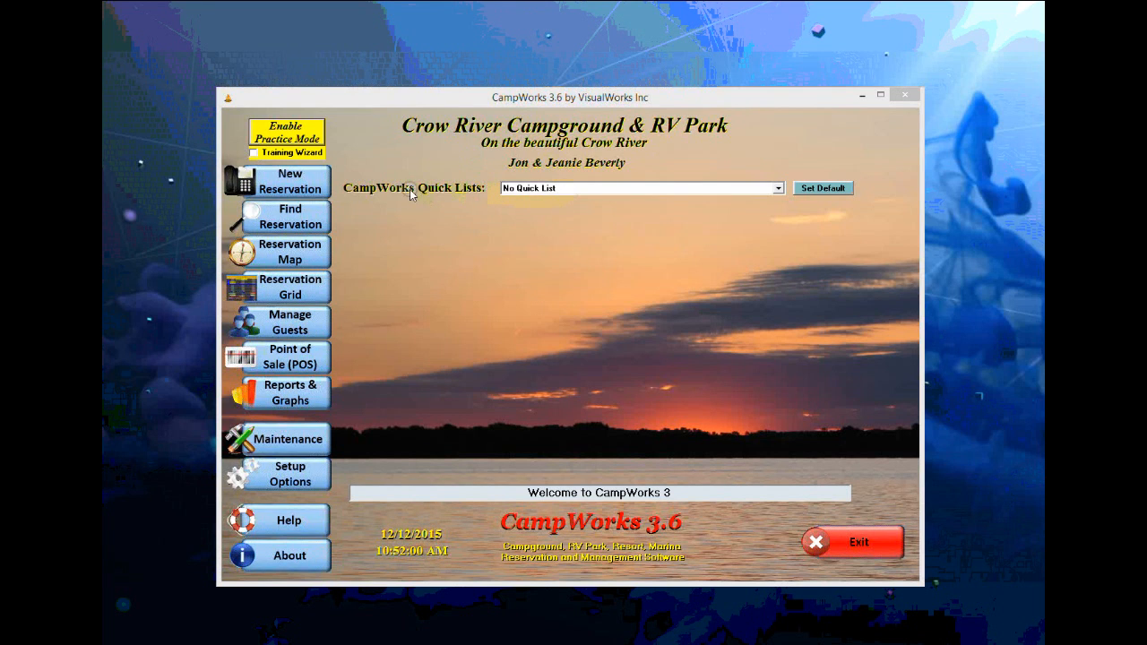
# - Open the Find Reservations window from the main screen
pyautogui.click(309, 186)
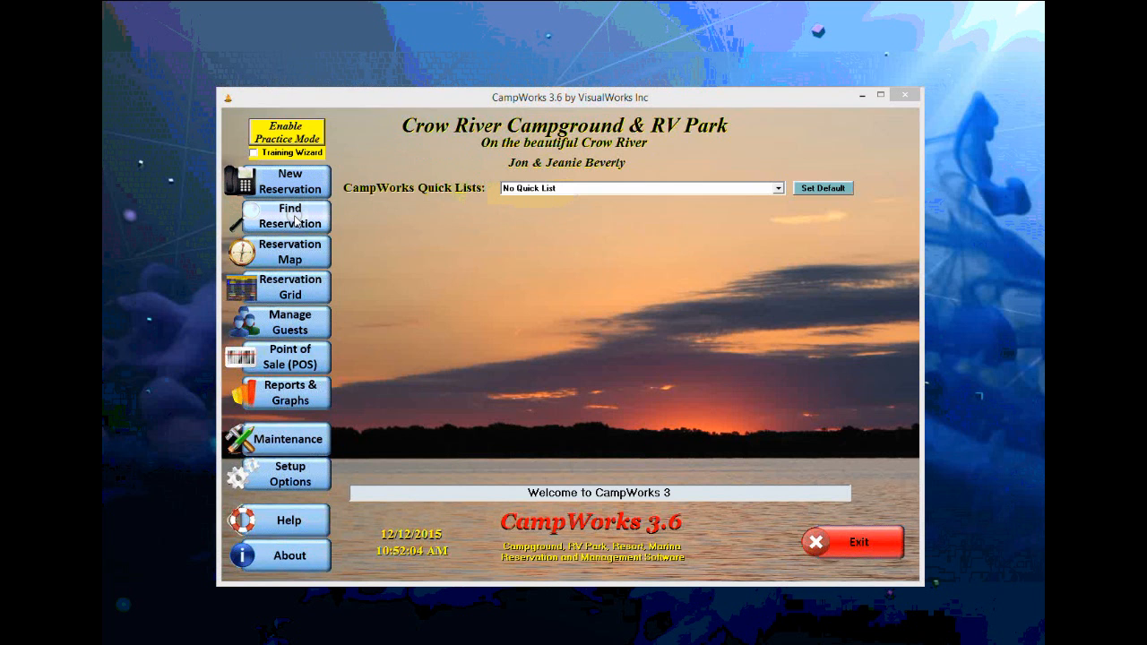
pyautogui.click(296, 220)
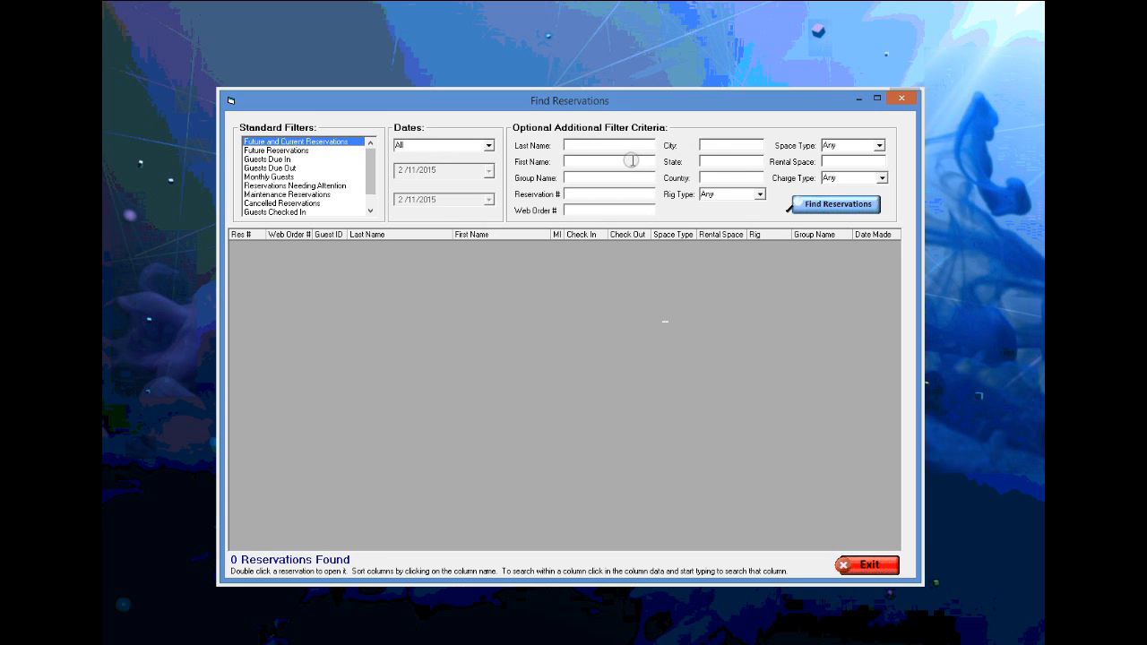
# - Search reservations by guest last name
pyautogui.click(594, 144)
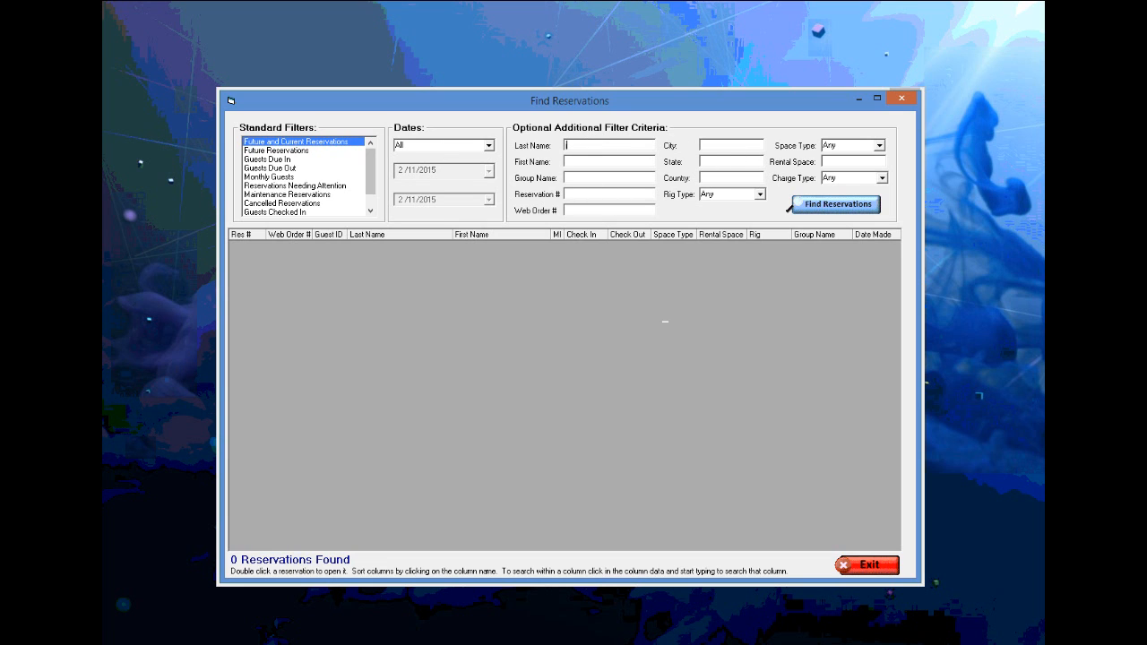
pyautogui.click(833, 206)
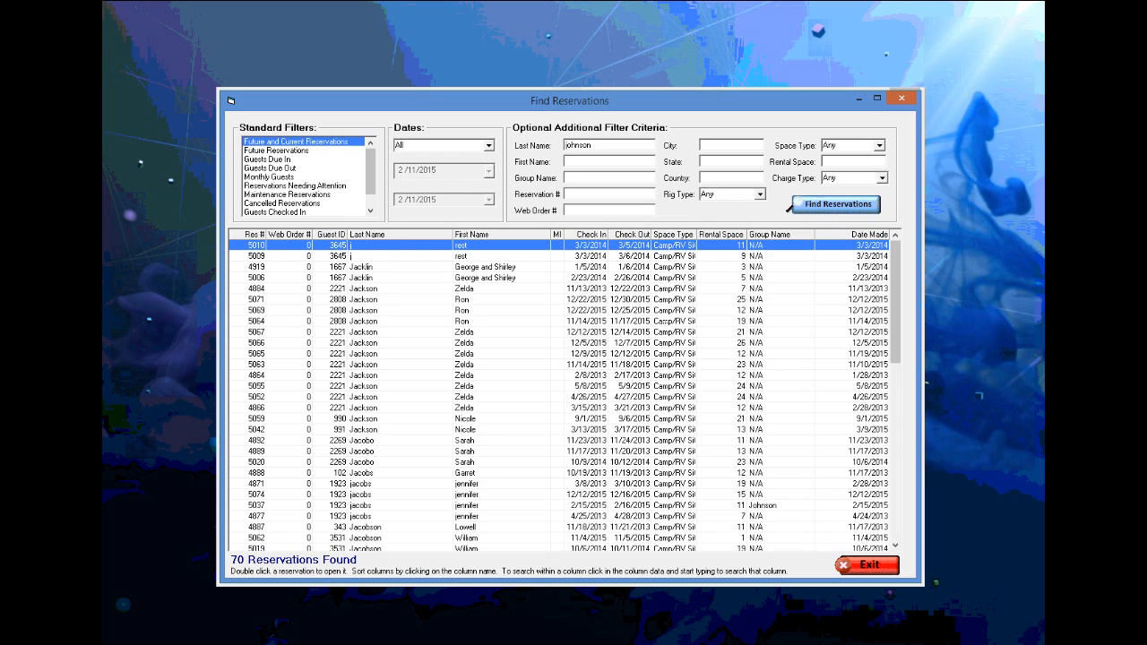
pyautogui.click(812, 206)
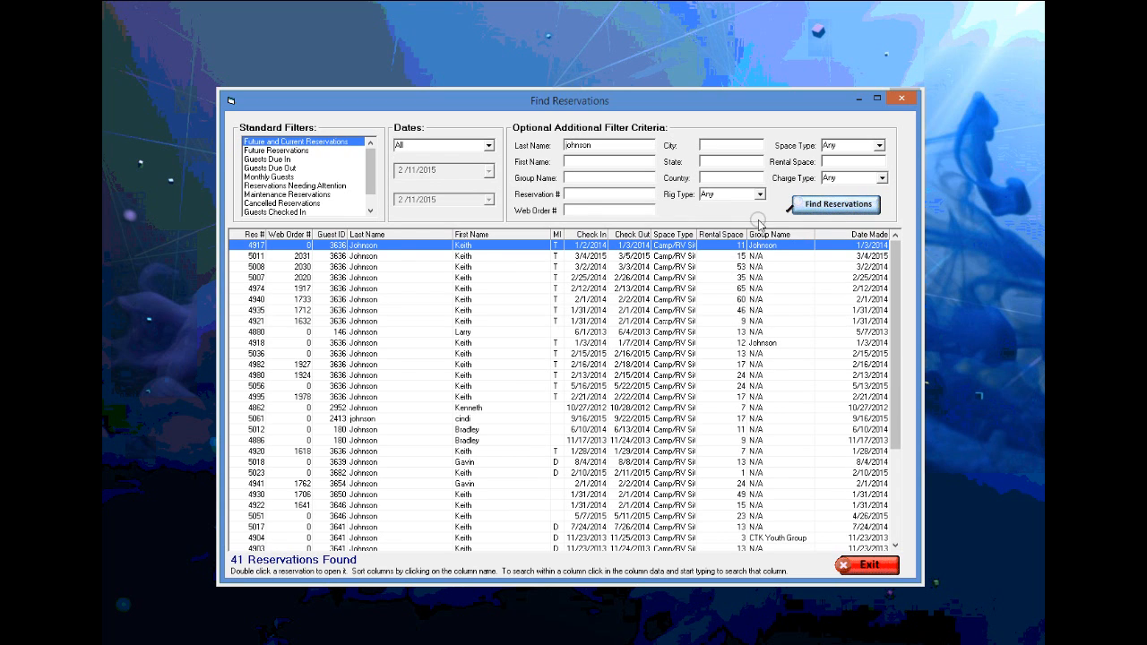
# - Narrow the search with a first-name initial to six matches and open reservation 5018 for space 13
pyautogui.click(583, 160)
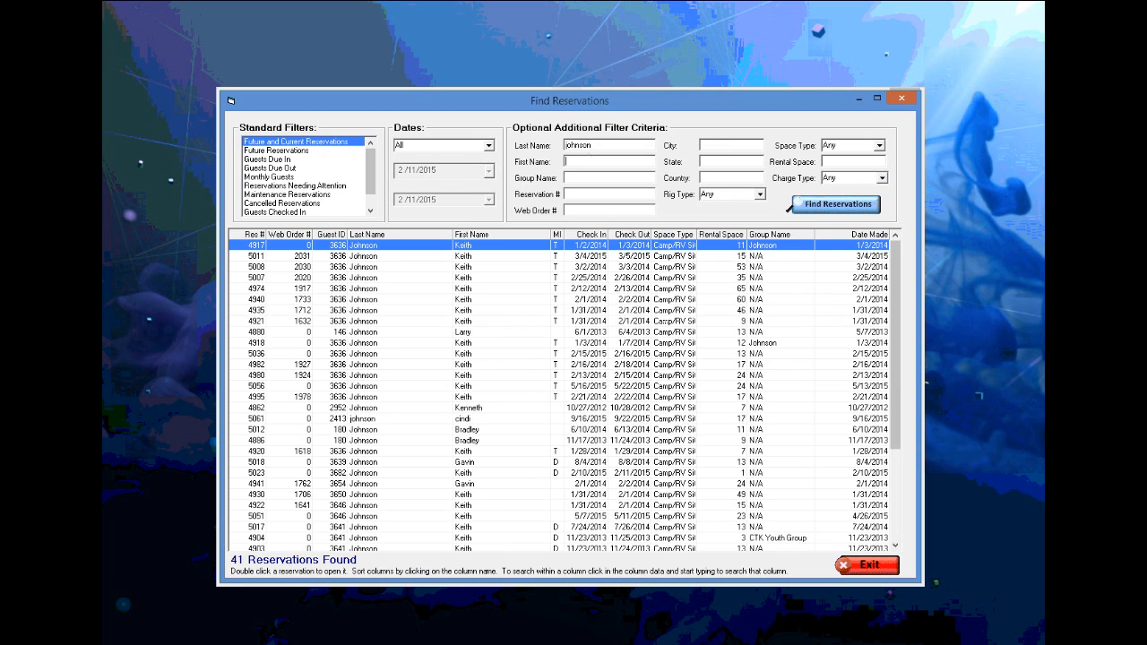
pyautogui.write('k')
pyautogui.click(838, 205)
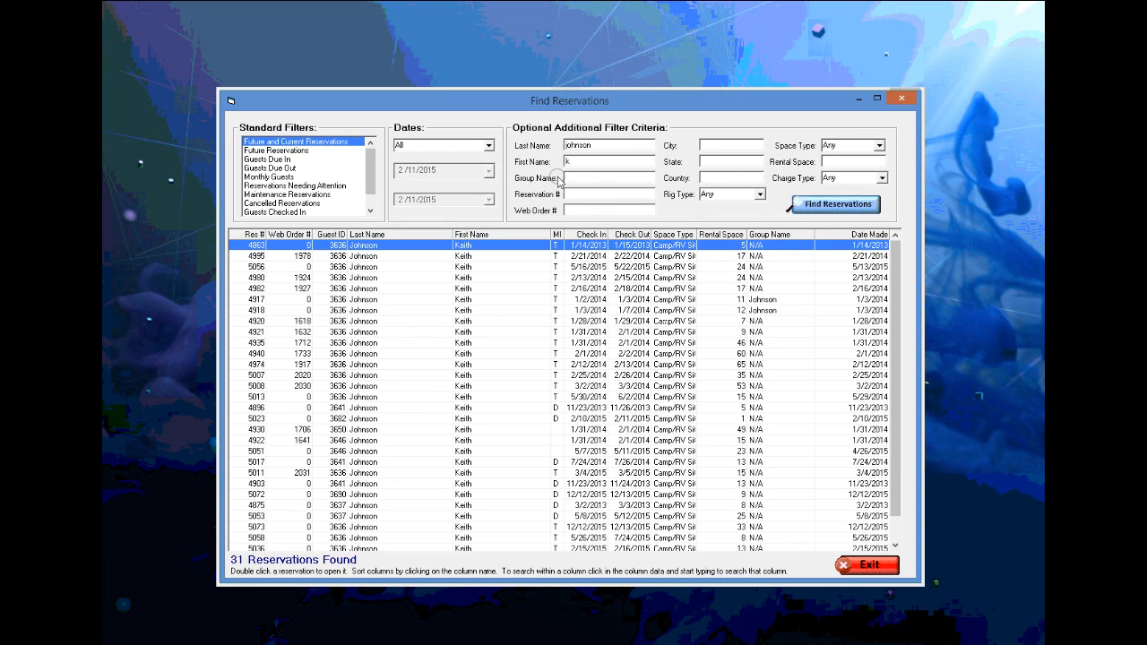
pyautogui.click(580, 162)
pyautogui.click(805, 203)
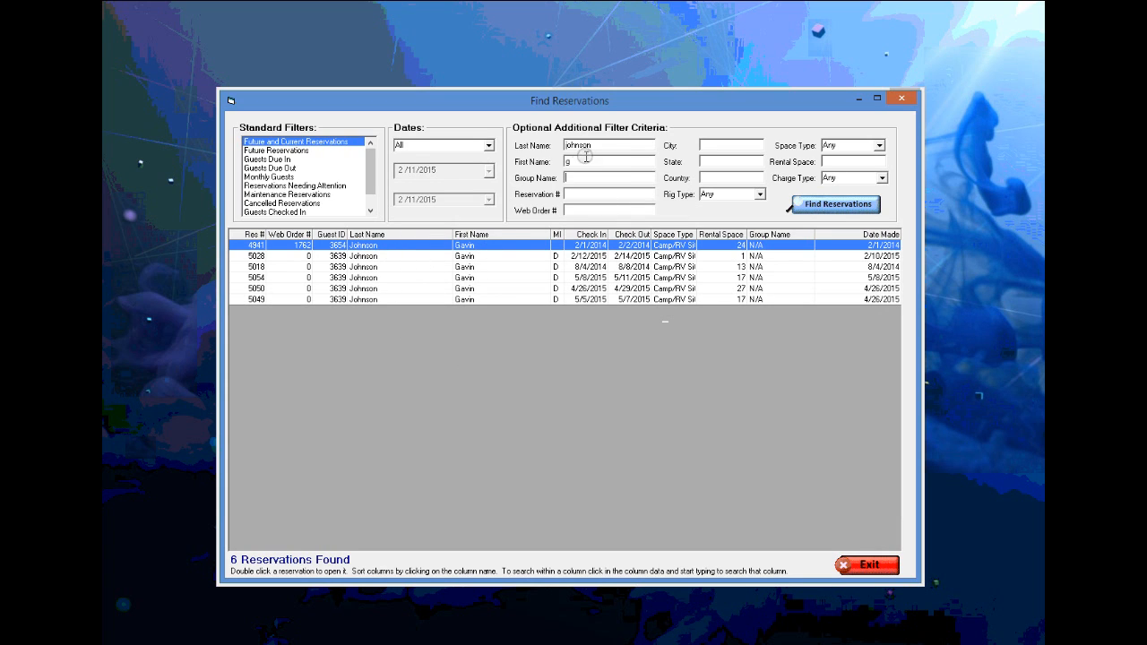
pyautogui.doubleClick(393, 265)
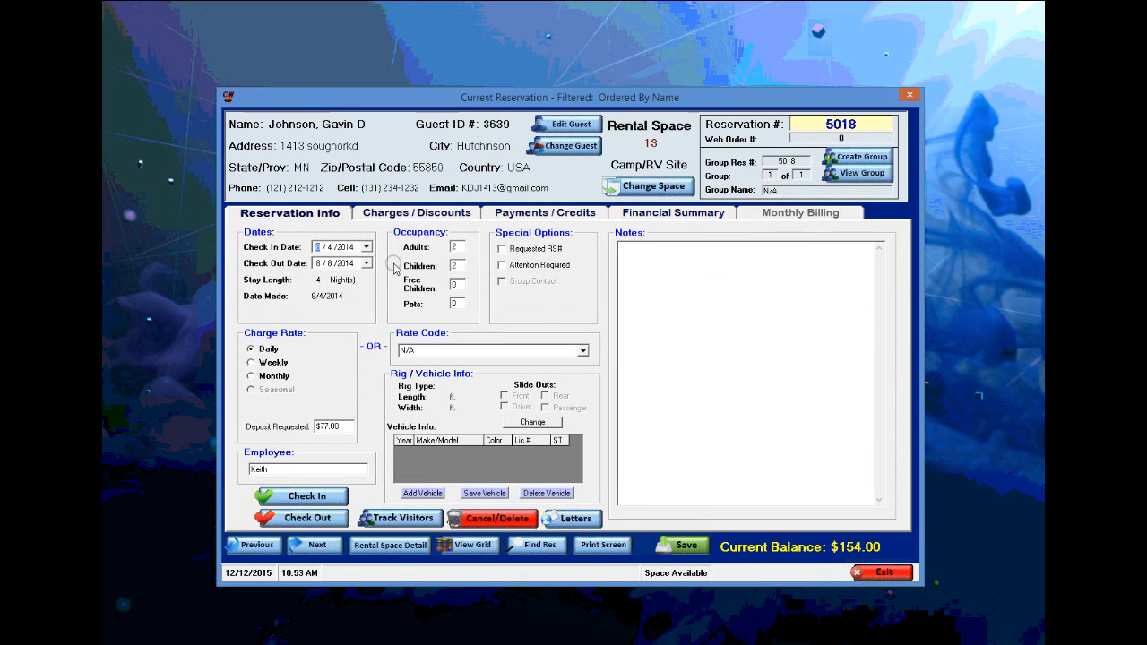
# - Close the opened reservation 5018
pyautogui.click(868, 564)
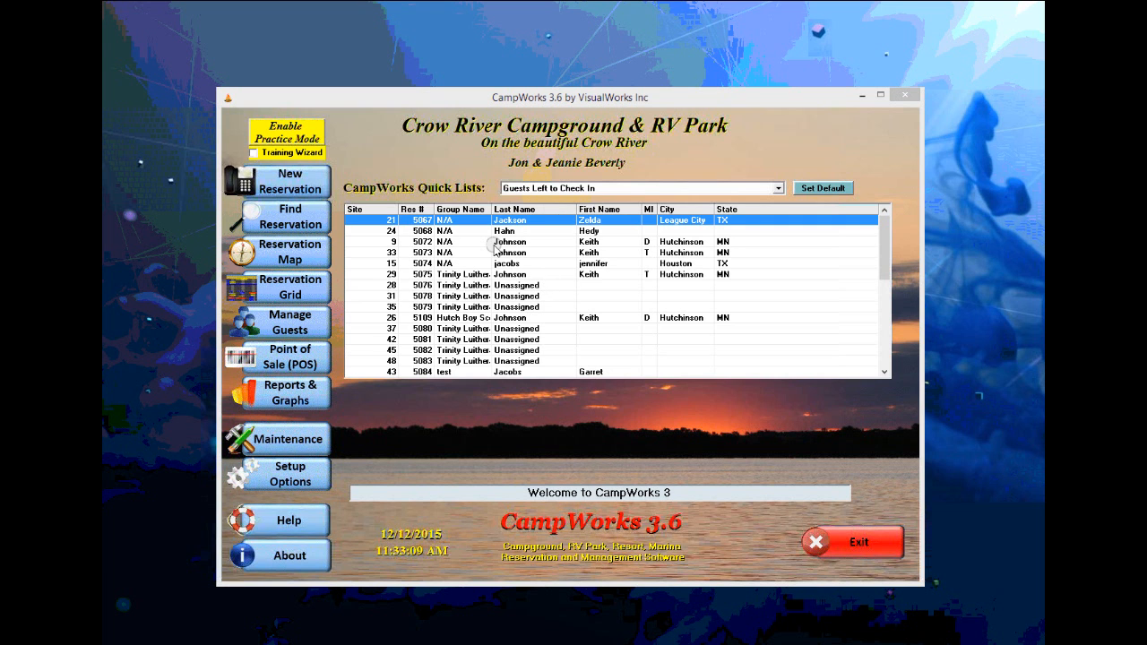
# - Open reservation 5073 for site 33 ($33.00 balance) and review the guest's profile
pyautogui.click(460, 252)
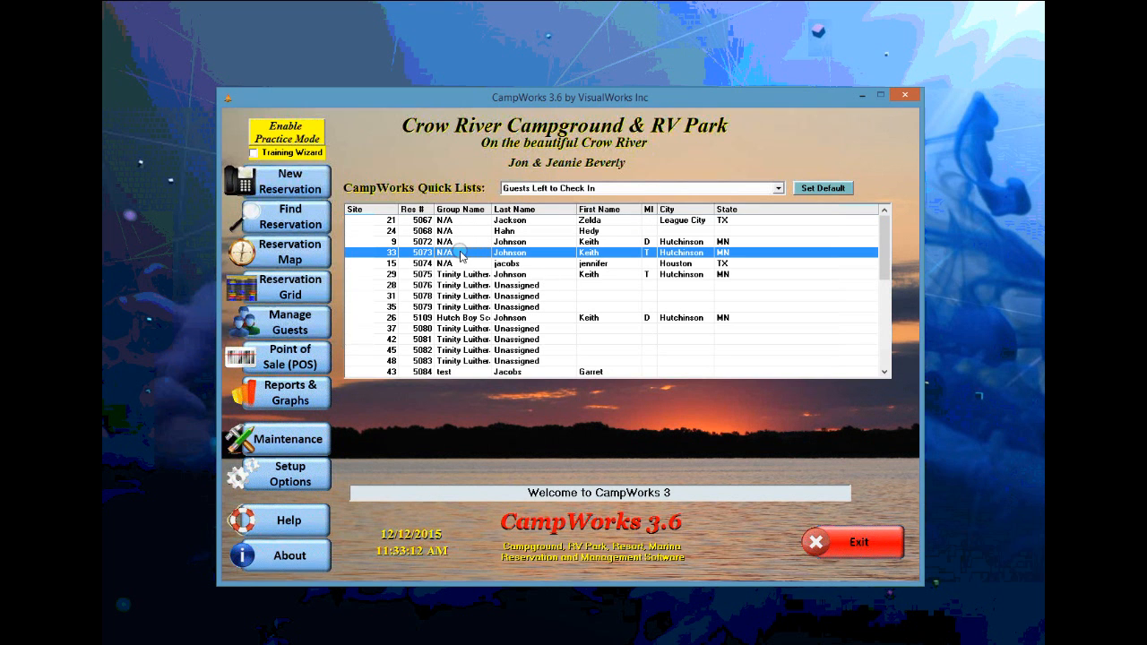
pyautogui.doubleClick(461, 252)
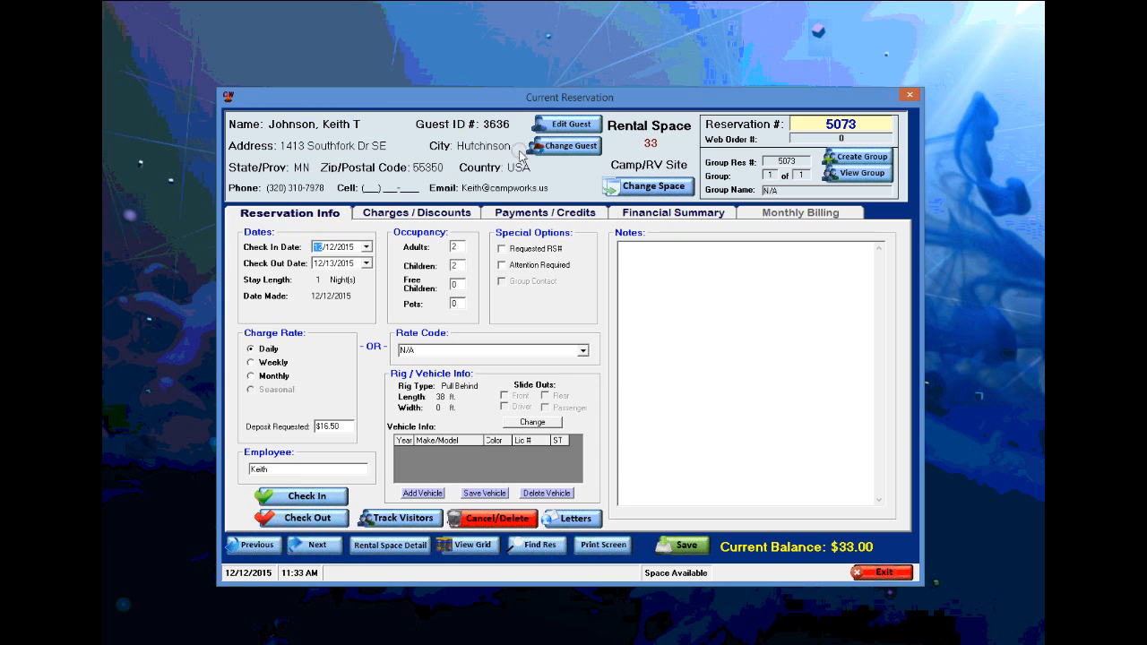
pyautogui.click(571, 125)
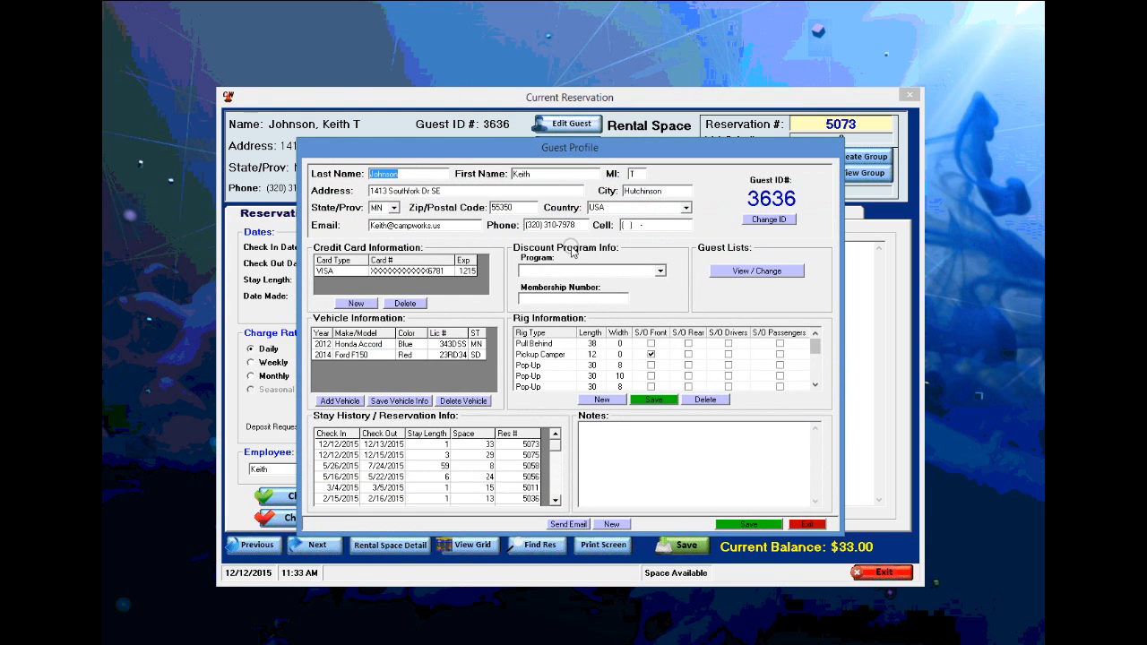
pyautogui.click(804, 524)
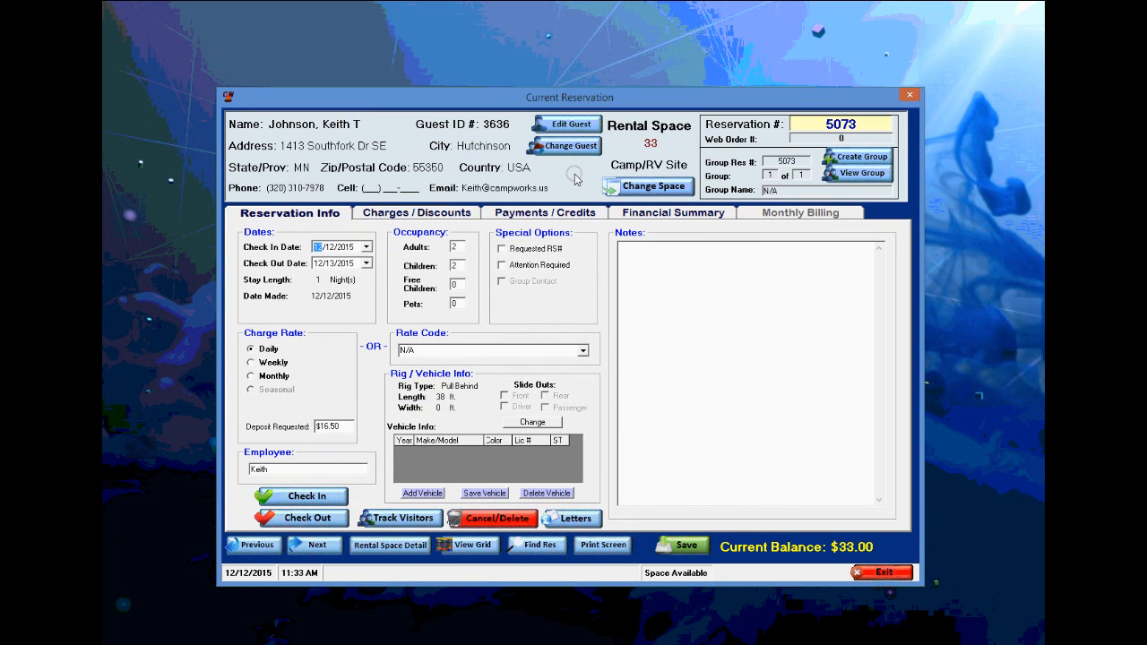
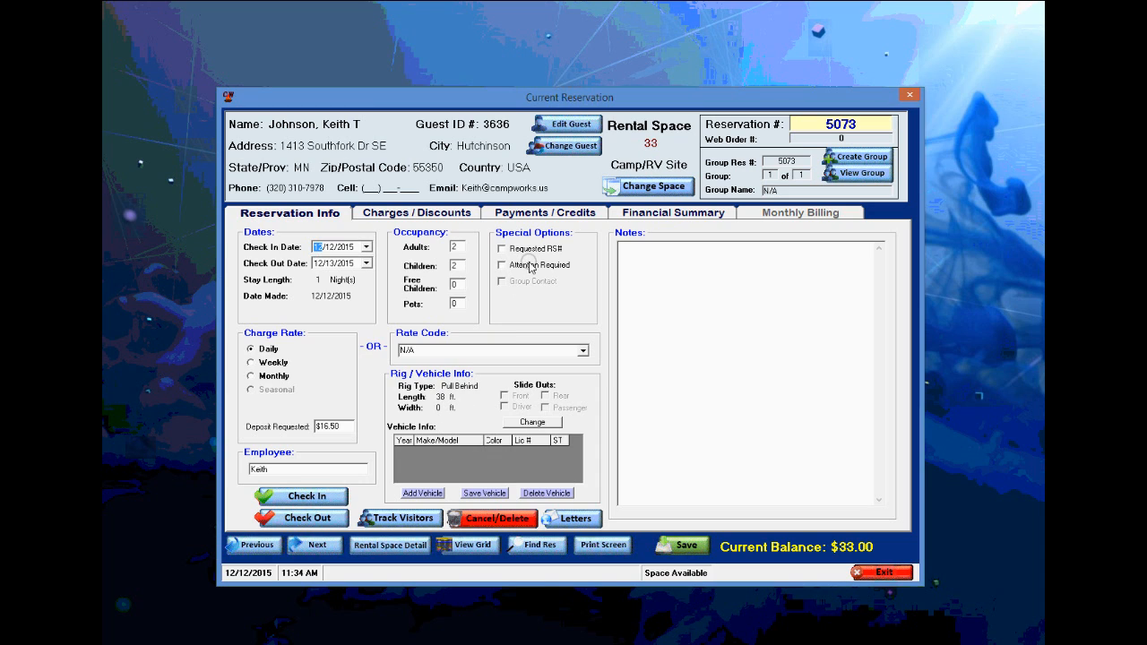
# - Add a $1.25 ICE standard charge dated today to reservation 5073, entering the user code
pyautogui.click(415, 215)
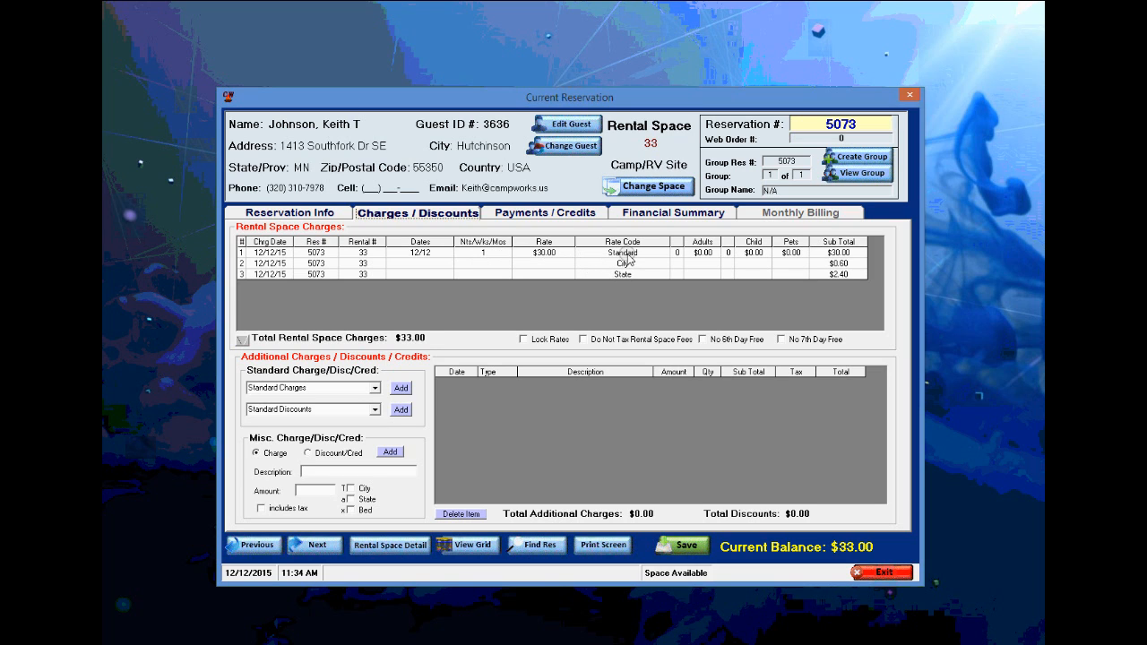
pyautogui.click(376, 388)
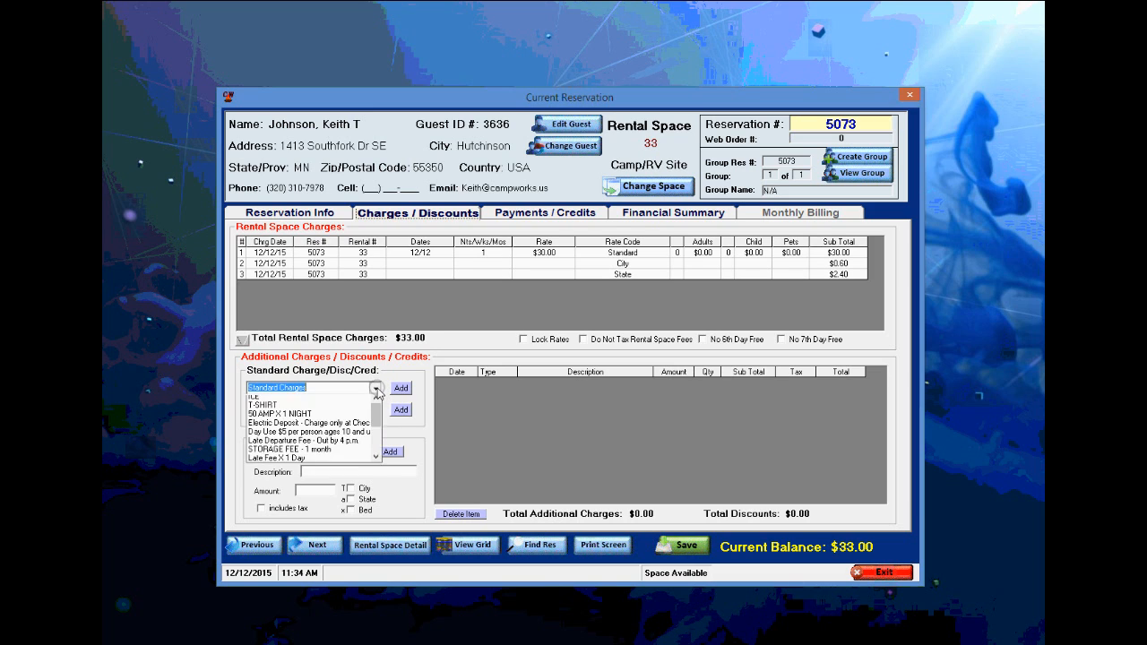
pyautogui.click(271, 400)
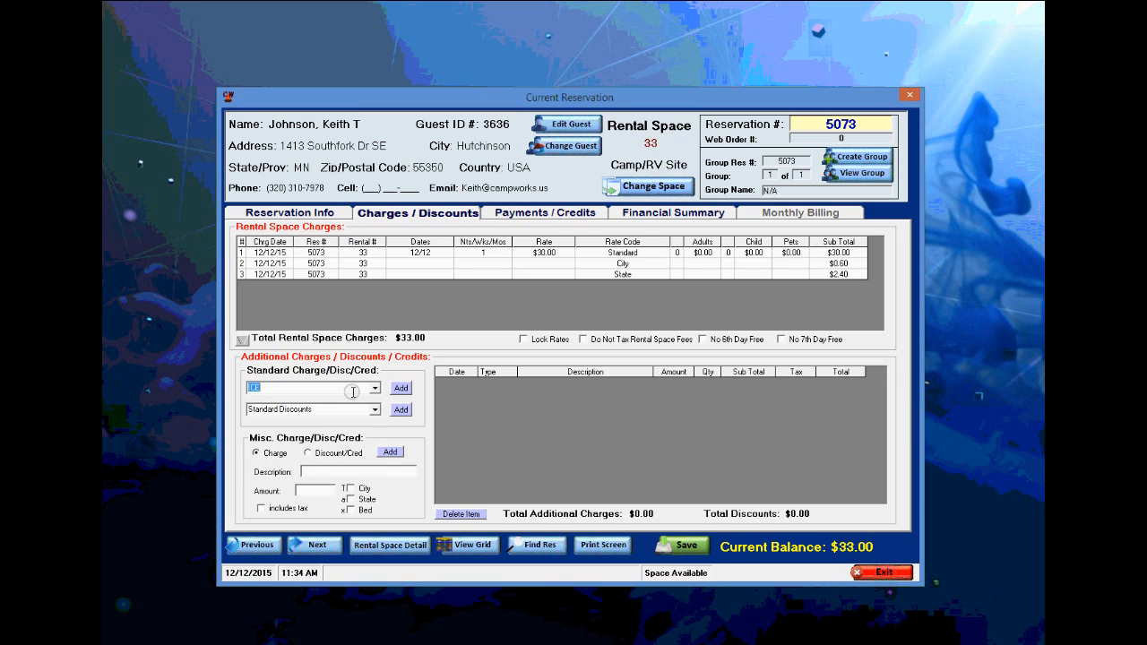
pyautogui.click(399, 388)
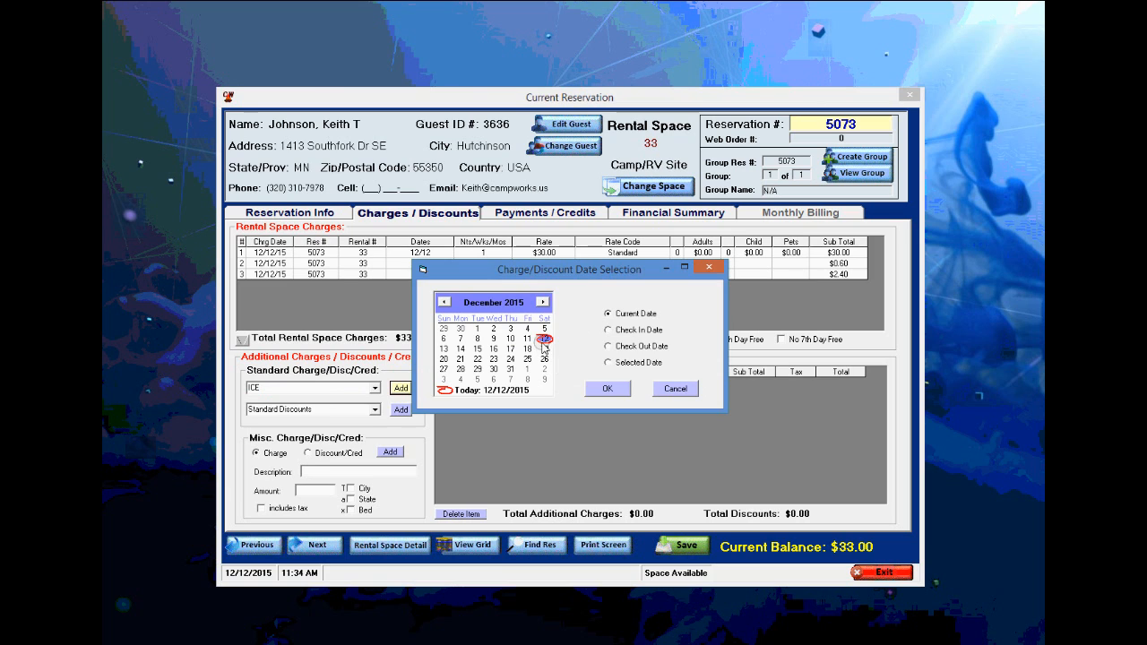
pyautogui.click(607, 388)
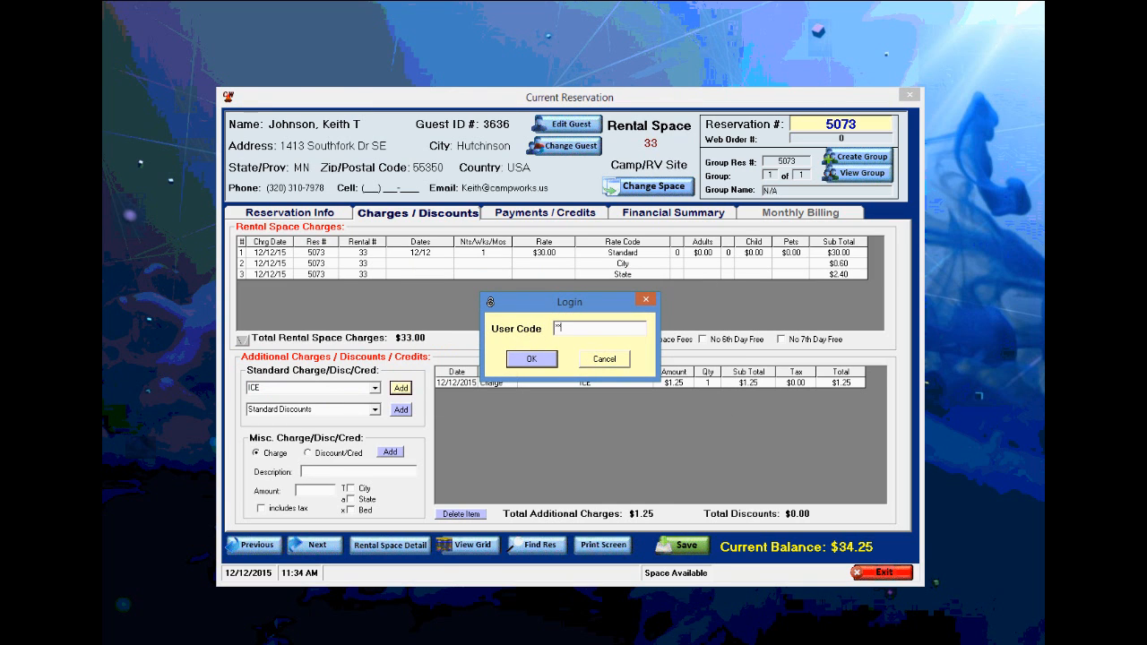
pyautogui.press('Return')
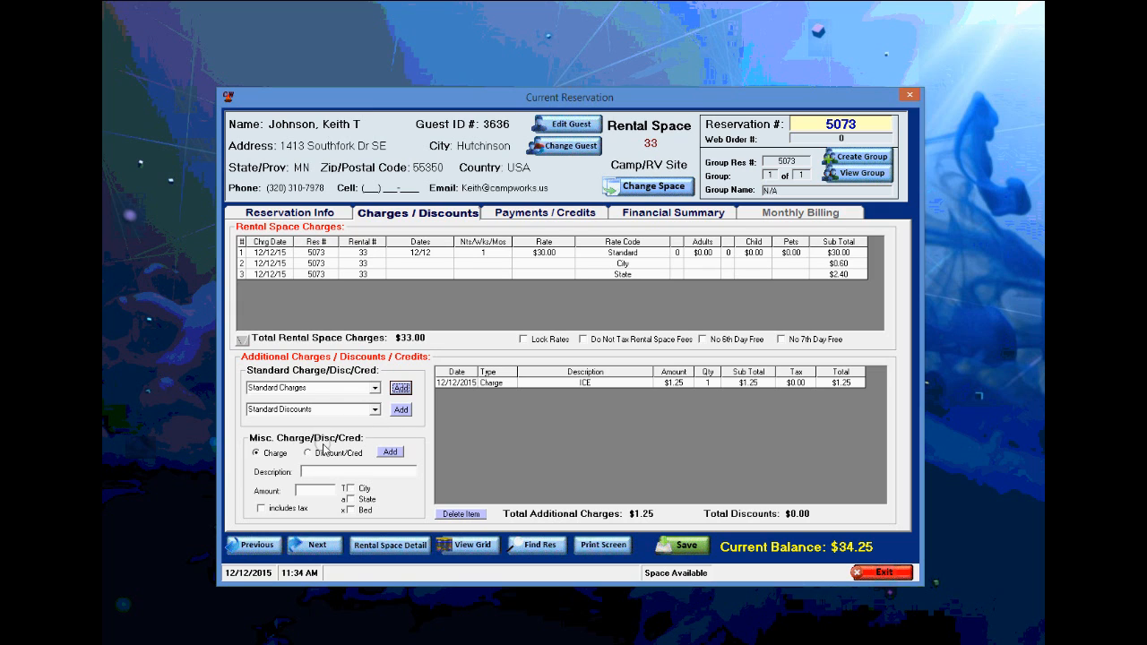
pyautogui.click(317, 475)
pyautogui.click(319, 486)
# - Start a new payment of $34.25 tendered on reservation 5073 and confirm it
pyautogui.click(543, 215)
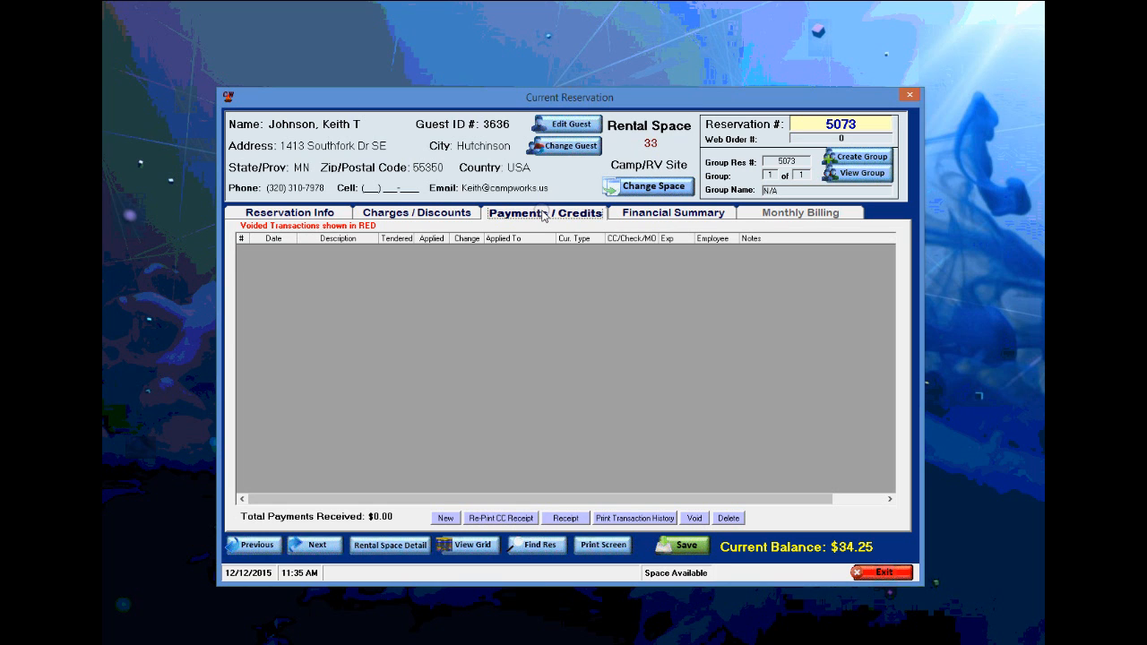
pyautogui.click(445, 519)
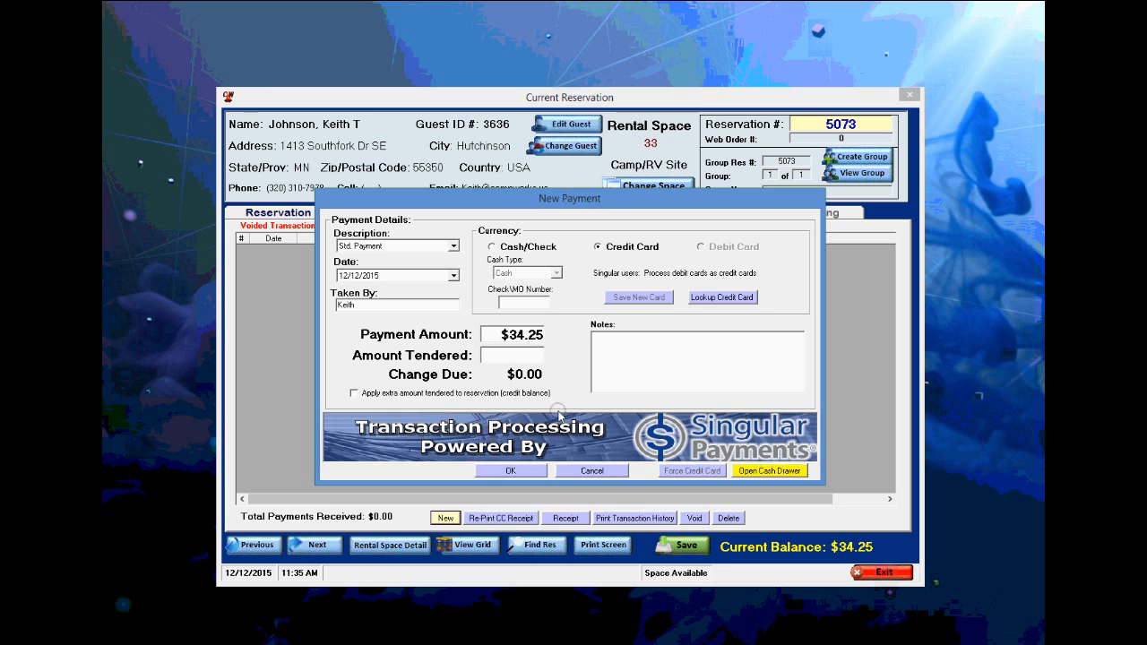
pyautogui.click(505, 359)
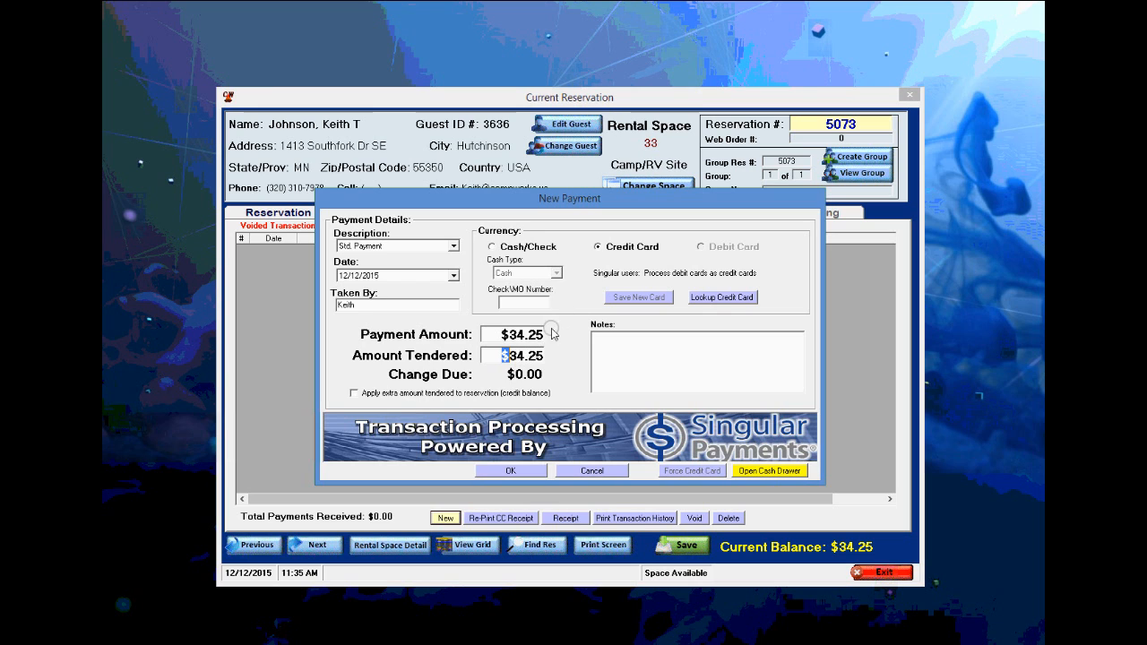
pyautogui.click(510, 472)
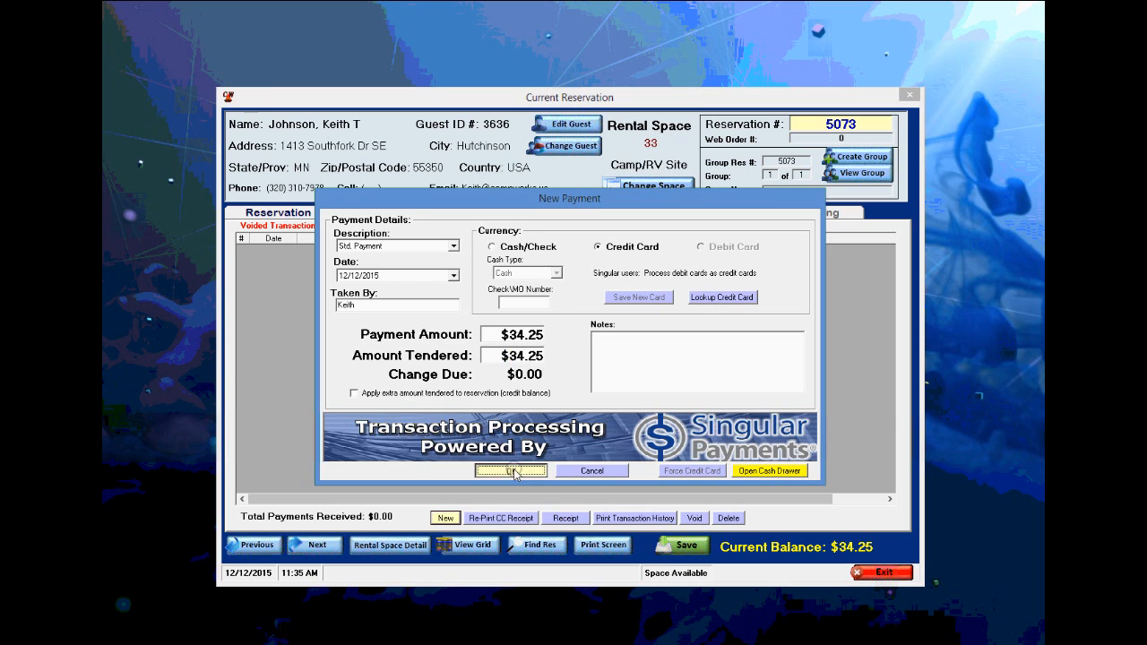
# - Store the payment card's details, acknowledge the save, and decline a credit card receipt
pyautogui.click(630, 378)
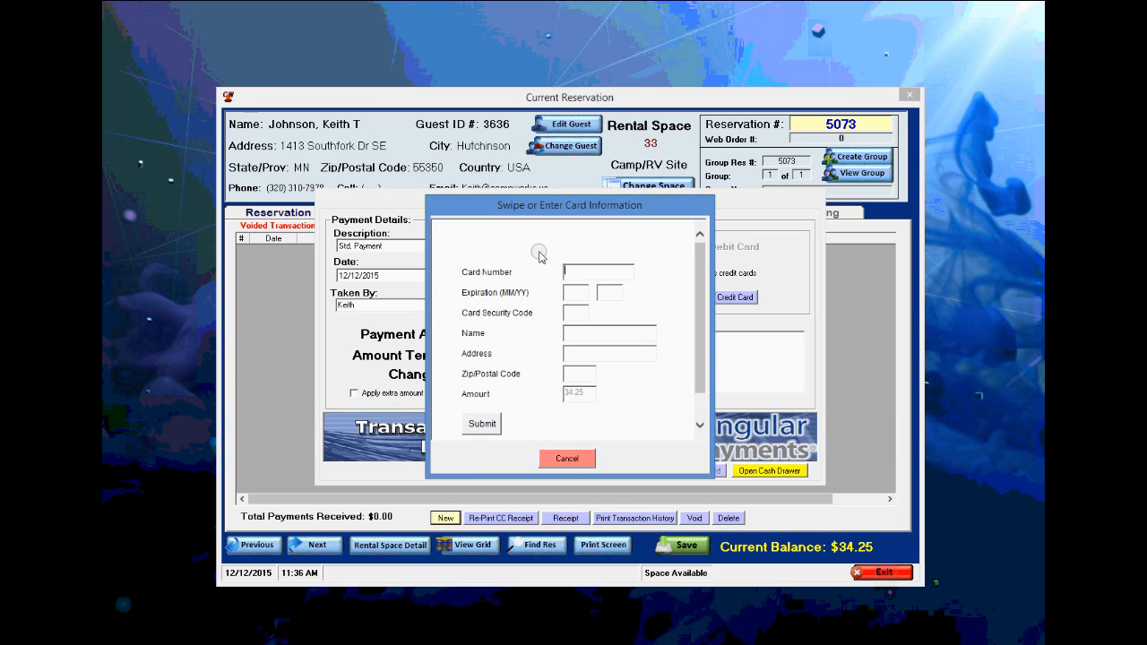
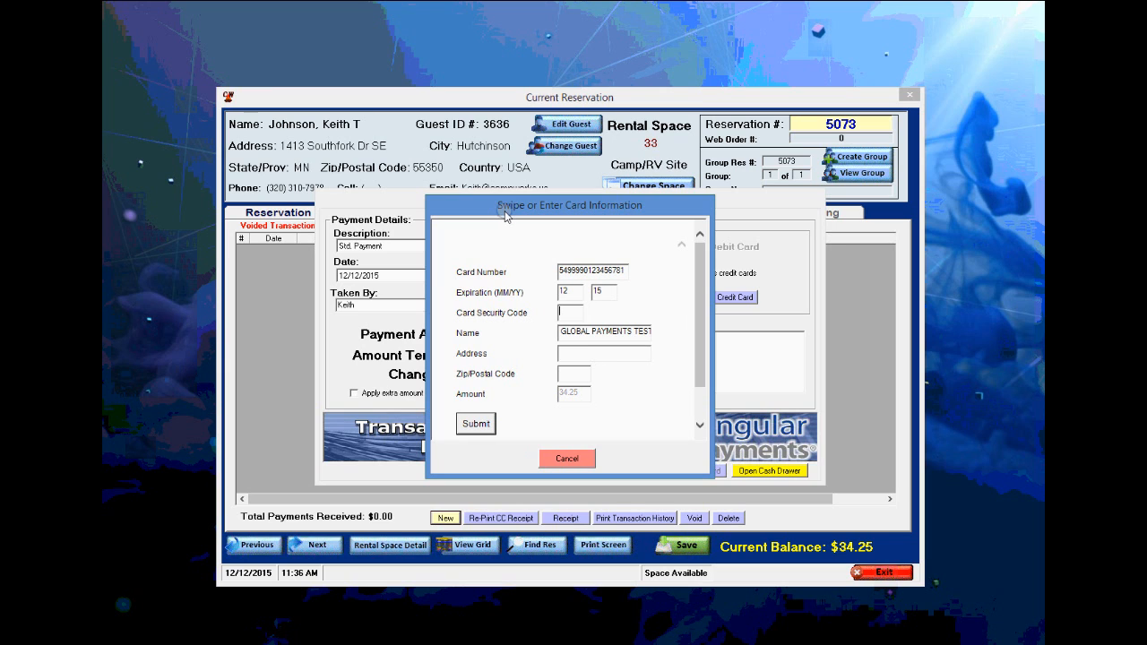
pyautogui.click(477, 425)
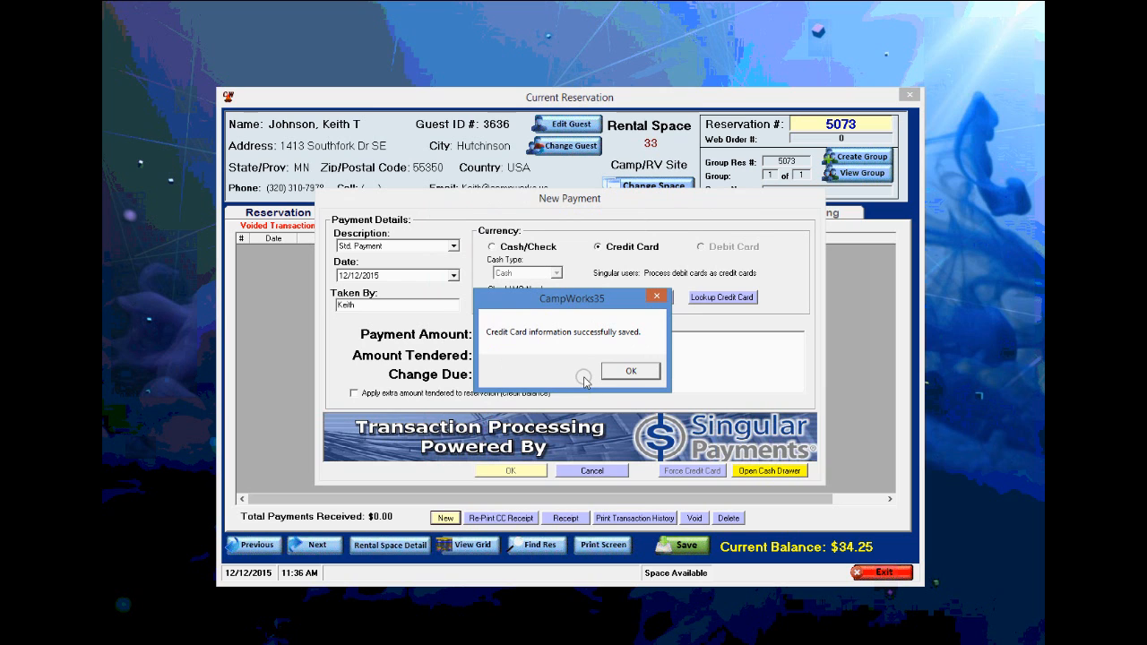
pyautogui.click(625, 370)
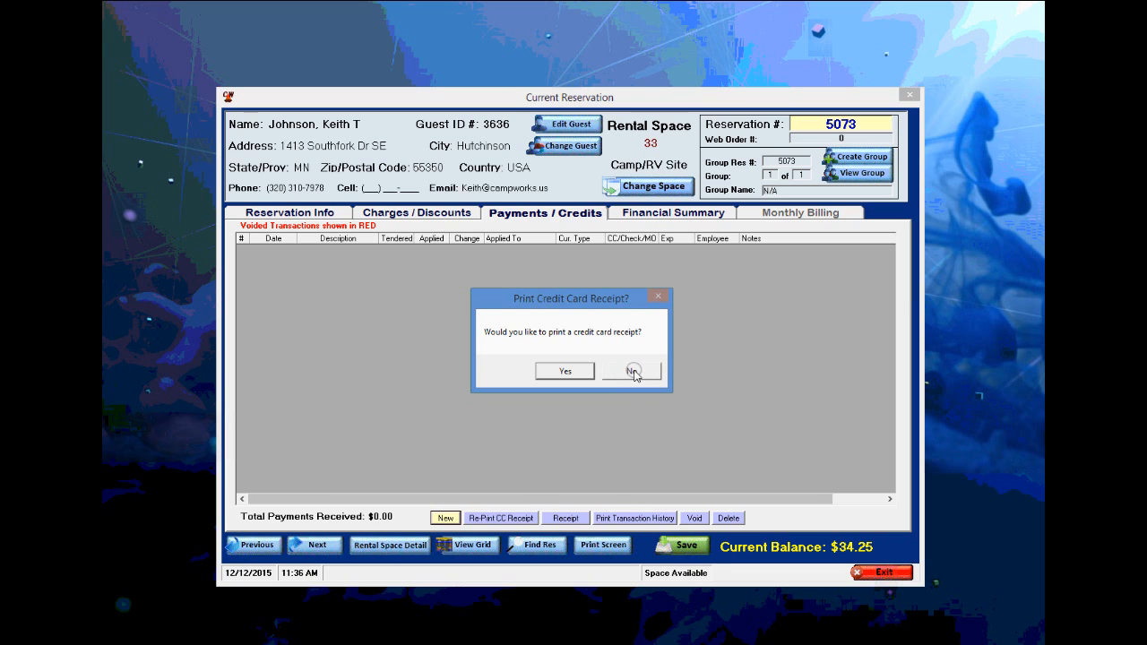
pyautogui.click(633, 371)
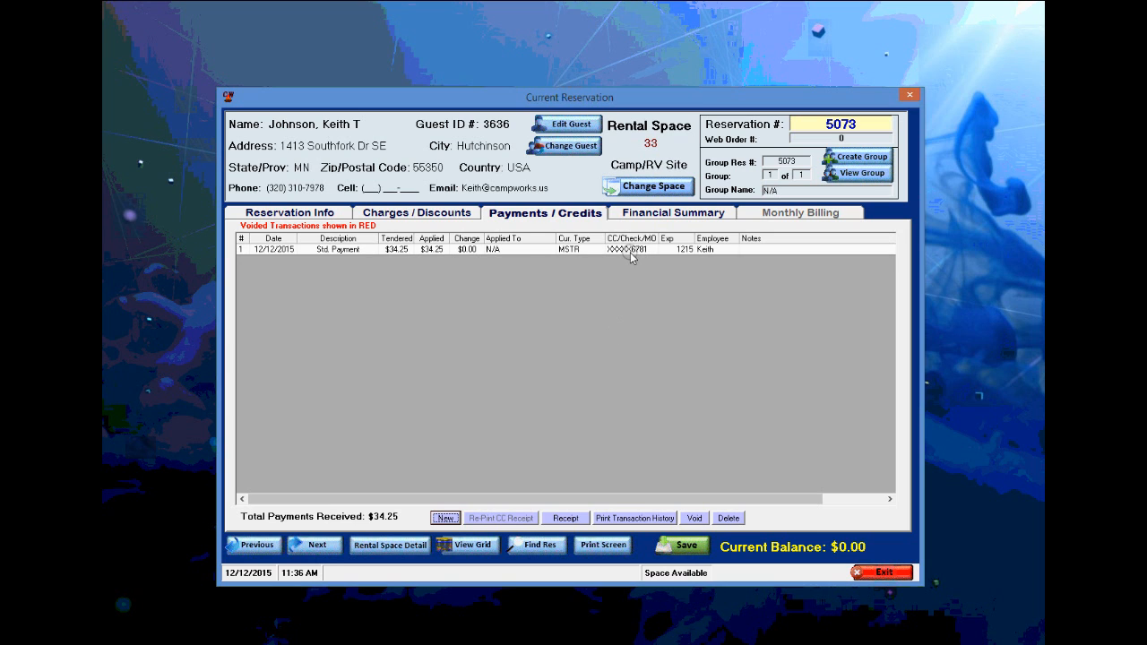
# - Review reservation 5073's financial summary, then return to its Reservation Info page
pyautogui.click(662, 215)
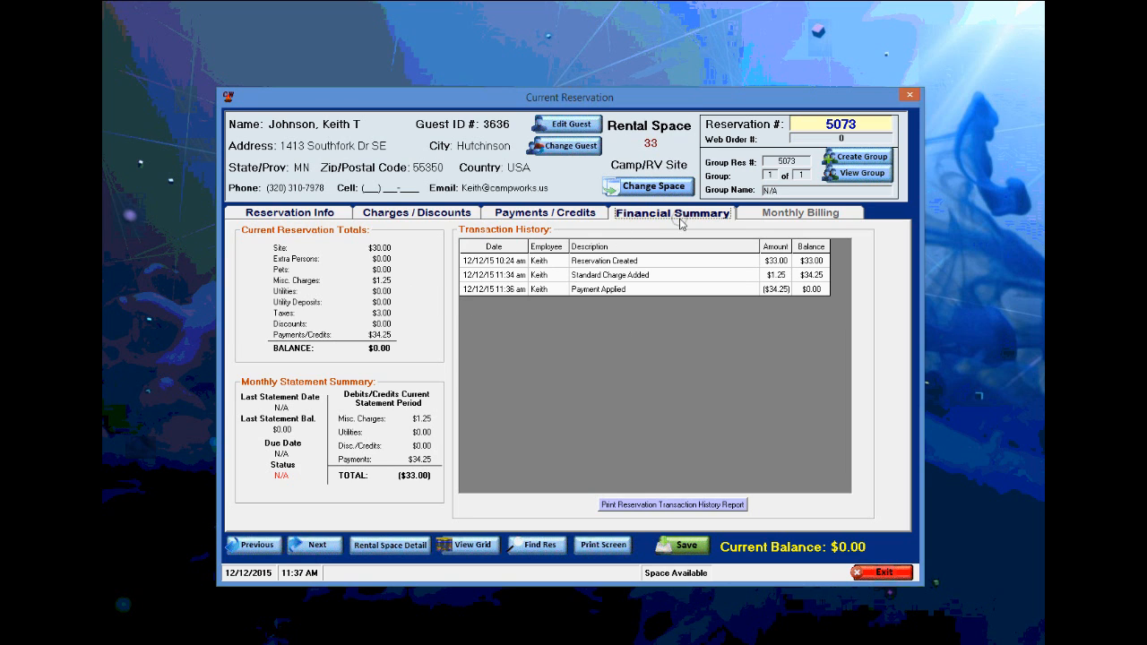
pyautogui.click(304, 215)
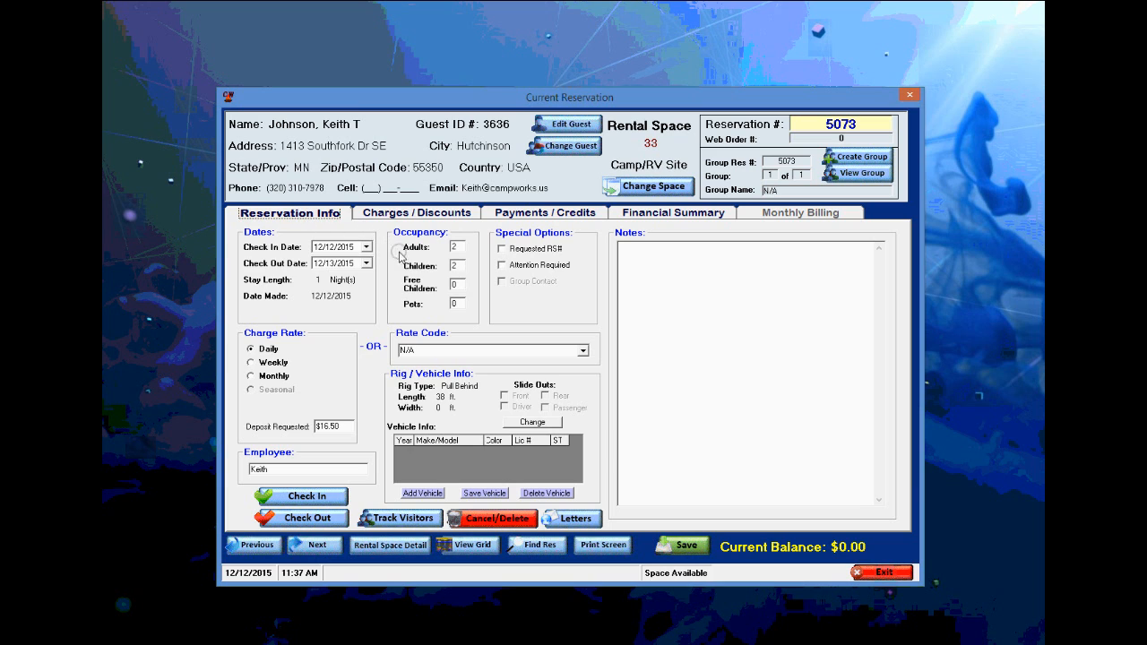
# - Check in reservation 5073's guest, viewing and then closing the check-in receipt
pyautogui.click(309, 497)
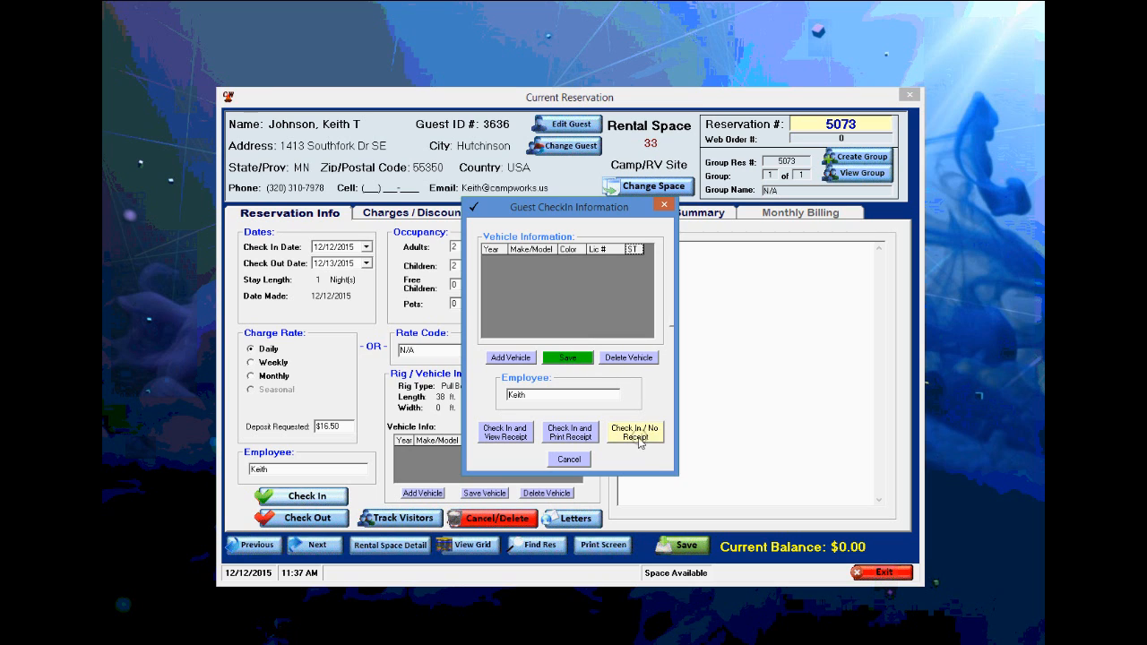
pyautogui.click(510, 438)
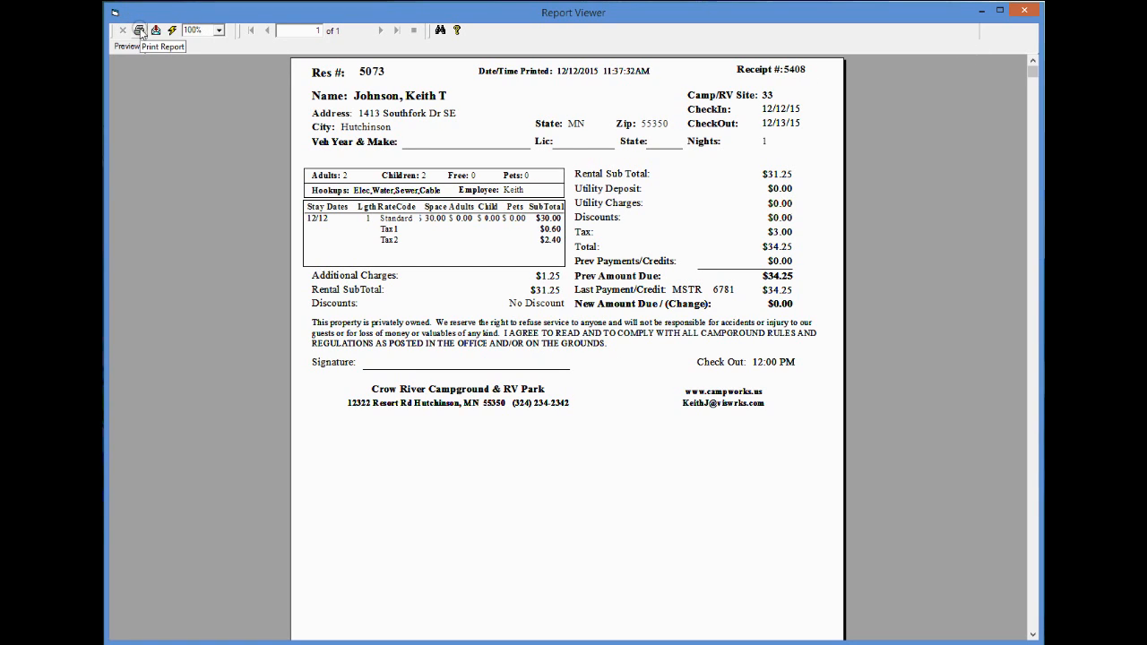
pyautogui.click(1023, 10)
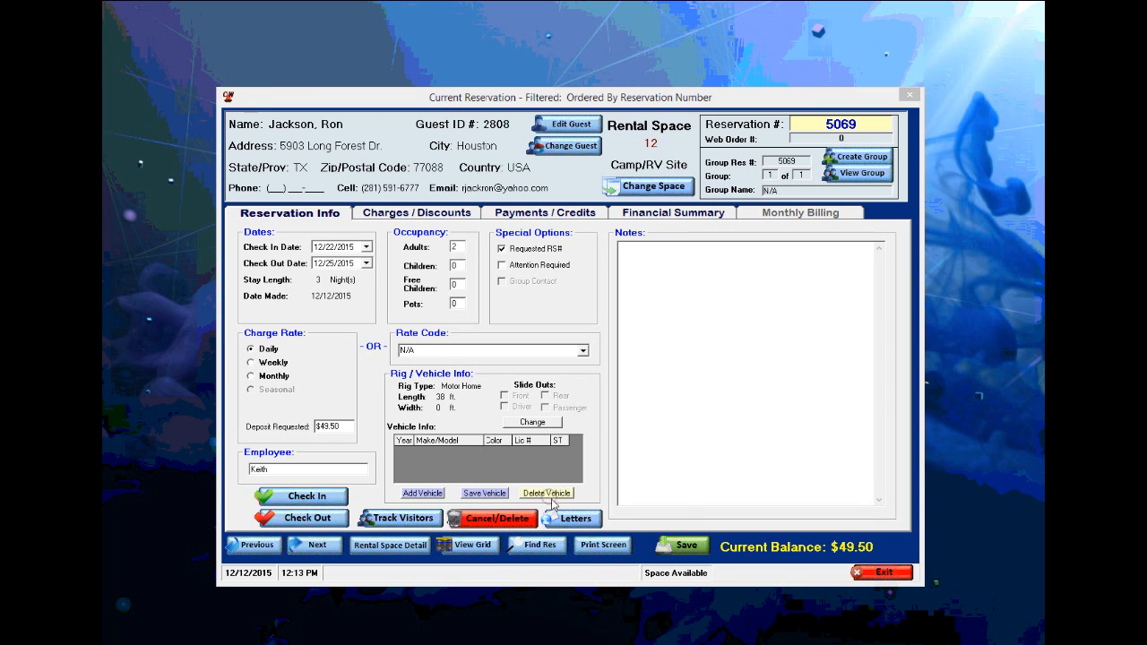
# - Preview reservation 5069's Confirmation Letter without notes and page through it
pyautogui.click(575, 519)
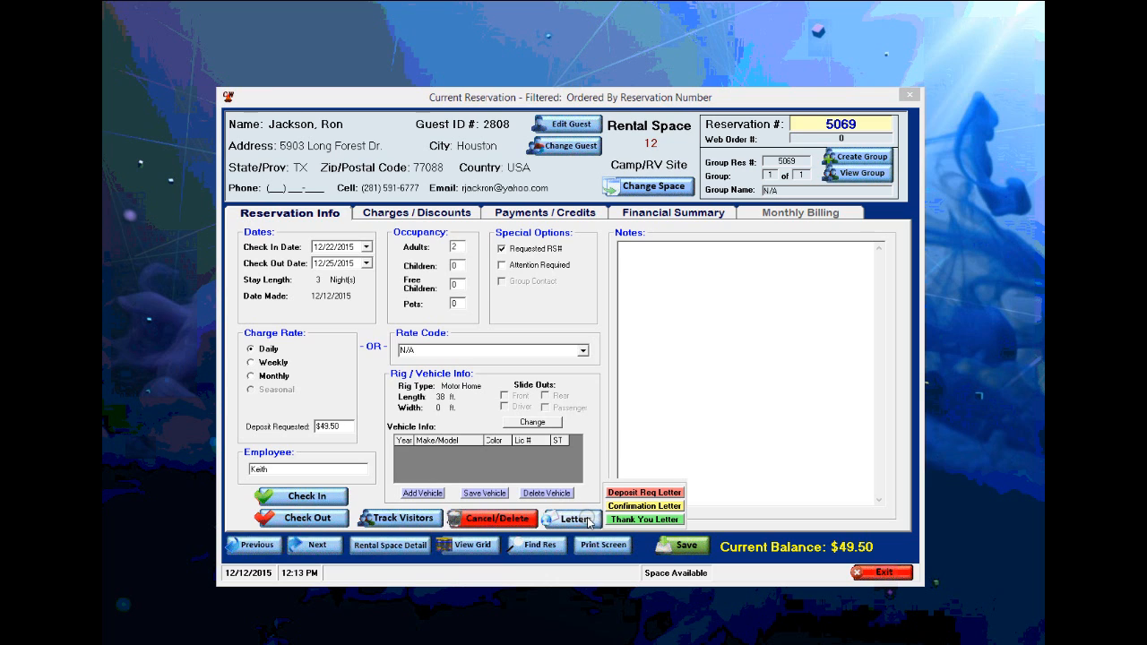
pyautogui.moveTo(661, 507)
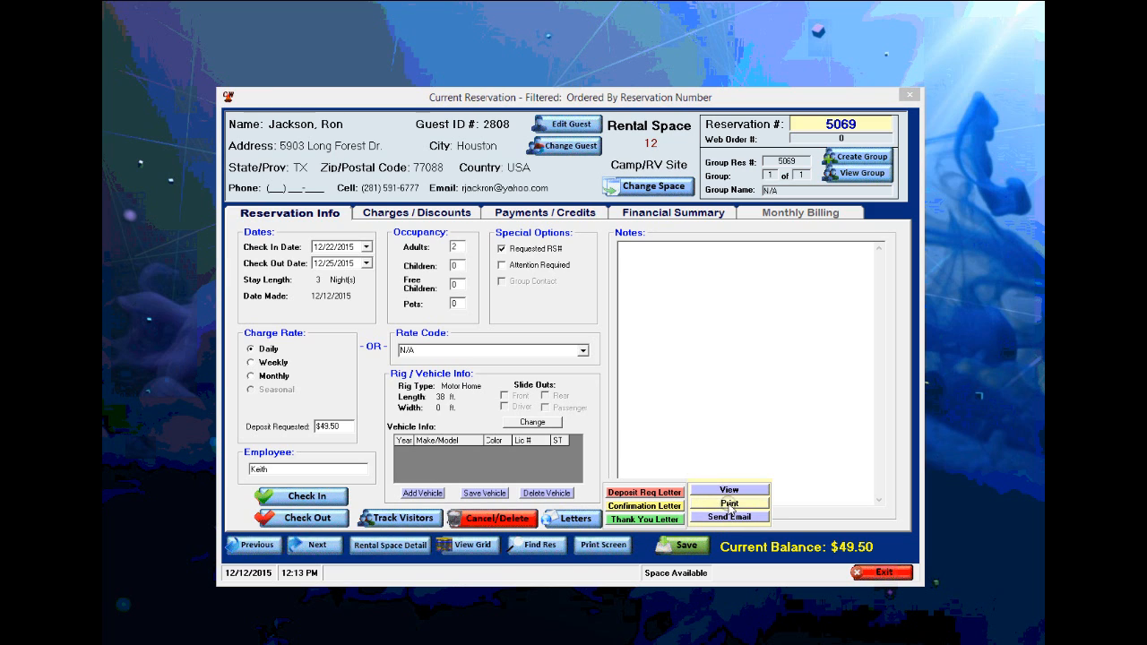
pyautogui.click(731, 490)
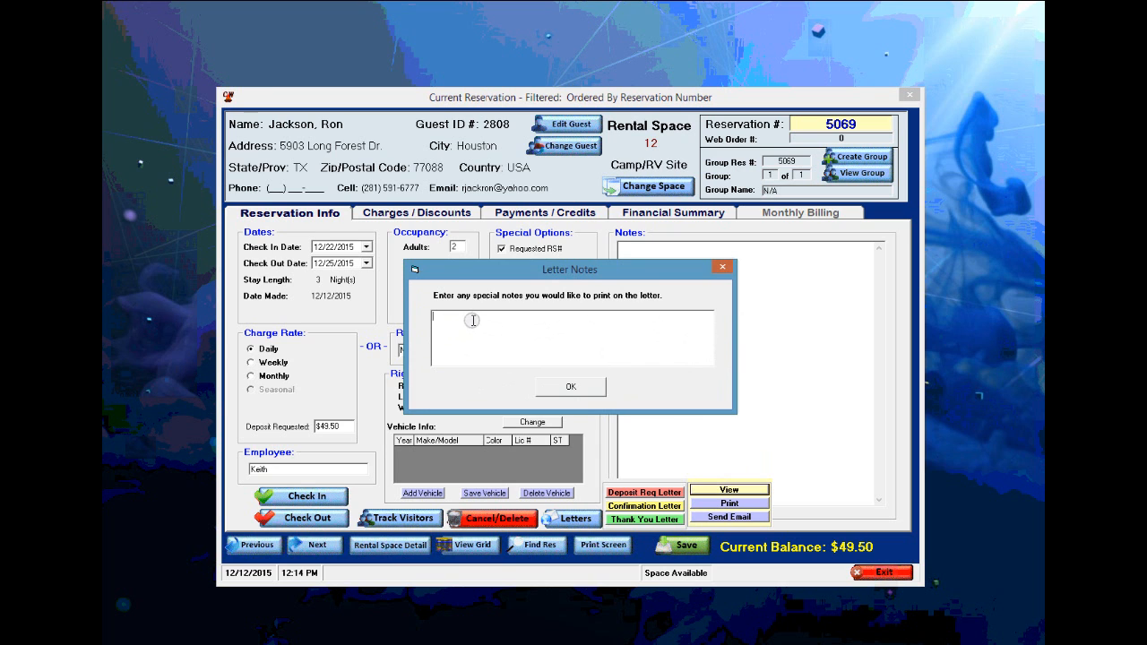
pyautogui.click(571, 388)
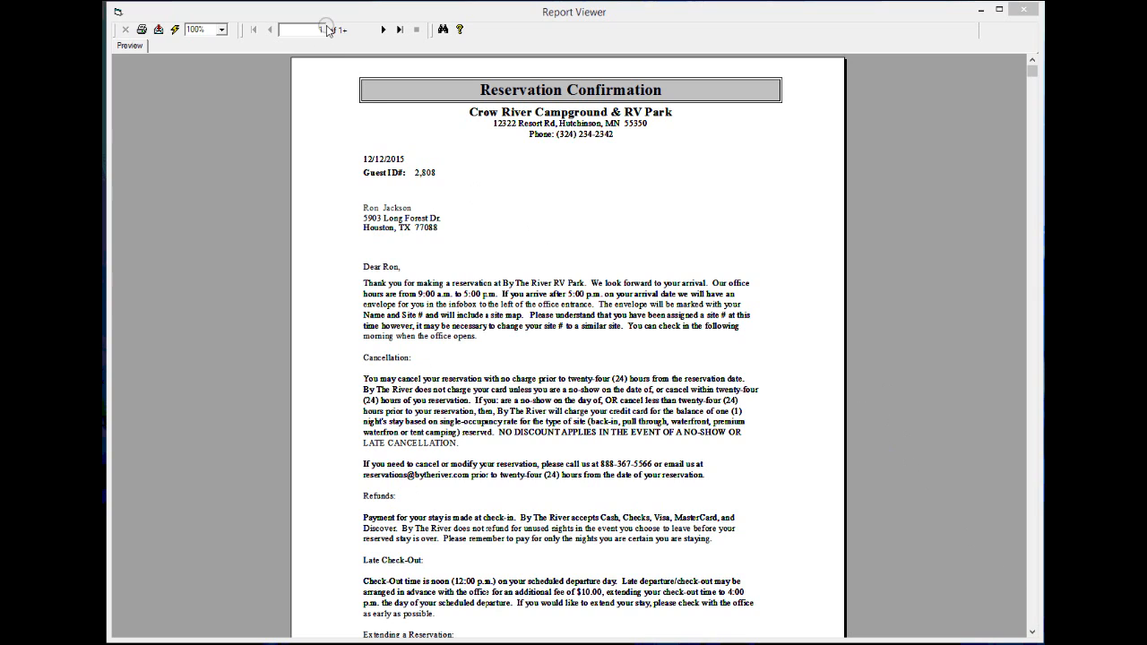
pyautogui.click(383, 30)
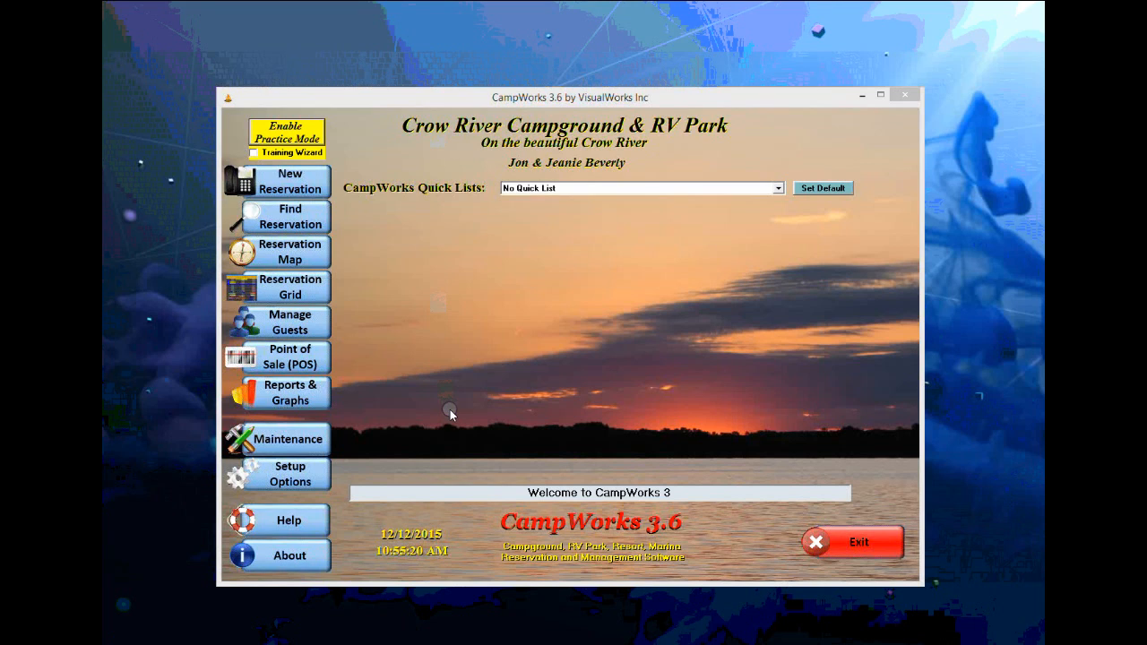
# - Look up existing guests by last name 'johnson' and open guest 3636's profile
pyautogui.click(290, 327)
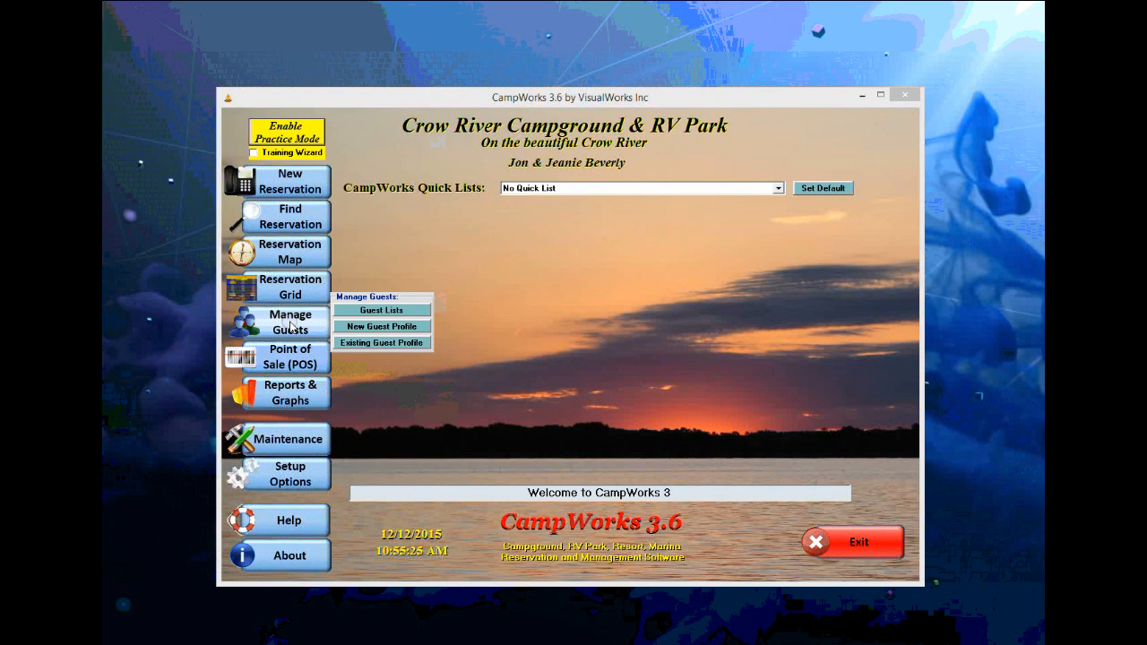
pyautogui.click(382, 345)
pyautogui.write('johnson')
pyautogui.press('Return')
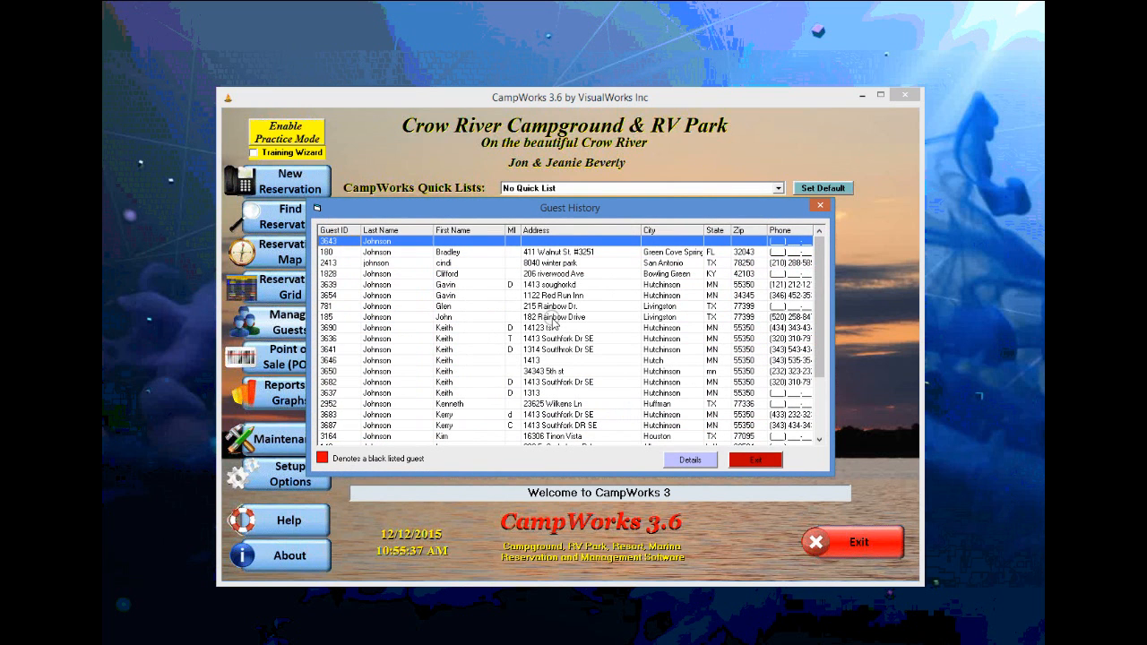
pyautogui.doubleClick(405, 339)
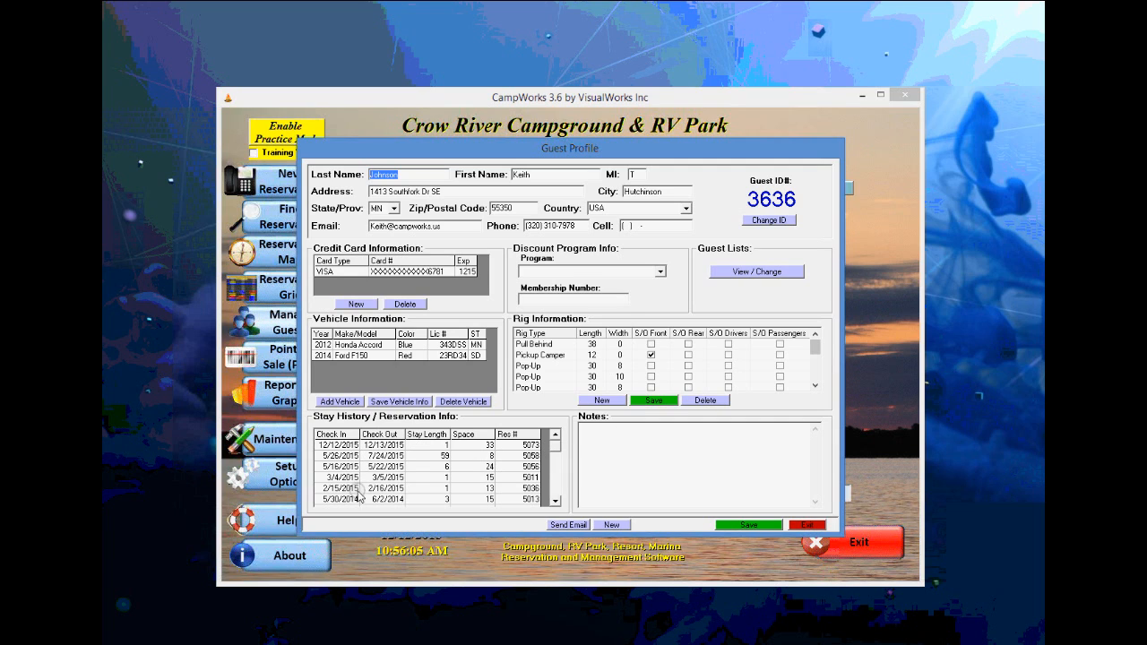
pyautogui.click(342, 456)
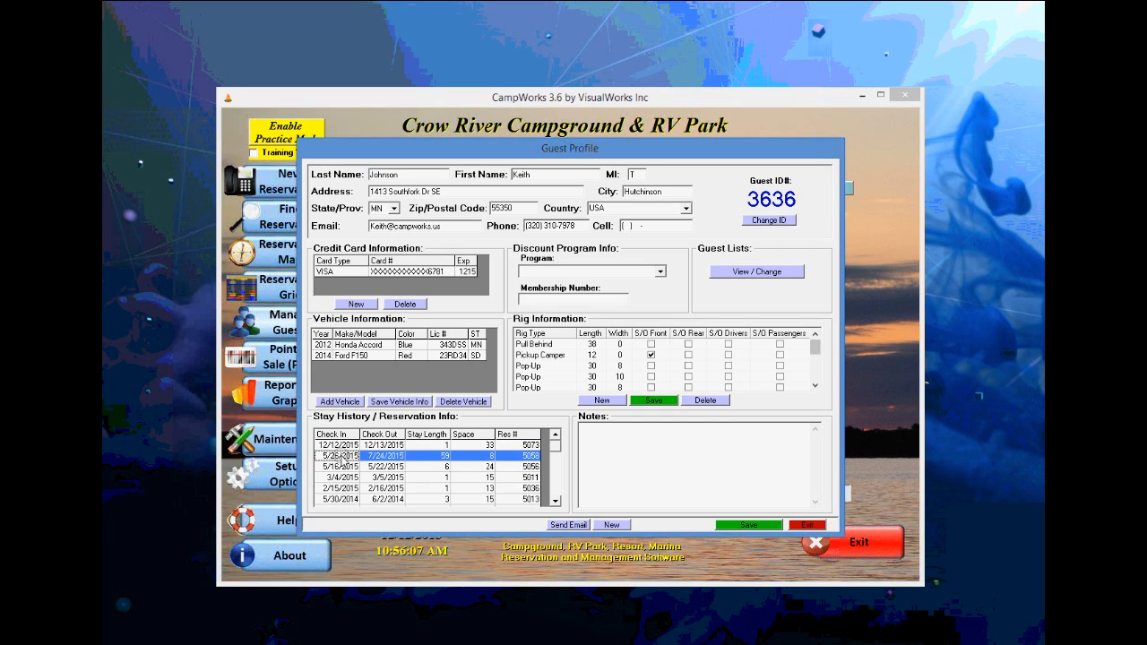
pyautogui.doubleClick(341, 456)
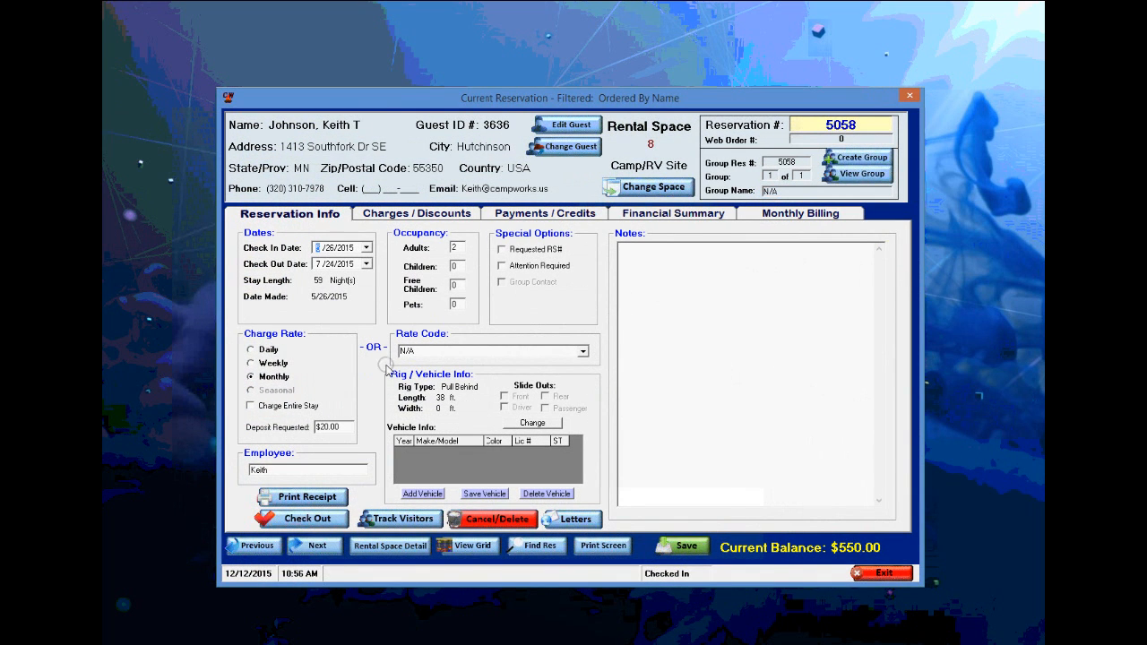
pyautogui.click(887, 574)
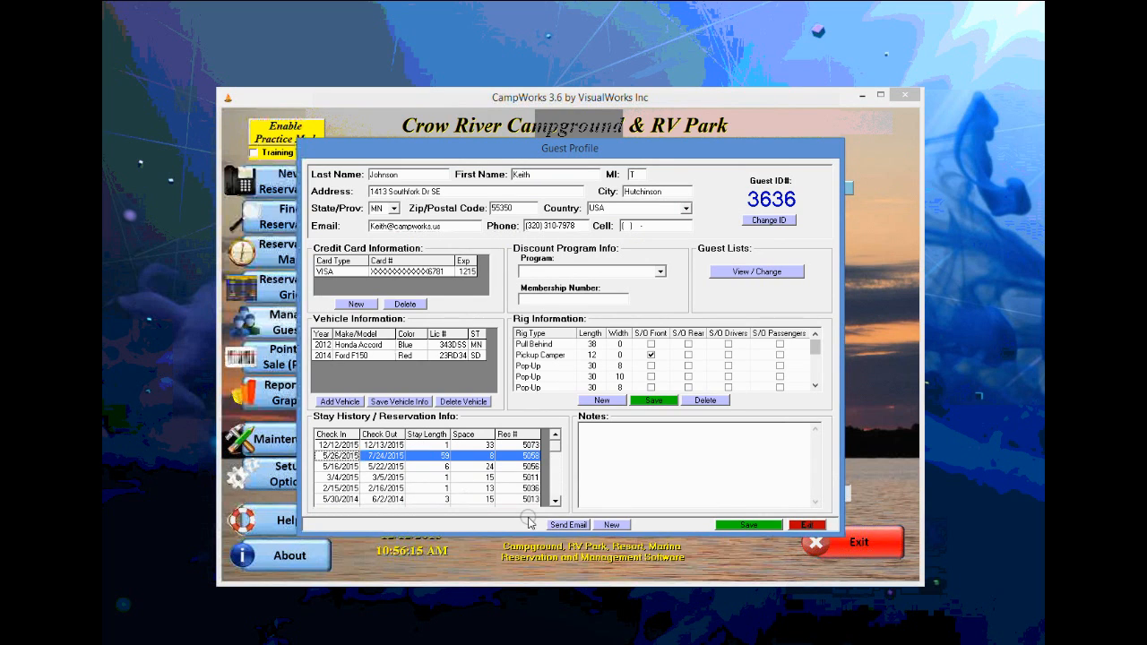
pyautogui.click(557, 486)
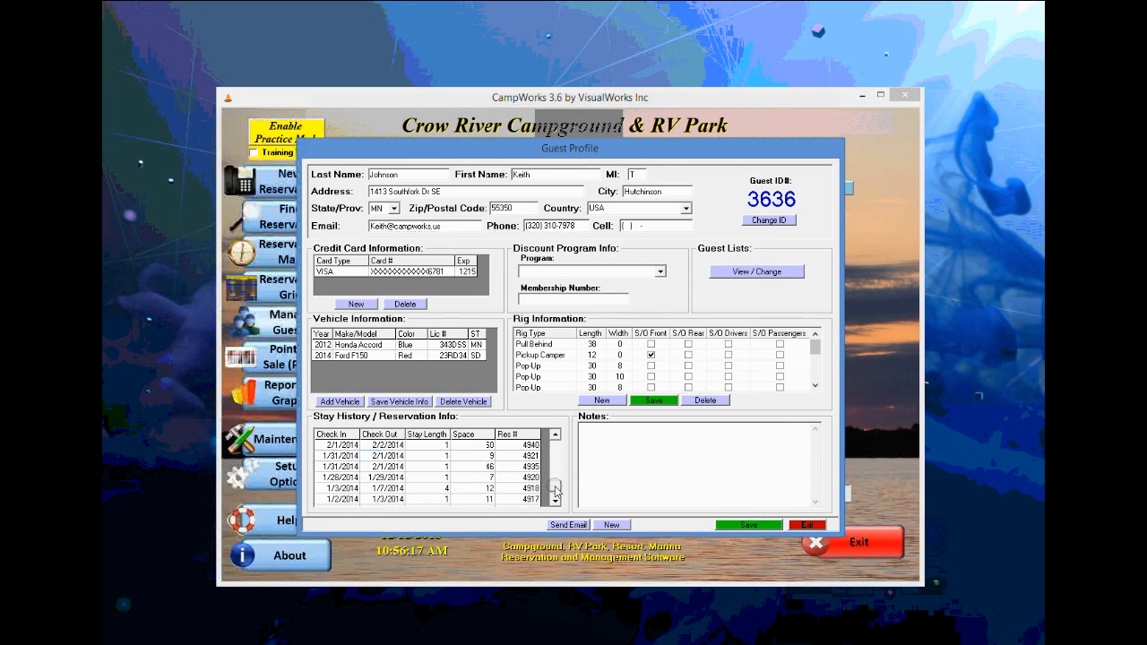
pyautogui.click(558, 451)
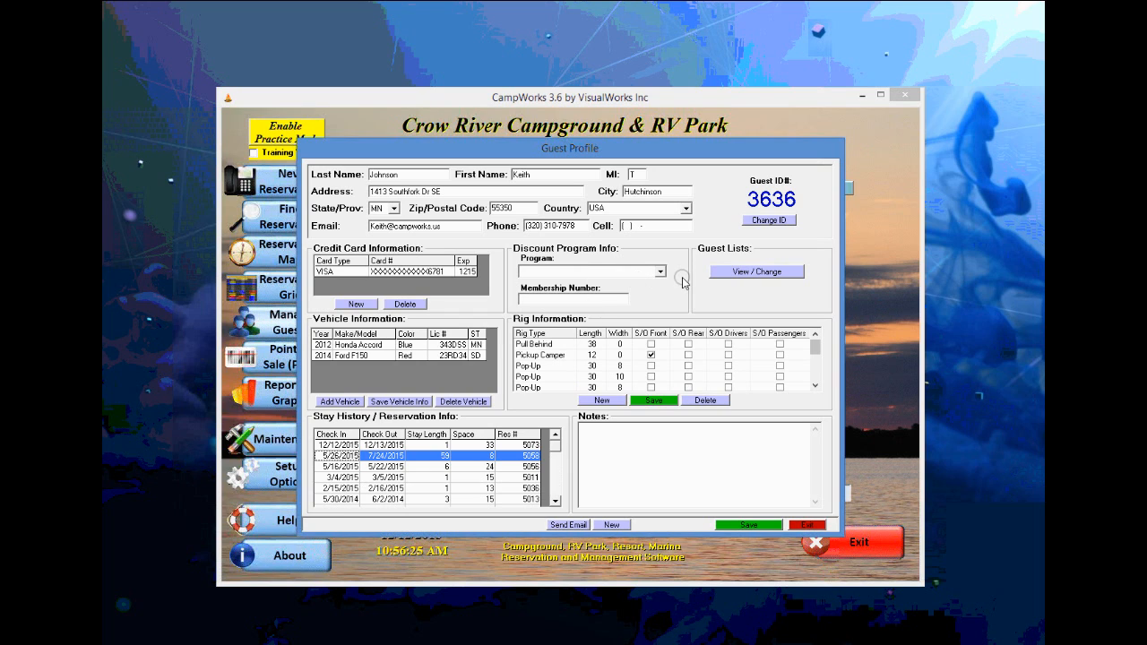
pyautogui.click(734, 283)
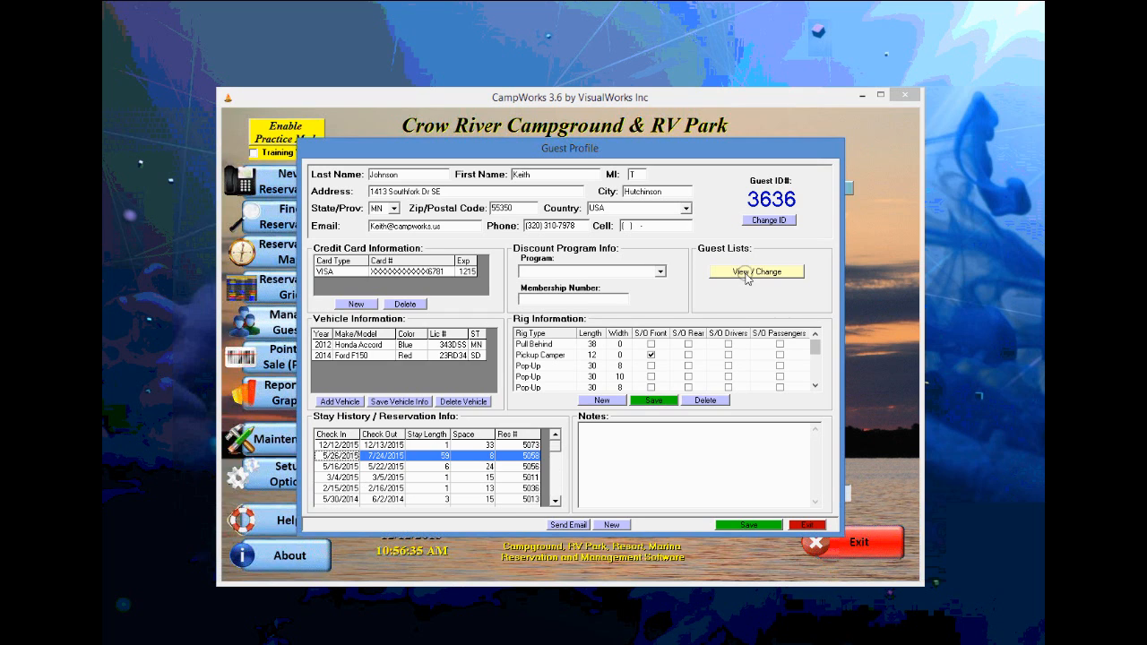
# - Check the guest's list memberships, only KJTest, and close them unchanged
pyautogui.click(746, 271)
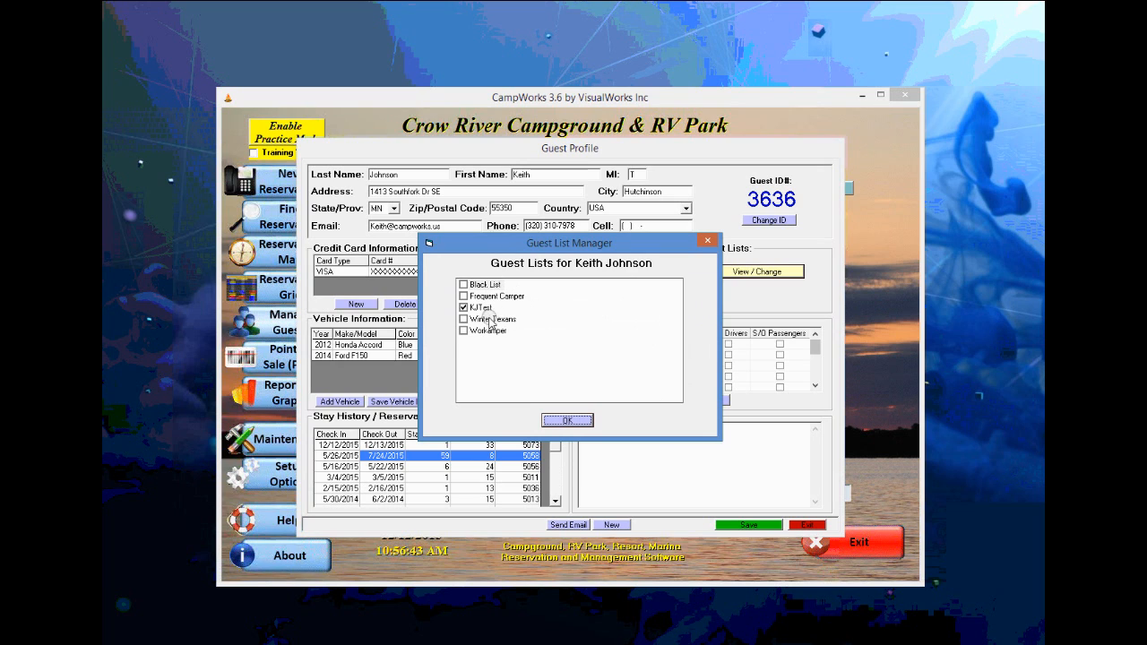
pyautogui.click(566, 419)
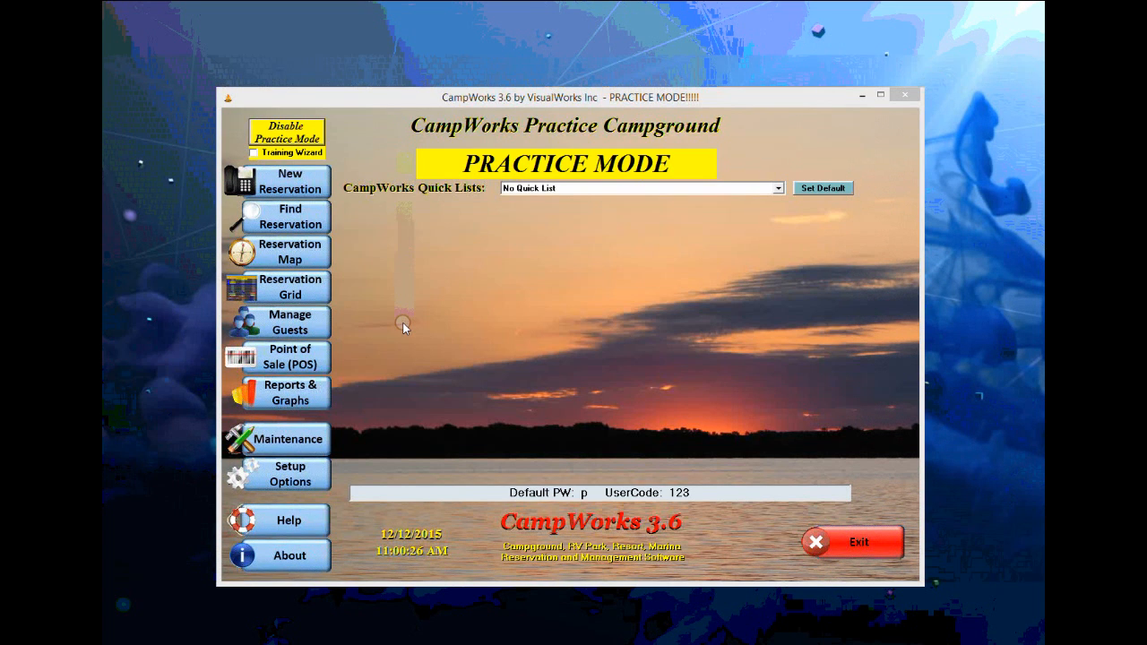
# - Open the Master Guest History List, sort by several columns ending on Last Name, then show the Black List
pyautogui.moveTo(290, 328)
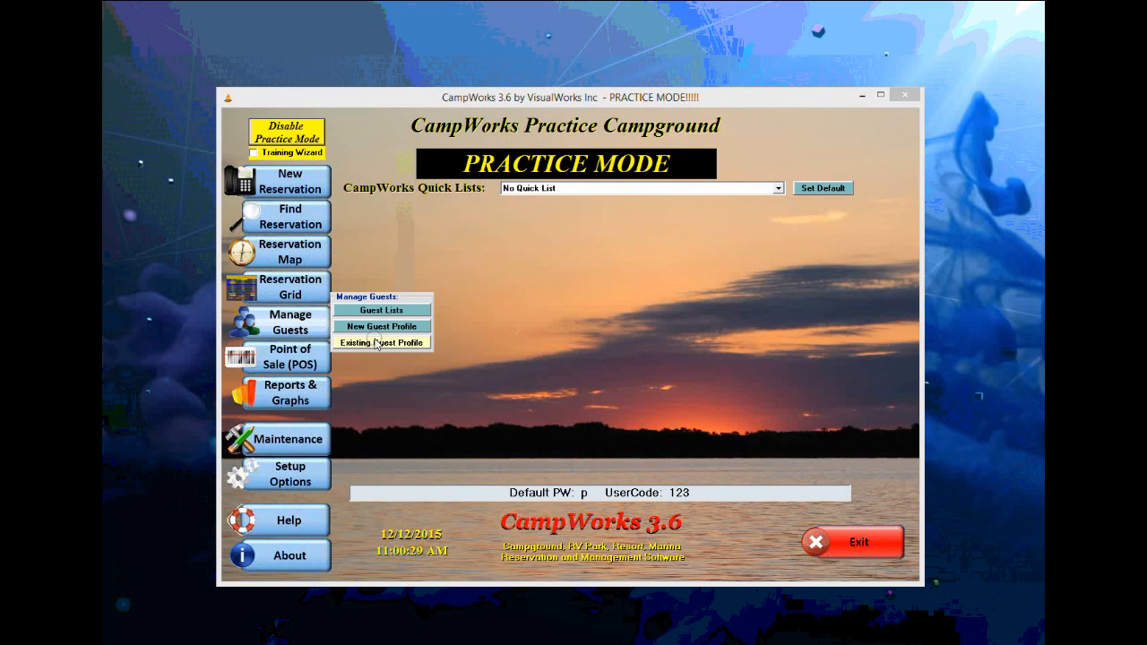
pyautogui.click(389, 311)
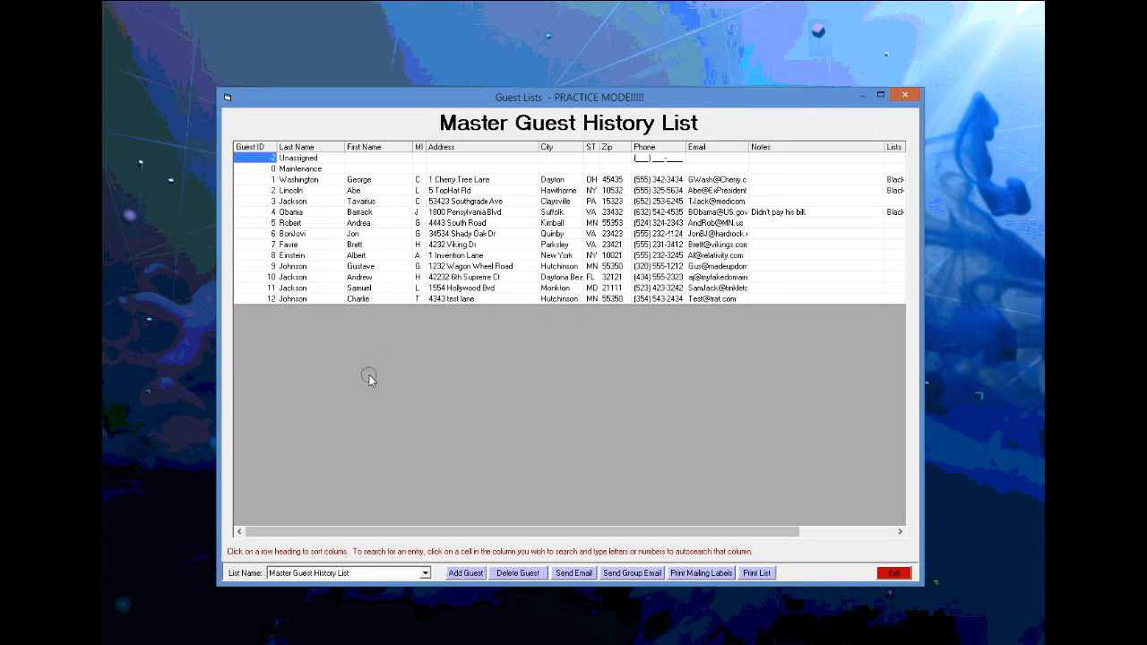
pyautogui.click(372, 147)
pyautogui.click(458, 147)
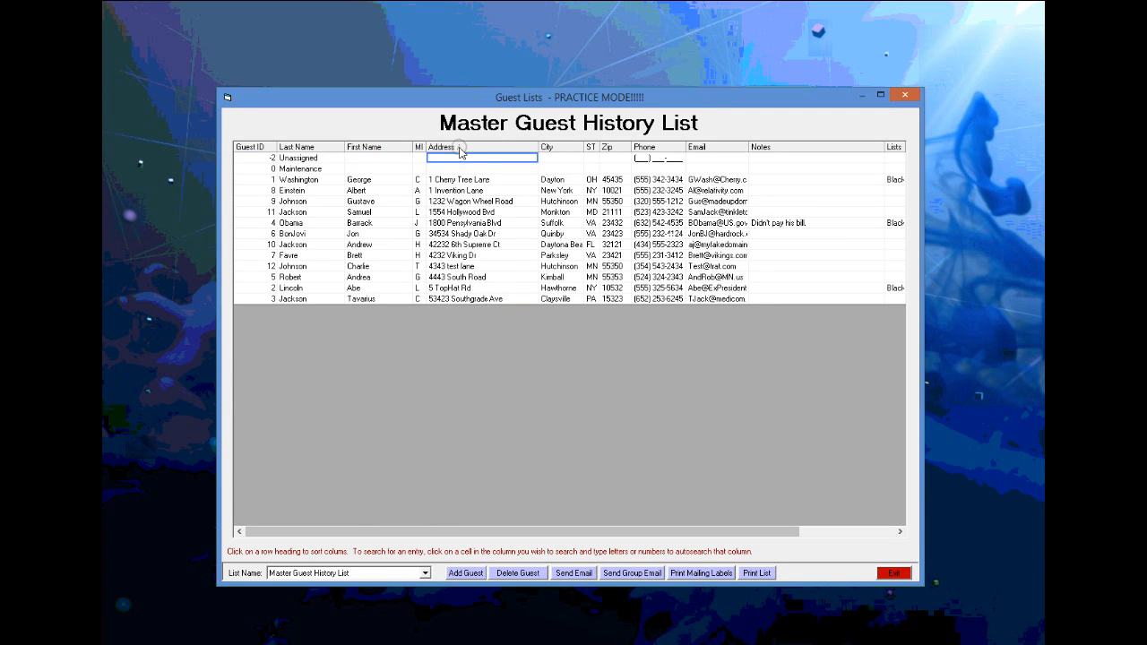
pyautogui.click(560, 147)
pyautogui.click(613, 147)
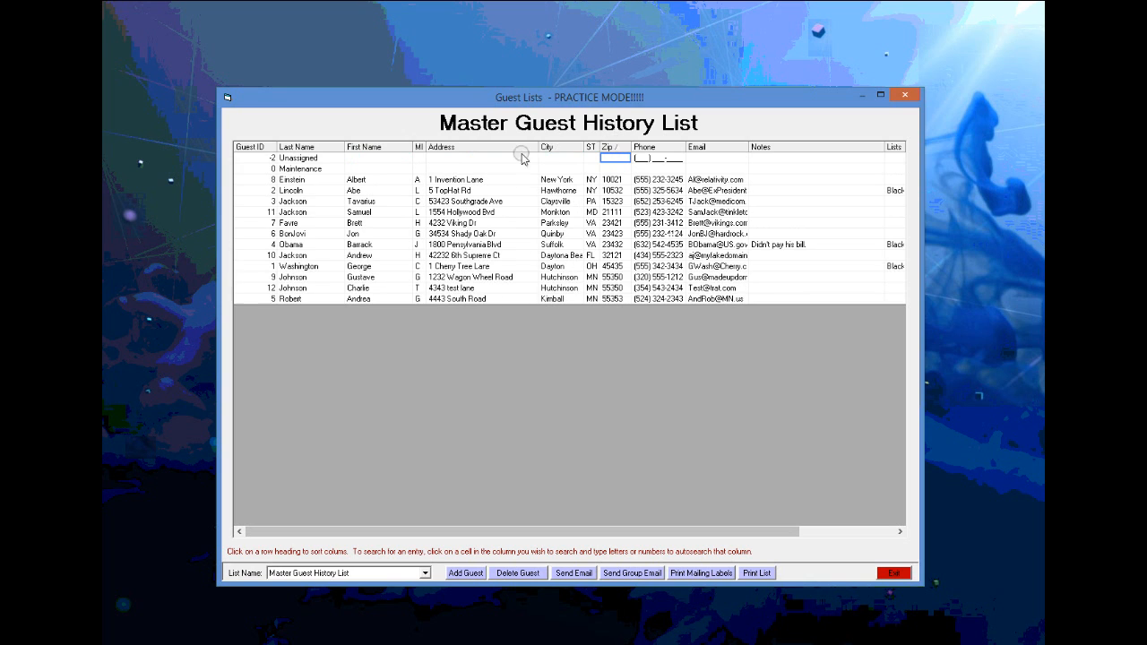
pyautogui.click(372, 147)
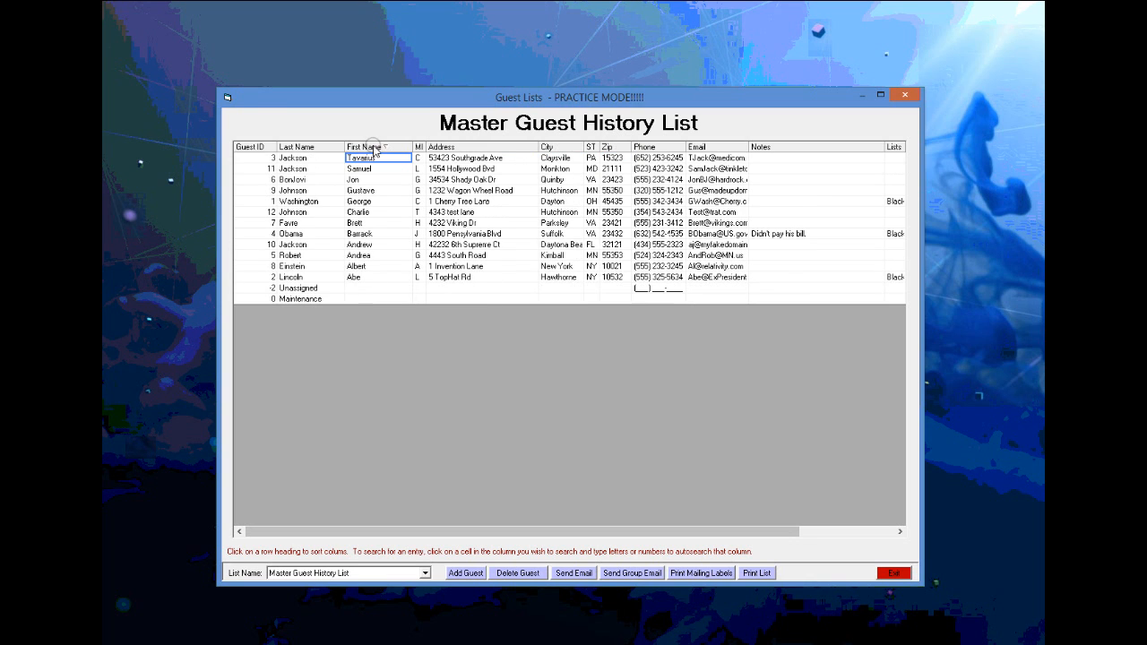
pyautogui.click(299, 147)
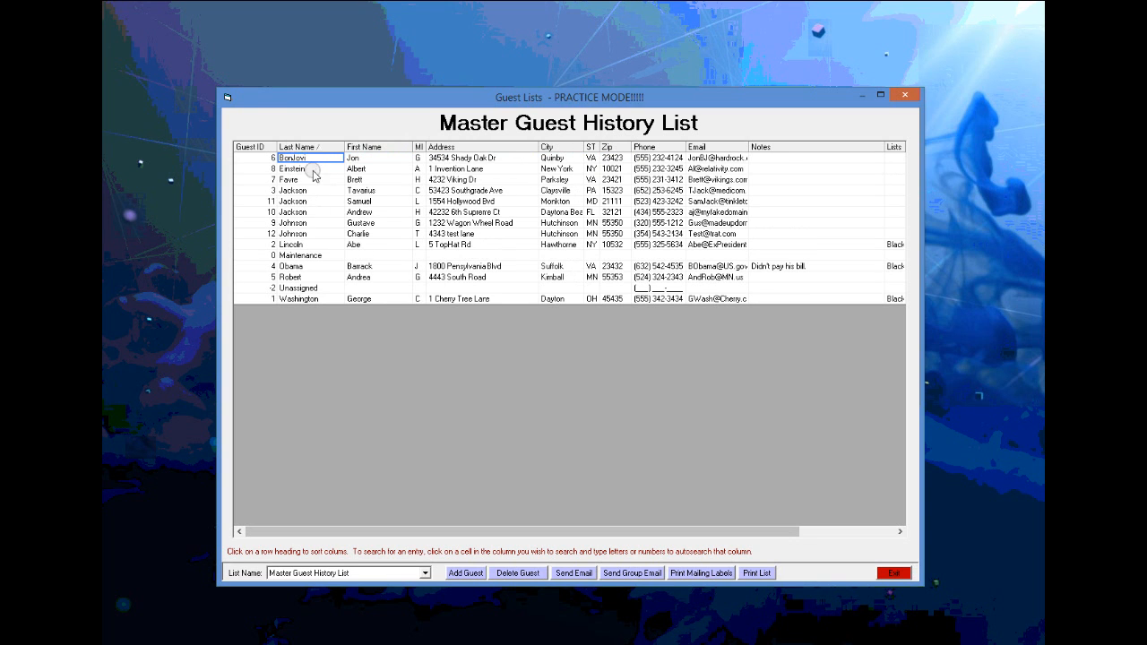
pyautogui.click(425, 573)
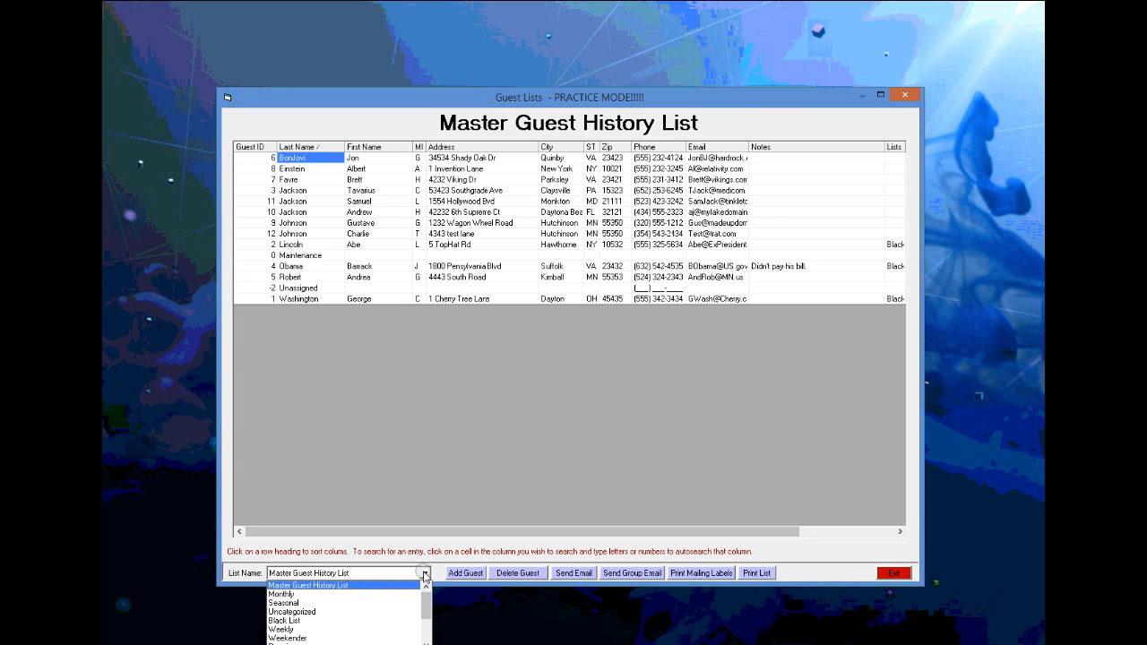
pyautogui.click(314, 621)
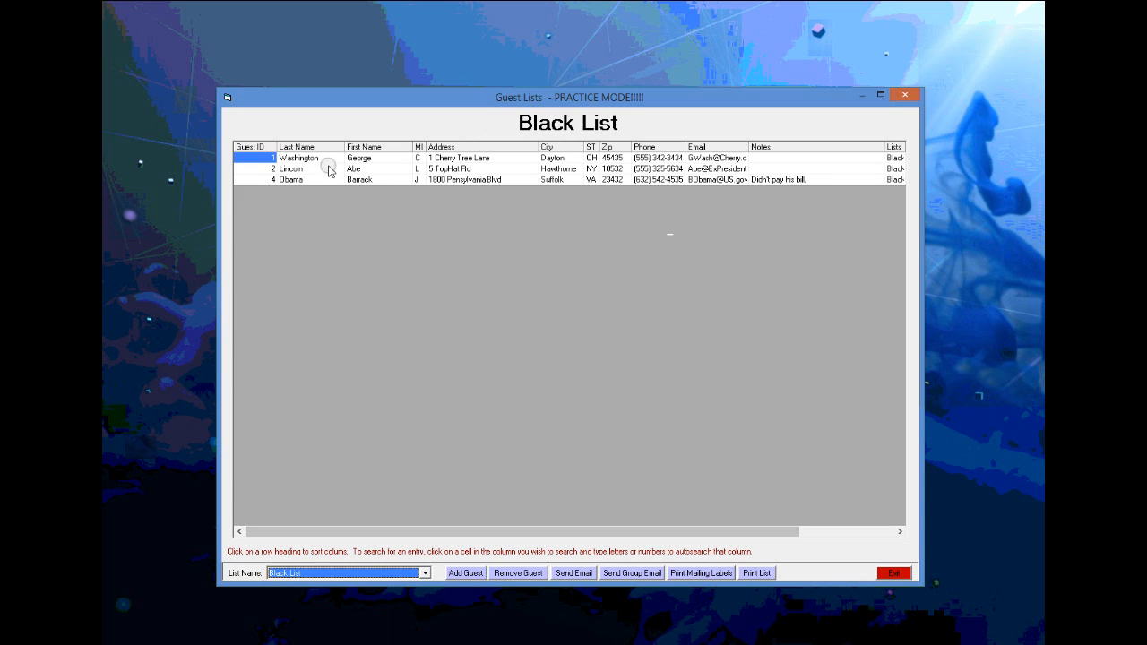
# - Open guest ID 4's profile from the Black List, then close it
pyautogui.doubleClick(450, 182)
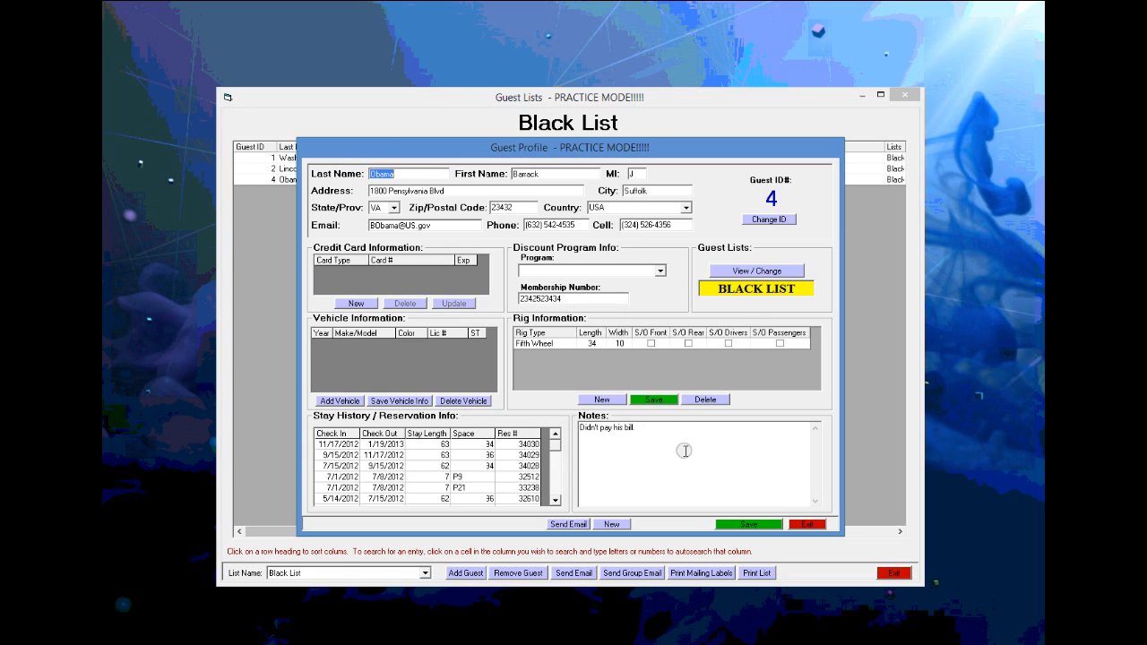
pyautogui.click(809, 522)
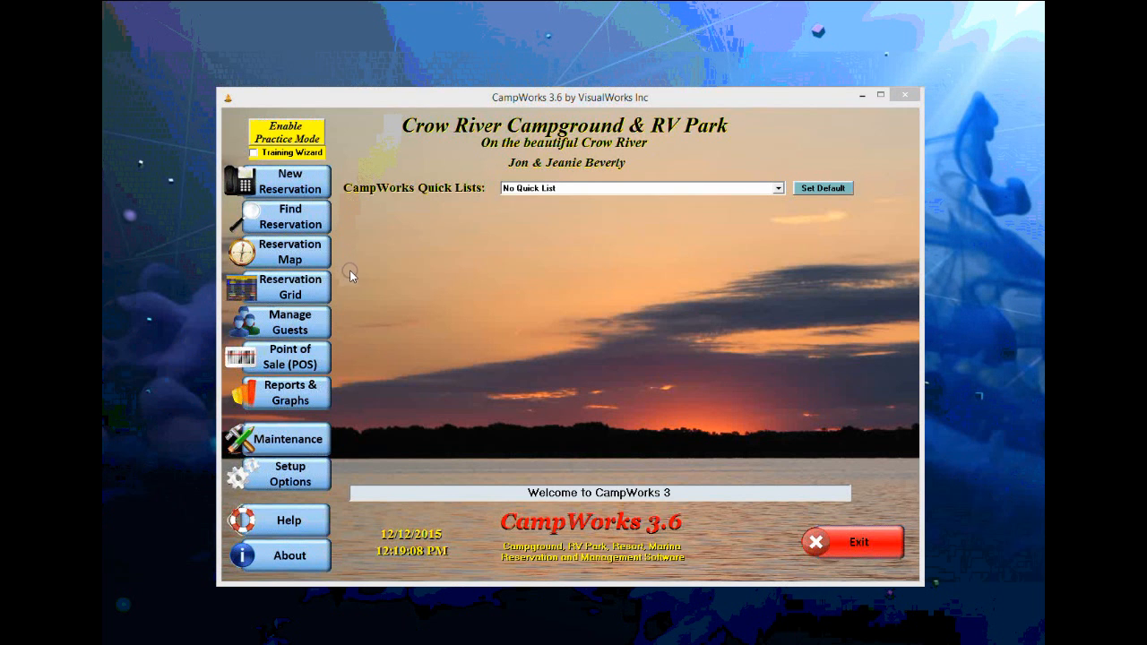
# - Open Reports & Graphs and browse the Financial Reports: General category
pyautogui.click(292, 402)
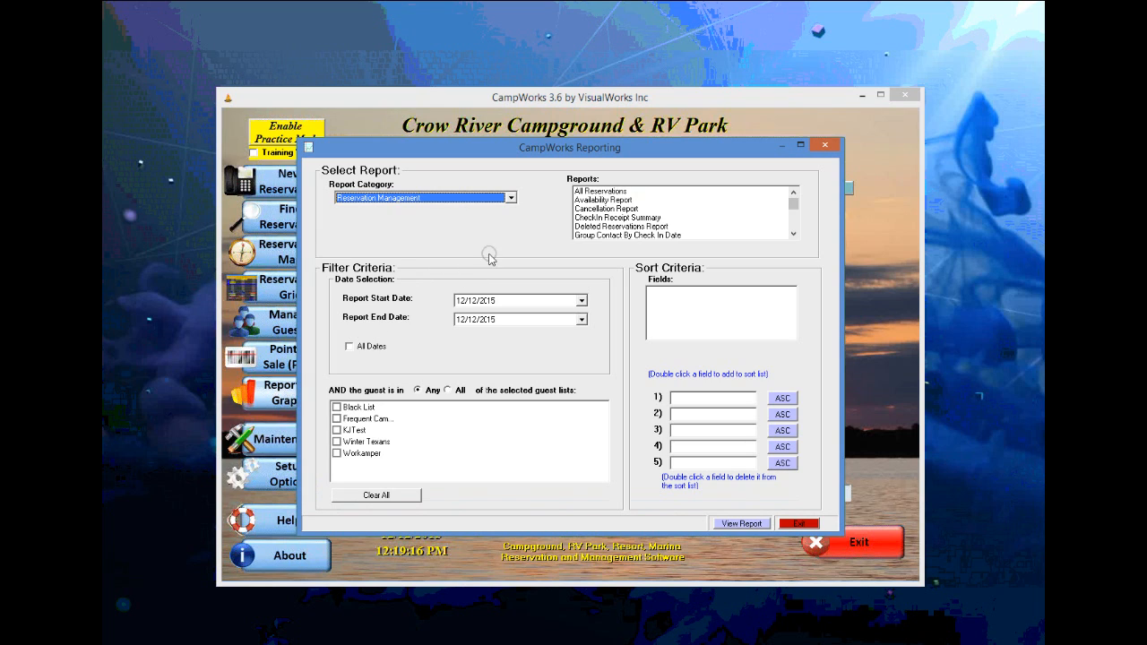
pyautogui.click(510, 198)
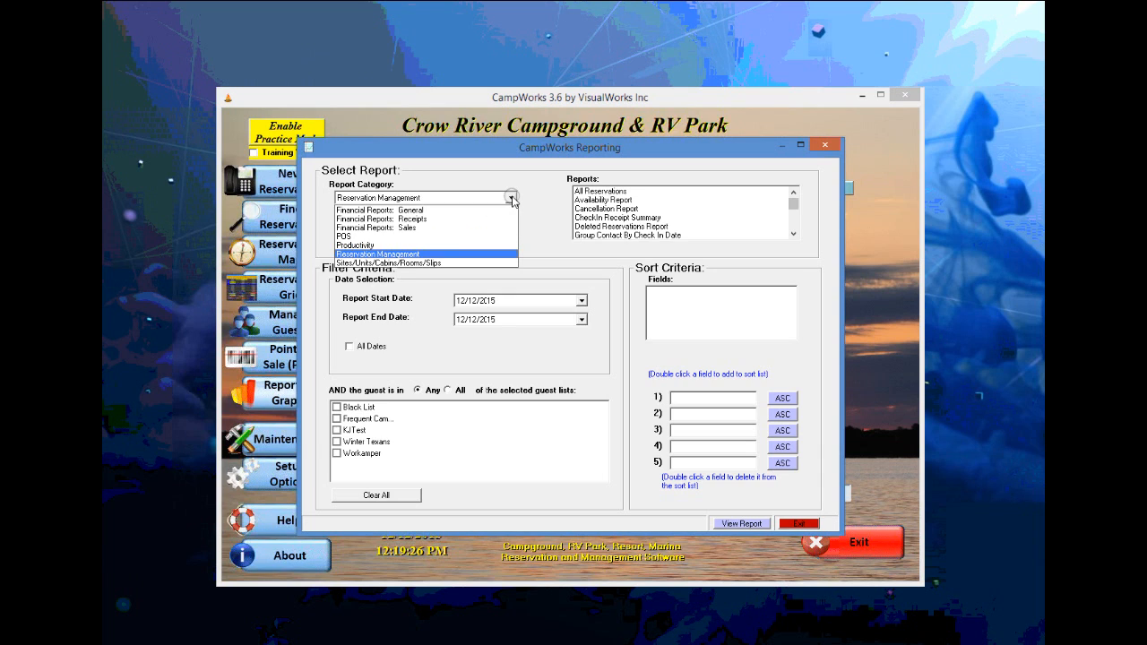
pyautogui.click(436, 210)
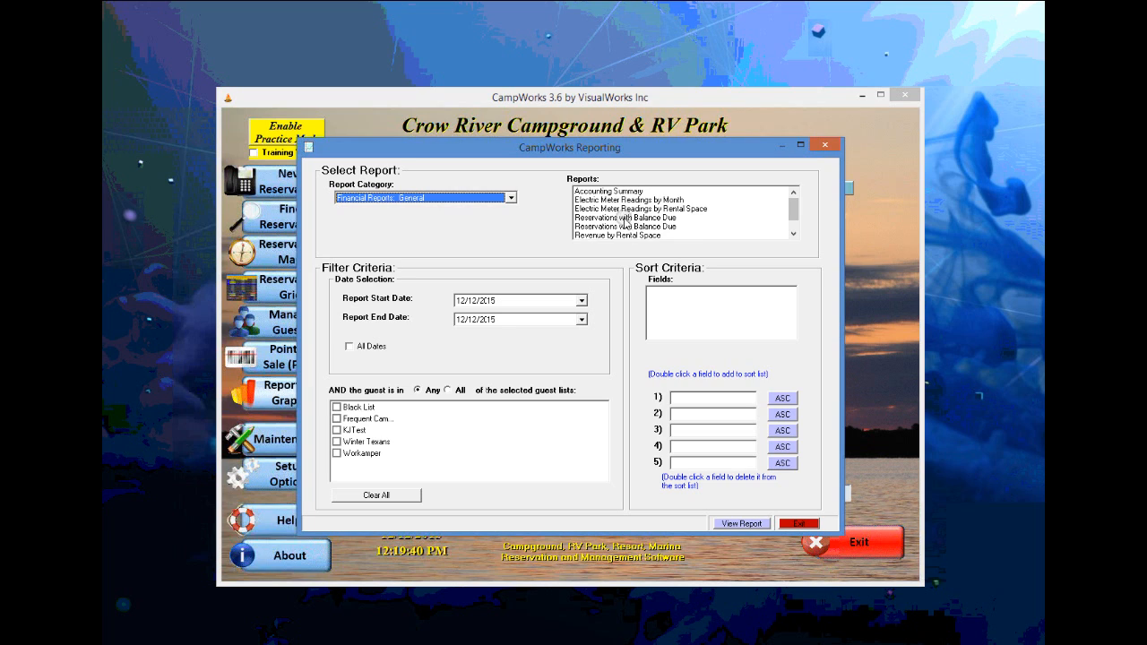
pyautogui.click(793, 233)
pyautogui.click(793, 233)
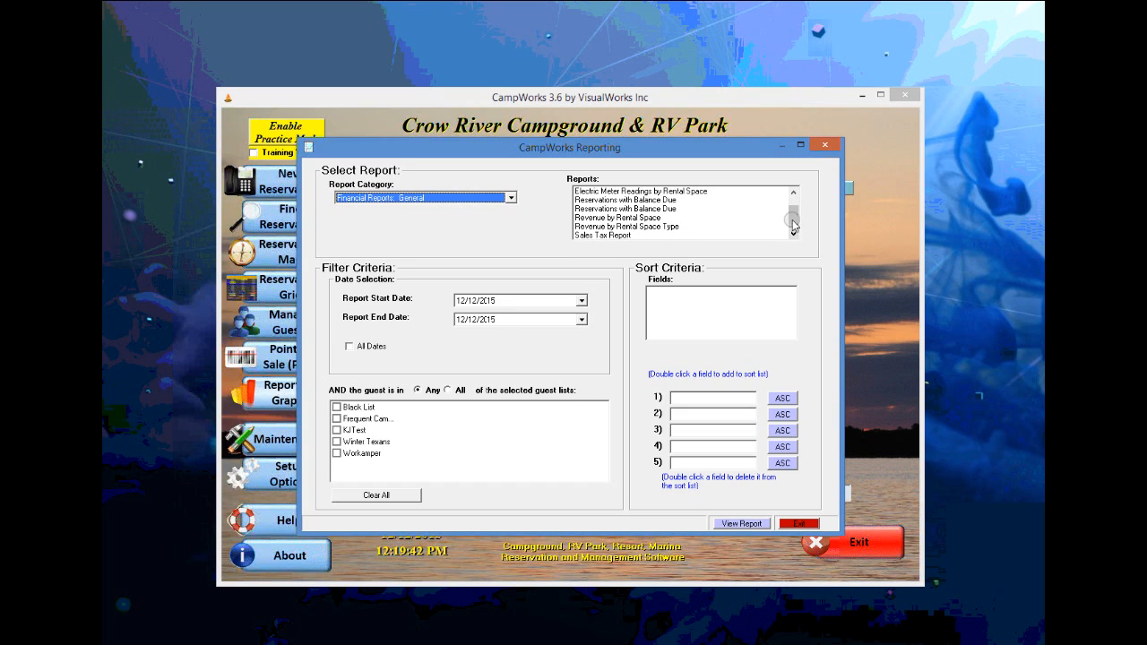
# - Browse the Financial Reports: Receipts and POS report categories
pyautogui.click(511, 197)
pyautogui.click(428, 219)
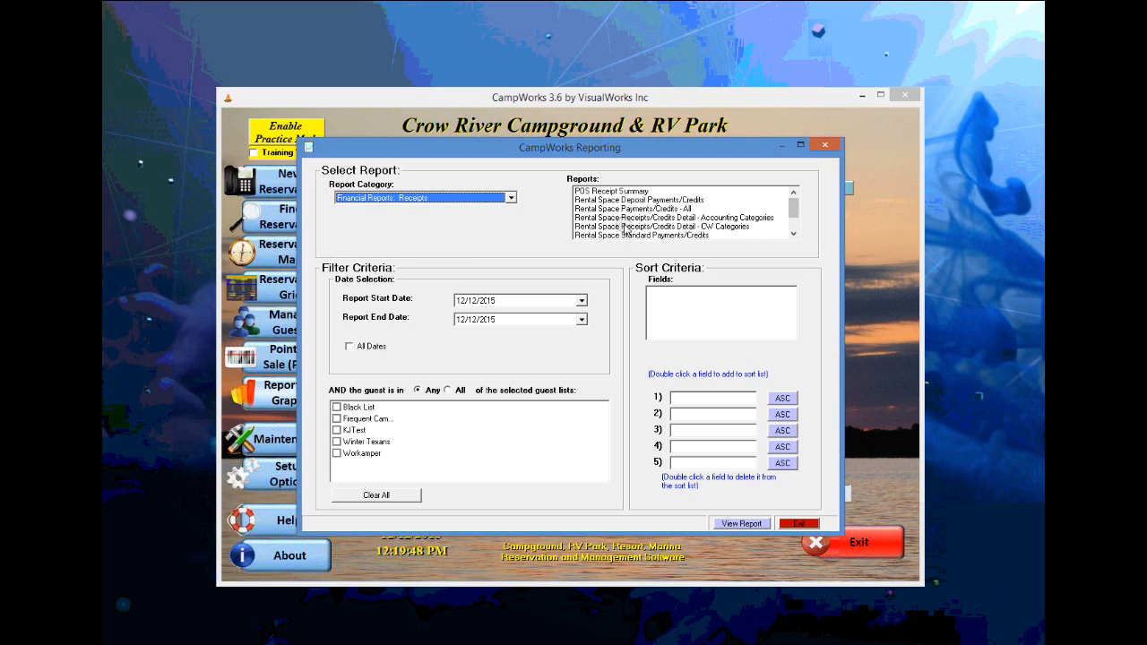
pyautogui.click(510, 198)
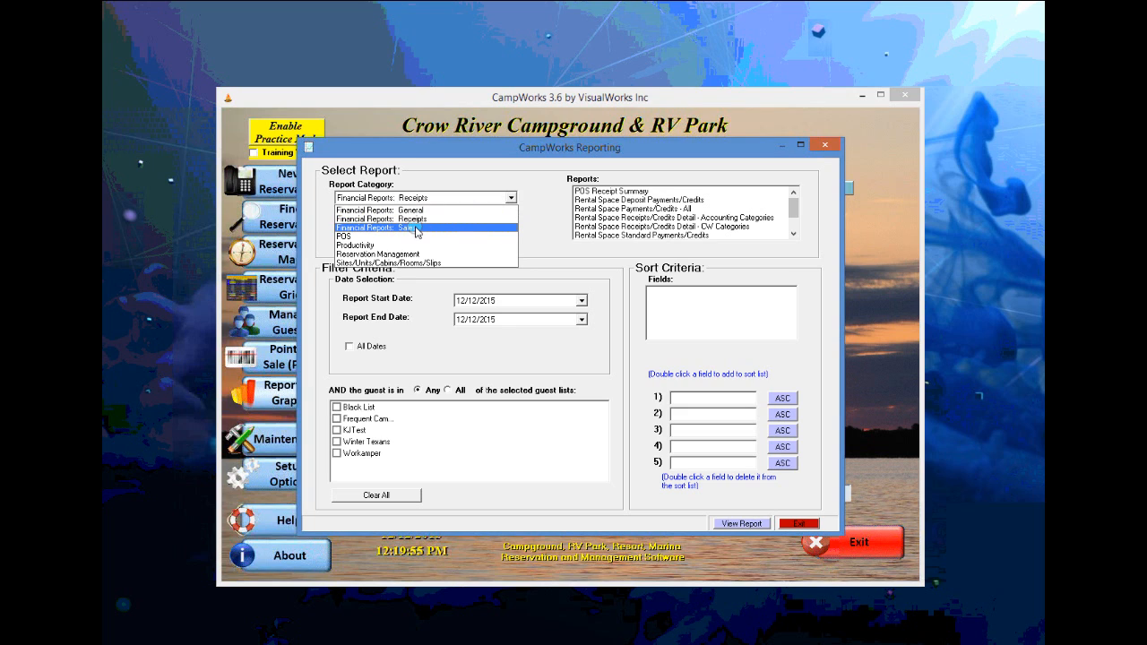
pyautogui.click(390, 237)
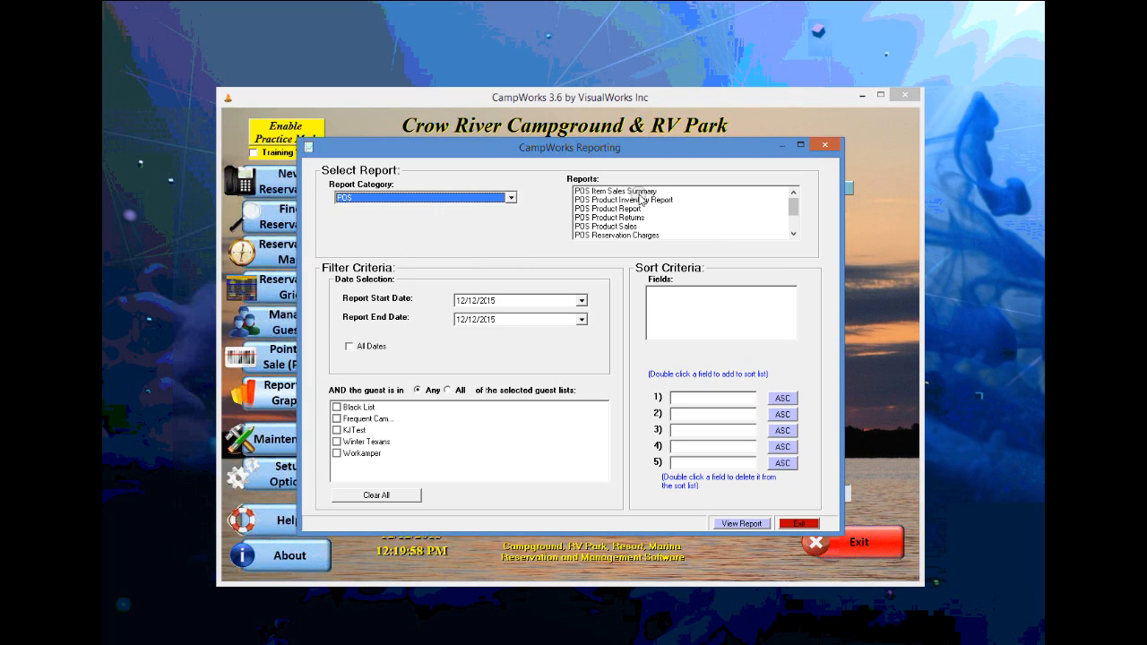
pyautogui.click(793, 233)
pyautogui.click(792, 233)
pyautogui.click(793, 195)
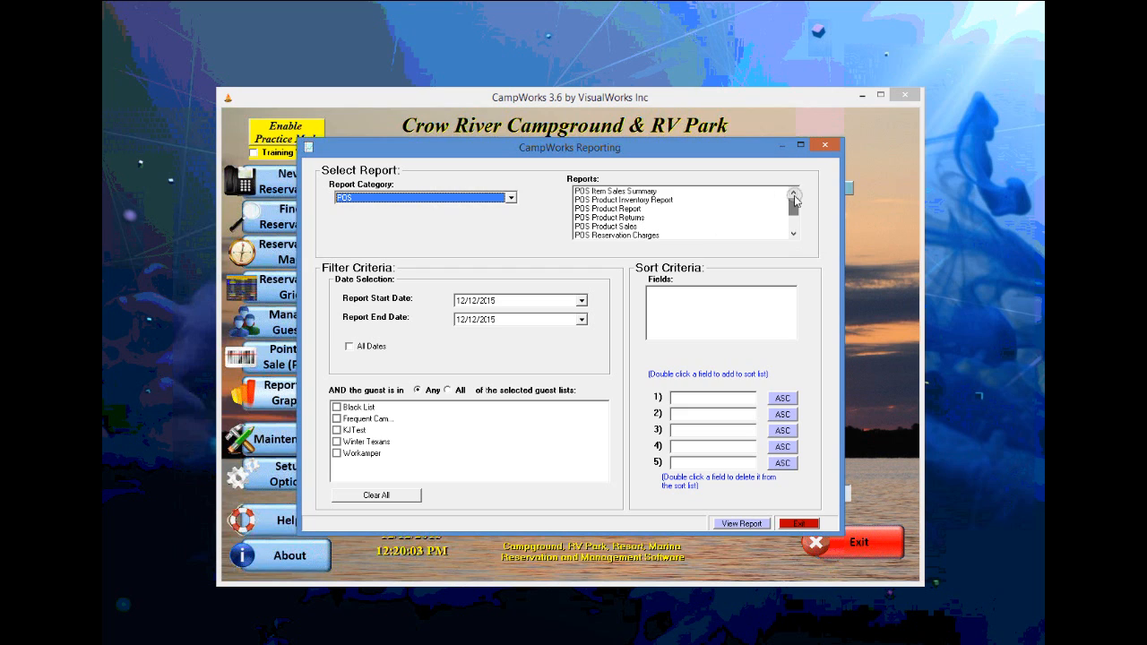
# - Select the Camper Nights report in the Productivity category and scroll through the list
pyautogui.click(509, 199)
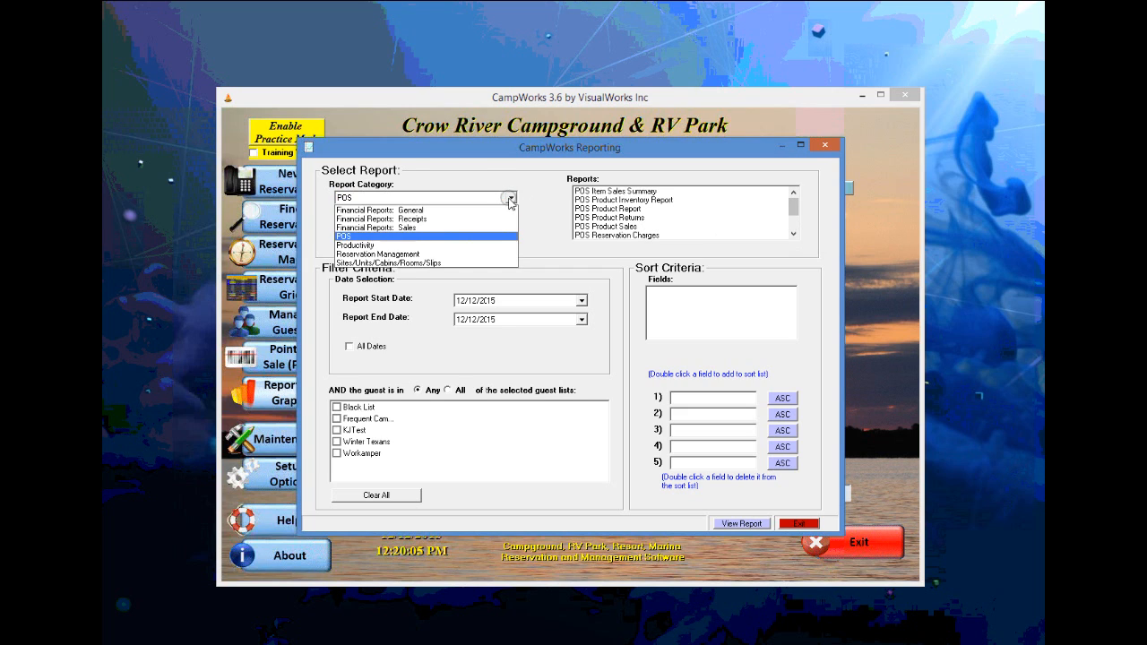
pyautogui.click(379, 246)
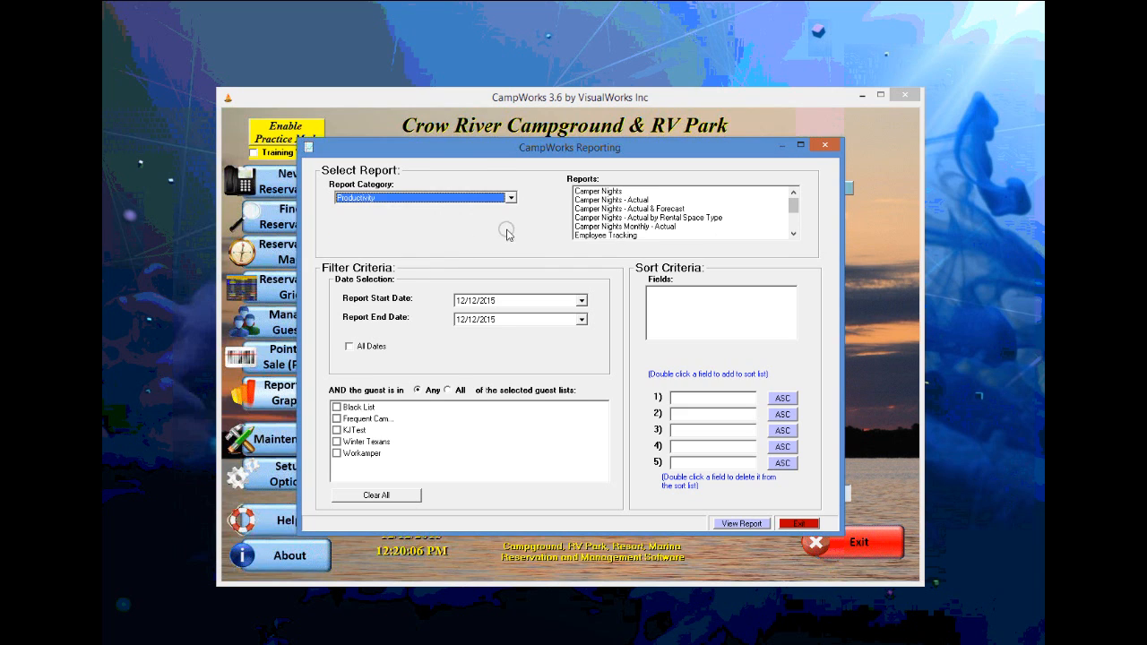
pyautogui.click(617, 190)
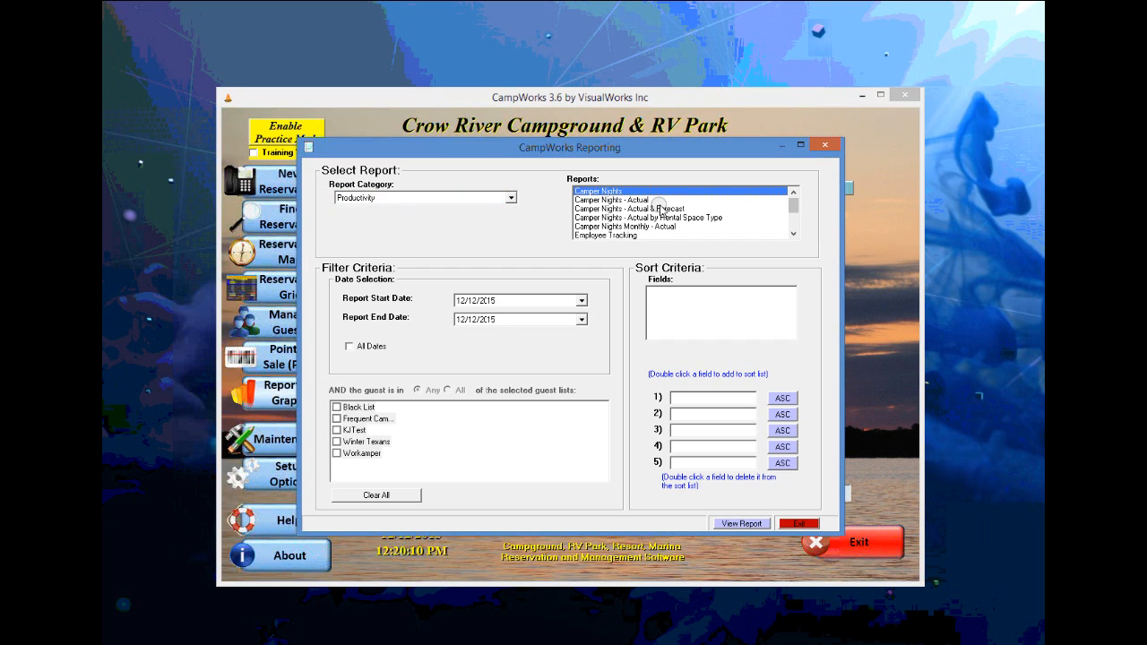
pyautogui.click(793, 234)
pyautogui.scroll(-2, 672, 202)
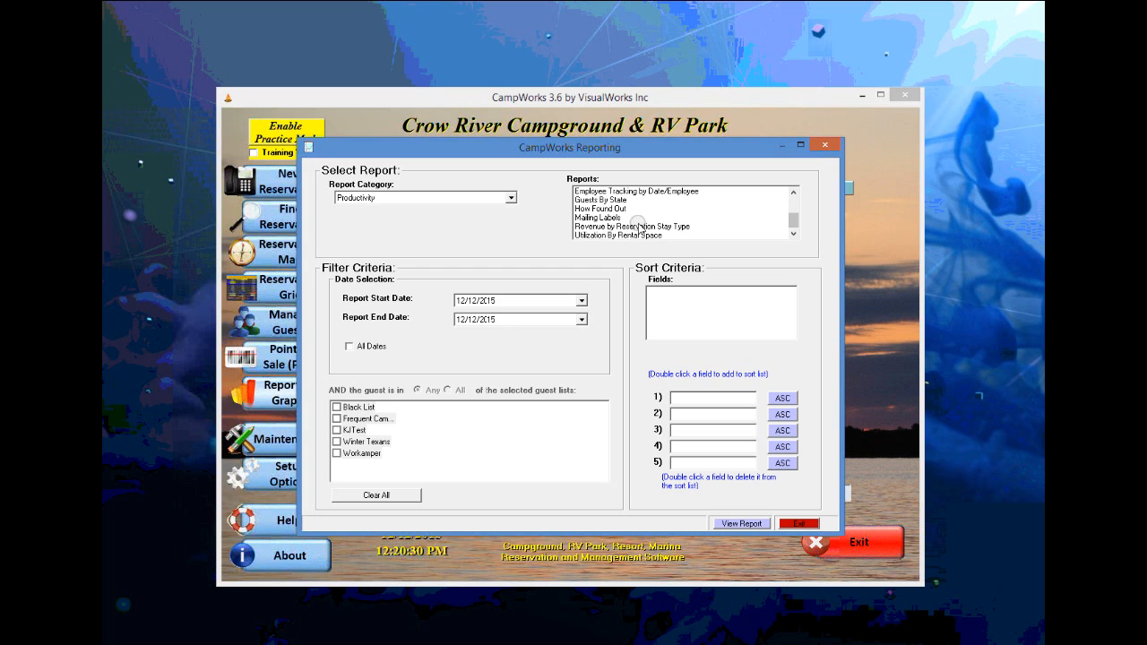
pyautogui.click(512, 197)
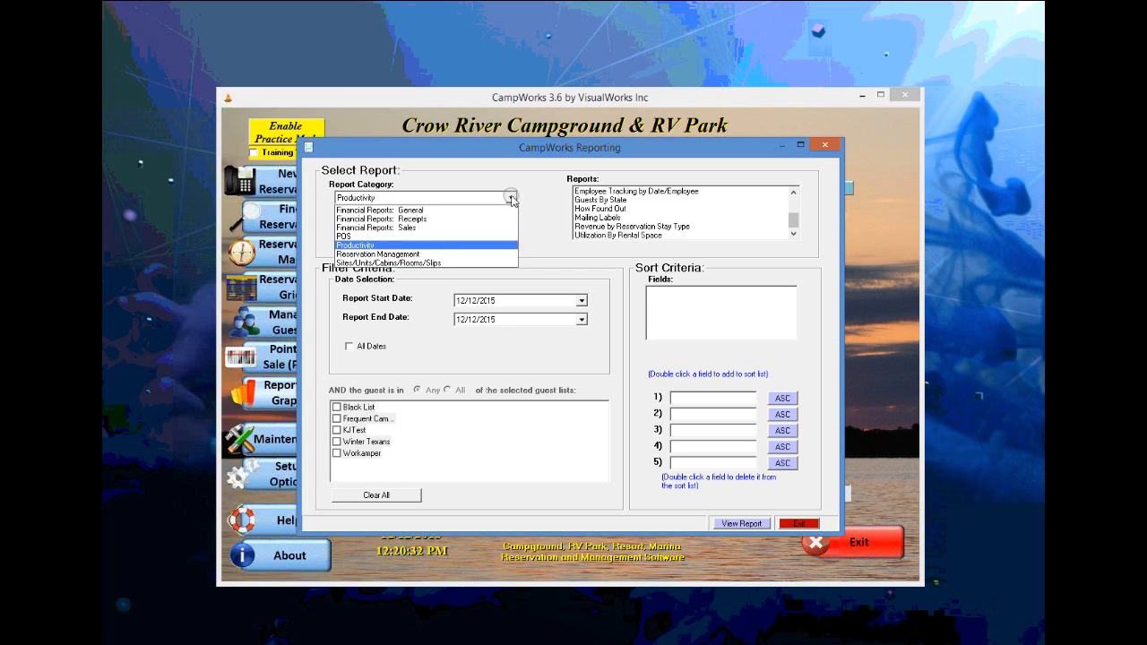
# - Switch the Report Category to Reservation Management
pyautogui.click(434, 255)
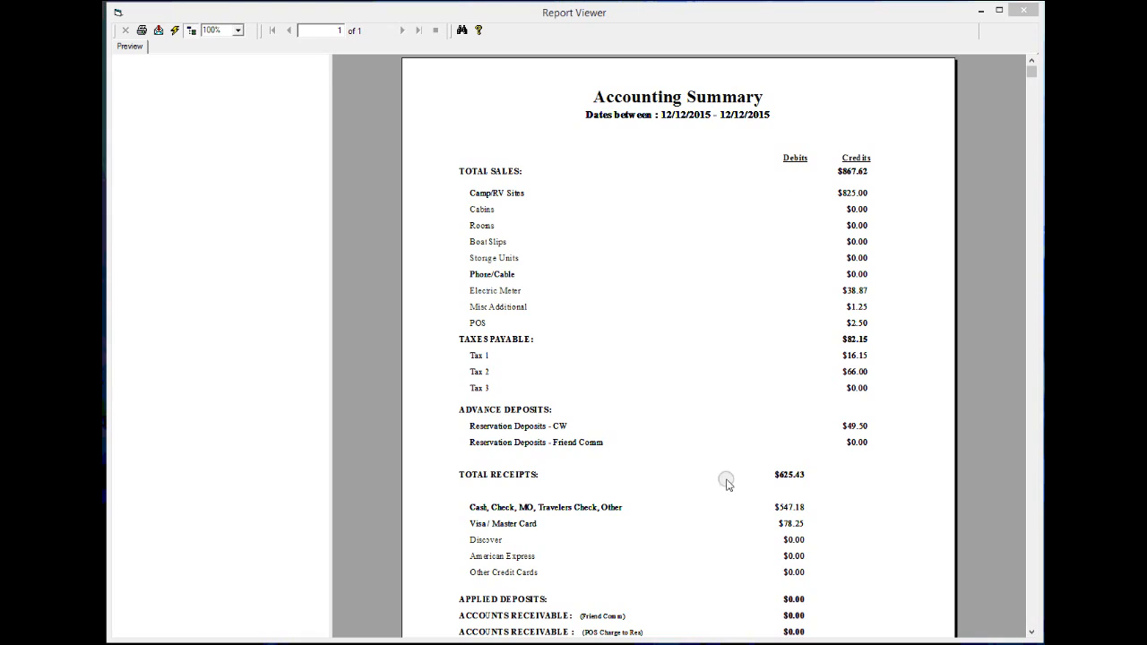
pyautogui.moveTo(847, 296)
pyautogui.click(839, 175)
pyautogui.click(502, 210)
pyautogui.click(503, 308)
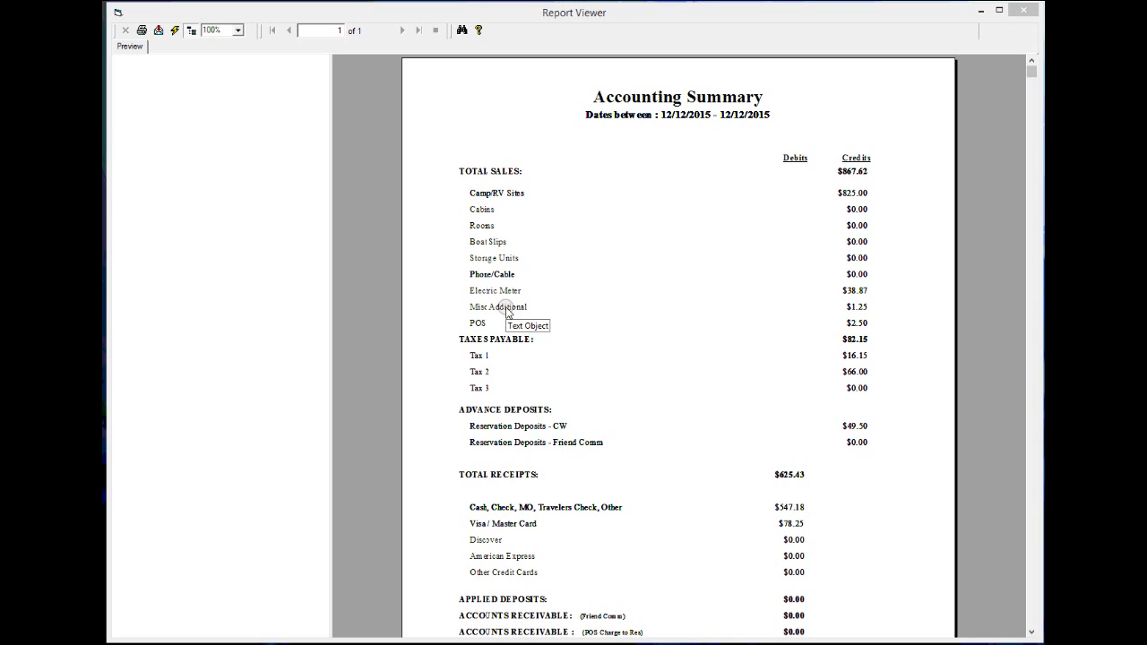
pyautogui.click(503, 293)
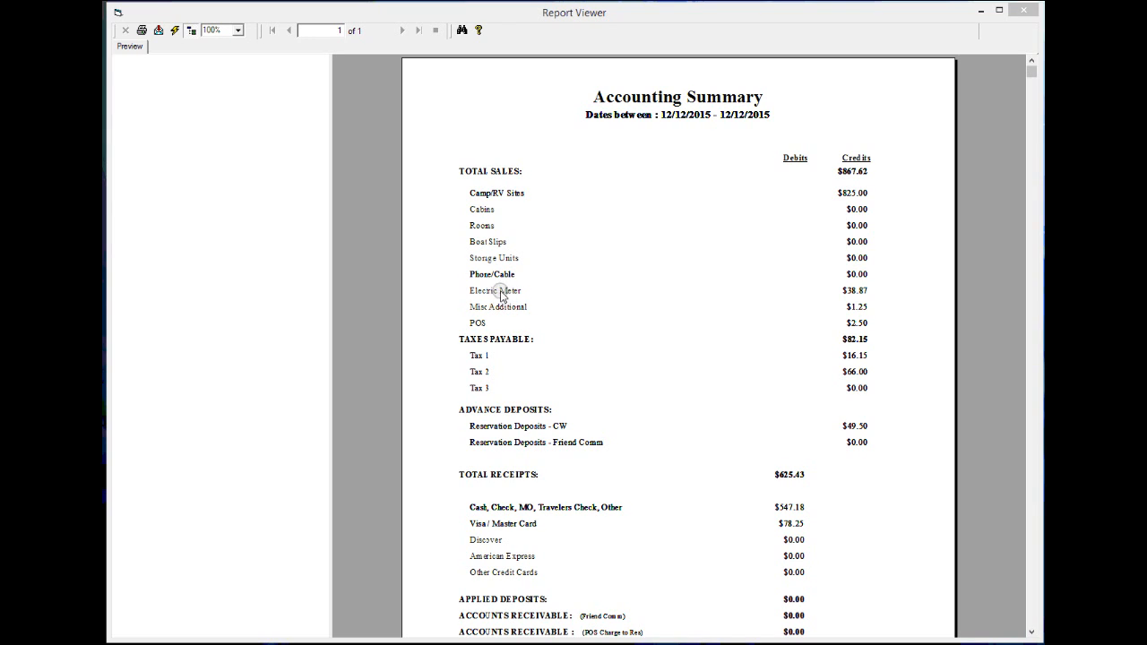
pyautogui.click(487, 325)
pyautogui.click(1034, 619)
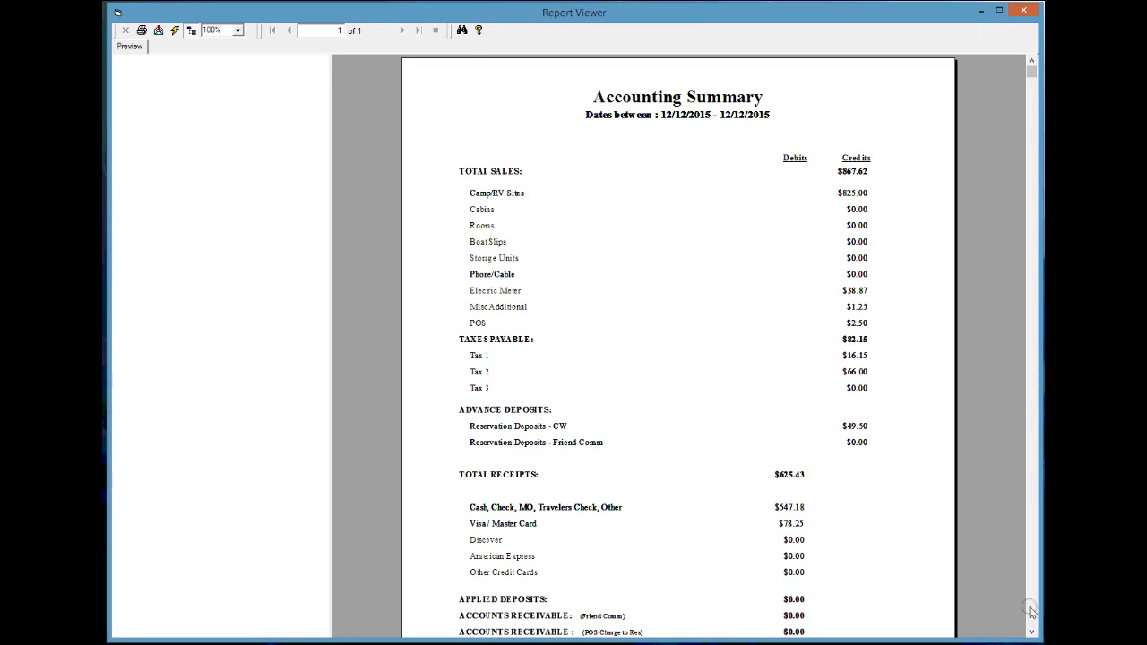
# - Scroll the Accounting Summary report down to its $999.27 totals and back up
pyautogui.moveTo(1028, 71); pyautogui.dragTo(1004, 320)
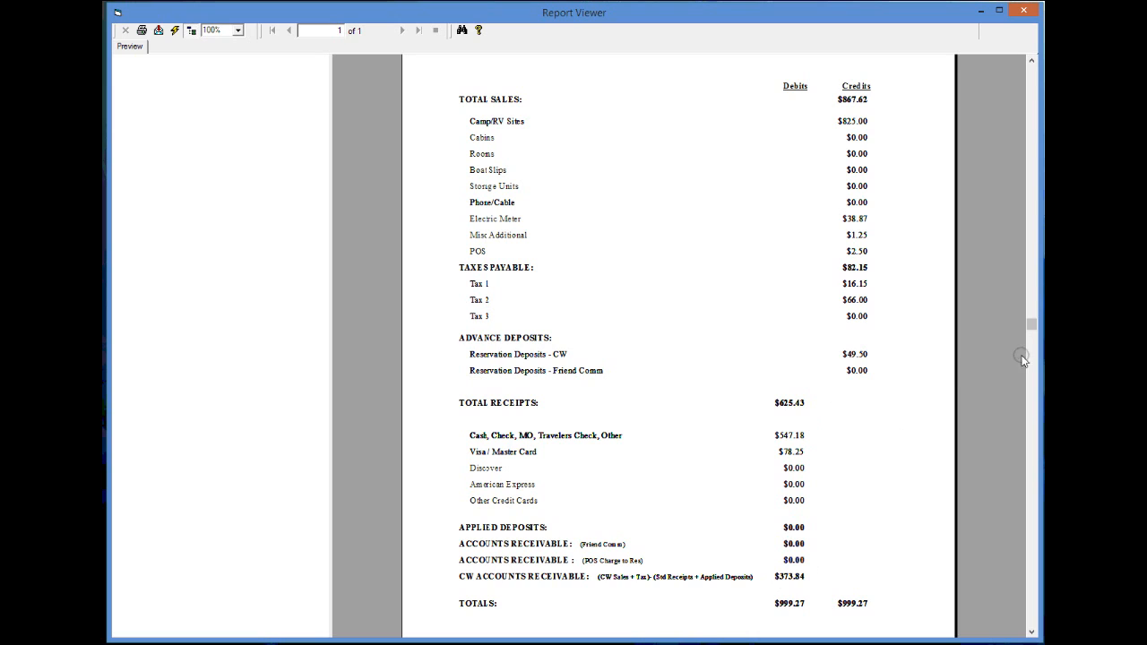
pyautogui.moveTo(1031, 325); pyautogui.dragTo(1024, 150)
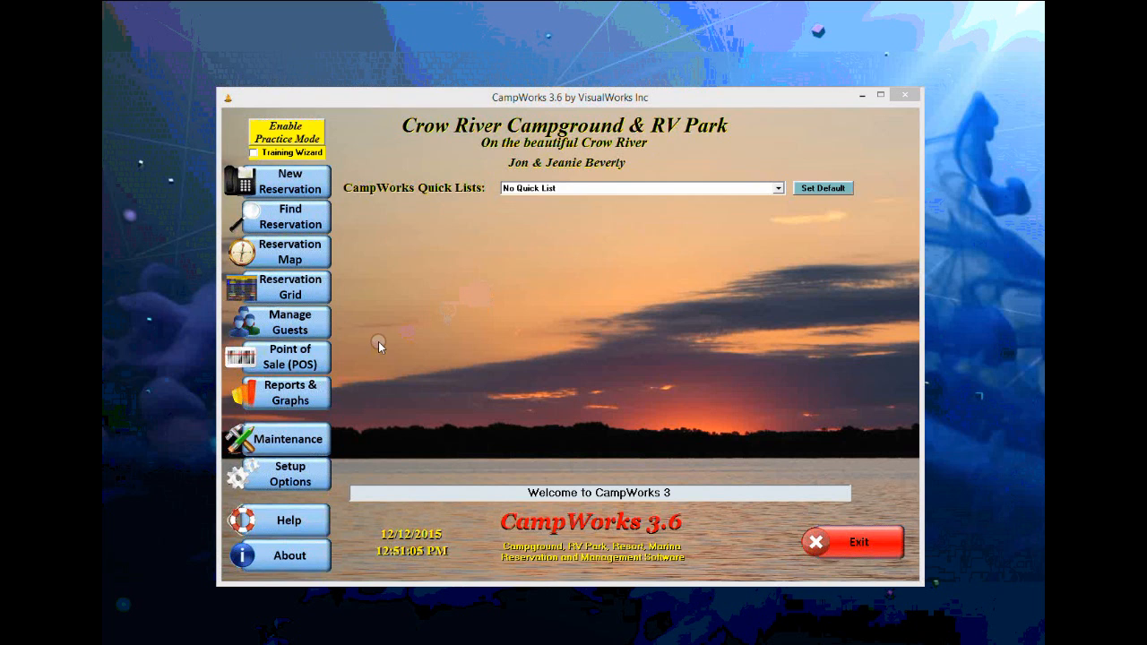
# - Open the Point of Sale register and log in as Admin with the user code
pyautogui.click(297, 361)
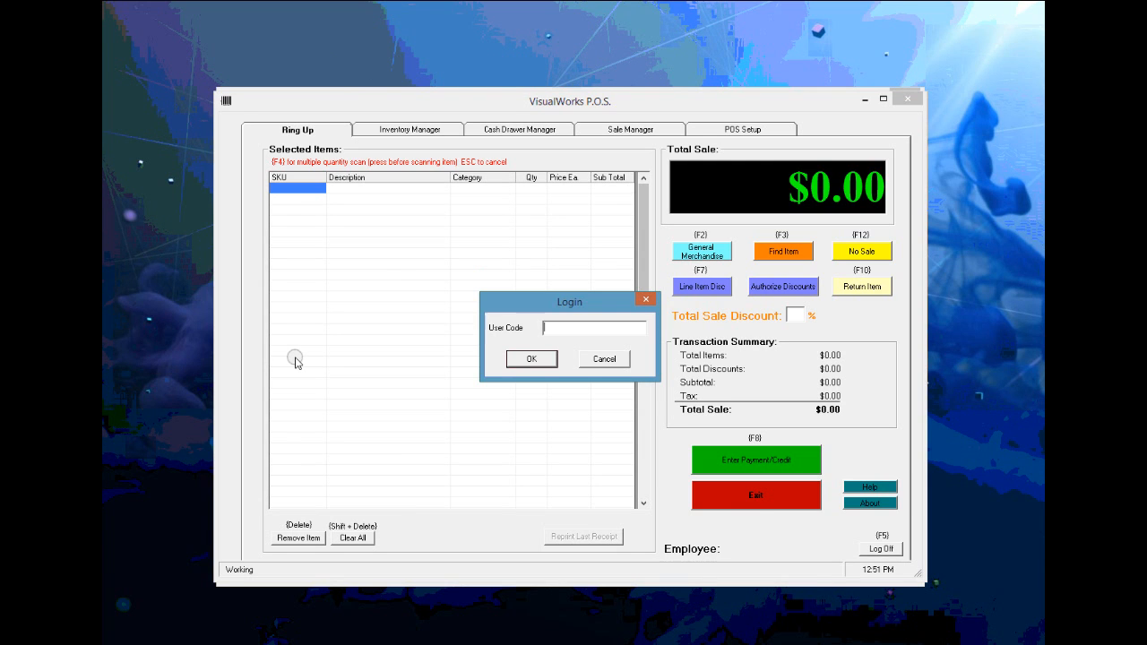
pyautogui.write('12')
pyautogui.press('Return')
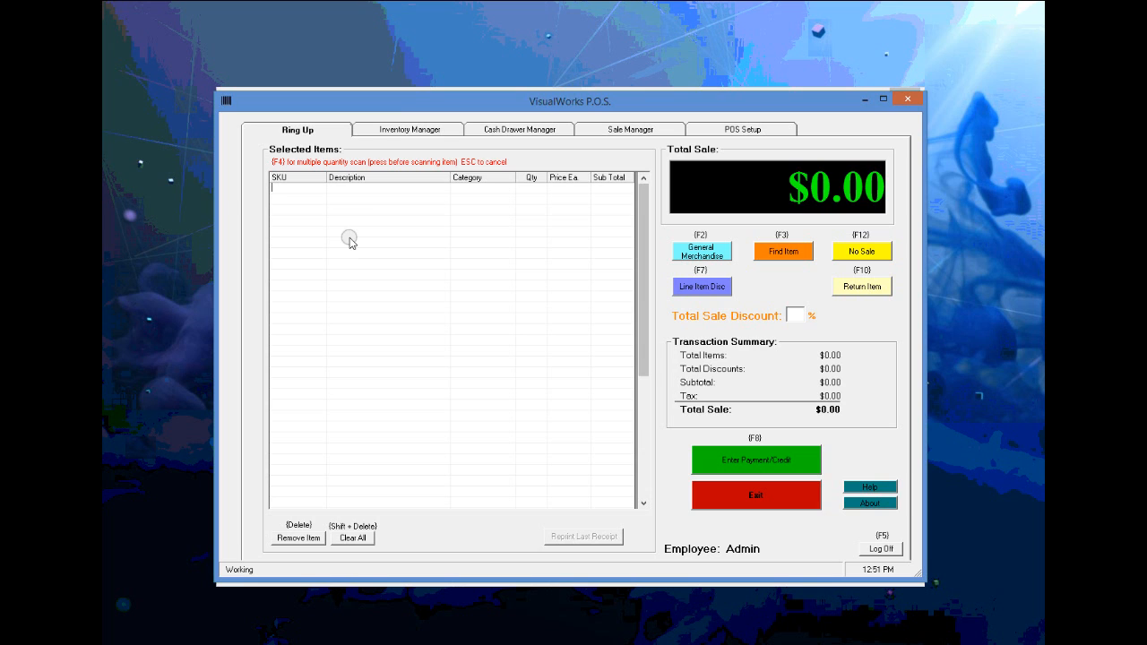
# - In Inventory Manager, inspect the Diet Pepsi item and close it without changes
pyautogui.click(398, 131)
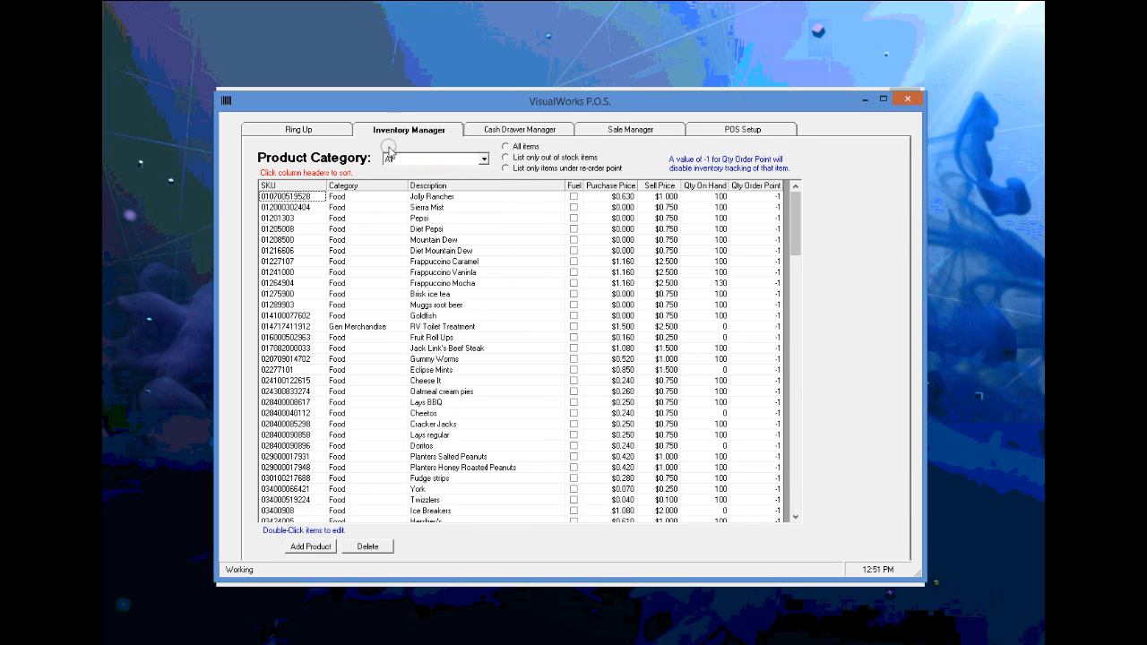
pyautogui.doubleClick(299, 231)
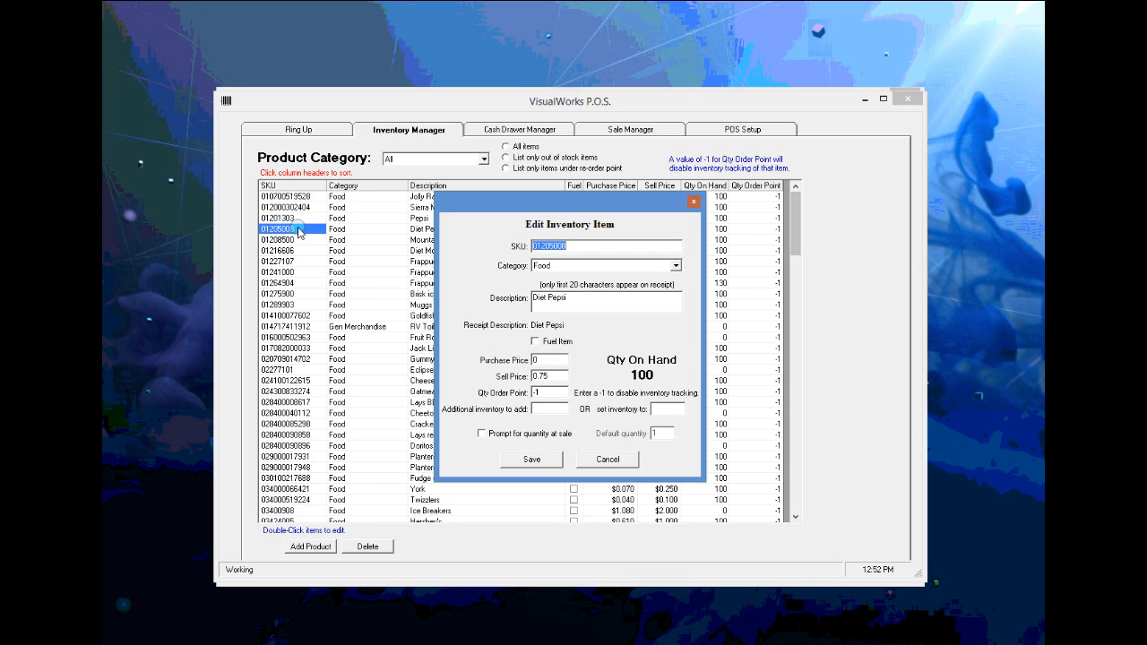
pyautogui.click(603, 462)
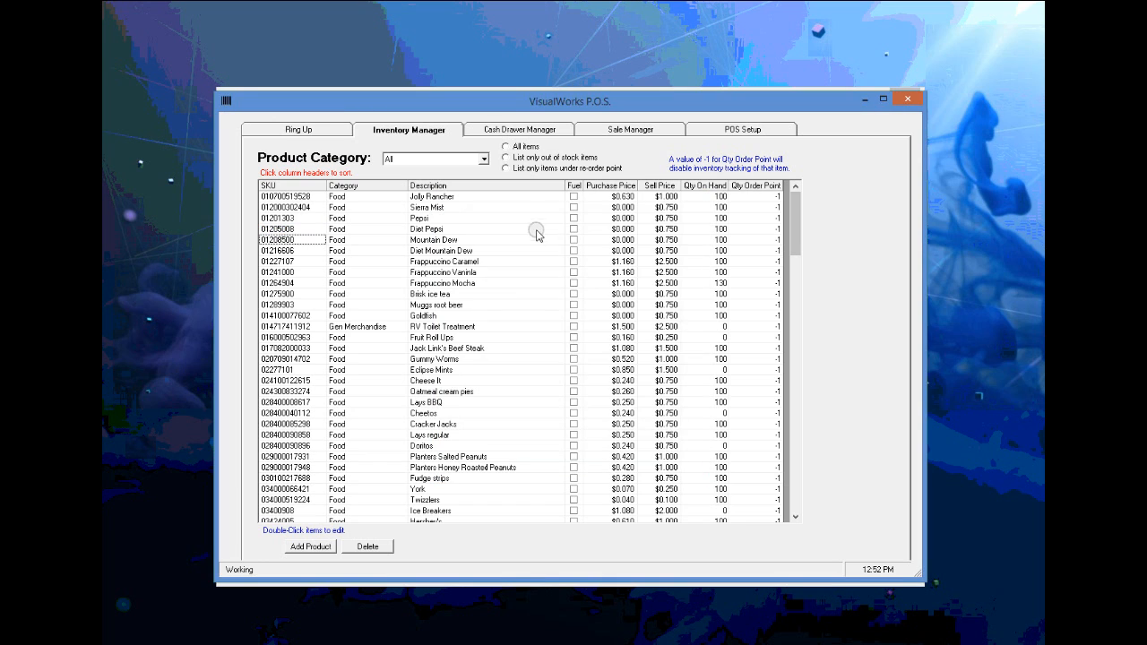
# - Review the cash drawer transactions and sale receipts, then return to Ring Up
pyautogui.click(516, 131)
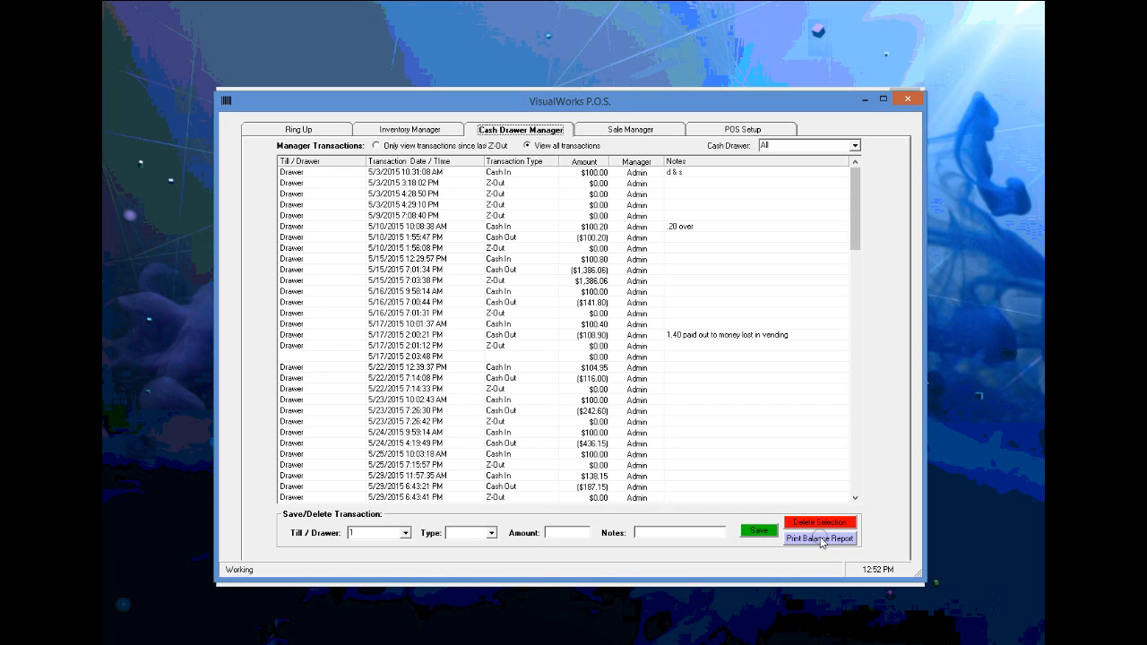
pyautogui.click(631, 130)
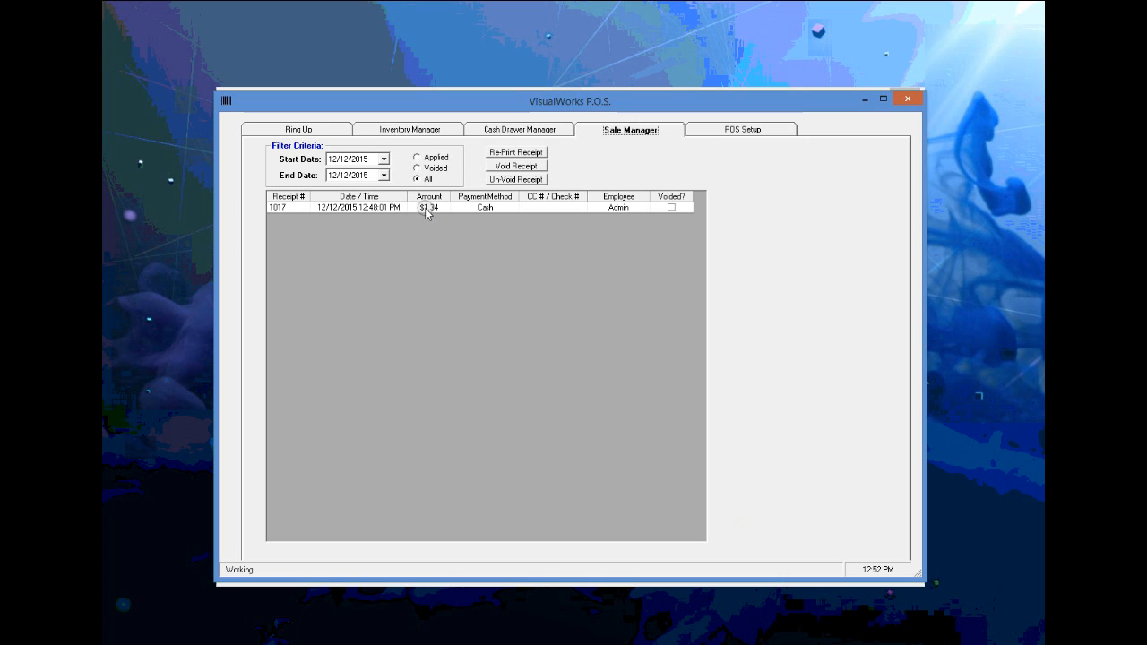
pyautogui.click(307, 130)
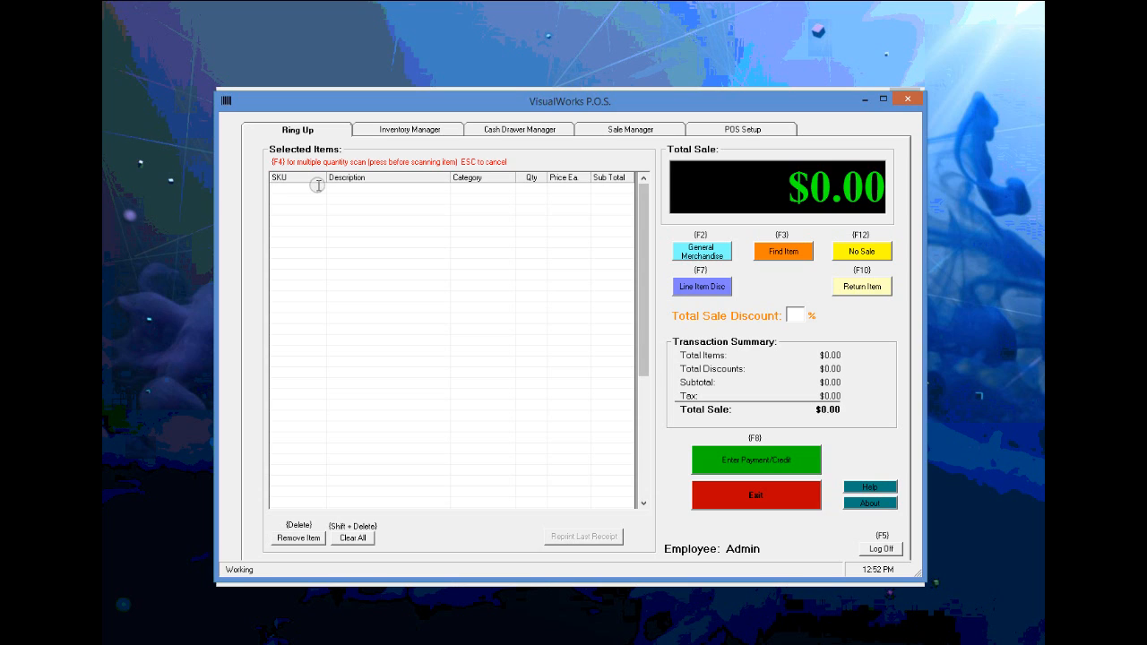
pyautogui.write('846316027443')
pyautogui.press('Return')
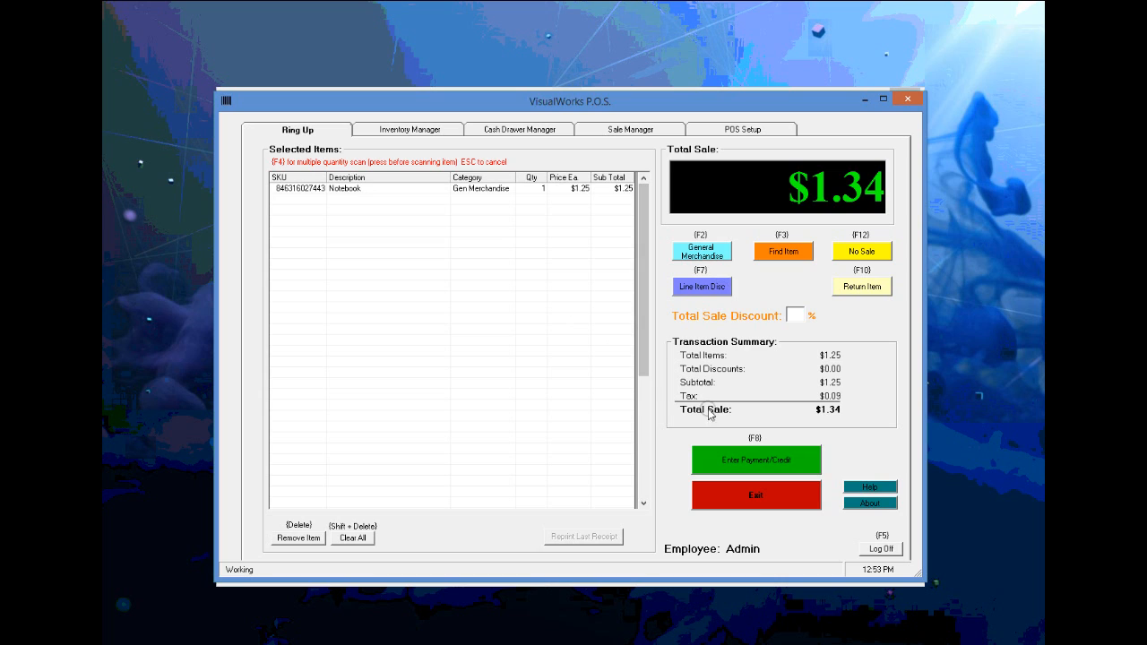
pyautogui.click(720, 464)
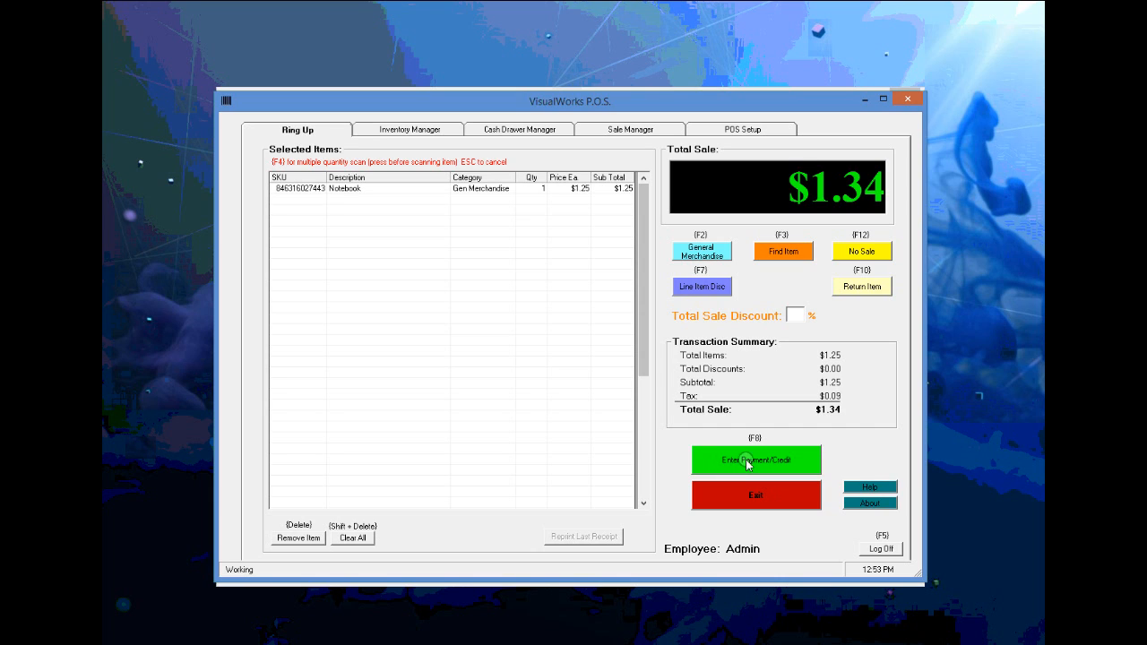
# - Pay the $1.34 sale with $5.00 cash, finalize it, and skip saving the receipt PDF
pyautogui.click(747, 461)
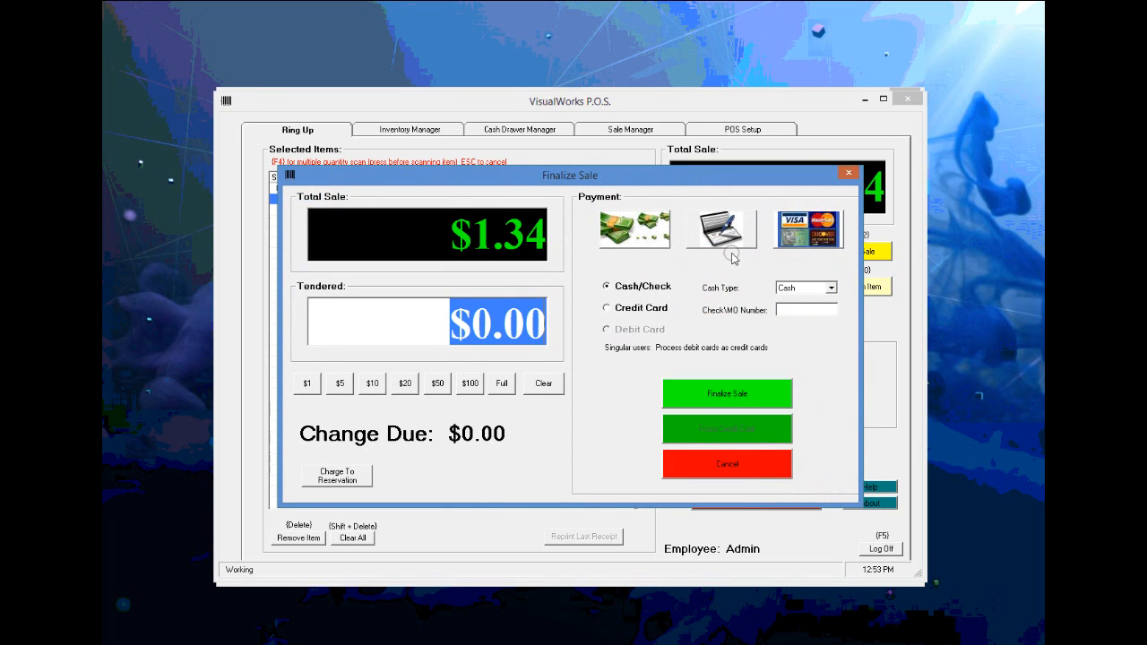
pyautogui.click(340, 385)
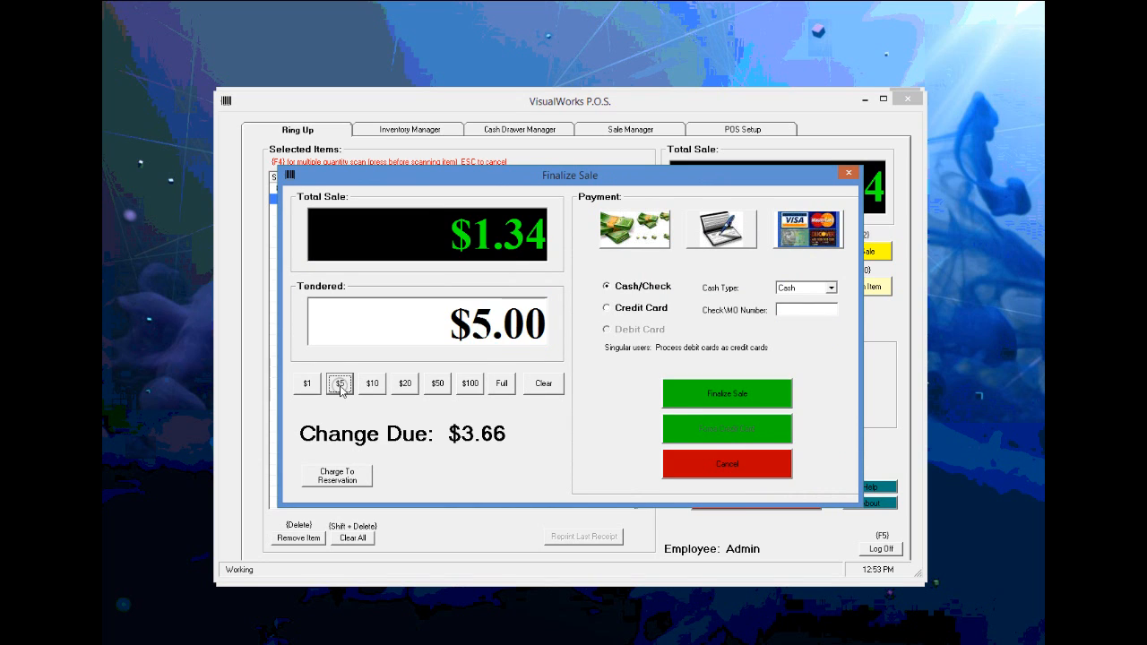
pyautogui.click(711, 395)
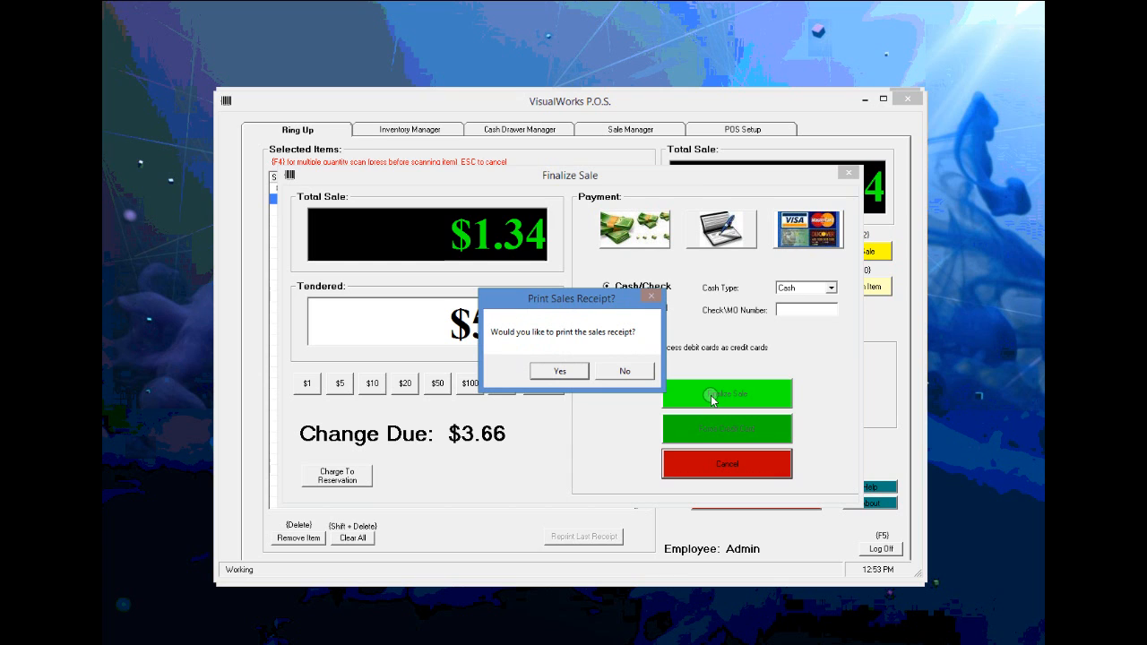
pyautogui.click(570, 371)
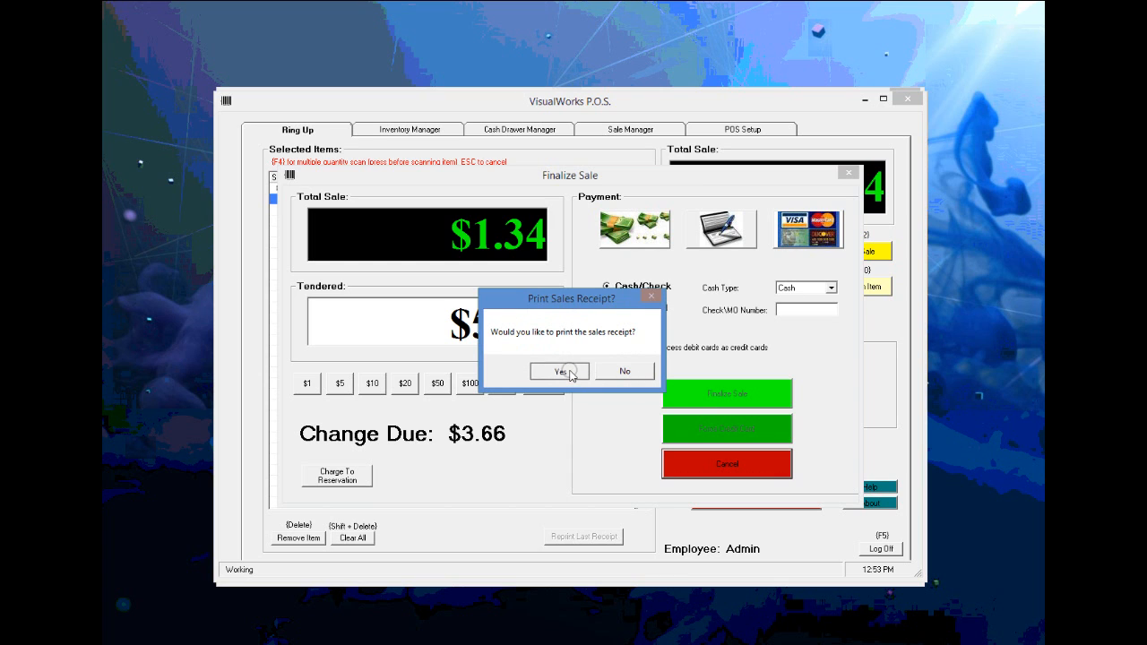
pyautogui.click(566, 381)
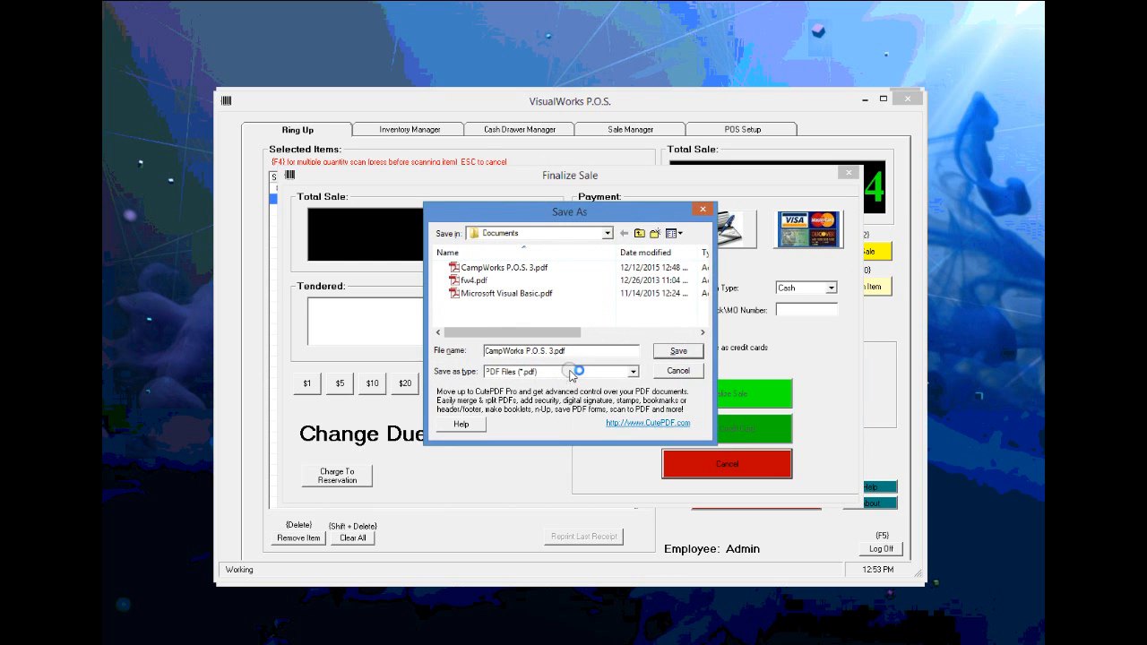
pyautogui.click(676, 372)
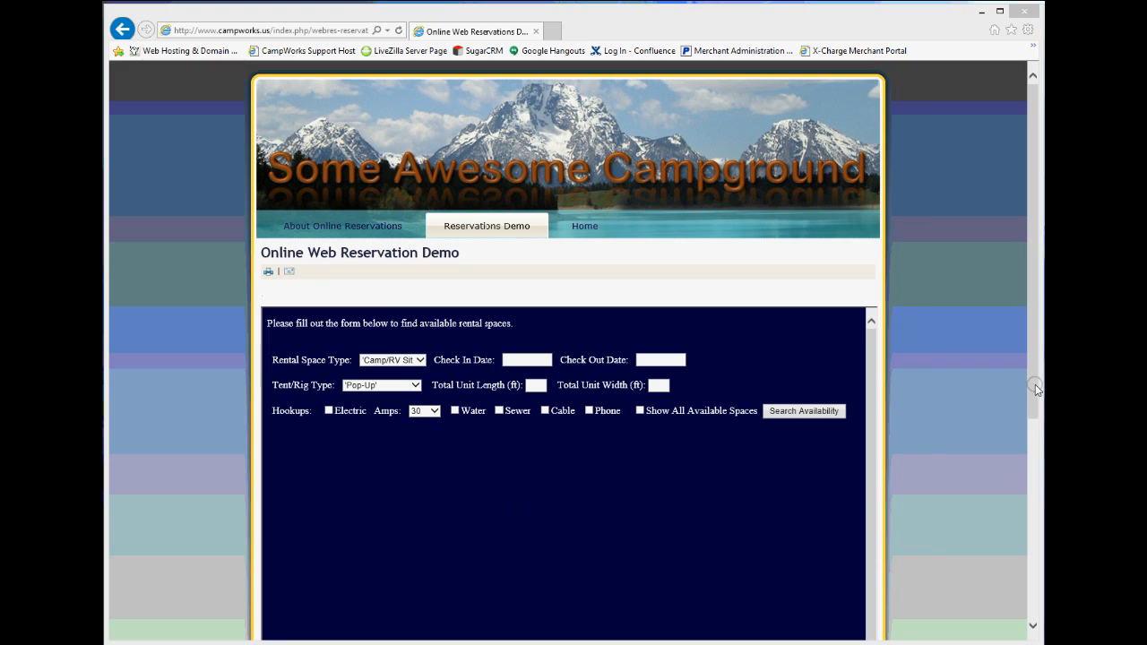
# - Search 12/12–12/13/2015 for a 20 by 8 ft unit, showing all available spaces
pyautogui.moveTo(1034, 385); pyautogui.dragTo(1034, 467)
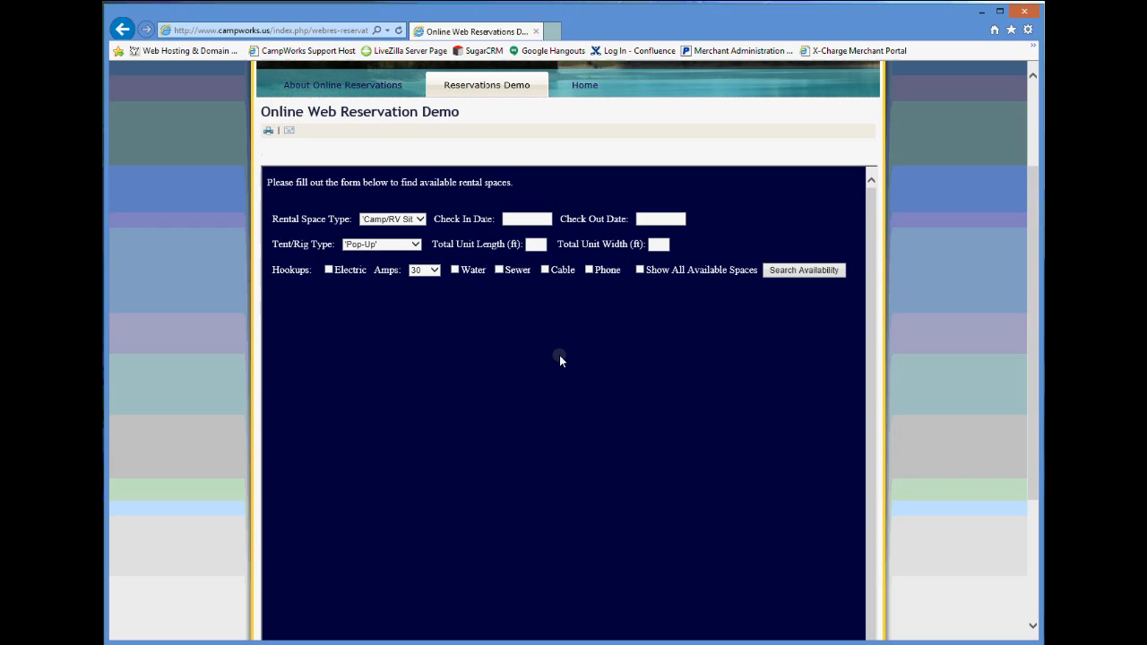
pyautogui.click(526, 220)
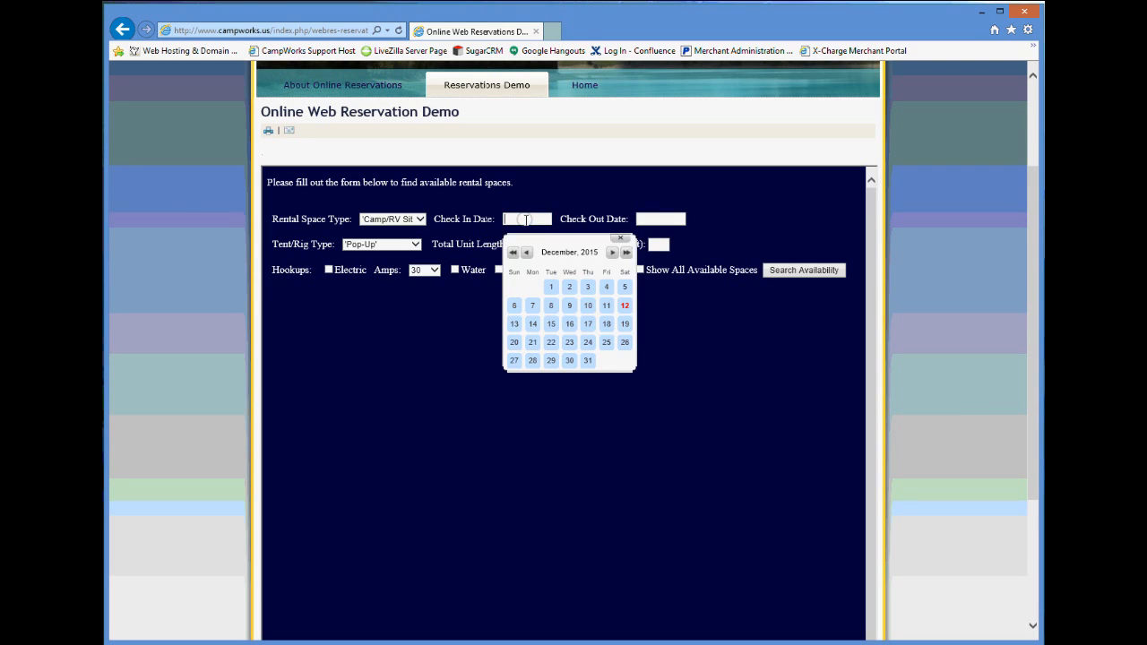
pyautogui.click(624, 305)
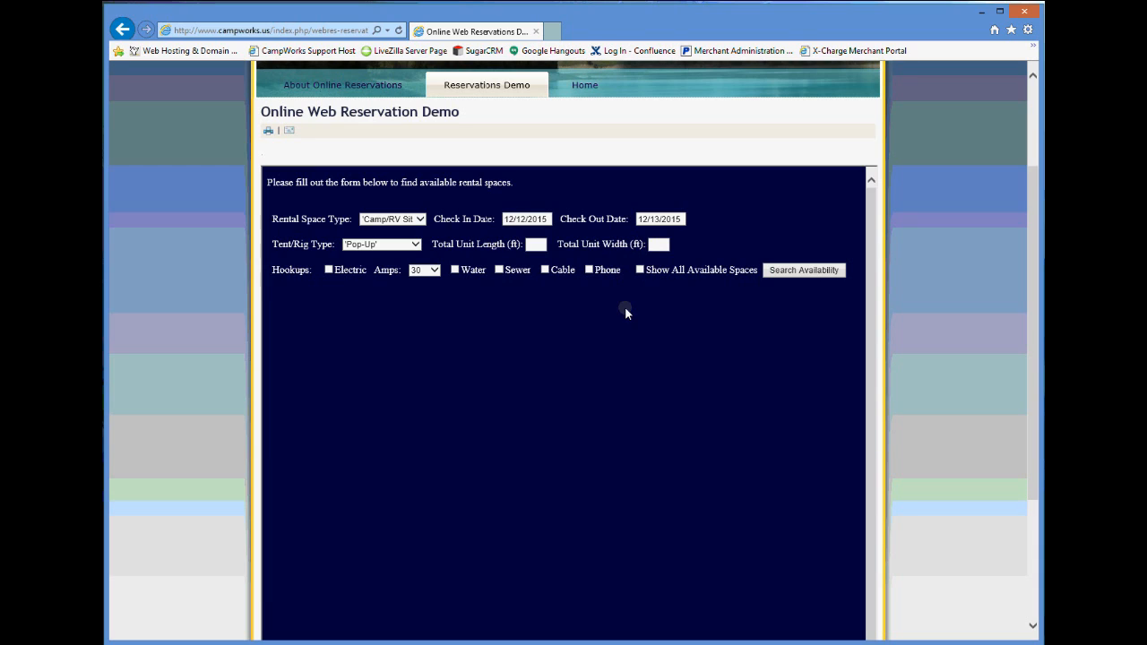
pyautogui.click(537, 243)
pyautogui.write('20')
pyautogui.click(659, 244)
pyautogui.write('8')
pyautogui.click(640, 270)
pyautogui.click(783, 275)
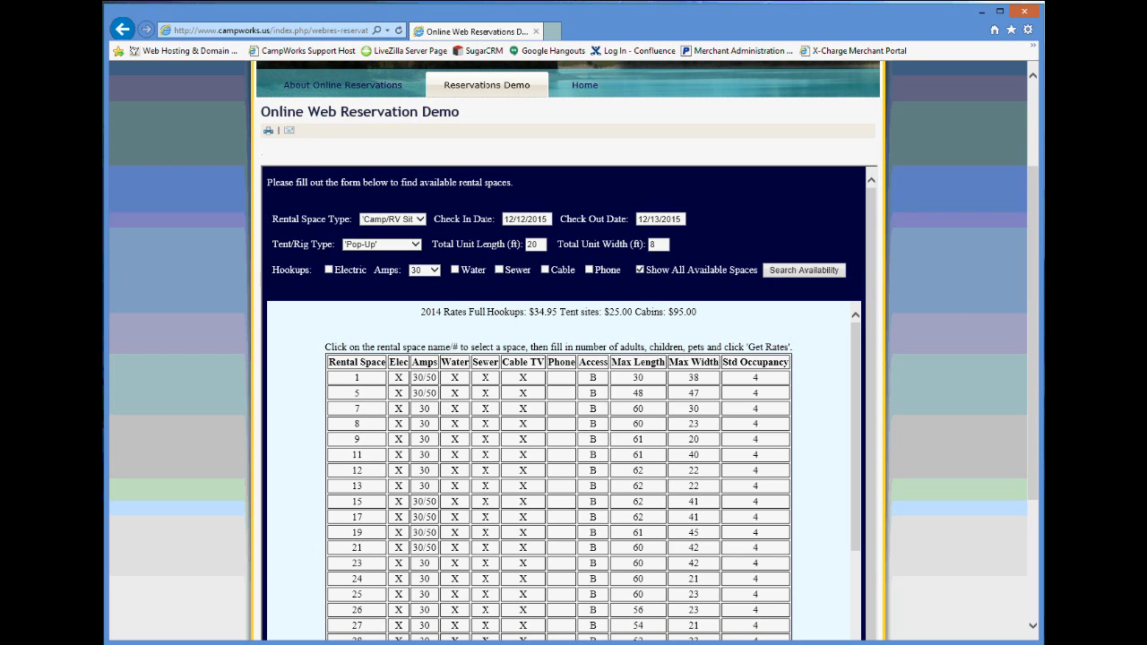
# - Scroll the results table down through space 74 to the booking fields
pyautogui.moveTo(1034, 316); pyautogui.dragTo(1036, 405)
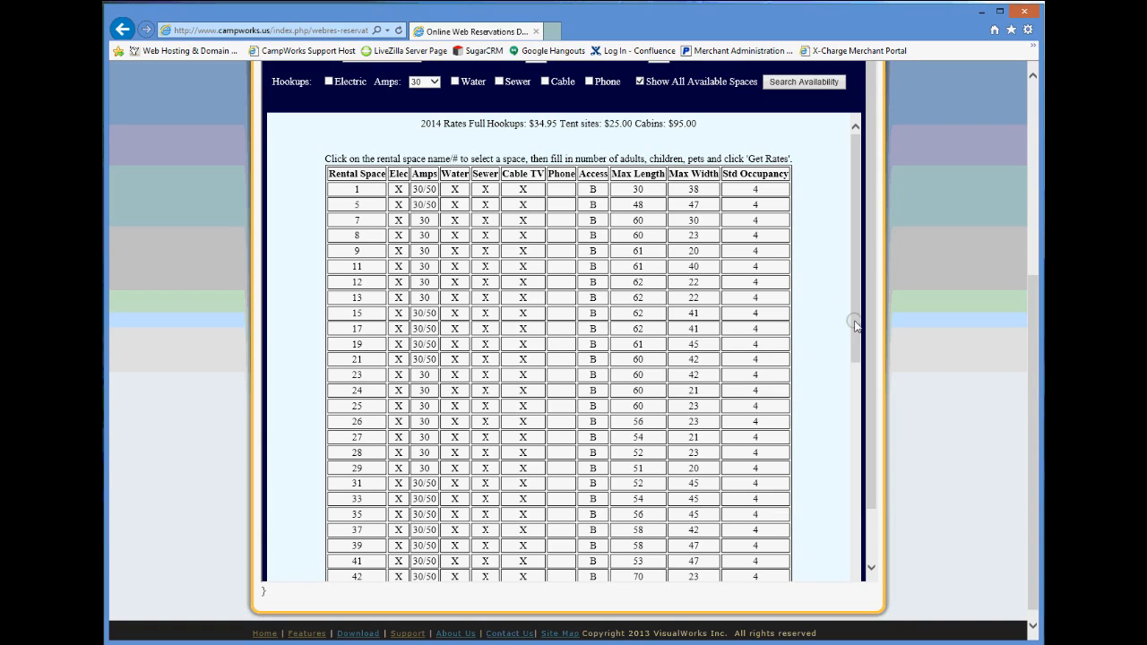
pyautogui.moveTo(857, 326); pyautogui.dragTo(862, 488)
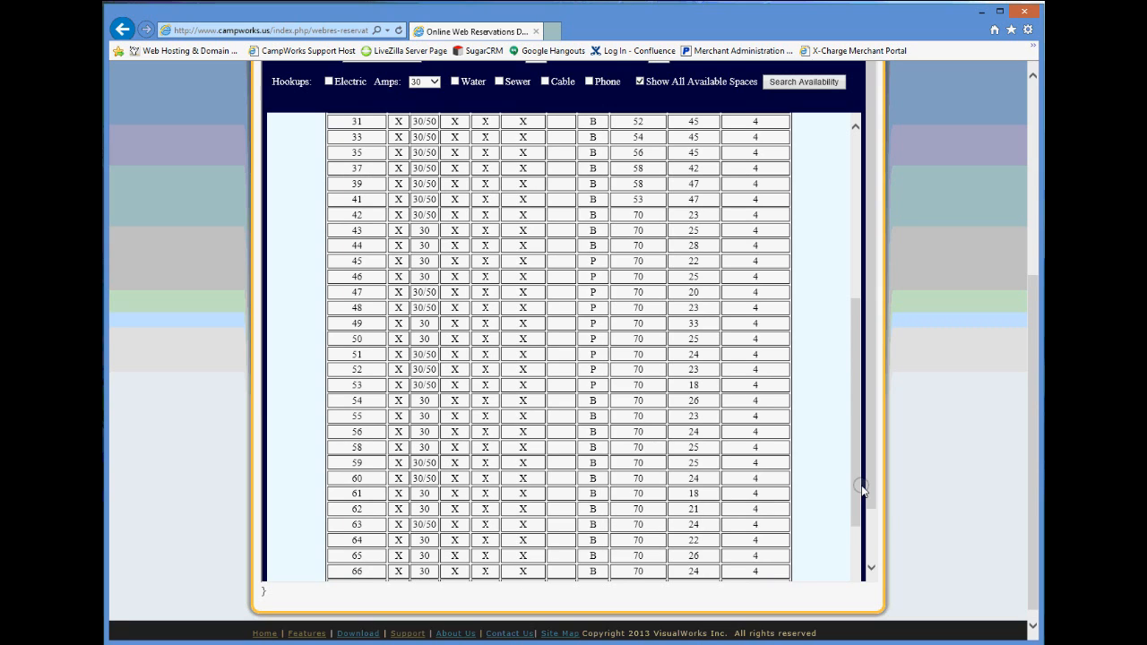
pyautogui.moveTo(861, 489); pyautogui.dragTo(860, 562)
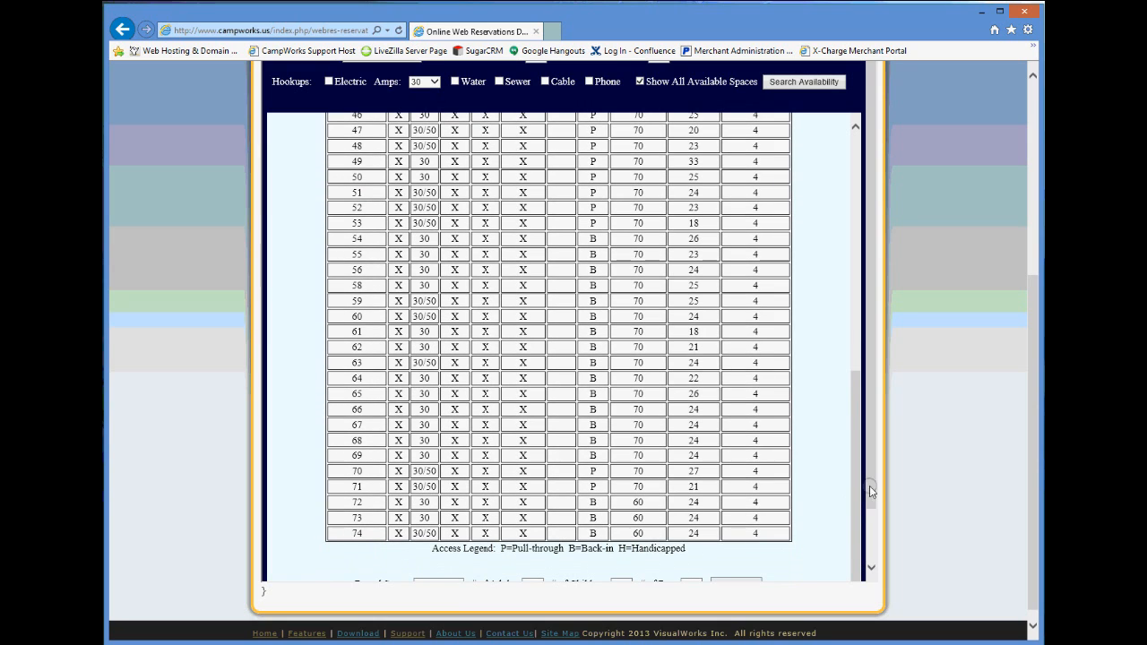
pyautogui.moveTo(871, 470); pyautogui.dragTo(871, 541)
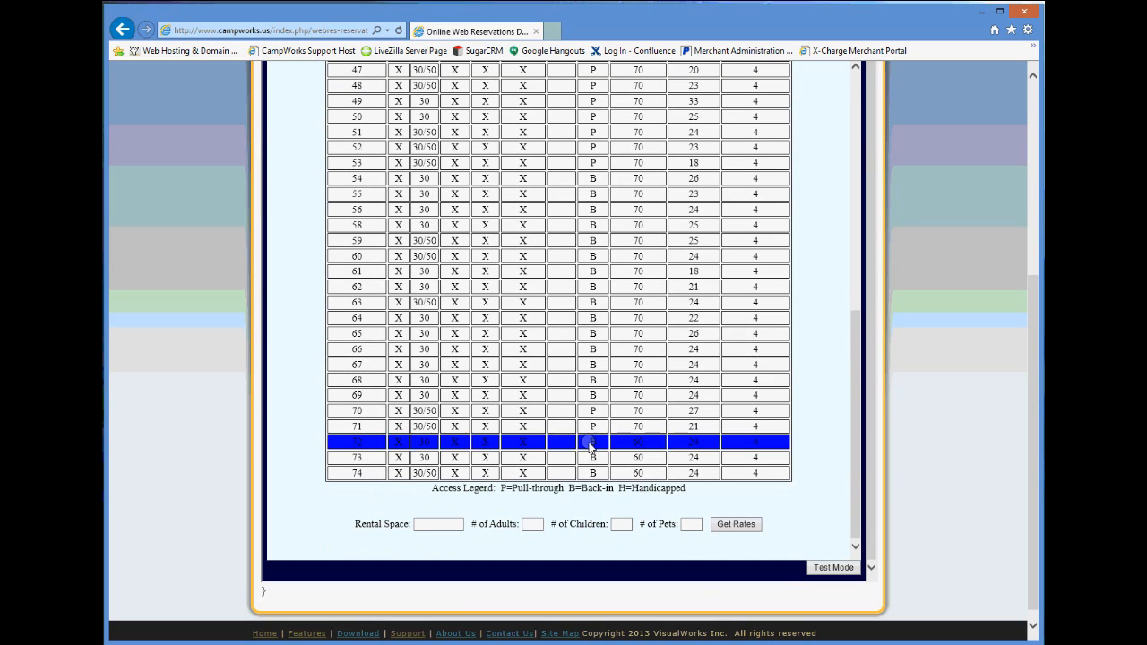
# - Get rates for space 64 with 2 adults, 2 children and 0 pets
pyautogui.click(356, 317)
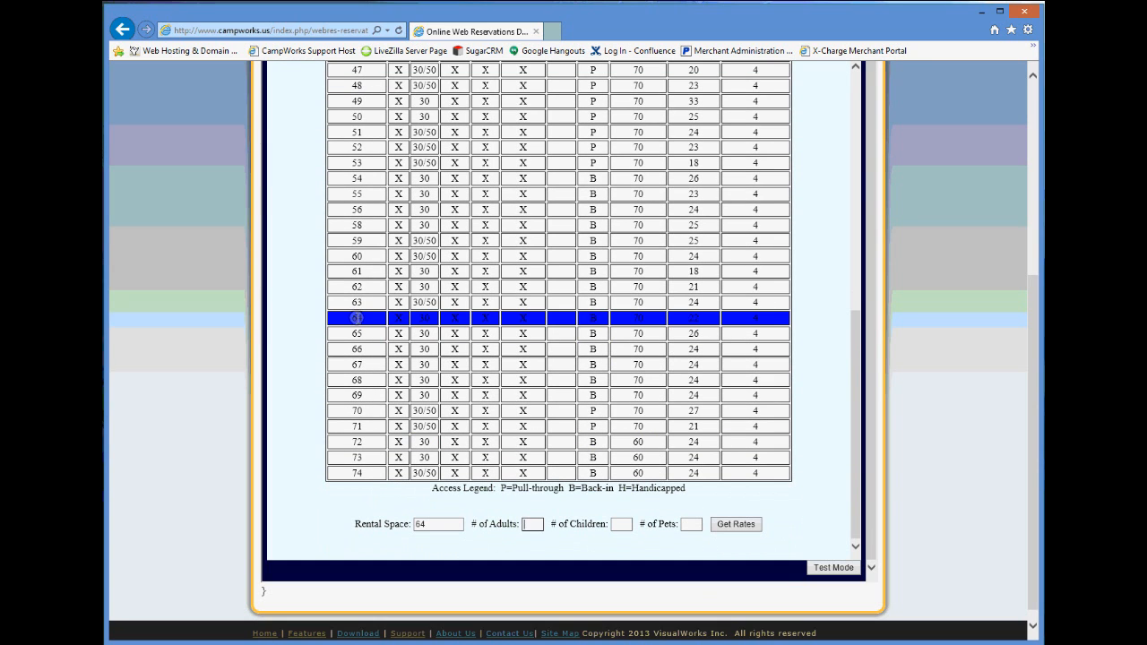
pyautogui.click(532, 524)
pyautogui.write('2')
pyautogui.click(619, 524)
pyautogui.write('2')
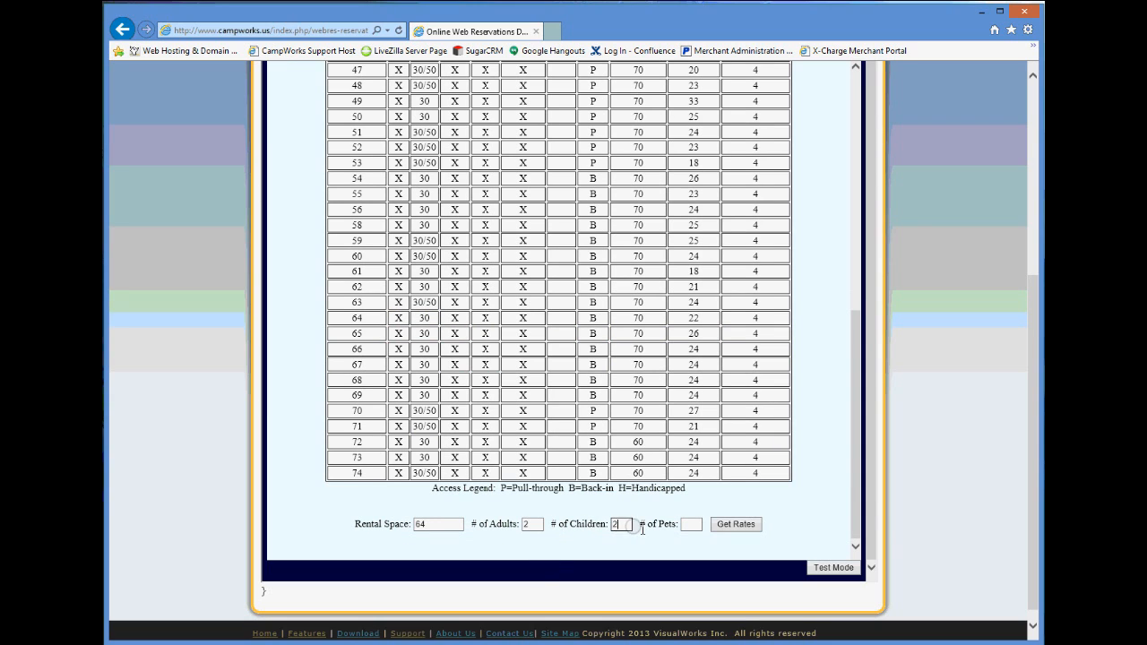
pyautogui.click(689, 524)
pyautogui.write('0')
pyautogui.click(739, 527)
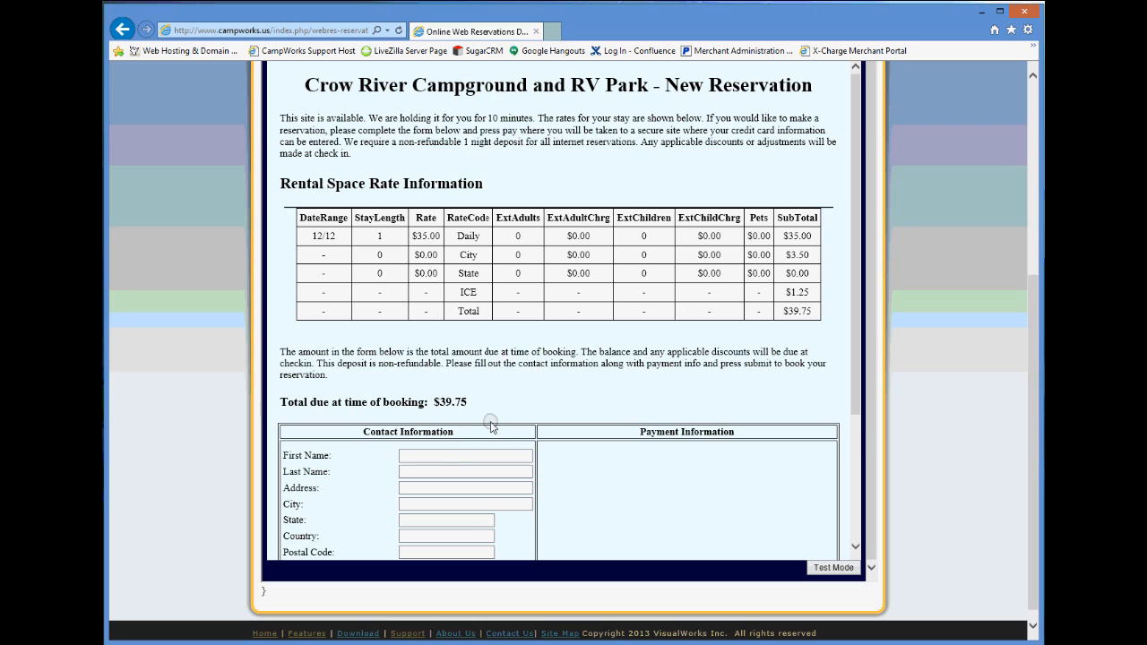
# - Enter the guest's first and last name, then go to the payment form showing 39.75
pyautogui.click(441, 456)
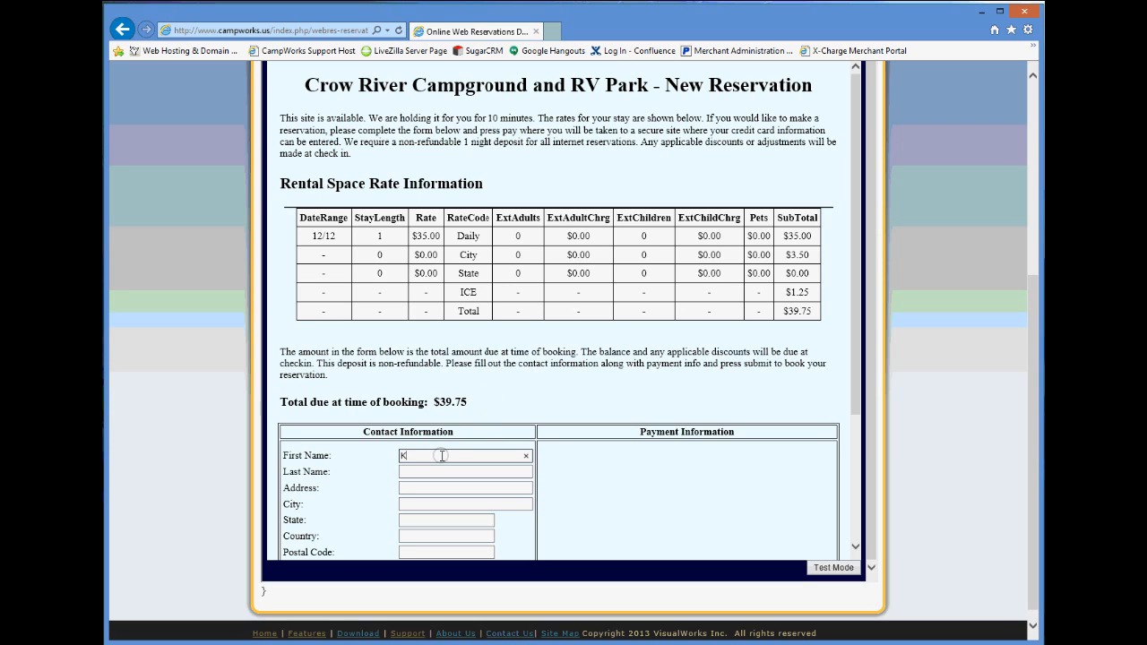
pyautogui.press('Tab')
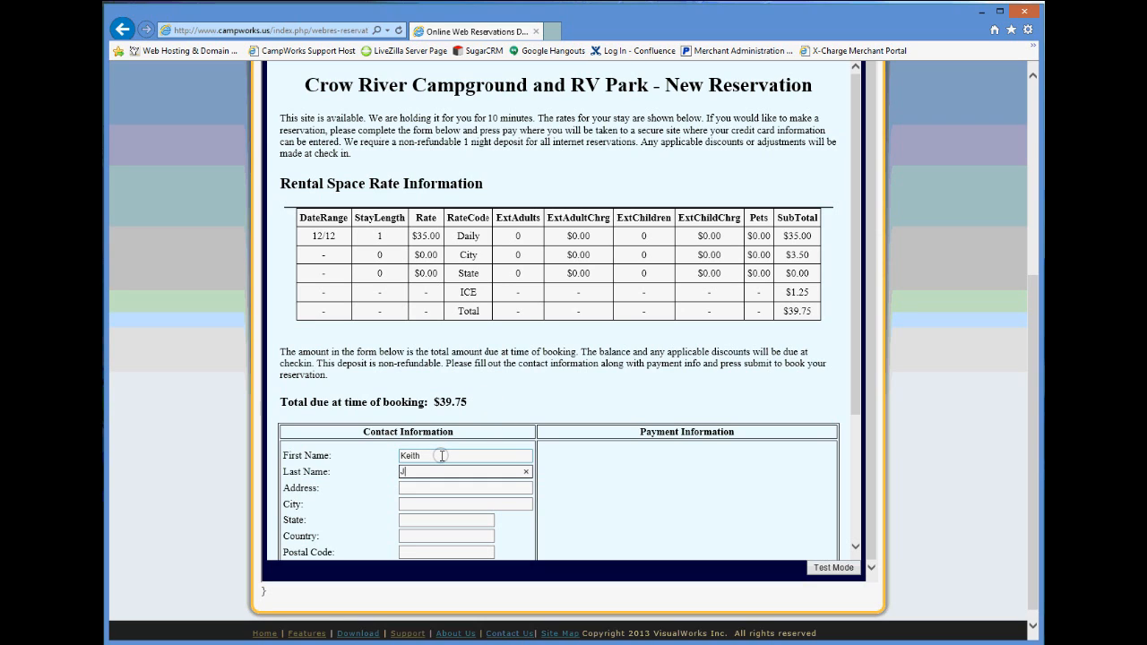
pyautogui.press('Tab')
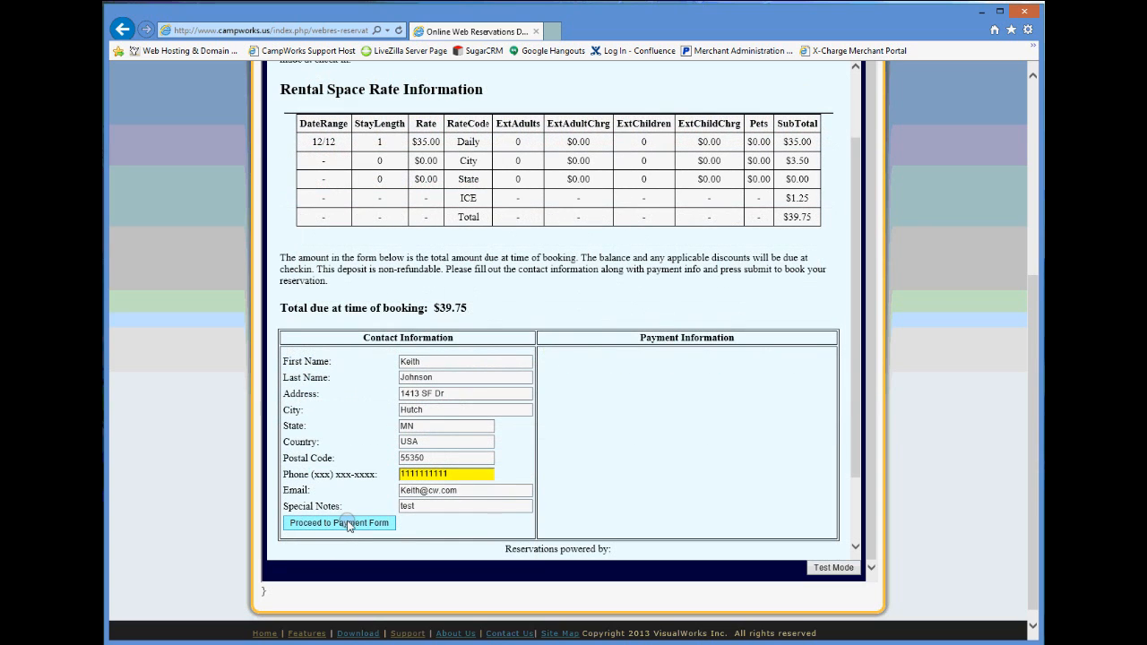
pyautogui.click(348, 526)
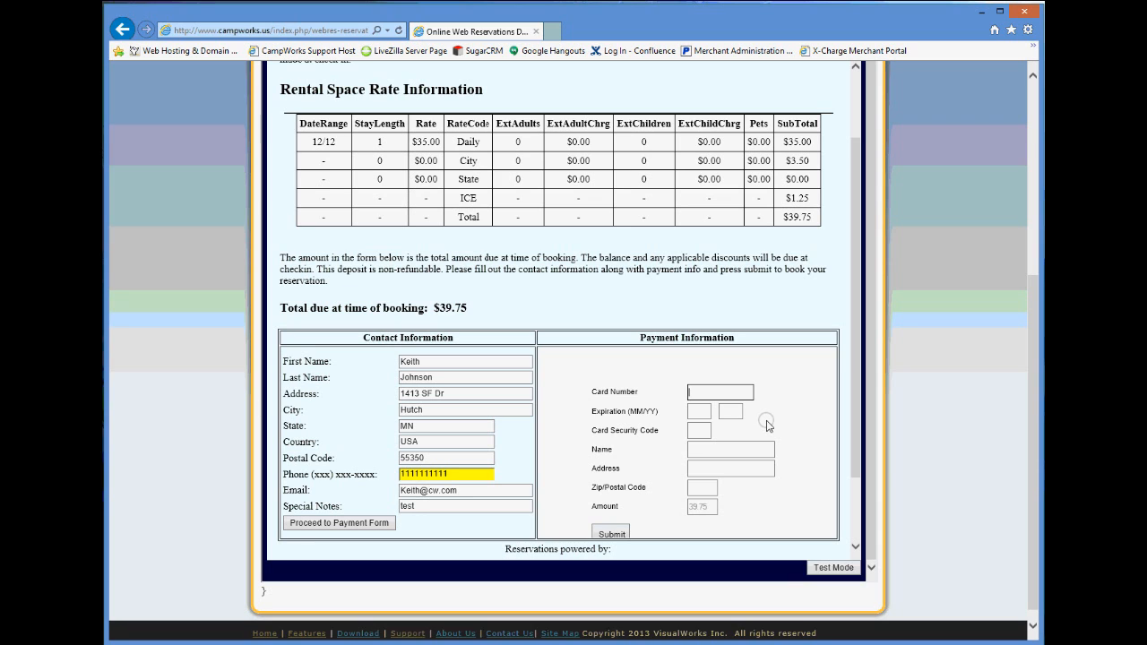
# - Pay the $39.75 with the test card number, expiry 12/15 and the card security code
pyautogui.write('4003000')
pyautogui.press('BackSpace')
pyautogui.write('0123456781')
pyautogui.press('Tab')
pyautogui.write('12')
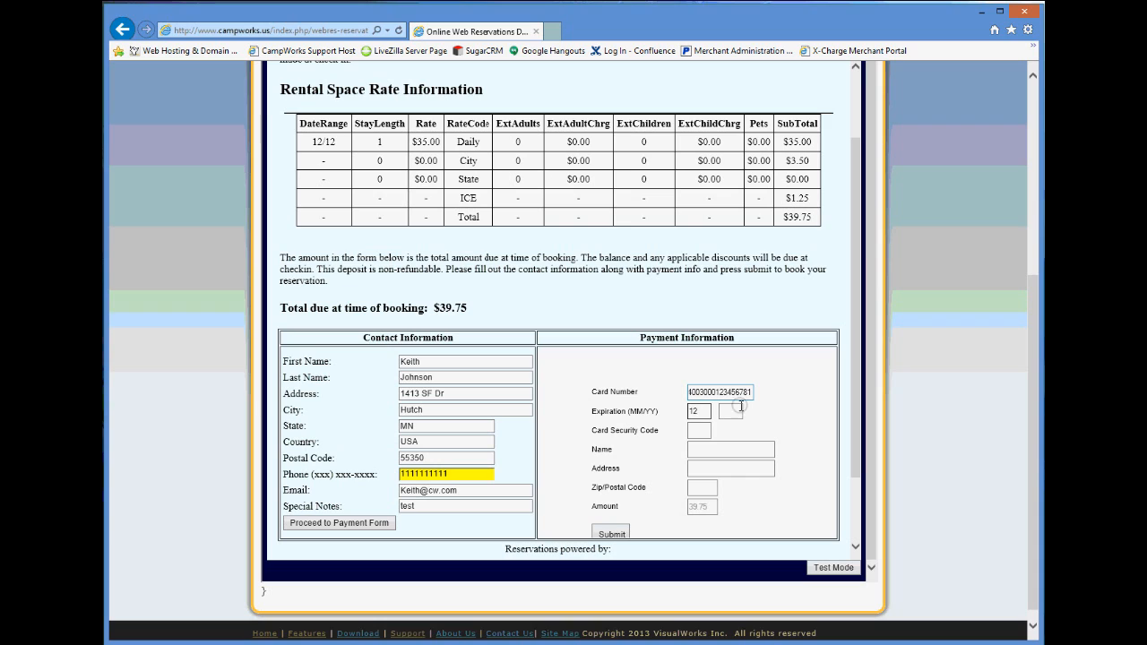
pyautogui.click(732, 410)
pyautogui.write('15')
pyautogui.click(697, 430)
pyautogui.write('123')
pyautogui.click(609, 534)
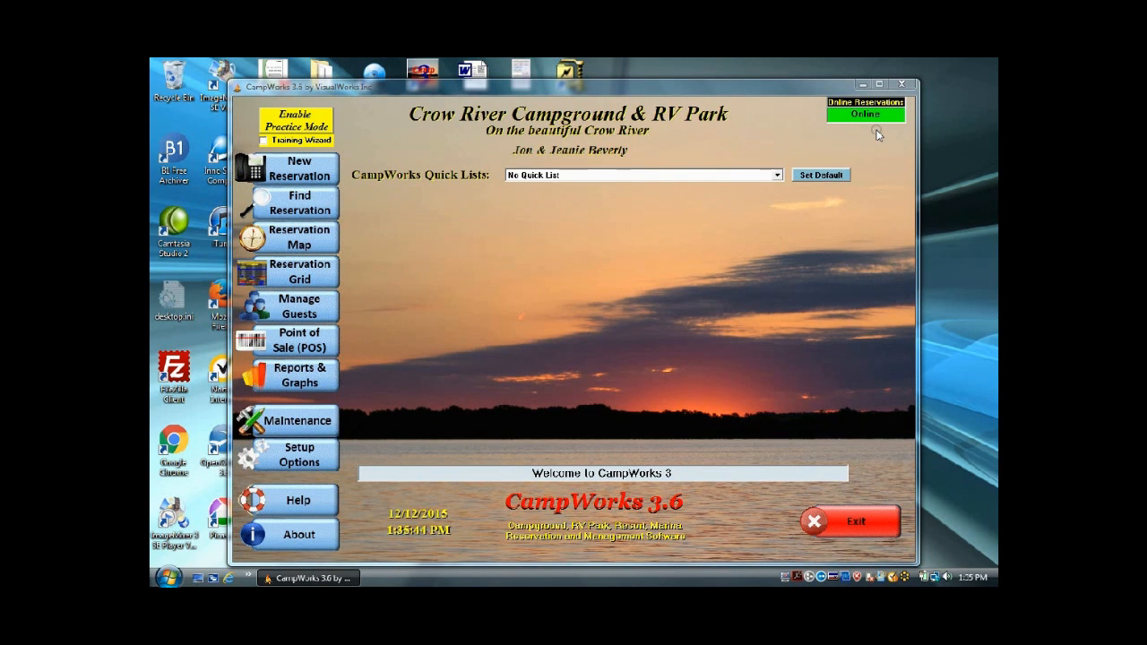
# - Show the 'Web Reservations - Not Confirmed' quick list and open reservation 5078 for site 64
pyautogui.click(777, 175)
pyautogui.moveTo(776, 200); pyautogui.dragTo(778, 231)
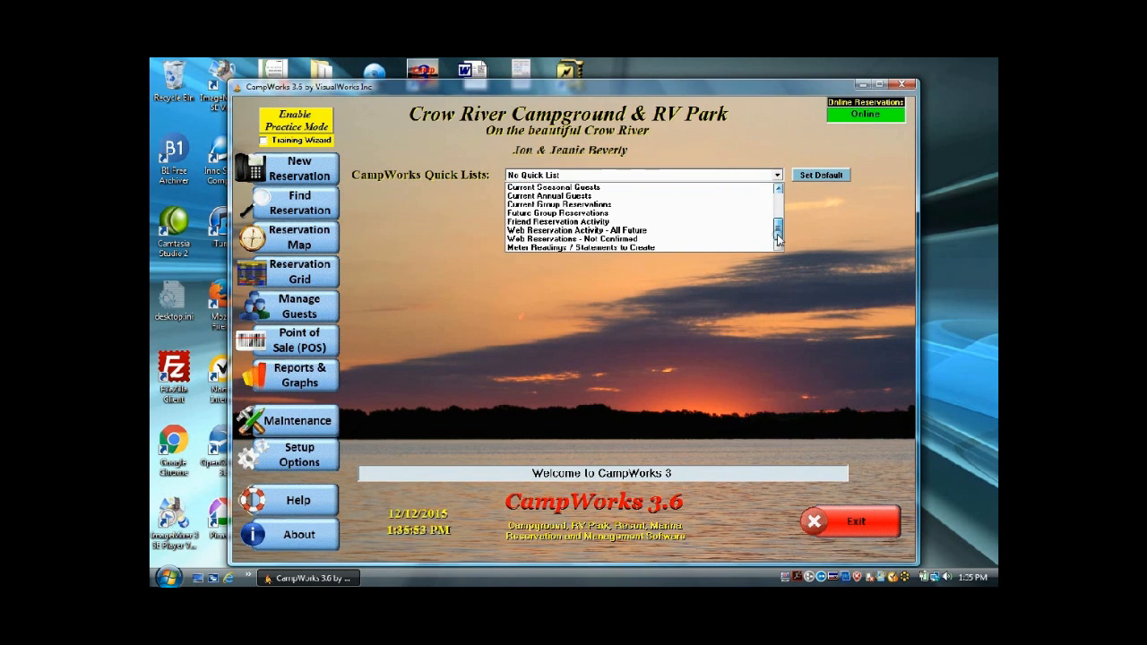
pyautogui.click(638, 237)
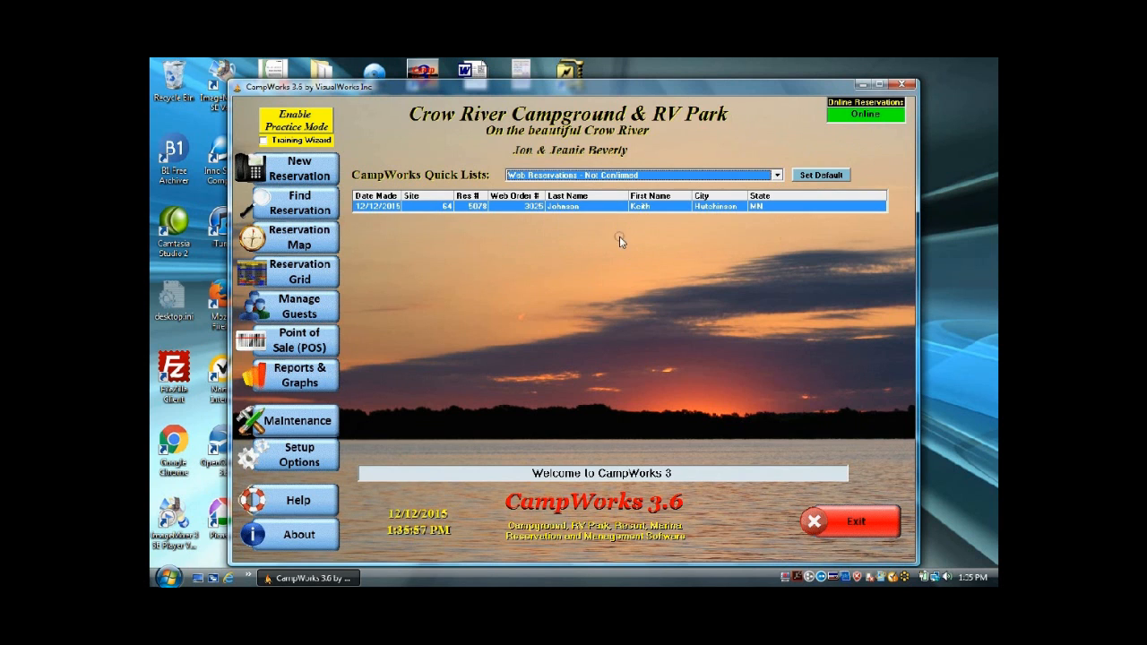
pyautogui.click(573, 207)
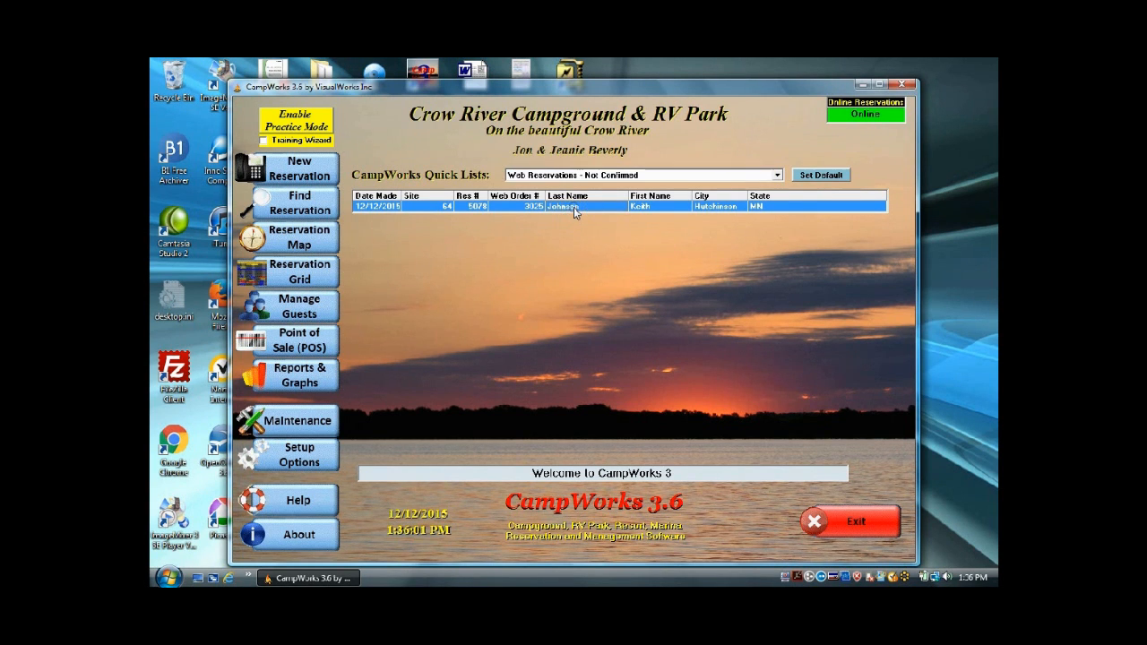
pyautogui.doubleClick(574, 207)
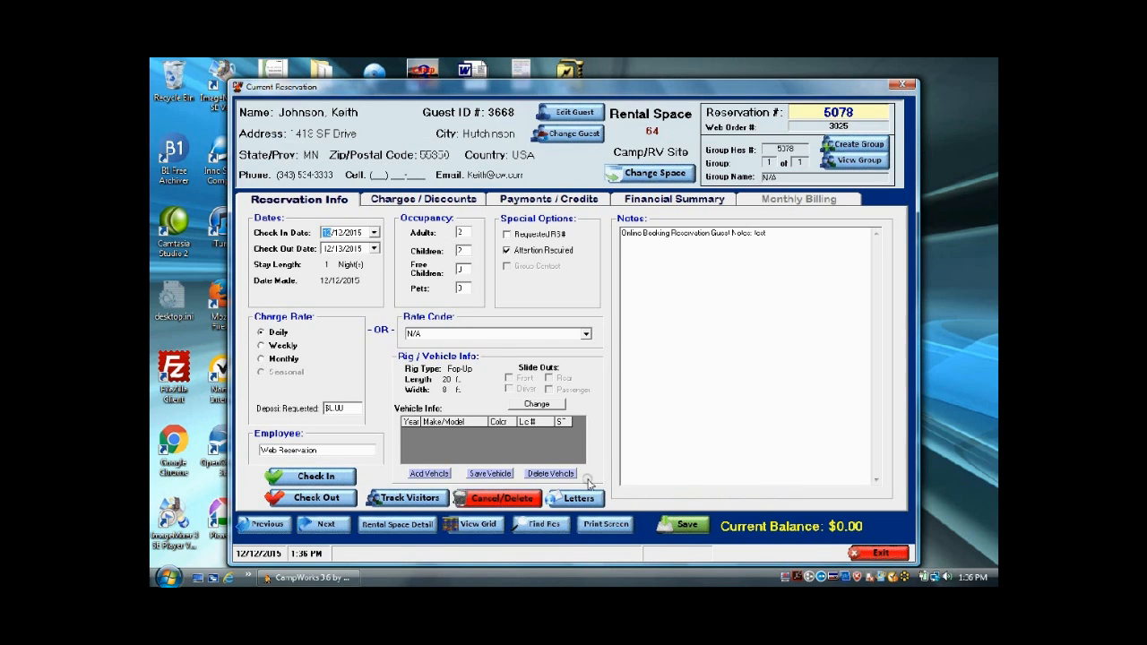
# - E-mail the confirmation letter without notes and remove reservation 5078 from the needs-attention list
pyautogui.moveTo(587, 499)
pyautogui.moveTo(630, 486)
pyautogui.click(712, 498)
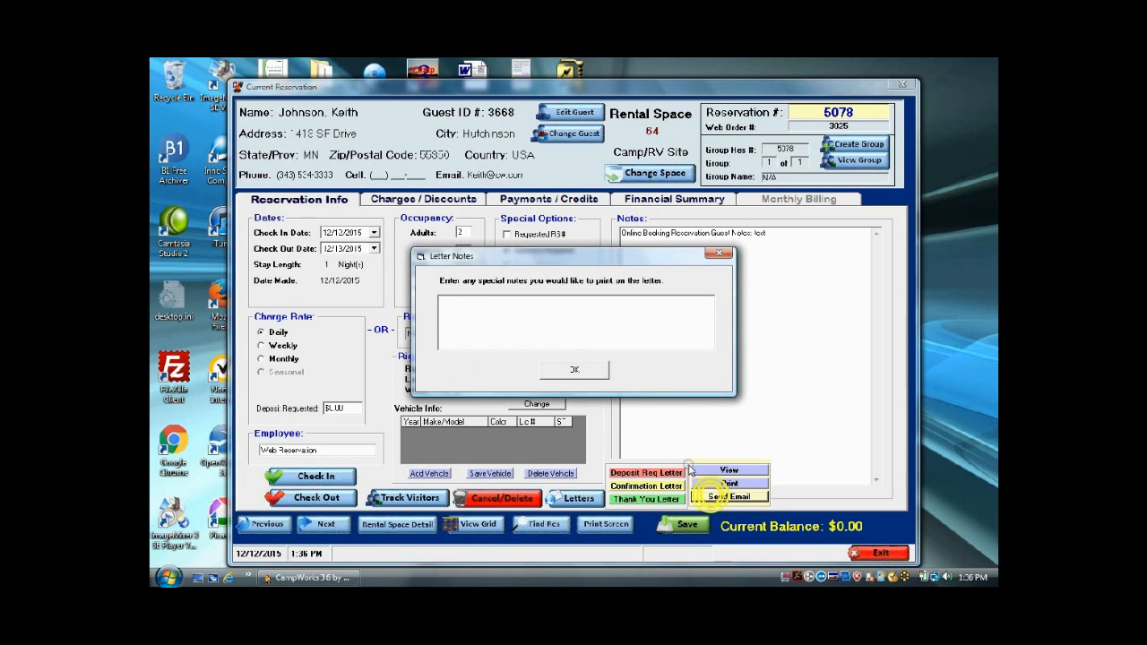
pyautogui.click(566, 368)
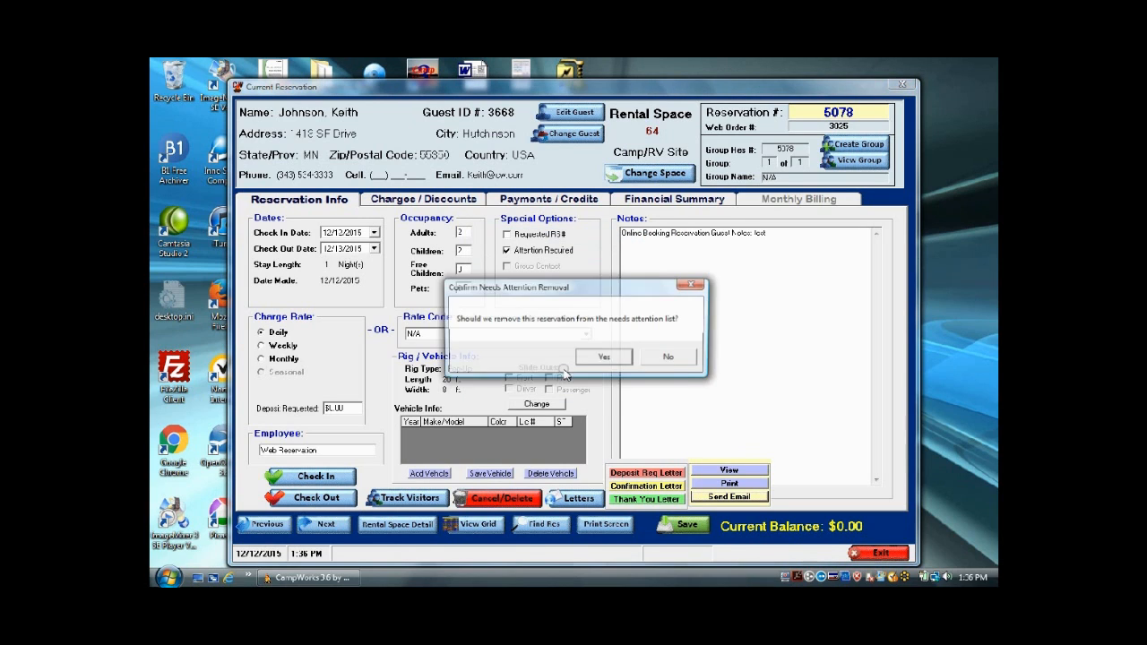
pyautogui.click(588, 358)
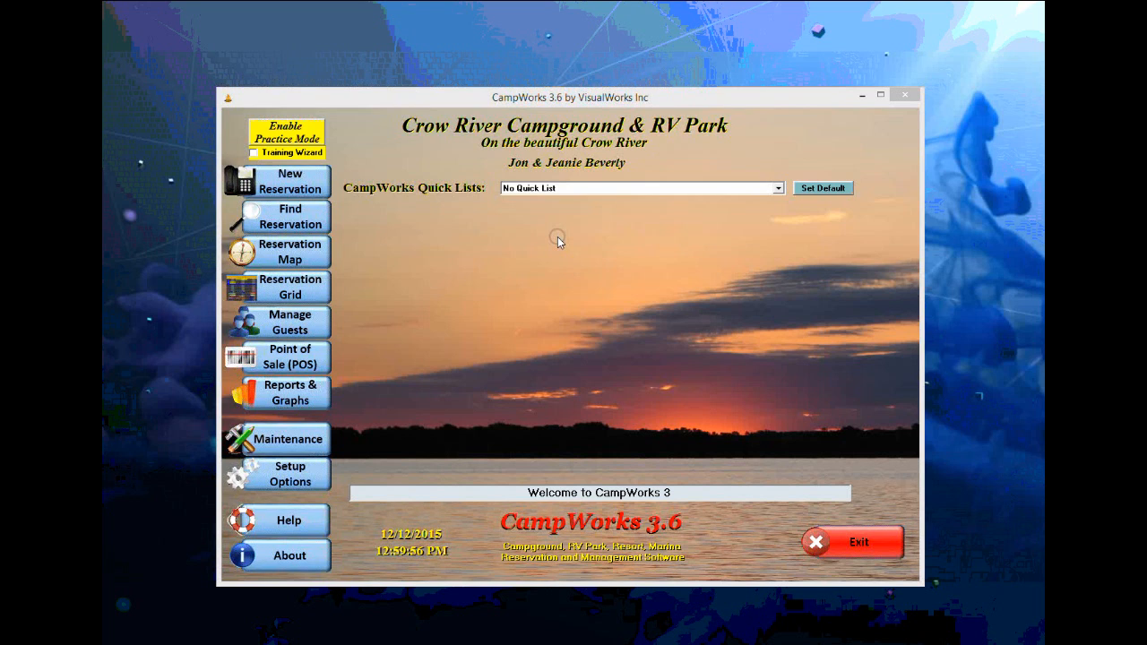
# - Open Purchase Options from Setup Options and confirm the admin login to reach Subscription Manager
pyautogui.moveTo(296, 479)
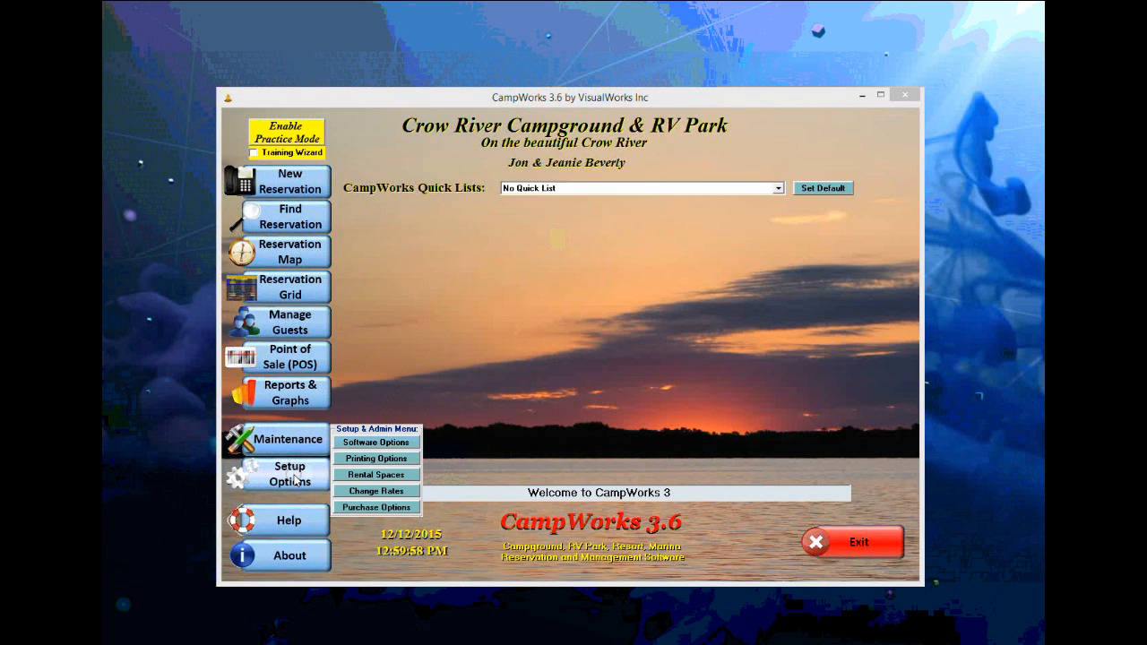
pyautogui.click(379, 507)
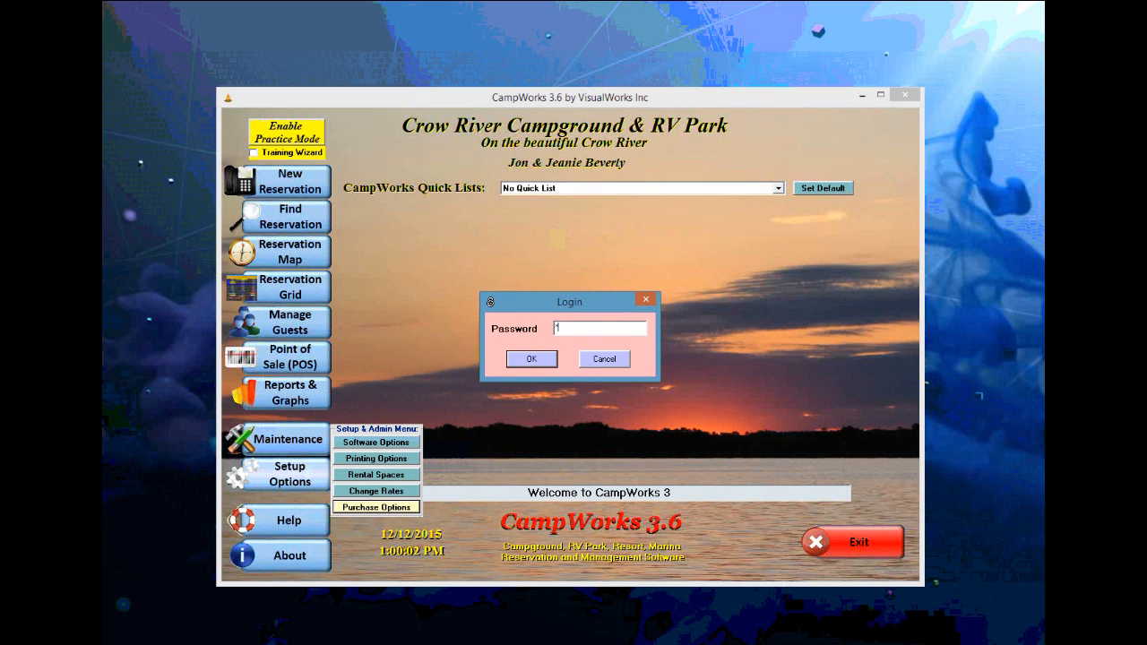
pyautogui.press('Return')
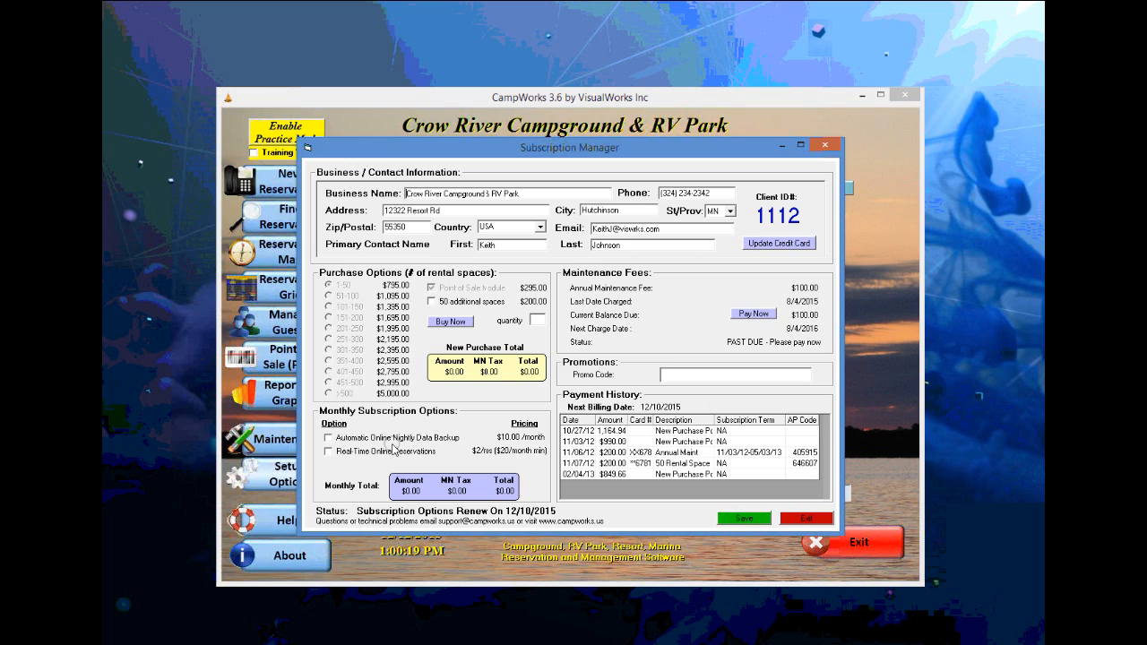
pyautogui.moveTo(370, 446)
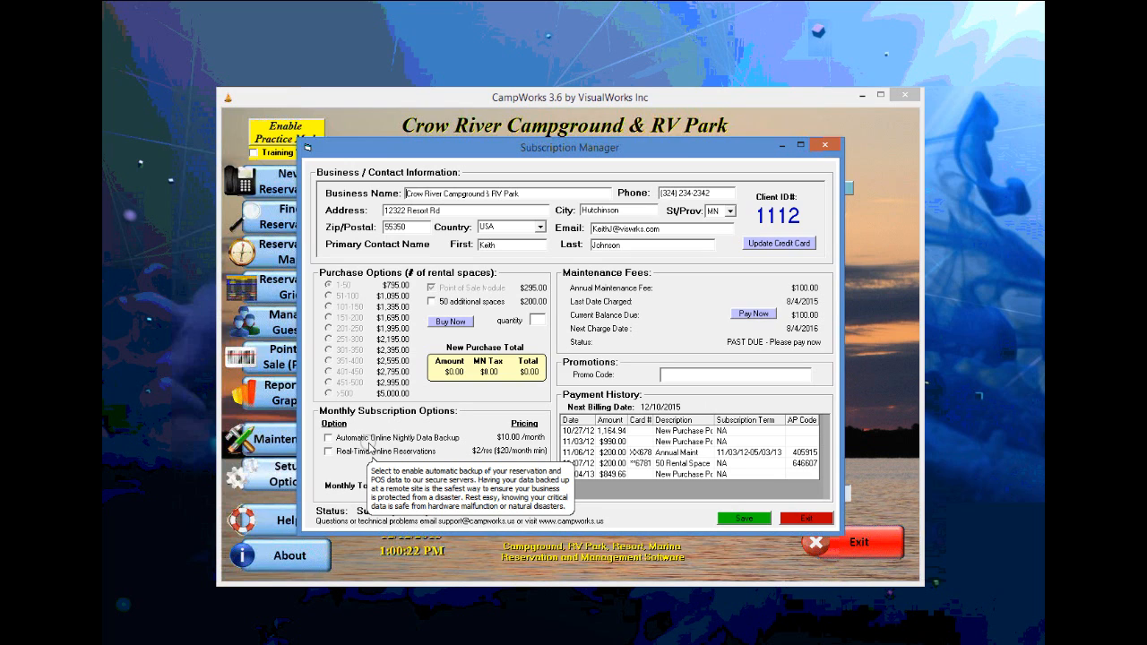